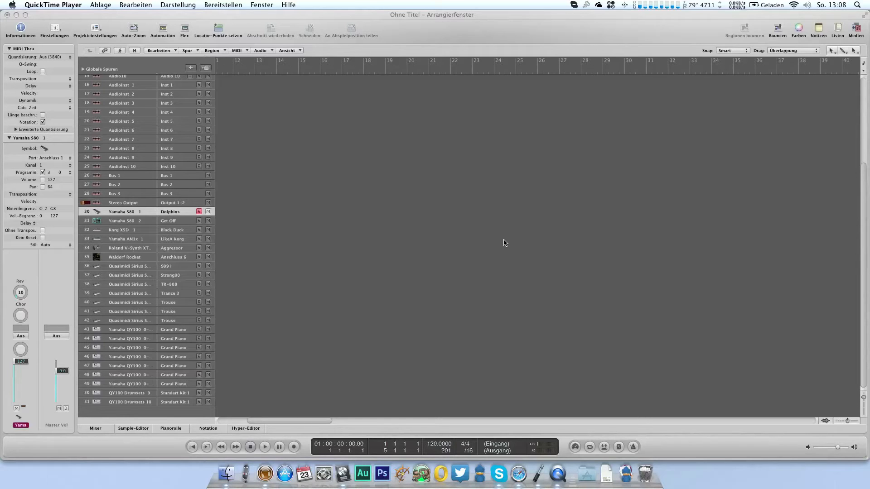
Step: Review the full track list from the synth inputs to the QY100 drum tracks, selecting the Audio 1 track
click(504, 244)
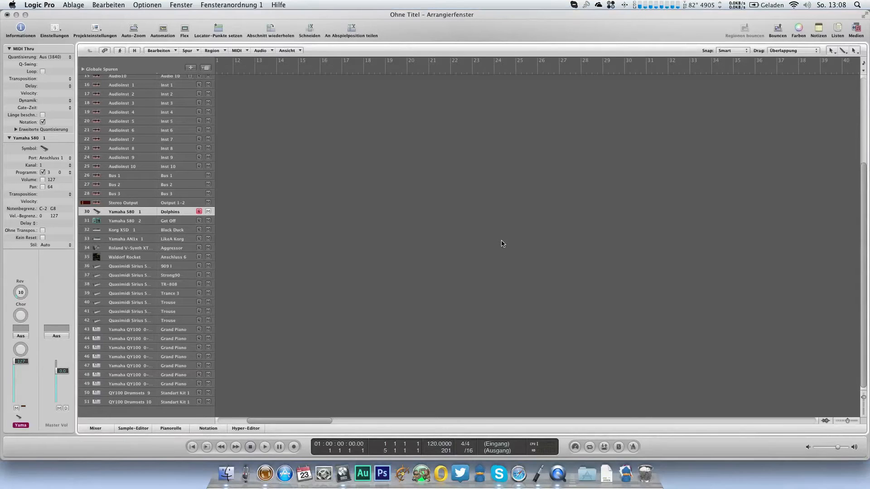
scroll(284, 169, up, 5)
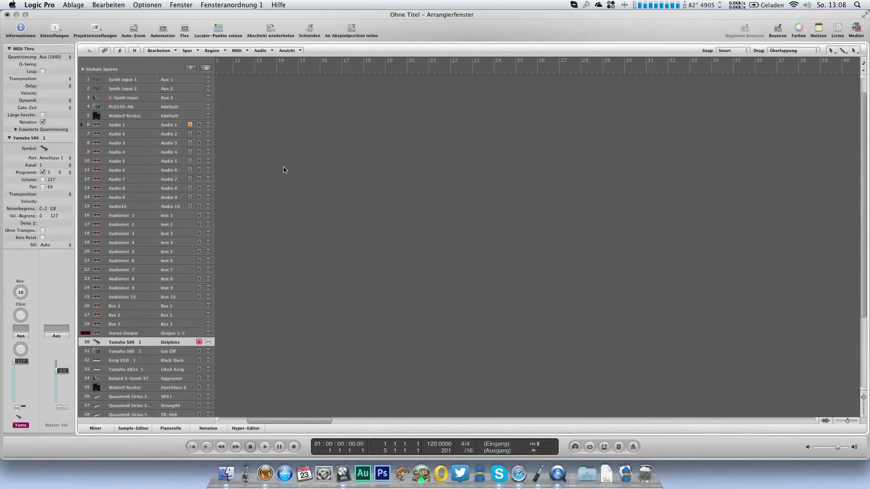
click(115, 126)
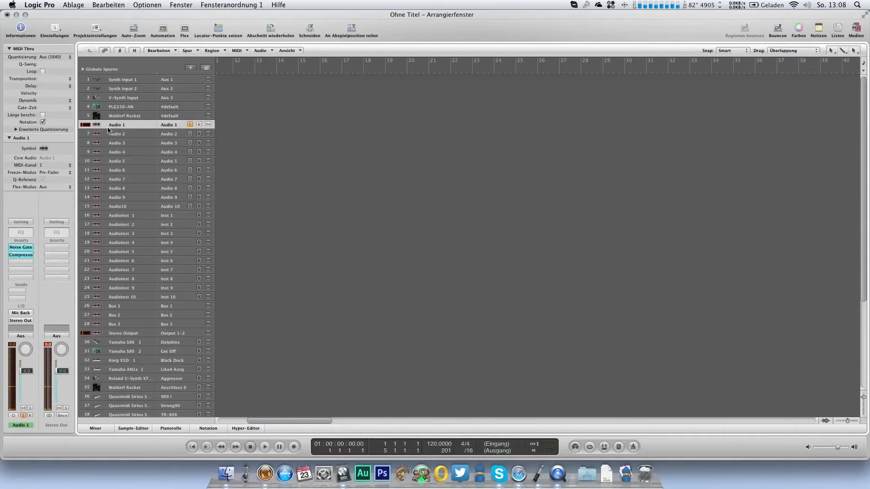
scroll(147, 204, down, 2)
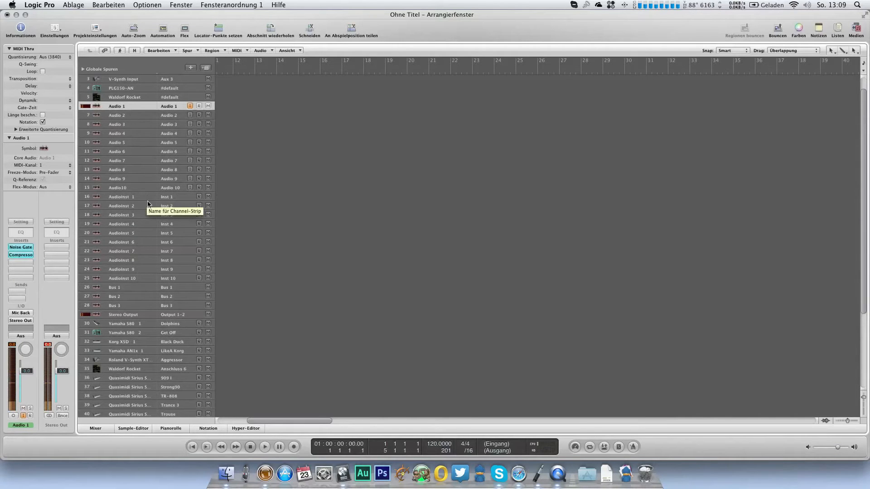
scroll(140, 273, down, 12)
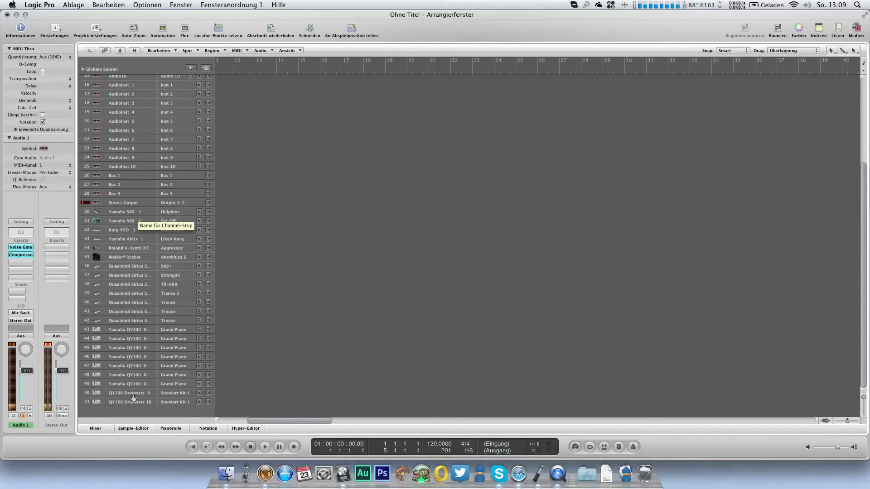
scroll(161, 205, up, 14)
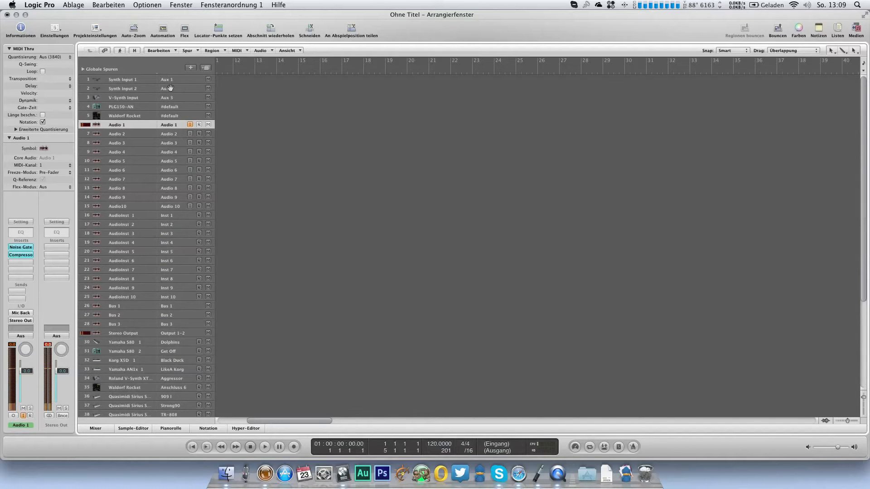
scroll(173, 174, down, 2)
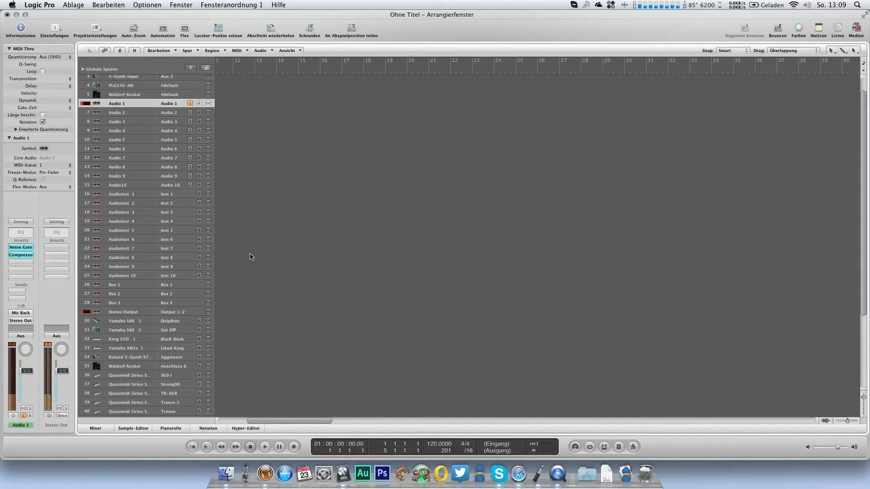
Step: Examine the mixer channels and the floating hardware synth and effects control windows, and return to the arrangement
key(3)
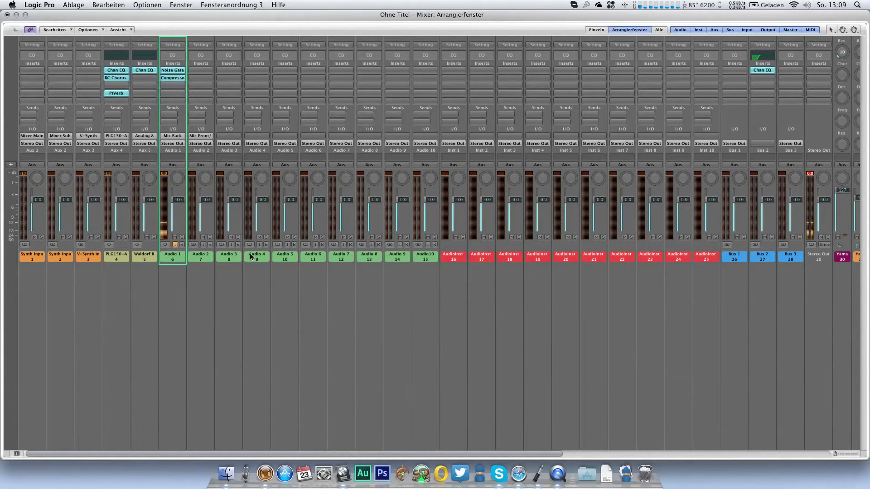
key(1)
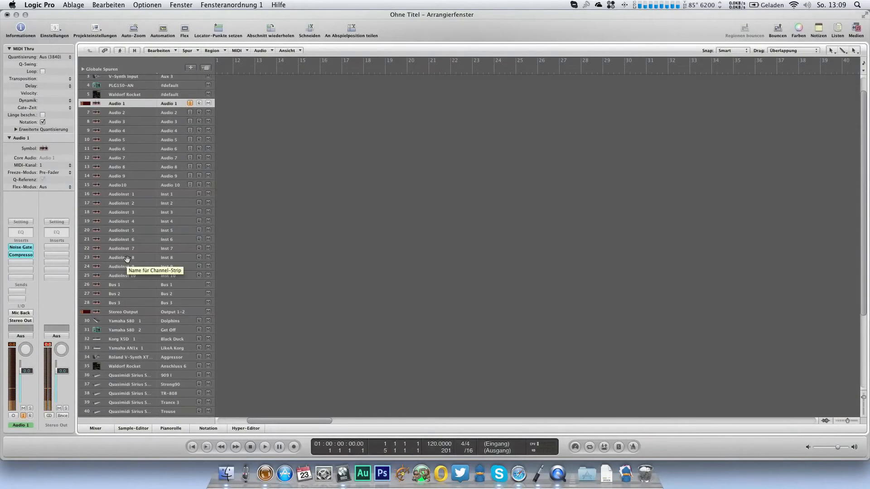
key(2)
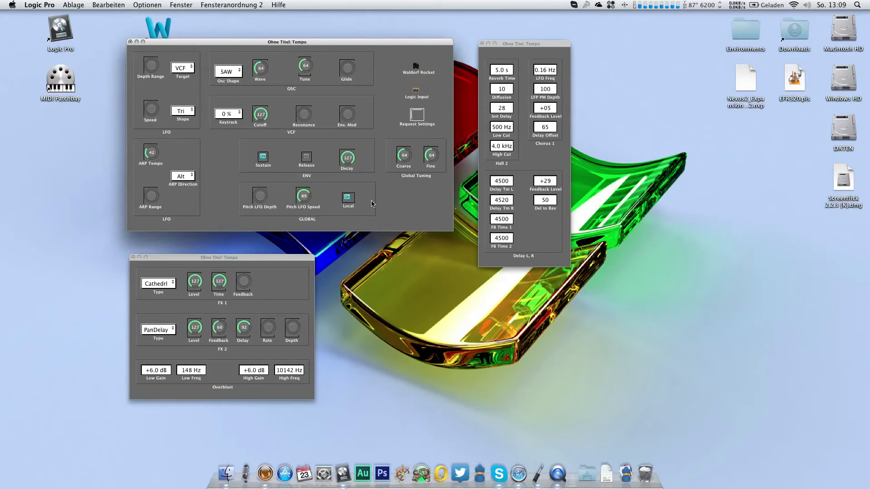
drag(201, 257, 205, 256)
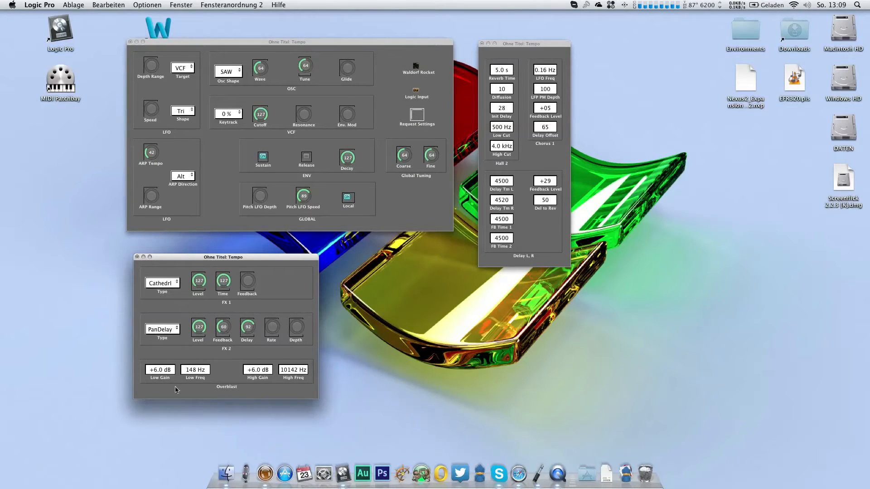
click(505, 50)
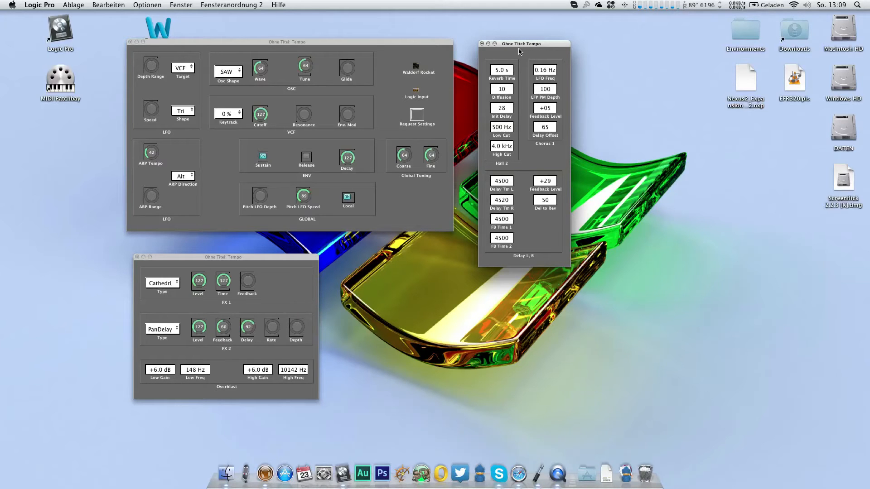
key(1)
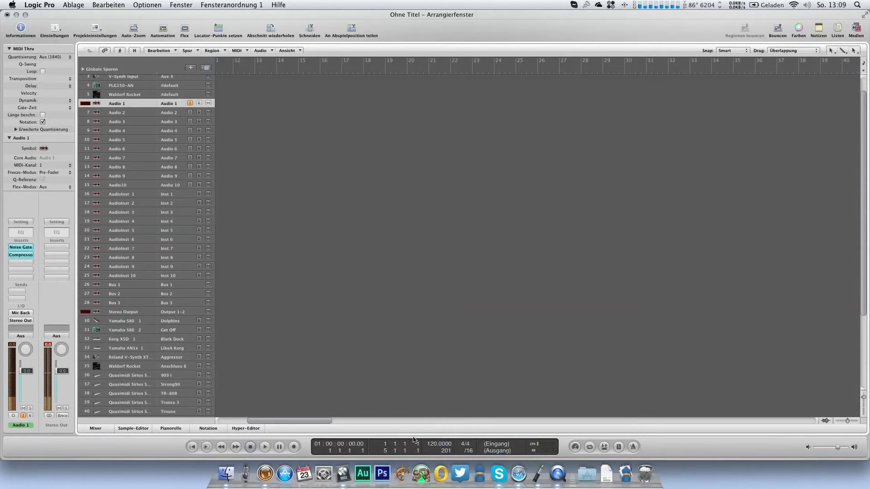
Step: Set the project tempo to 132 BPM and place the playhead at bar 35
drag(435, 444, 430, 414)
scroll(415, 406, down, 5)
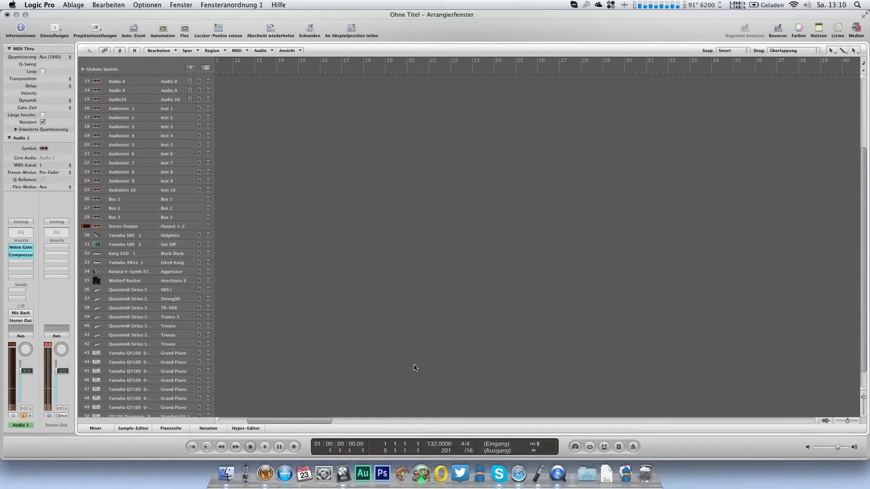
scroll(413, 368, right, 3)
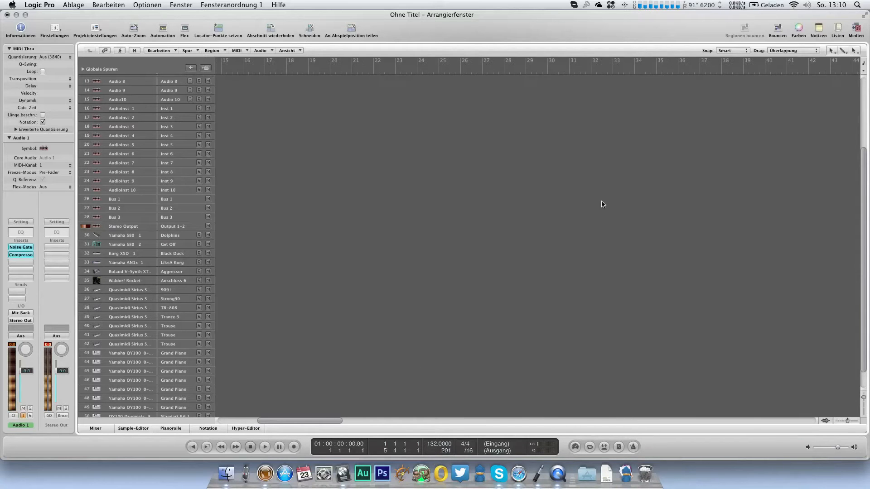
click(652, 69)
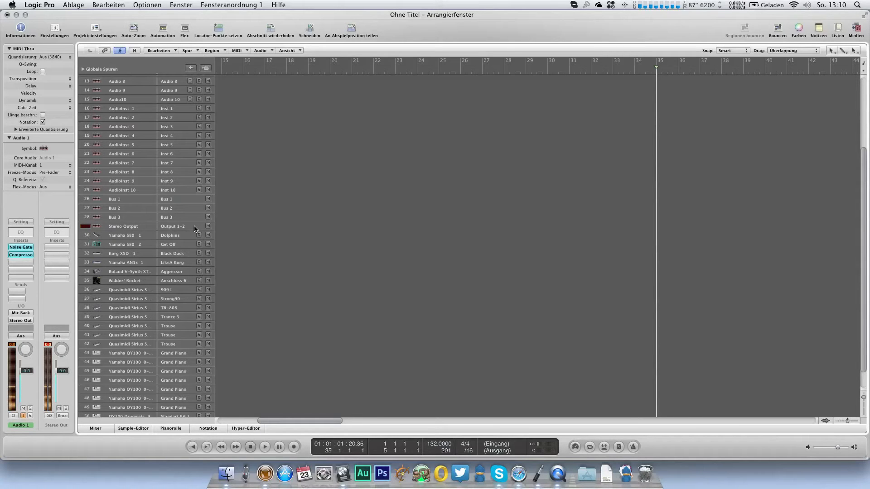
Step: Assign the PercBass program to the Yamaha S80 2 track from its program name list
click(181, 246)
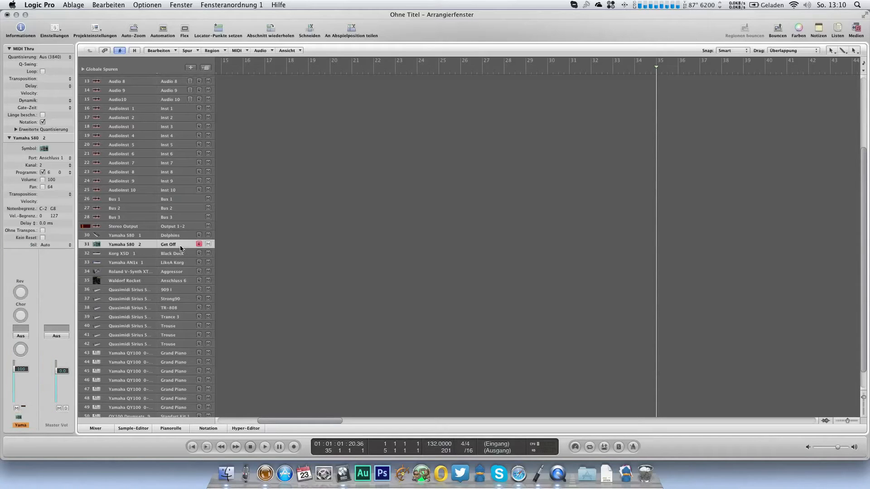
double_click(31, 139)
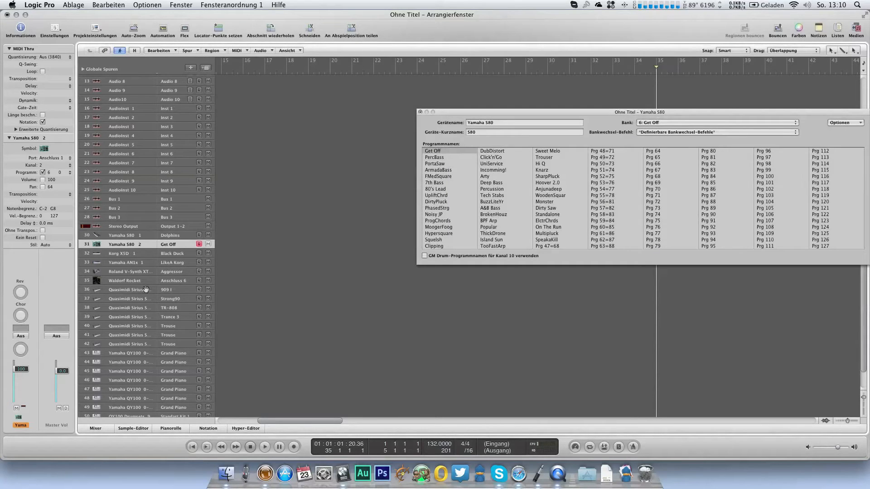
click(429, 159)
click(429, 158)
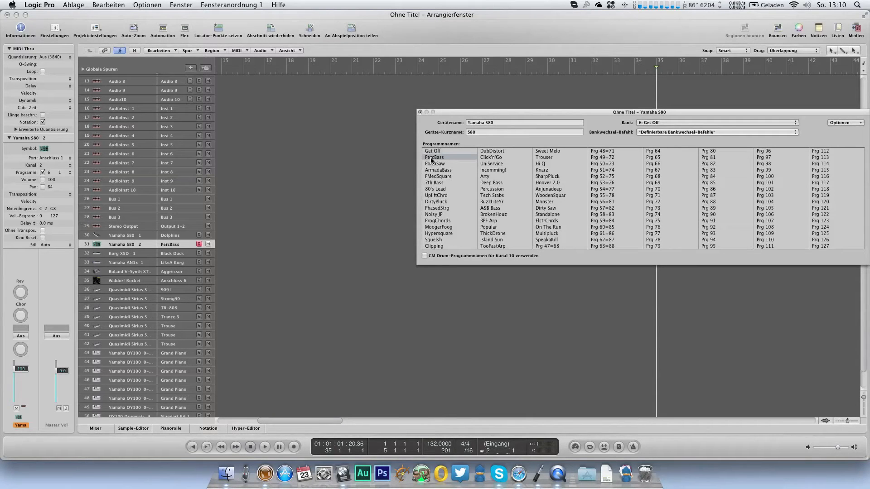
click(419, 112)
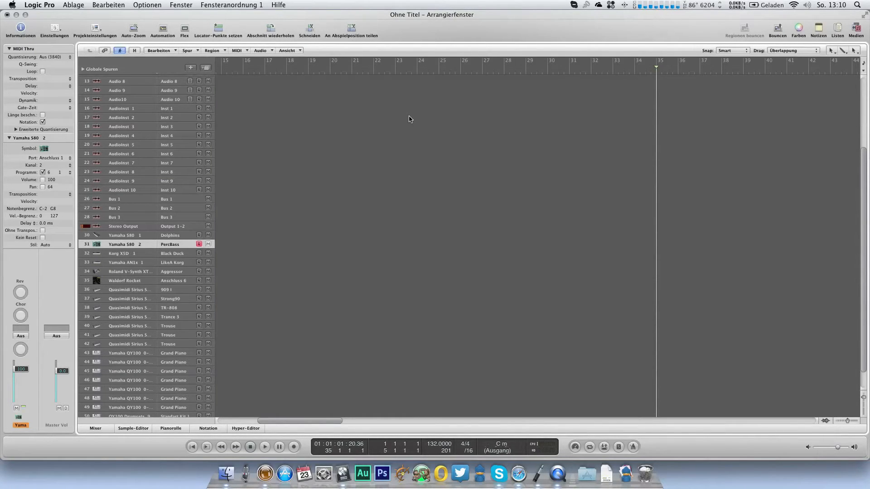
Step: Create an empty one-bar region at bar 35 on the Yamaha S80 2 track and open it in the piano roll
scroll(598, 161, right, 6)
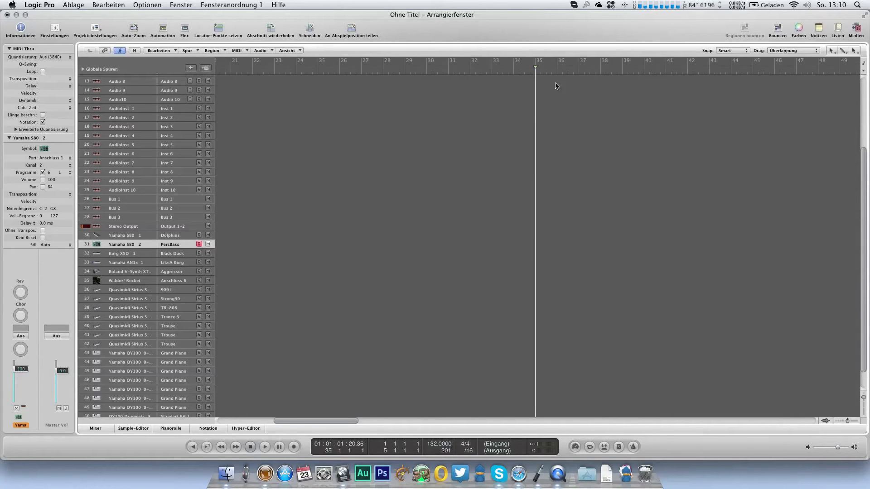
click(543, 246)
key(super+6)
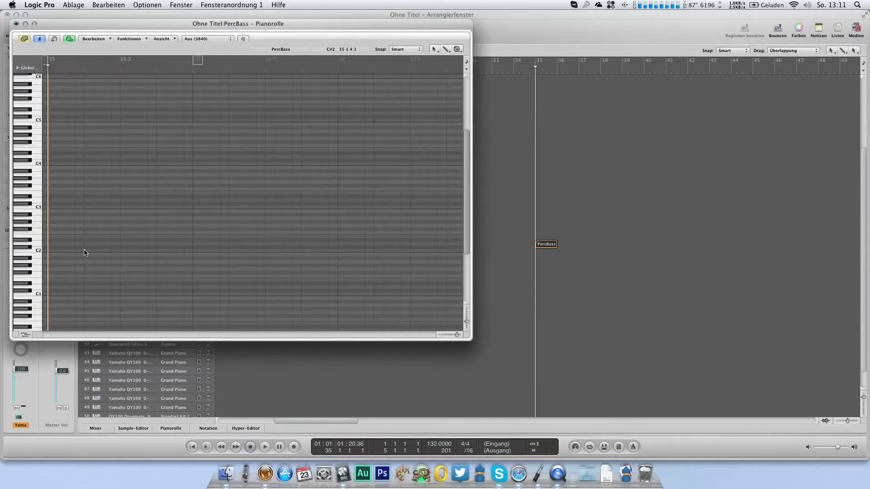
scroll(126, 247, down, 1)
scroll(126, 247, down, 1)
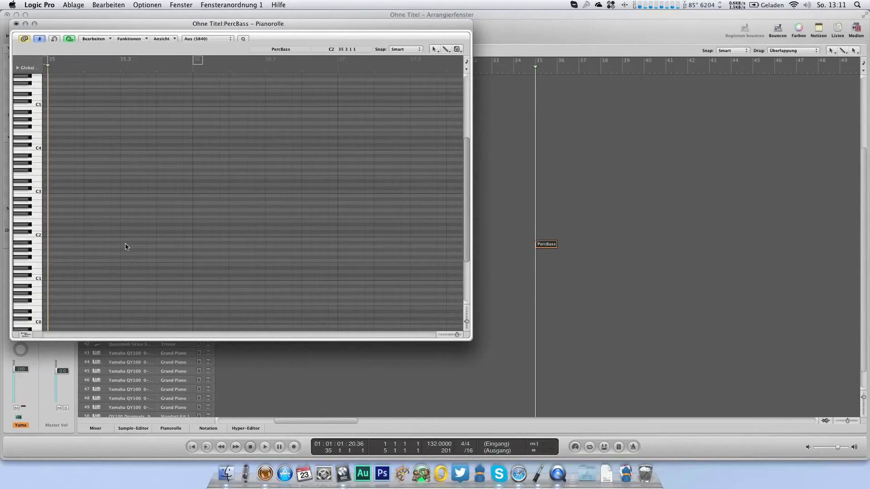
Step: Enter three short C2 notes in the second half of bar 35 and select the first two
click(38, 280)
click(134, 236)
click(151, 235)
drag(176, 235, 178, 244)
drag(117, 227, 176, 167)
drag(135, 255, 161, 236)
Step: Loop the PercBass region, stop playback after listening to it, and close the piano roll
key(l)
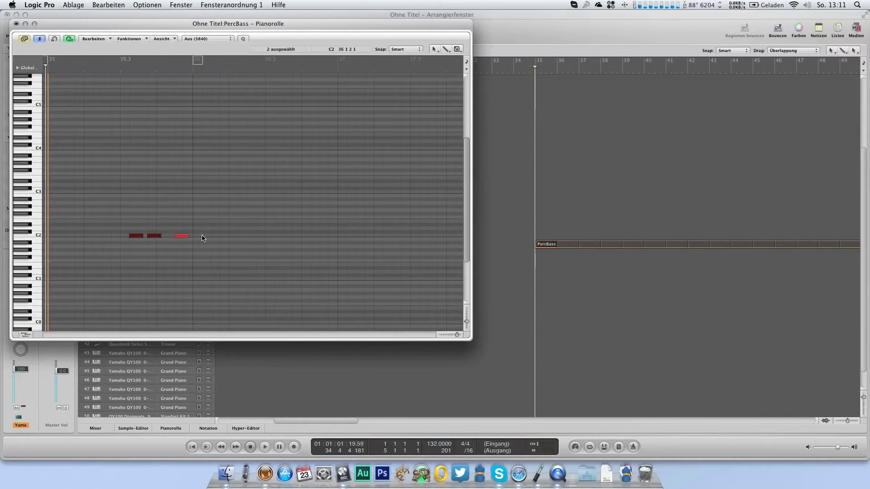
key(space)
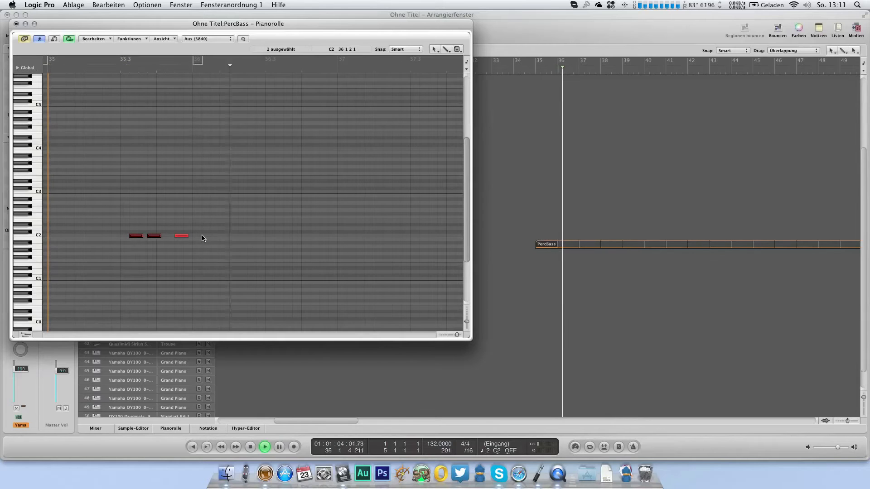
click(16, 24)
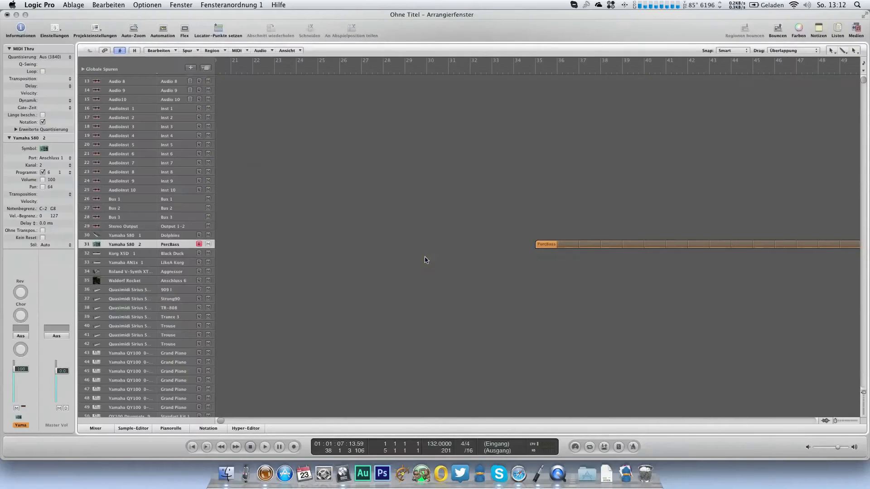
Step: Set the PlatinumVerb wet level on the PLG150-AN mixer channel to 10% and audition the bass loop in the arrangement
key(3)
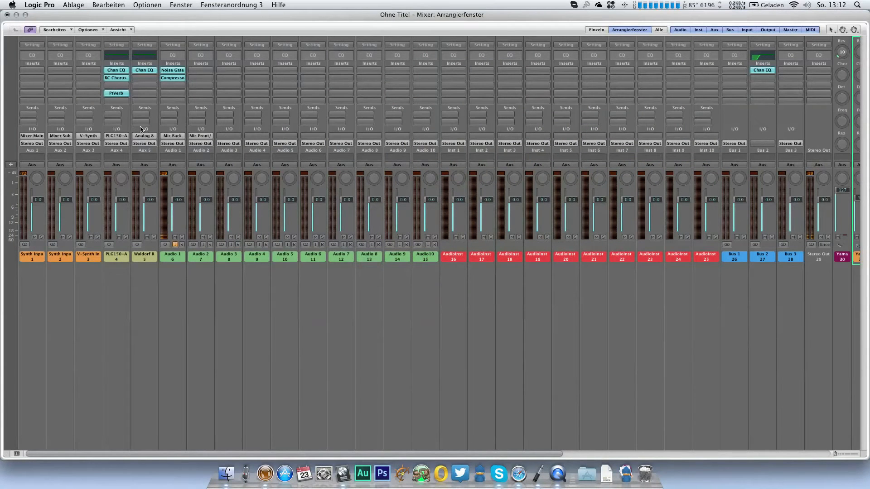
click(117, 93)
drag(255, 123, 257, 128)
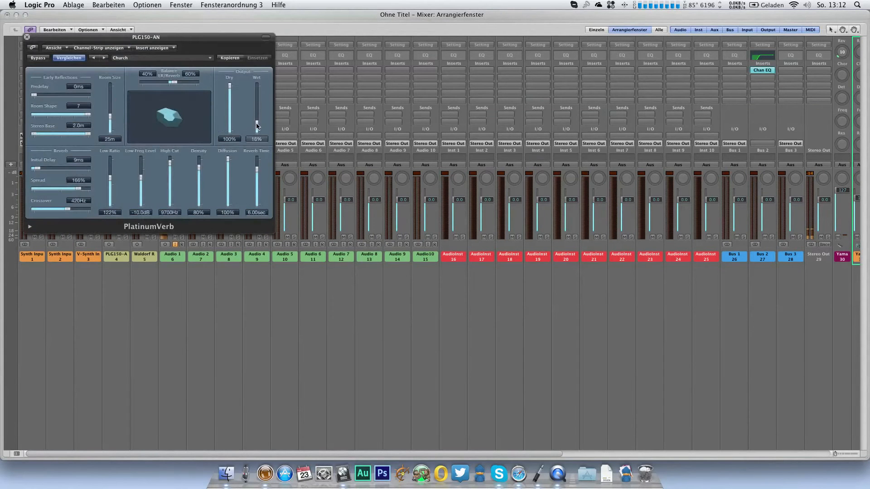
click(27, 37)
key(1)
key(space)
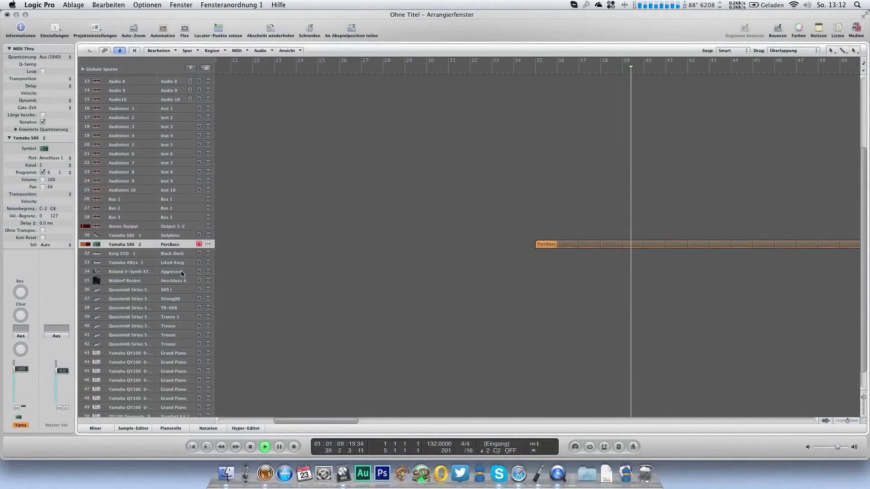
key(space)
Step: Lengthen the third C2 note of the PercBass region to the end of the bar and audition the loop
click(545, 245)
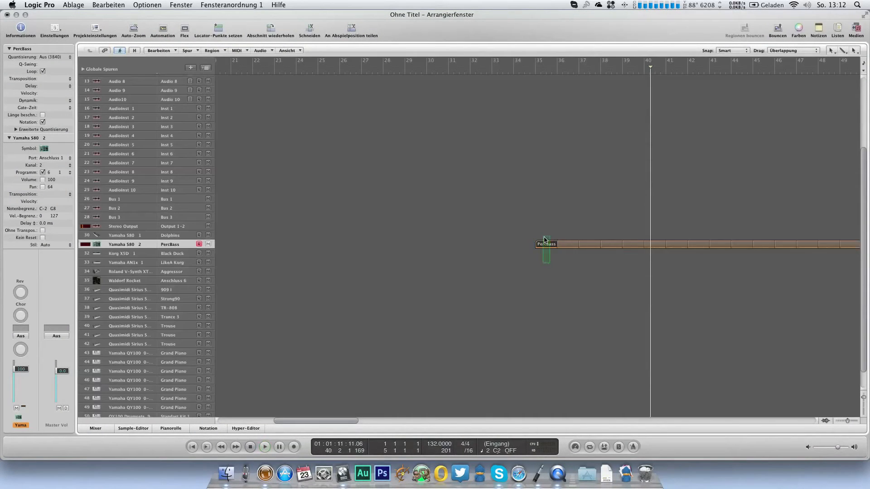
key(super+6)
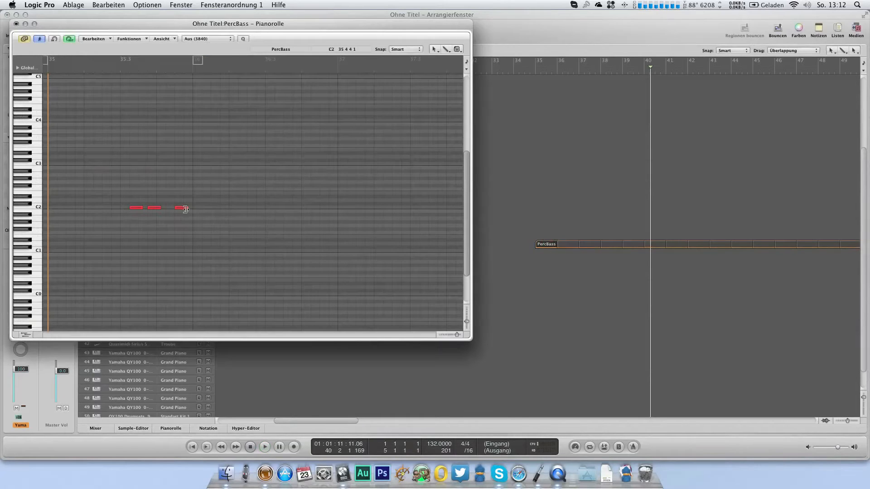
drag(184, 209, 189, 220)
key(space)
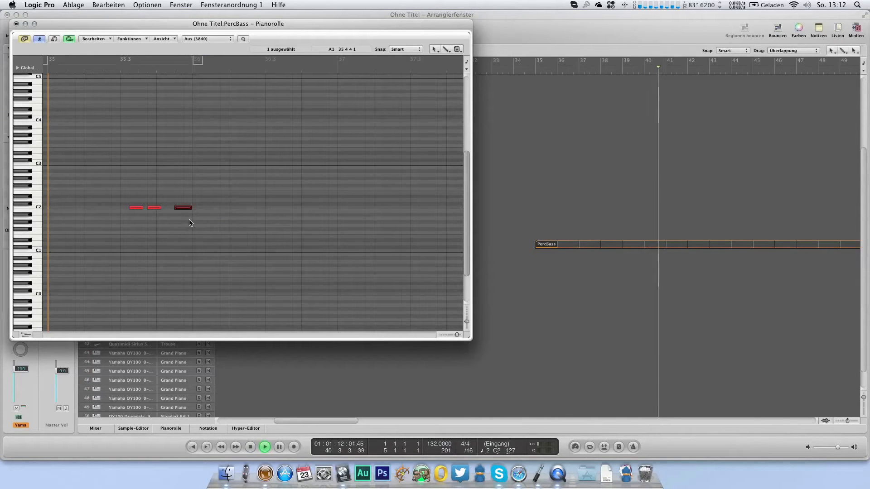
click(16, 24)
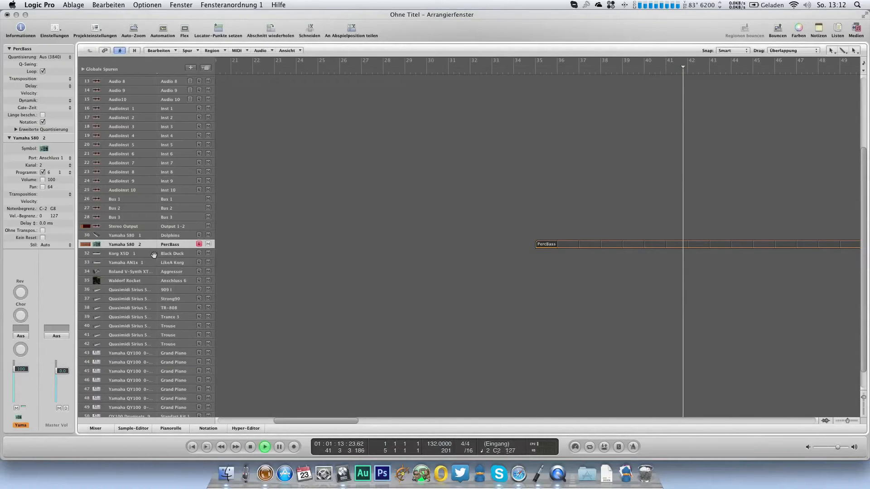
key(space)
Step: Assign the program Mashiev FM to the Yamaha AN1x 1 track and close its program list
click(180, 264)
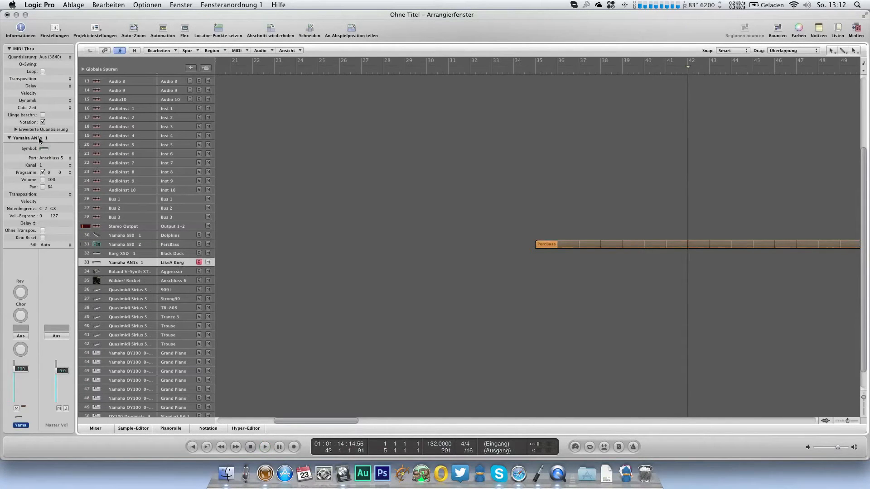
double_click(40, 141)
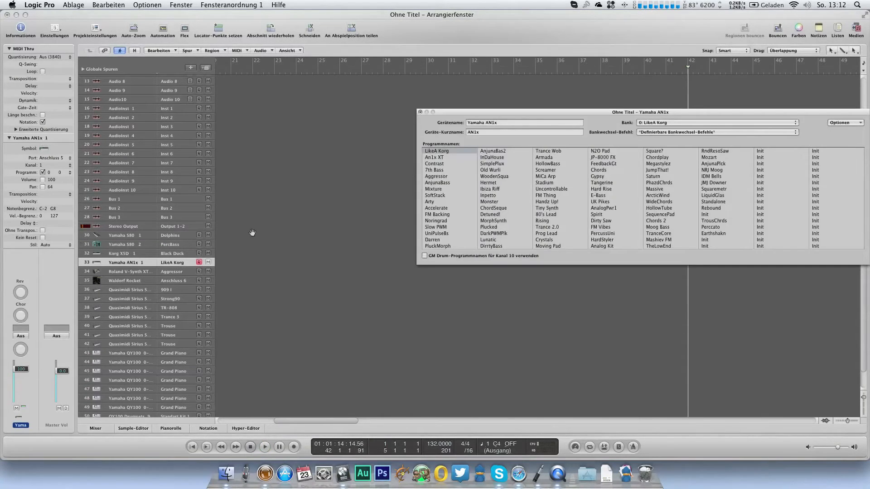
click(658, 240)
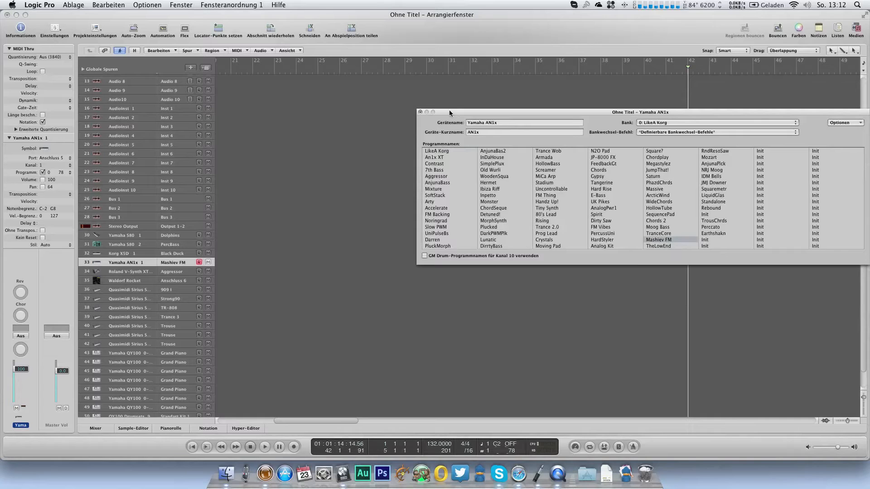
click(420, 112)
Step: Create a looped region at bar 35 on the Yamaha AN1x 1 track with three C3 notes three sixteenths apart, and audition it
scroll(476, 258, right, 2)
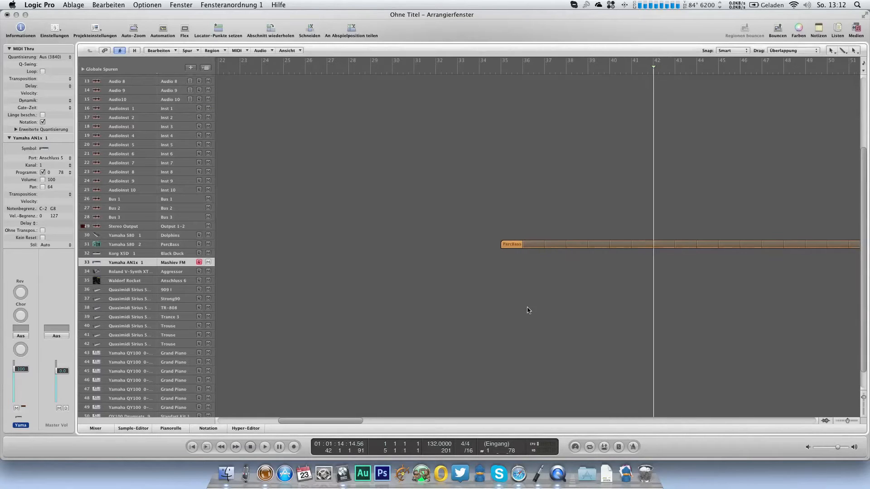
click(510, 263)
key(super+6)
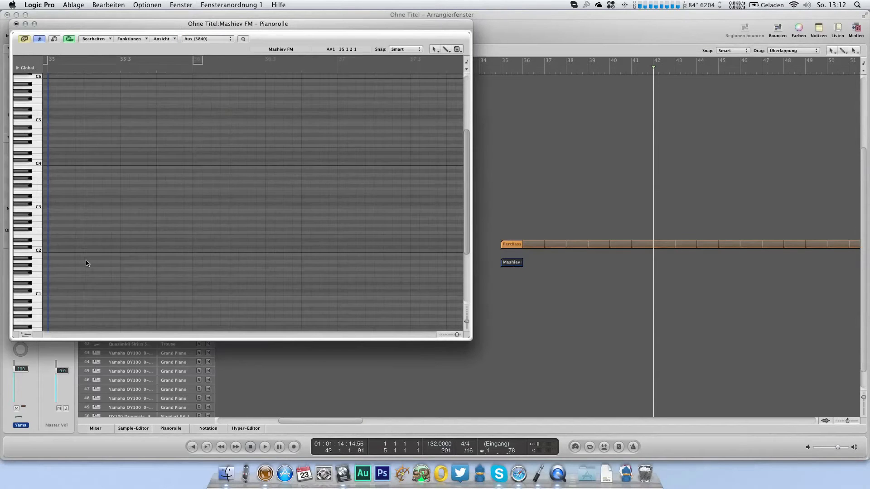
click(40, 209)
drag(54, 209, 58, 213)
click(77, 209)
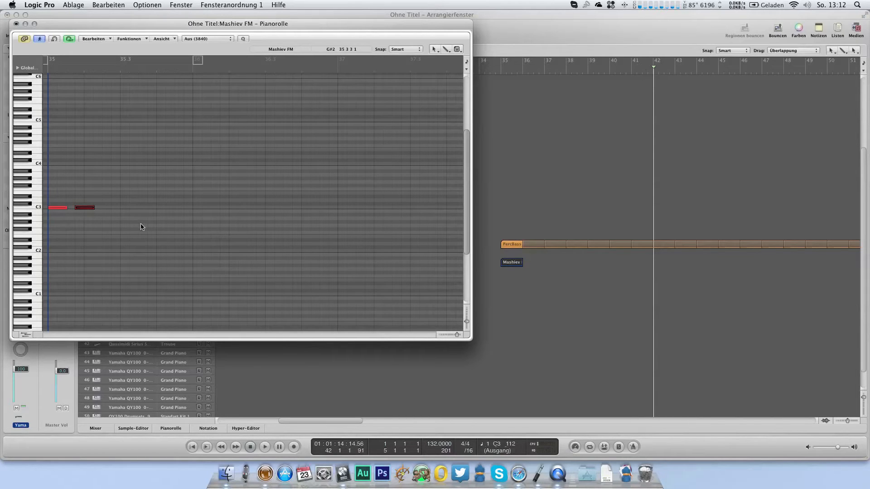
click(113, 205)
drag(119, 206, 104, 219)
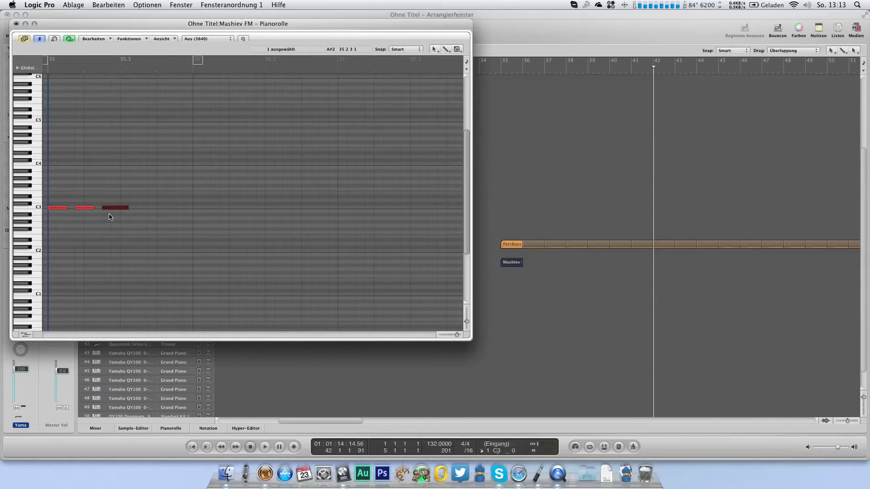
click(47, 71)
key(space)
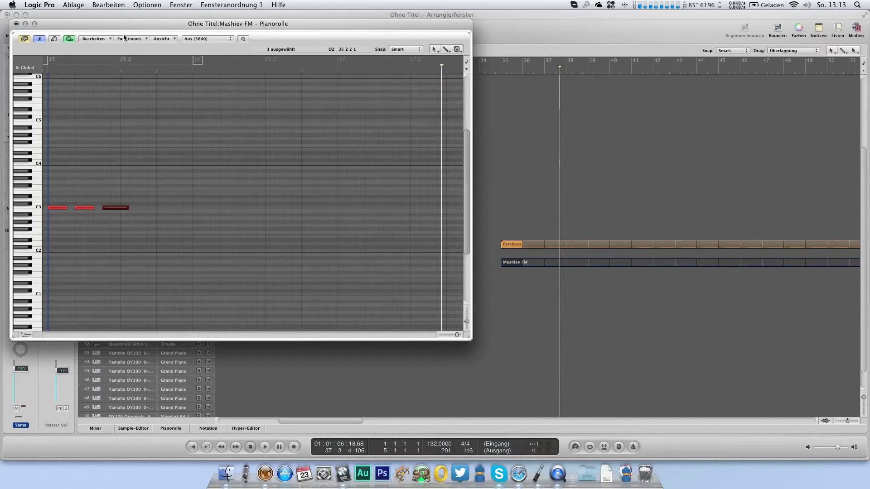
Step: Show the Pitch Bend Hyper Draw lane for the Mashiev FM region and enlarge the piano roll window
drag(182, 28, 227, 28)
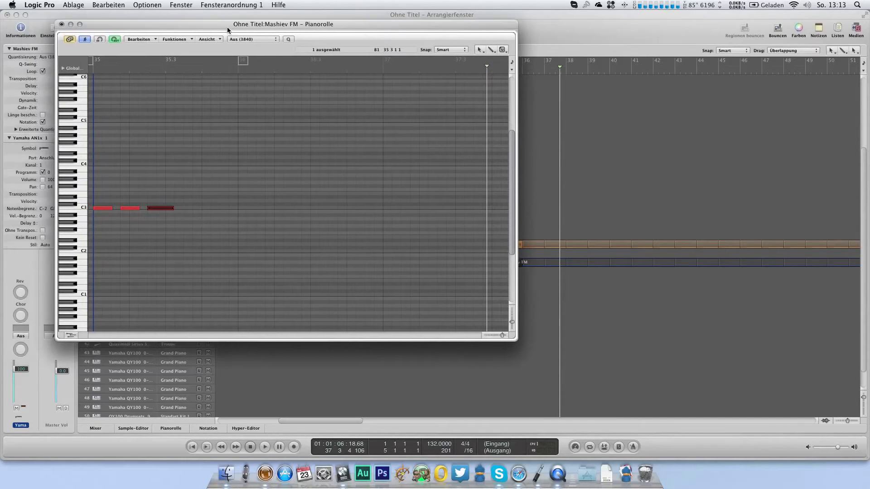
click(123, 71)
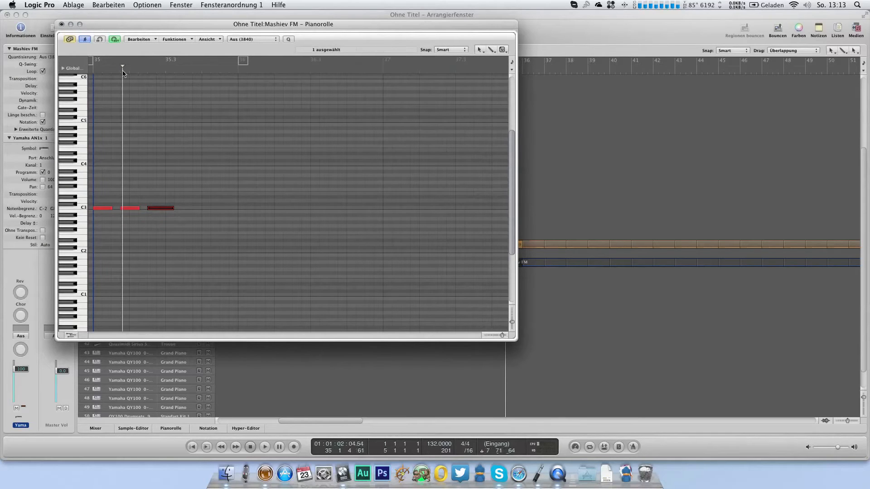
click(205, 39)
mouse_move(253, 141)
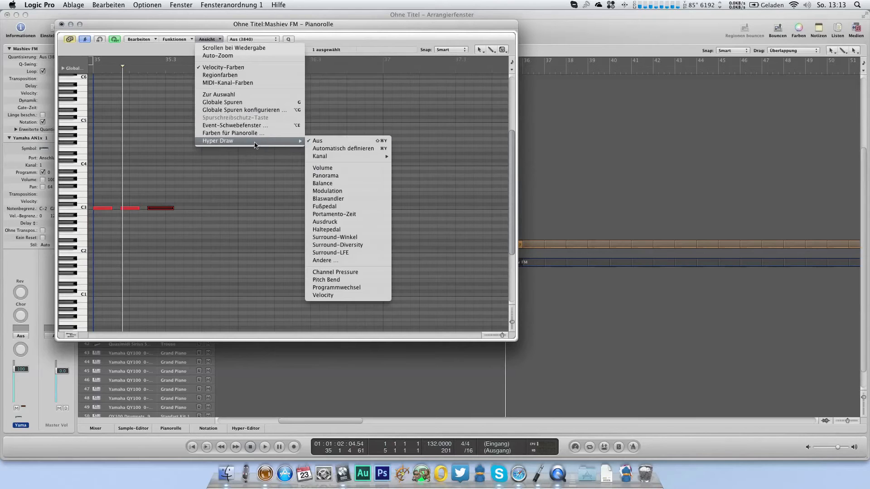
click(347, 279)
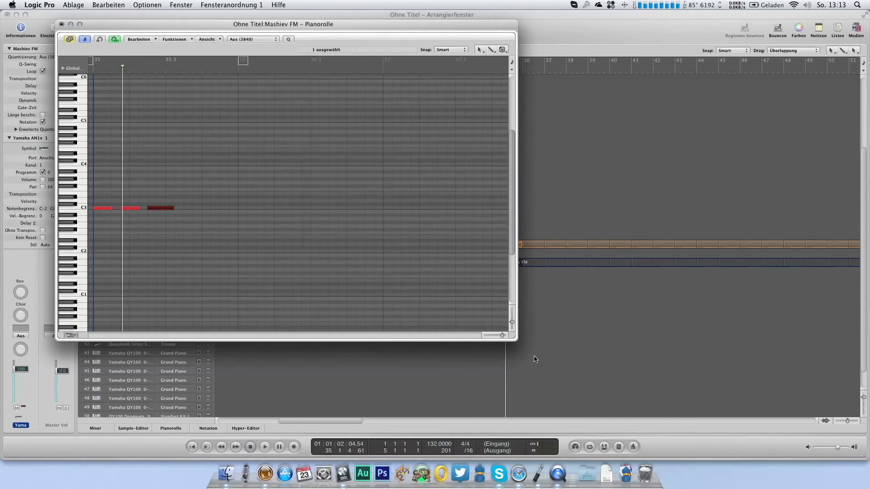
drag(512, 339, 630, 397)
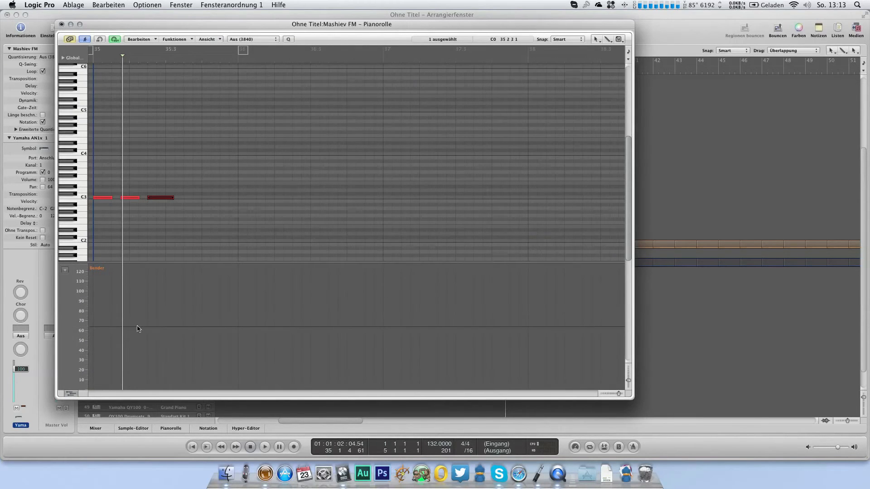
Step: Draw a pitch bend curve that holds 0 until just before 35.3, drops to -64 at 35.3, and audition it
click(94, 327)
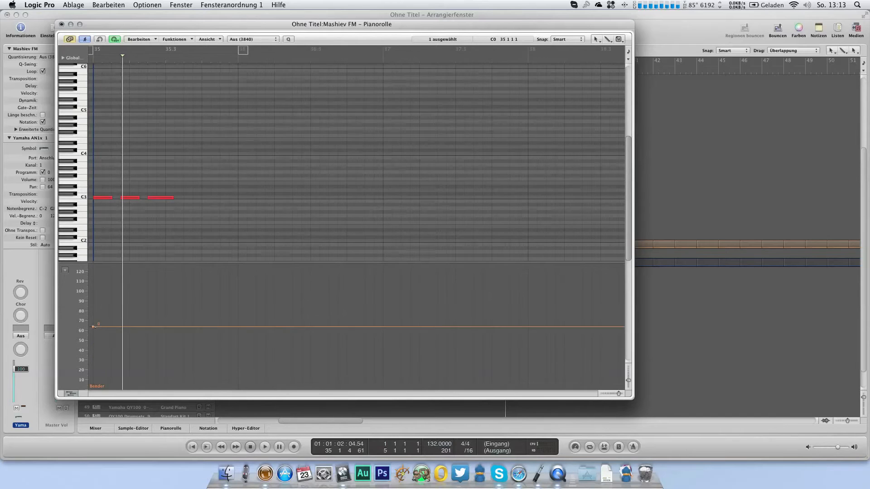
click(151, 327)
drag(151, 327, 156, 327)
click(161, 189)
drag(166, 326, 168, 389)
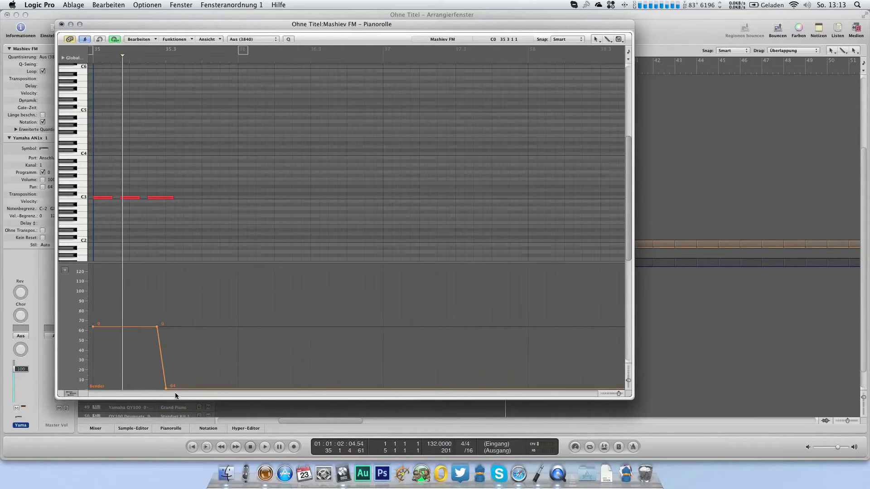
key(space)
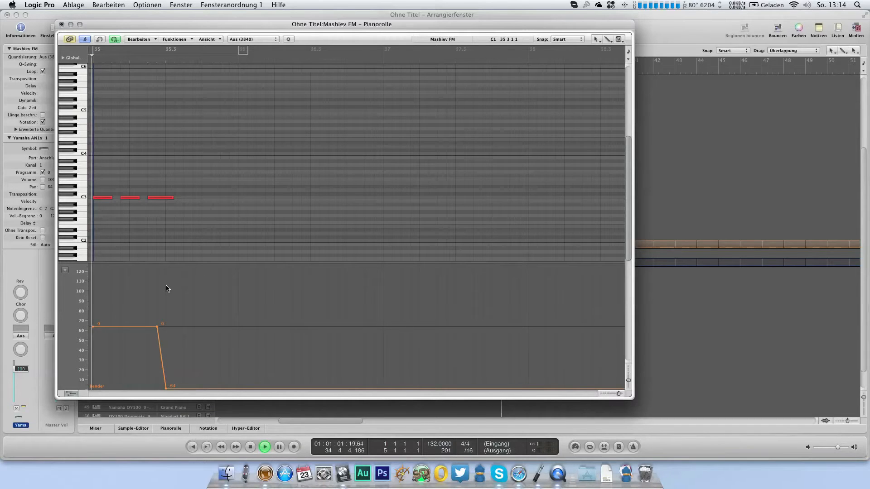
key(space)
Step: Hold the pitch bend at -64 until beat 4 of bar 35, return it to 0 just after, and audition the region
click(202, 389)
drag(212, 342, 209, 326)
click(92, 63)
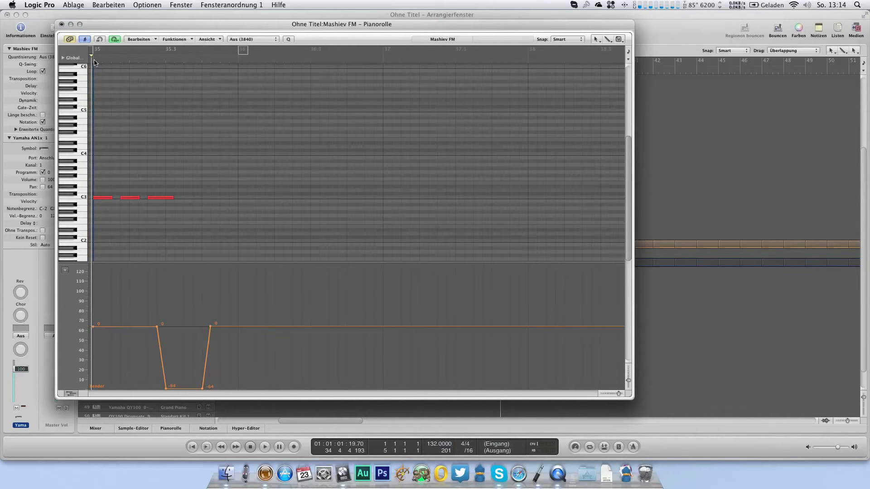
key(space)
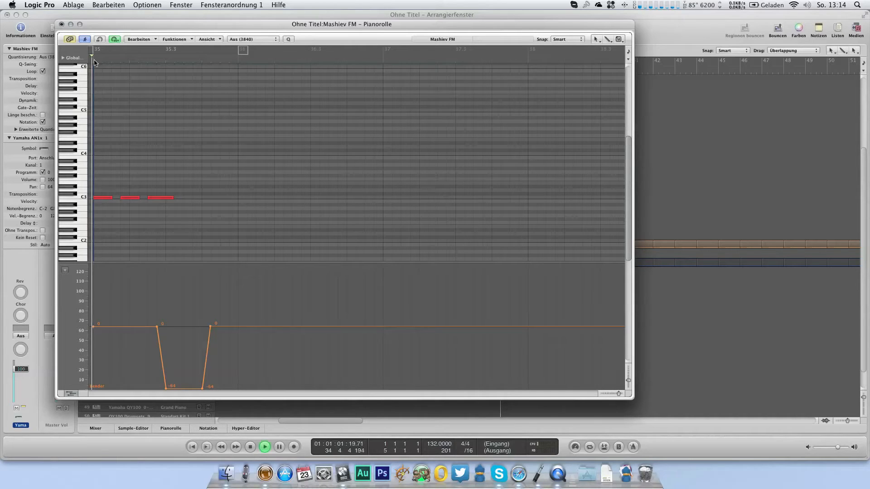
click(61, 24)
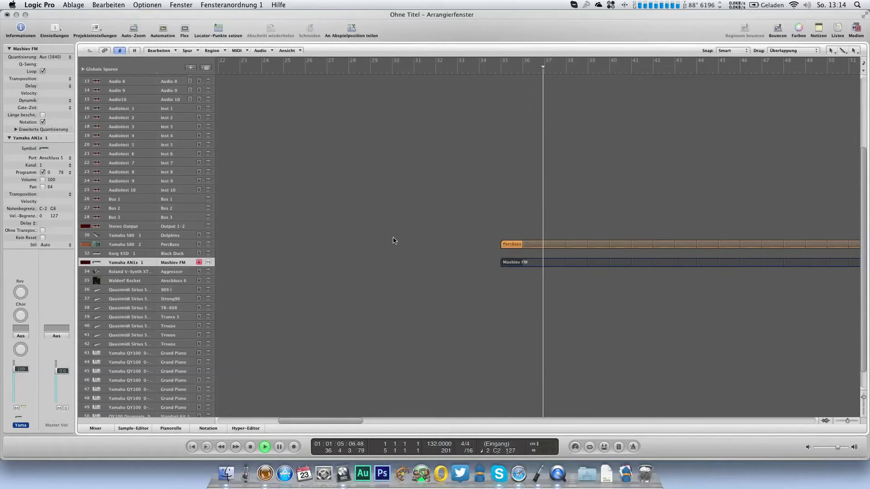
Step: Set the mixer volumes of Yamaha track 30 to 101, track 31 to about 116 and AN1x track 33 to 81
key(2)
key(3)
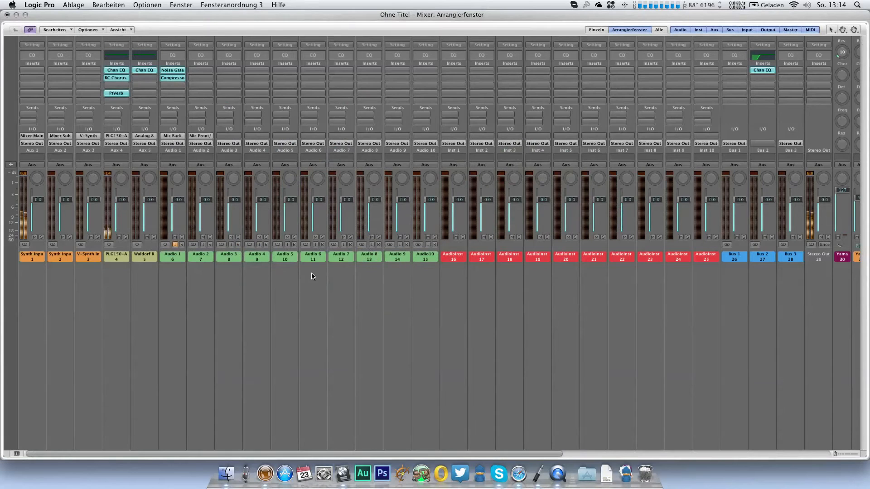
scroll(305, 334, right, 10)
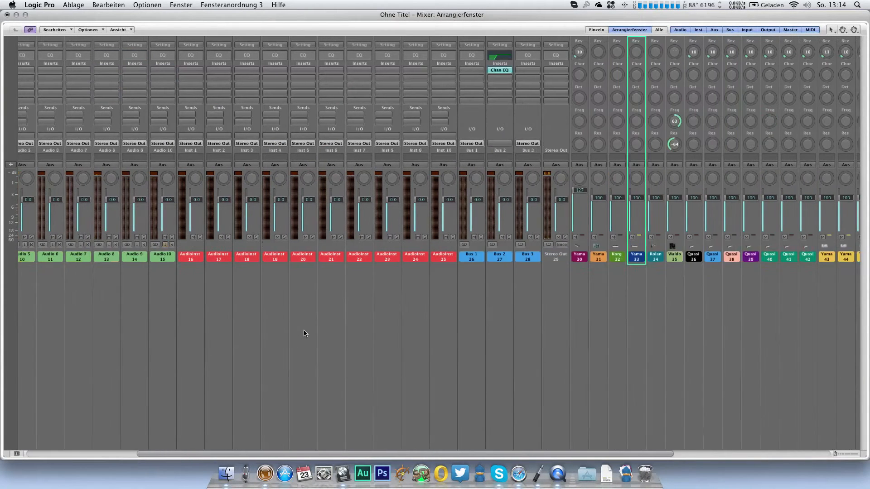
mouse_move(439, 204)
mouse_down()
mouse_move(440, 194)
mouse_move(422, 193)
mouse_move(422, 203)
mouse_up()
drag(479, 198, 481, 203)
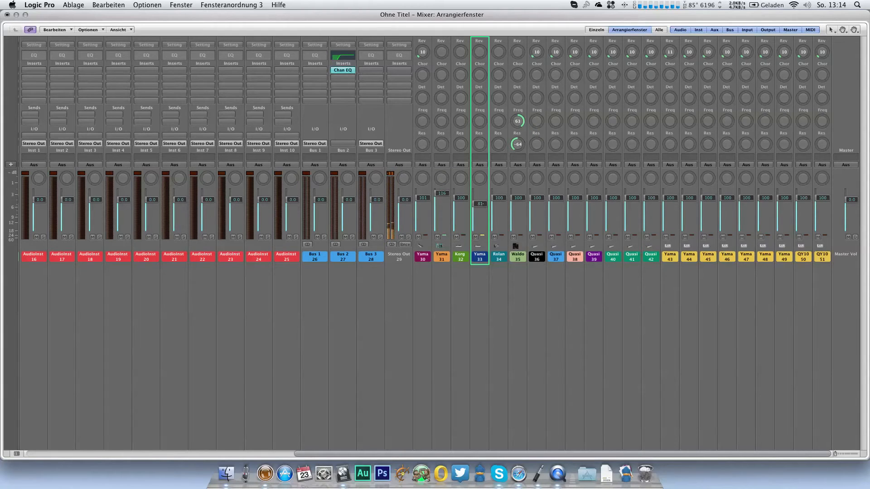
Step: Rename the Synth Input 2 mixer channel as An1x In
scroll(493, 274, left, 10)
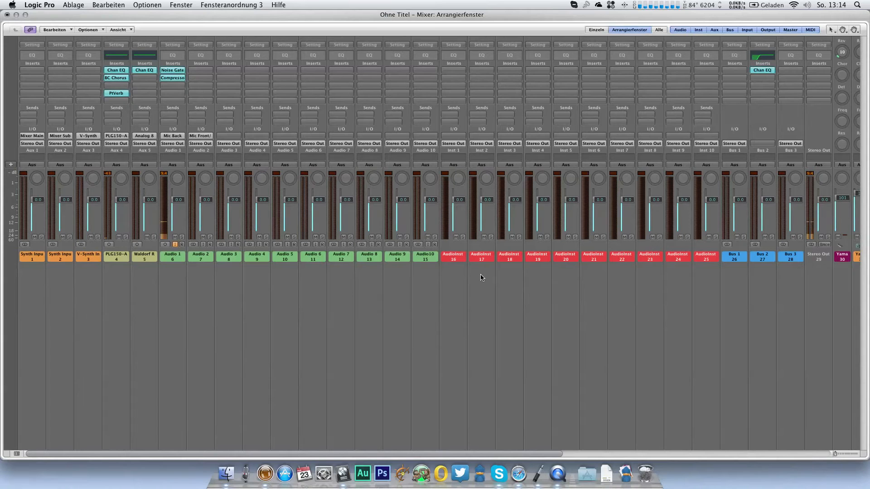
double_click(67, 256)
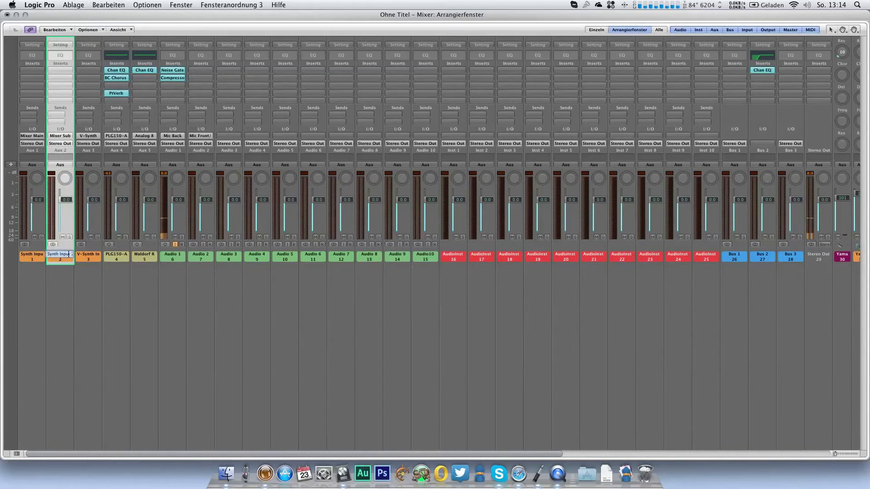
text(An1x In)
key(Return)
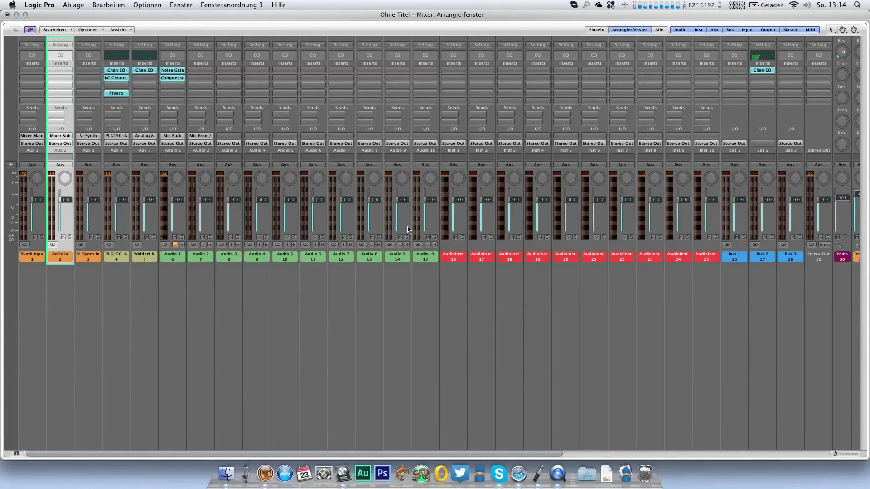
Step: Insert the EXS24 sampler as the instrument on the AudioInst 1 mixer channel
click(461, 254)
click(462, 136)
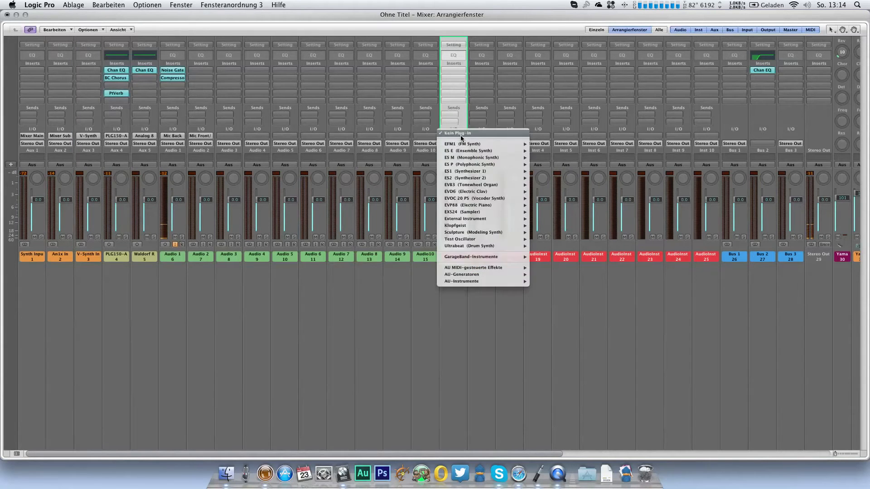
mouse_move(481, 213)
click(555, 218)
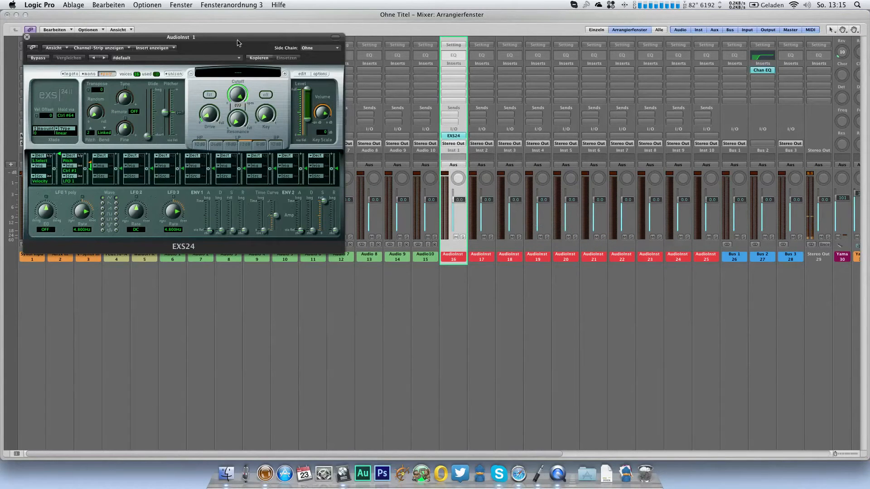
Step: Load the Progressive Kicks instrument into the EXS24 of AudioInst 1 from the arrangement and close the sampler window
key(1)
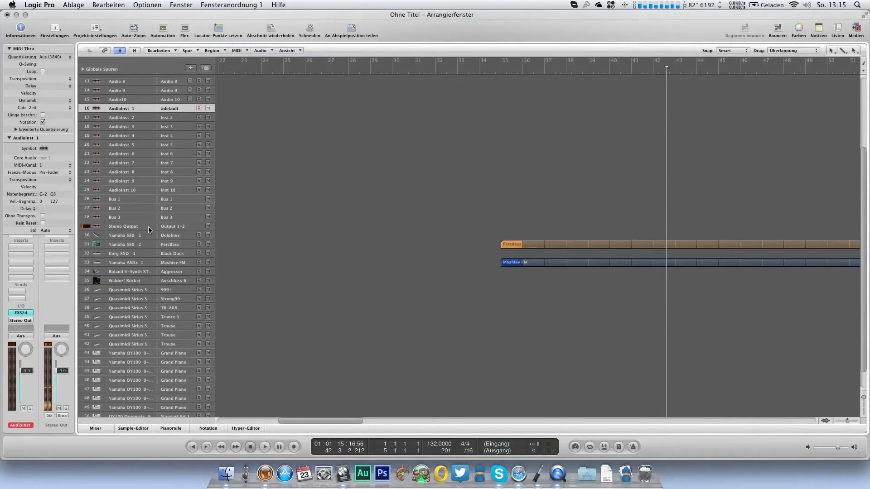
click(21, 313)
click(238, 73)
mouse_move(240, 149)
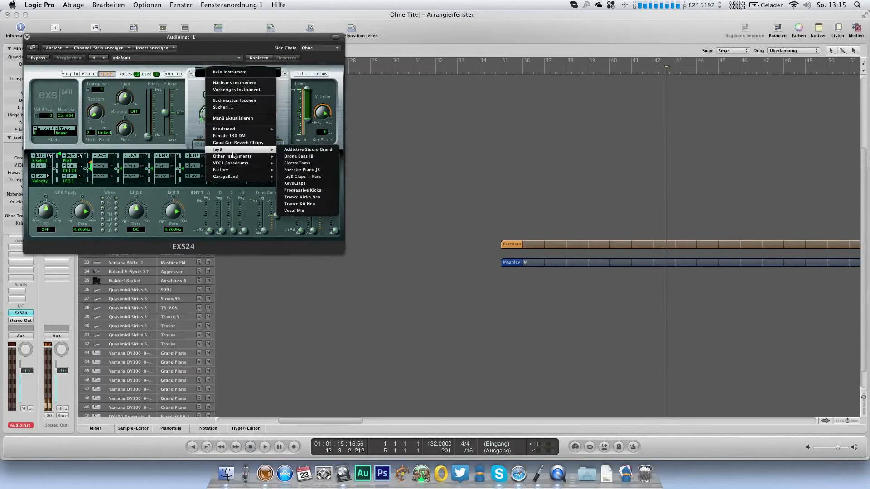
click(311, 191)
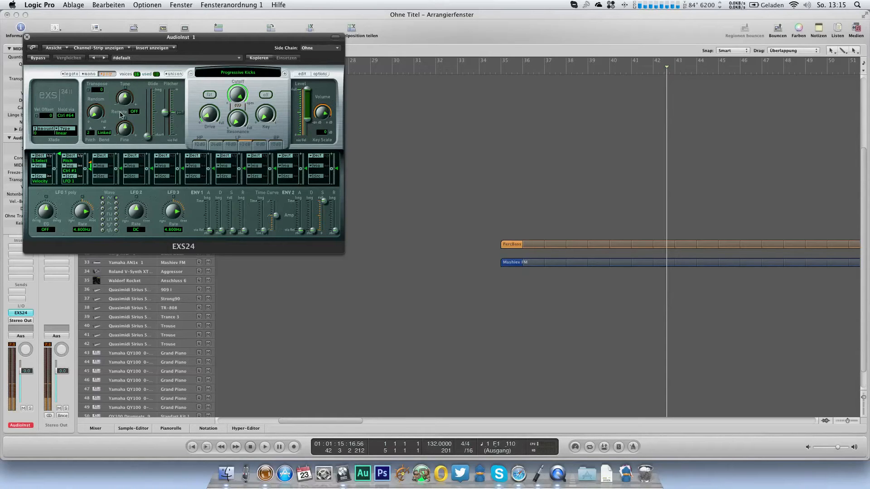
click(27, 37)
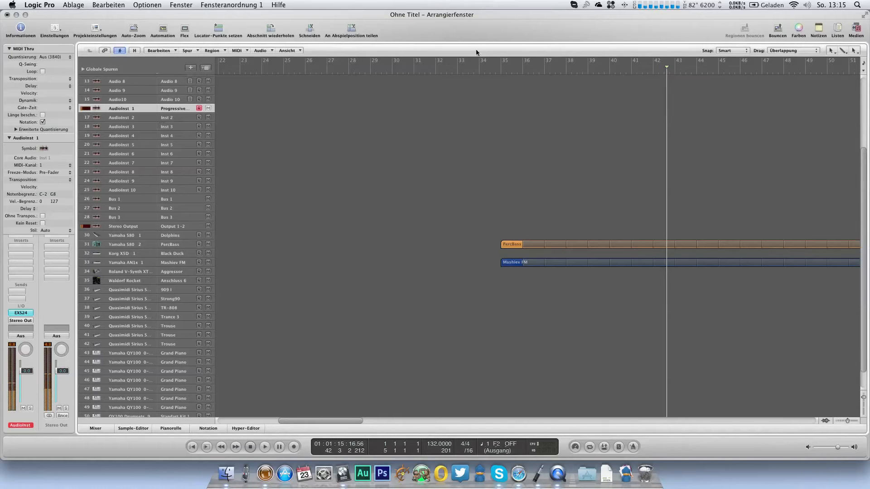
Step: Audition the PercBass and Mashiev FM loops together from bar 34, removing any region placed by mistake
click(483, 68)
key(space)
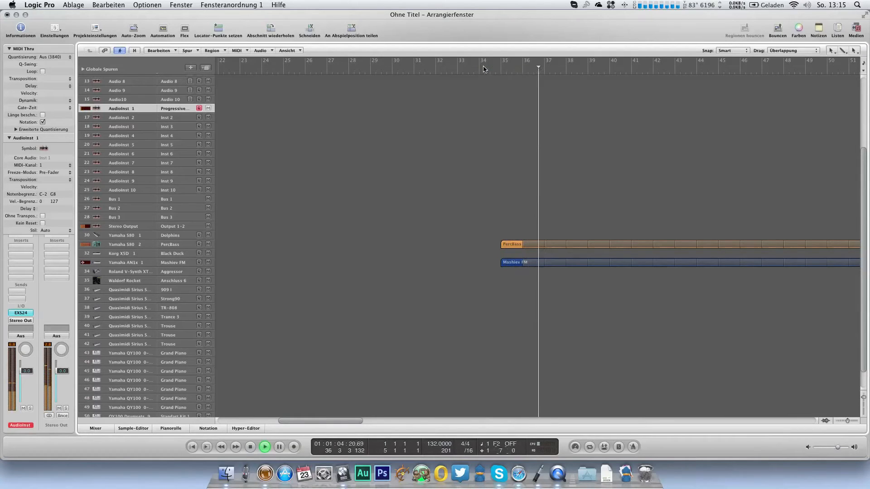
key(space)
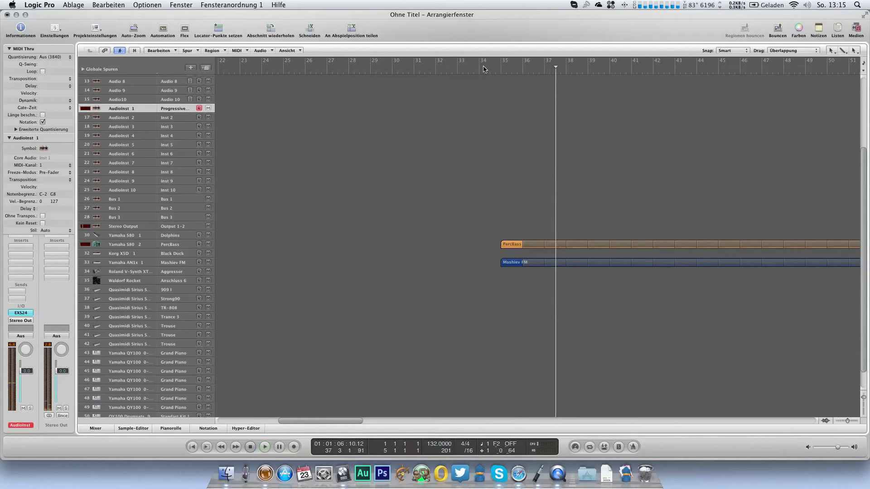
super+click(512, 101)
key(BackSpace)
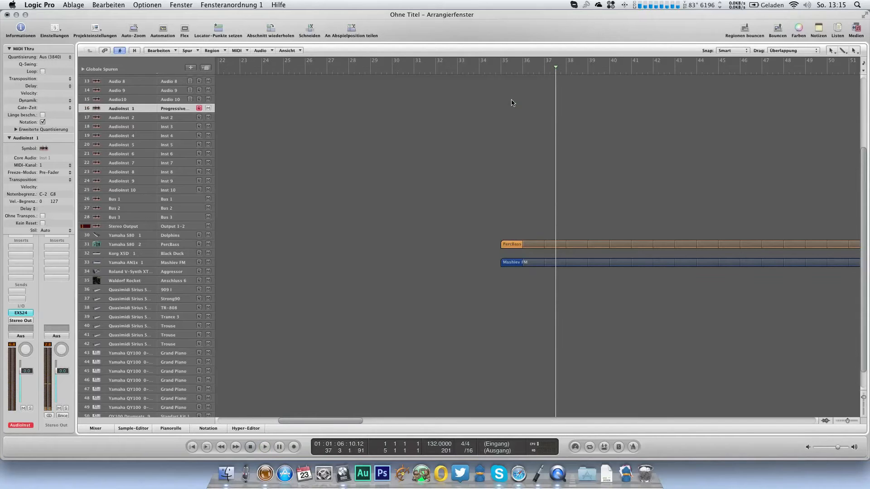
Step: Create a region at bar 35 on AudioInst 1 and enter an F2 kick note on each of its four beats
super+click(511, 109)
key(super+6)
scroll(131, 163, down, 3)
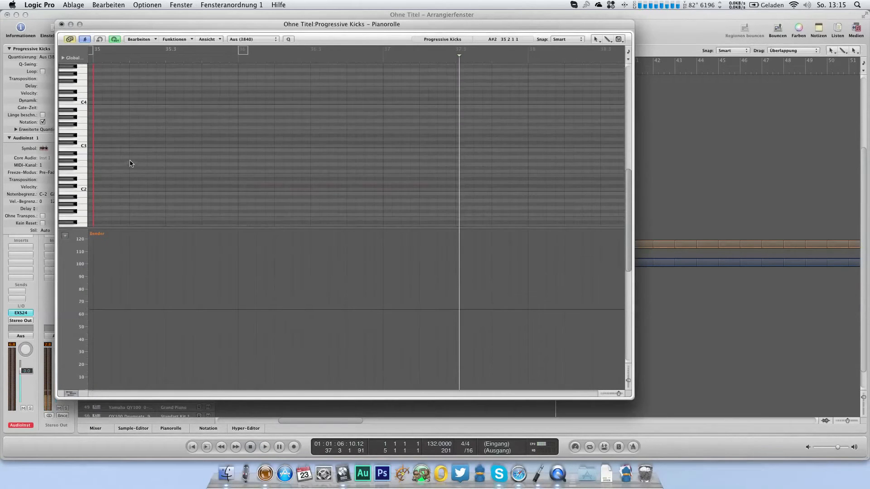
super+click(98, 171)
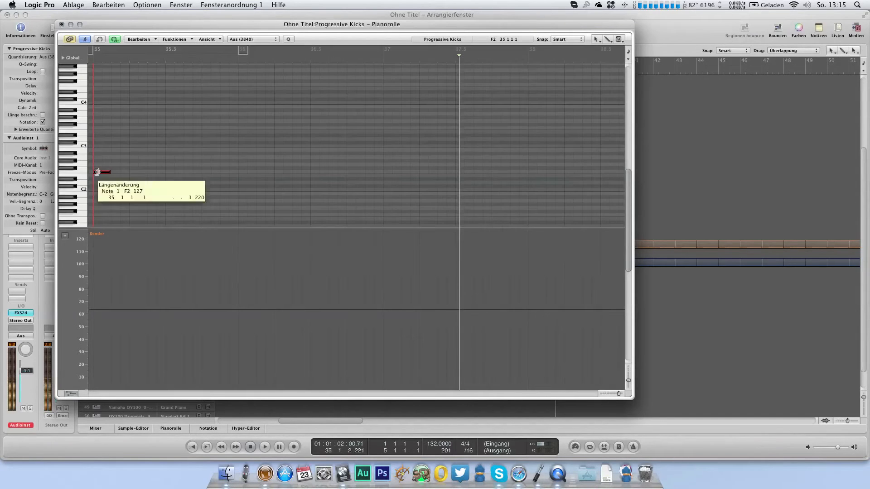
super+click(136, 171)
super+click(172, 172)
super+click(208, 172)
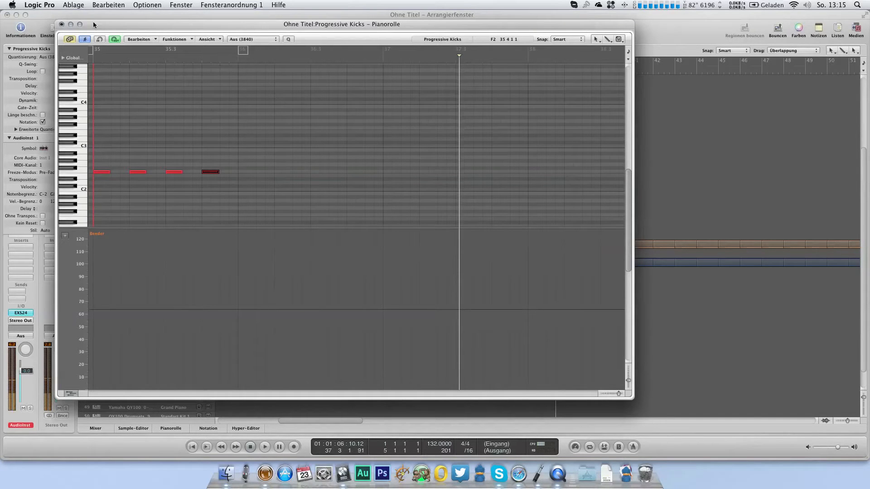
click(63, 24)
Step: Move the Progressive Kicks region to bar 3, loop it, and return the playhead to the project start
drag(510, 112, 274, 113)
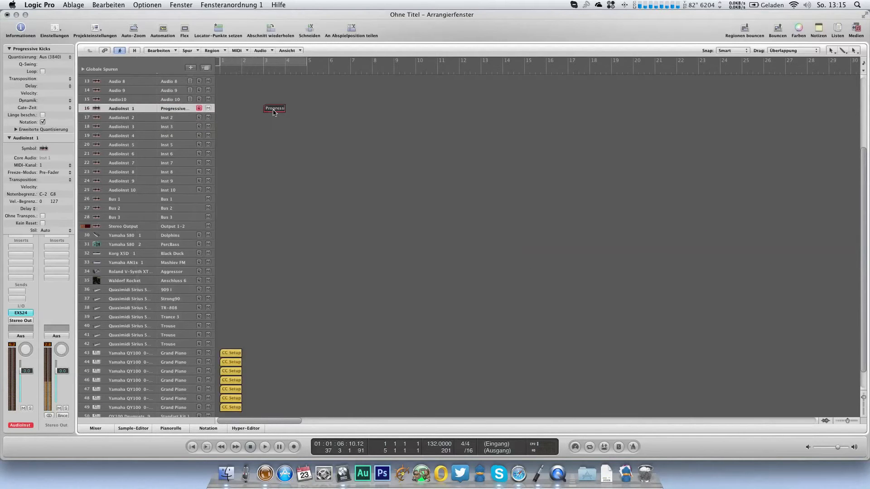
key(l)
click(224, 73)
key(Return)
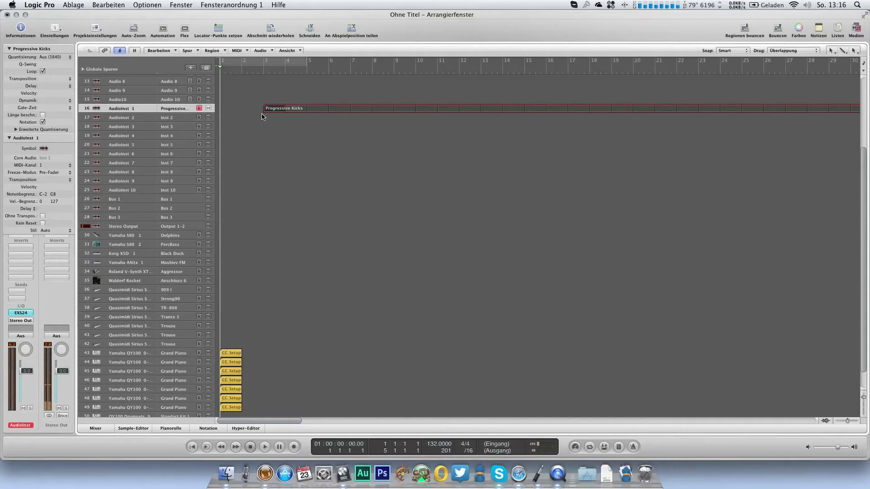
Step: Play the Progressive Kicks, PercBass and Mashiev FM loops together from bar 35
scroll(262, 117, right, 10)
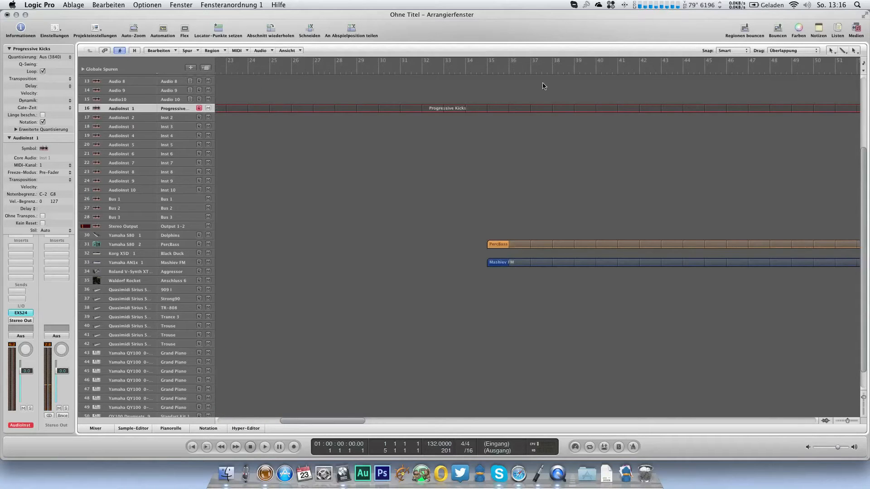
click(459, 75)
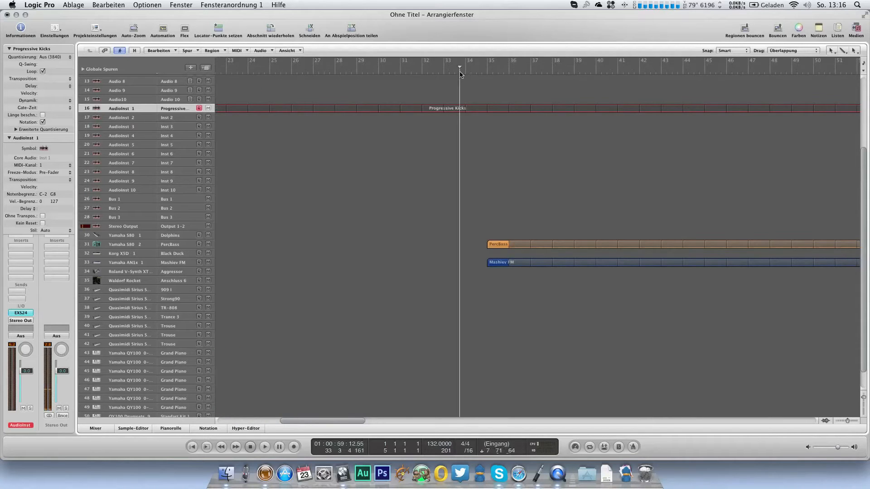
click(487, 72)
key(space)
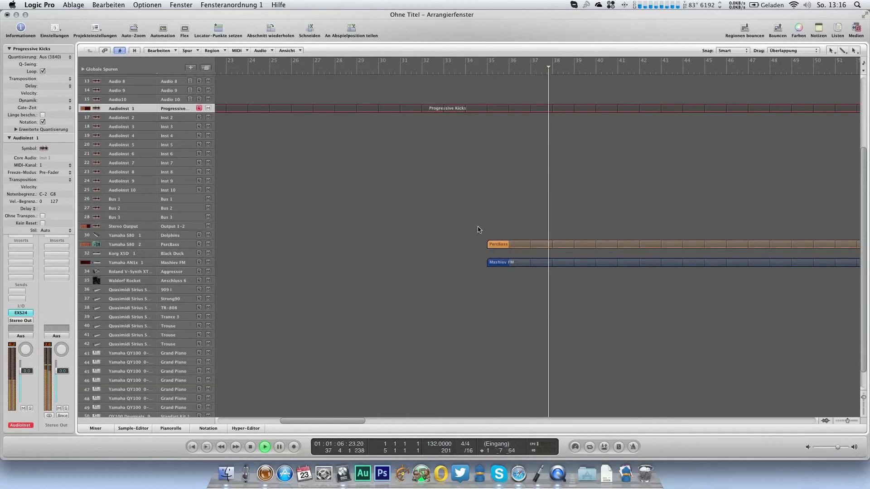
key(space)
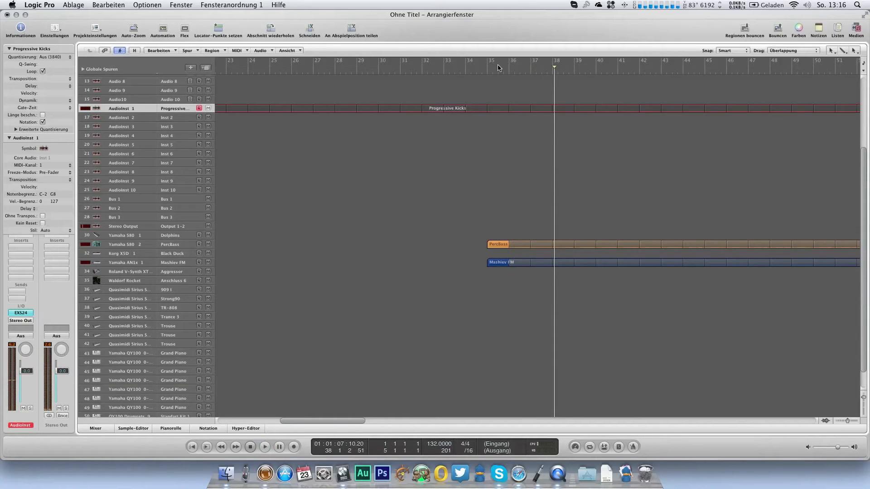
Step: Set a cycle range from bar 35 to 39, and show the mixer without the EXS24 window
click(579, 74)
drag(579, 71, 581, 72)
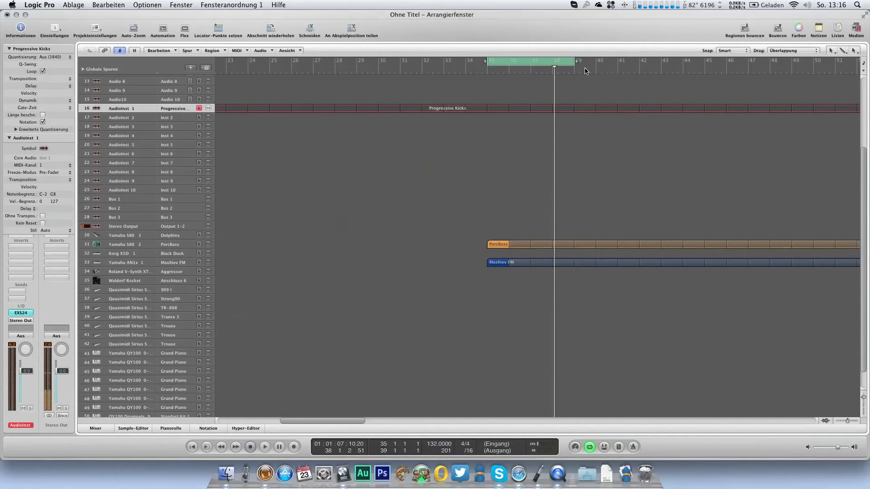
key(3)
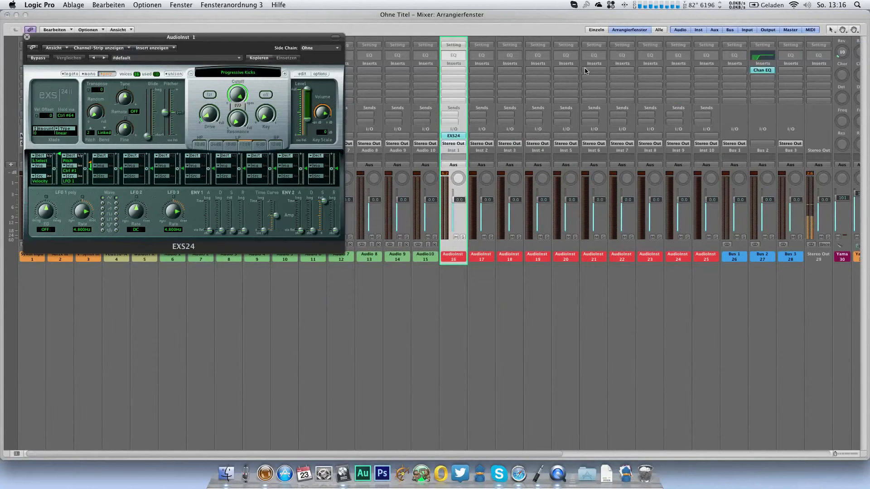
click(27, 37)
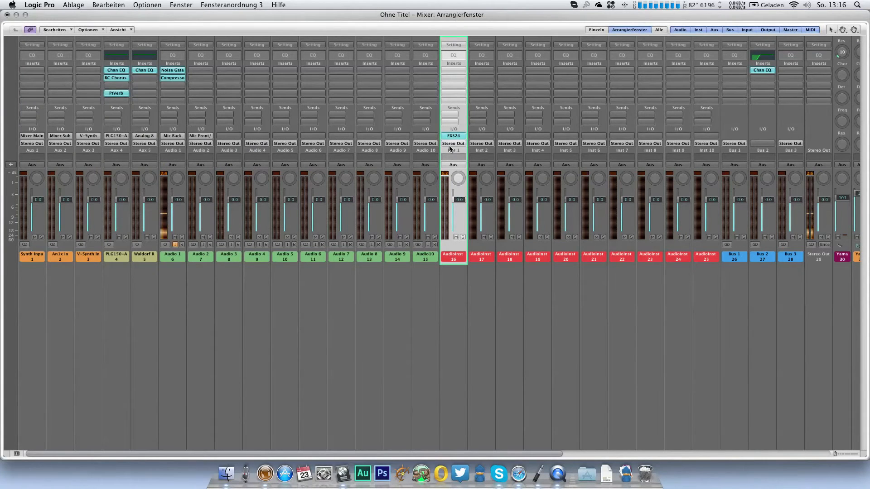
Step: Add a pre-fader Bus 2 send to the AudioInst 1 channel
click(453, 118)
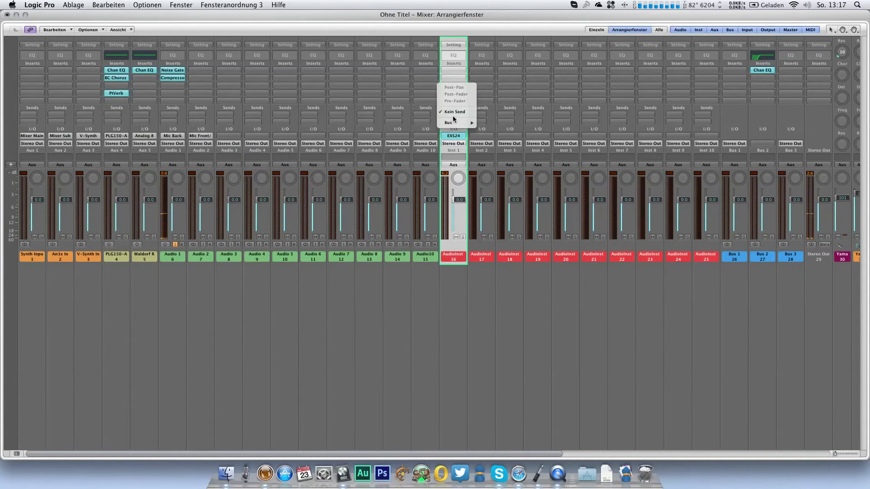
mouse_move(455, 123)
click(491, 130)
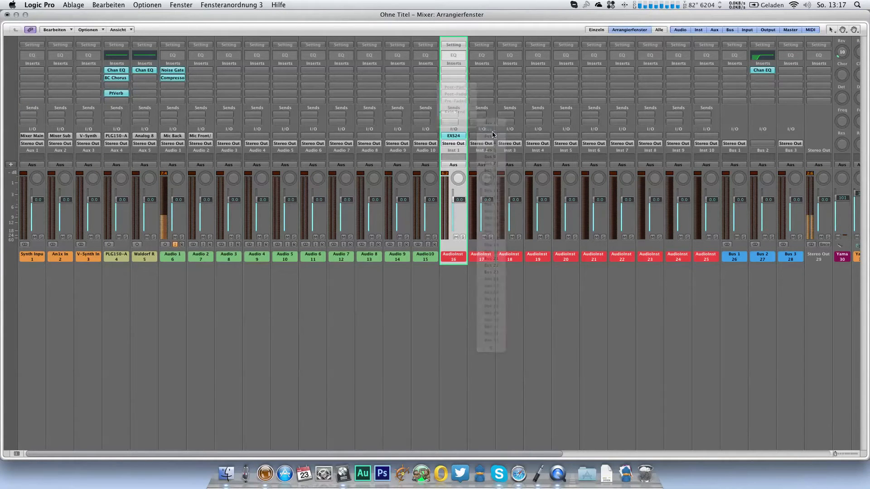
click(449, 114)
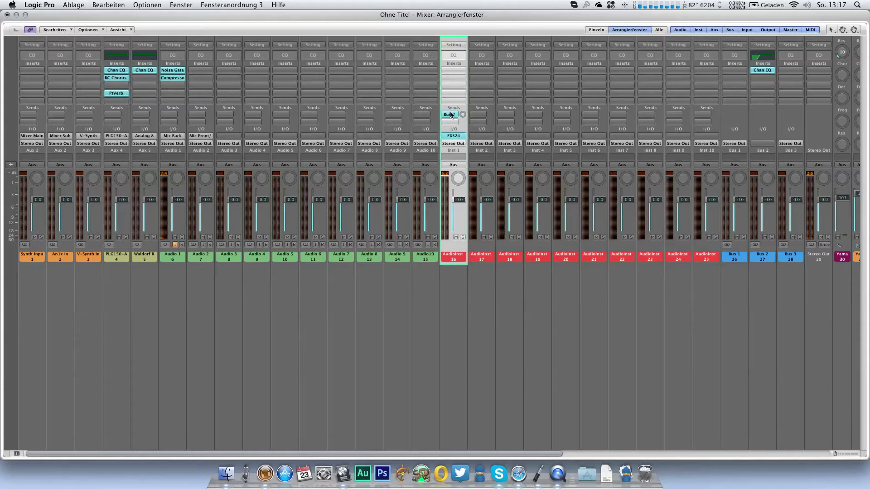
click(454, 143)
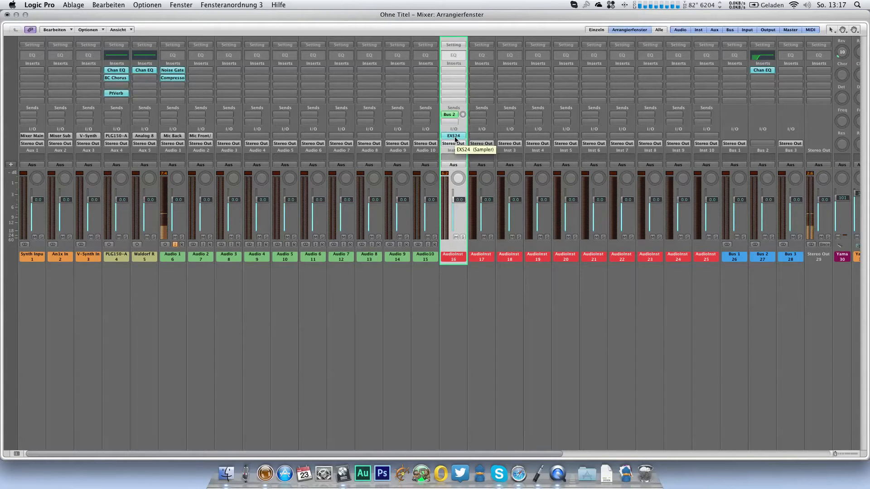
Step: Rename the AudioInst 1 channel as Kick
double_click(457, 256)
text(Kick)
key(Return)
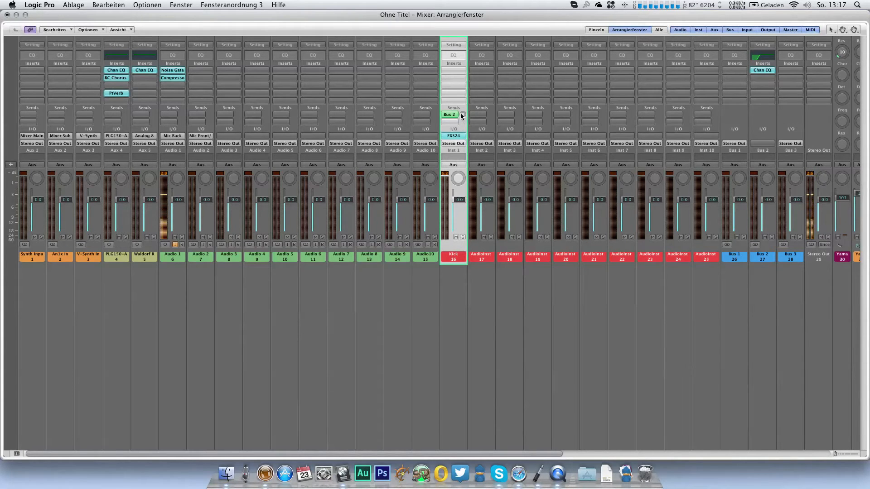
Step: Adjust the Kick channel's Bus 2 send level and lower its volume to about -5 dB
drag(463, 117, 463, 119)
drag(463, 43, 463, 42)
drag(459, 200, 459, 207)
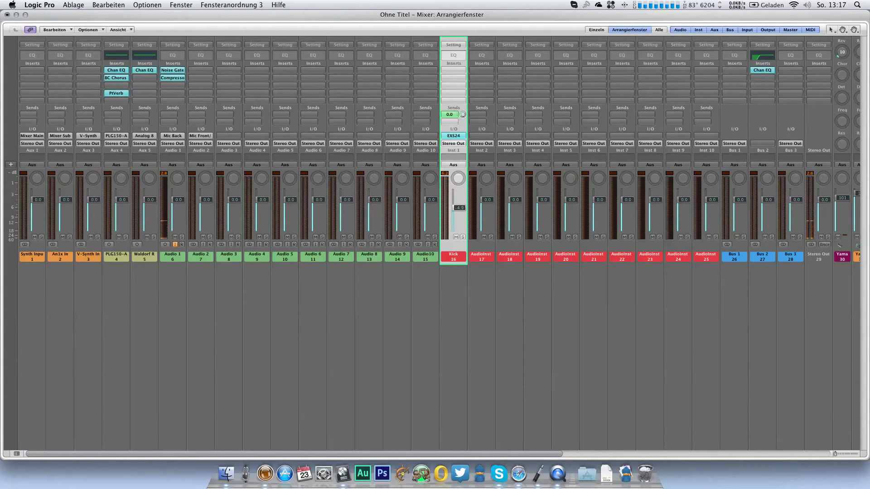
drag(457, 207, 462, 211)
Step: Examine the Channel EQ's low-cut settings on Bus 2 and close the plug-in window
click(771, 254)
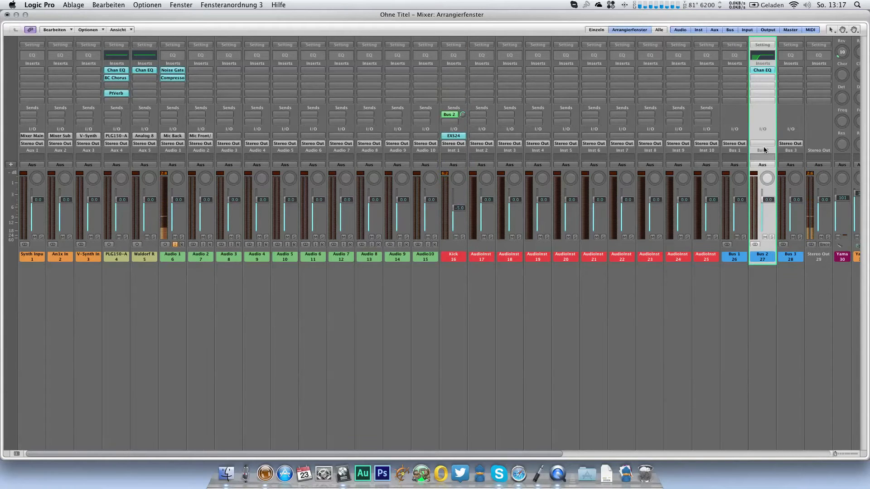
click(762, 69)
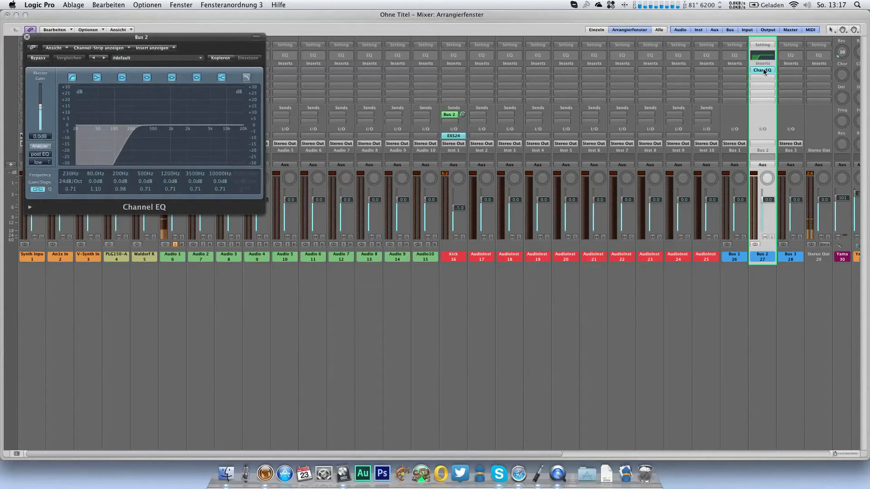
drag(154, 41, 275, 68)
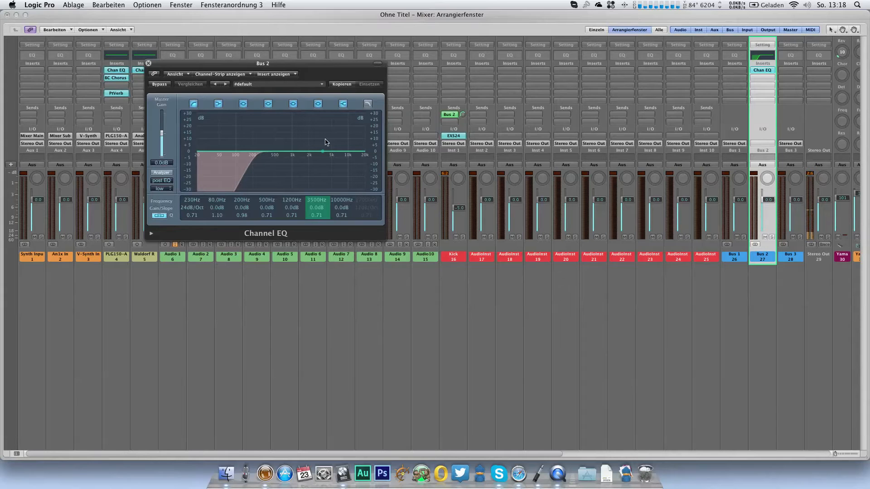
click(149, 64)
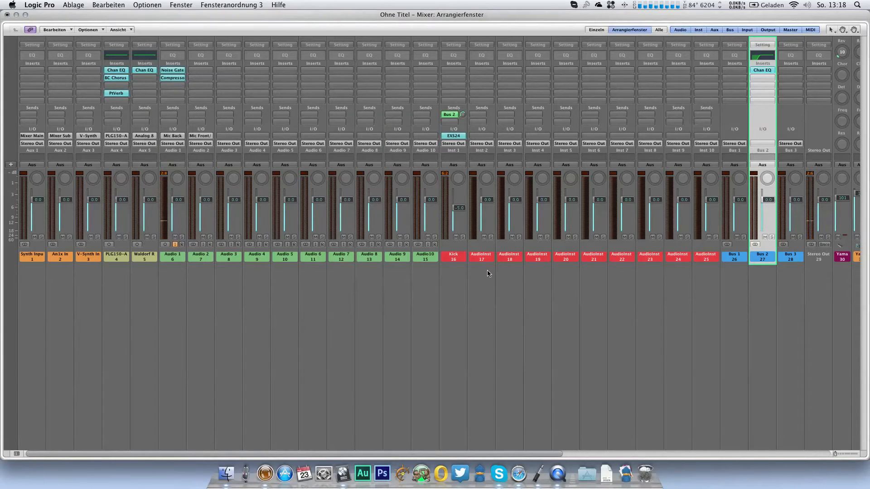
Step: Route the outputs of the five synth input channels, 1 to 5, to Bus 1
drag(31, 279, 147, 261)
click(145, 143)
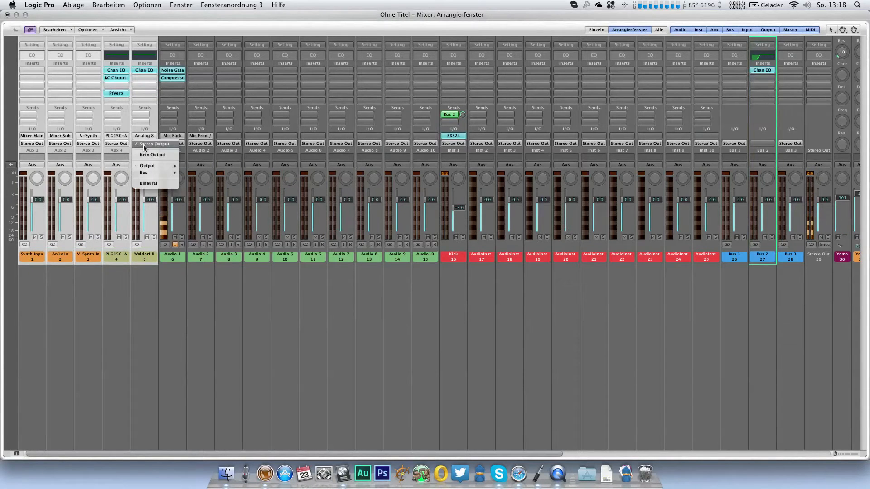
mouse_move(145, 174)
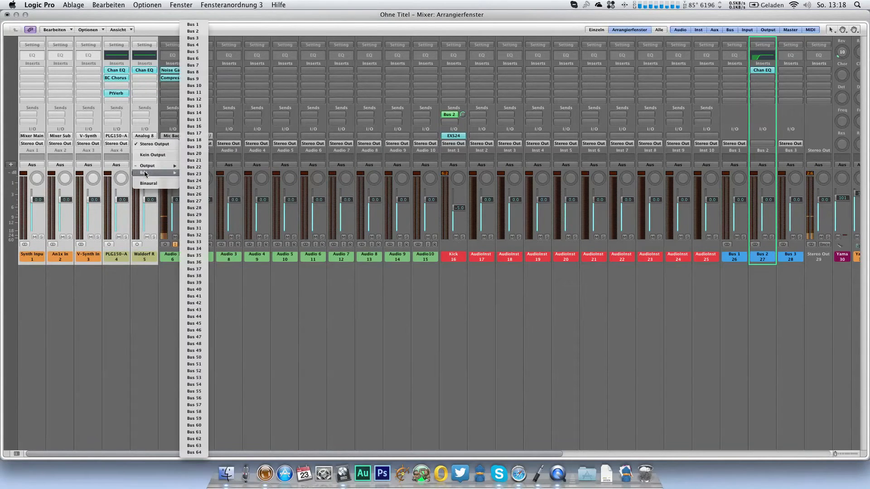
click(193, 25)
Step: Route the outputs of the AudioInst channels 17 to 25 to Bus 1
drag(483, 271, 706, 250)
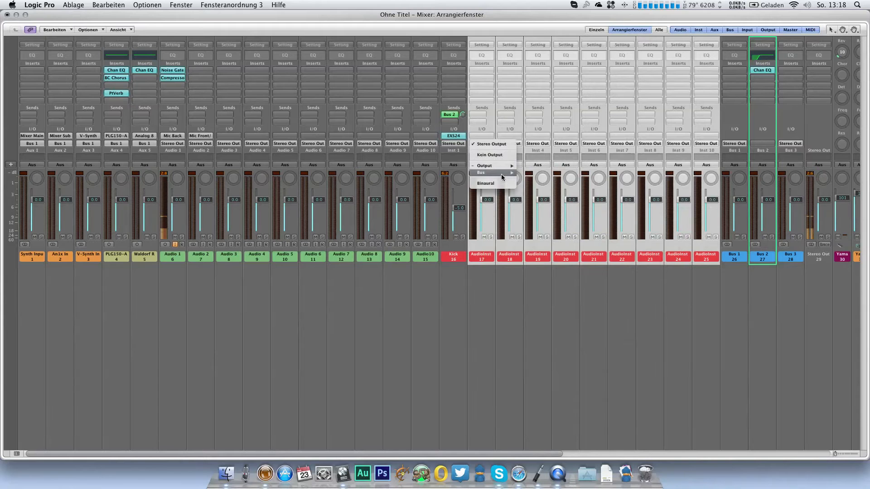
mouse_move(501, 173)
click(540, 24)
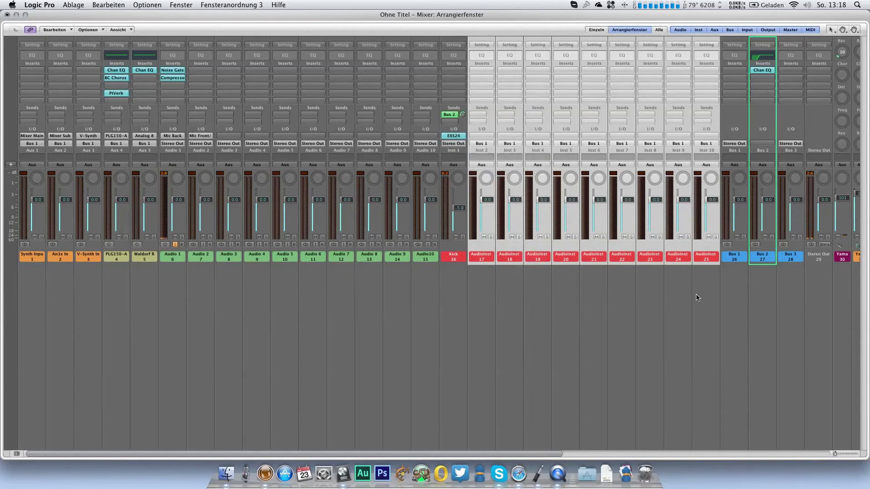
Step: Insert a stereo Compressor on the Bus 1 channel
click(743, 250)
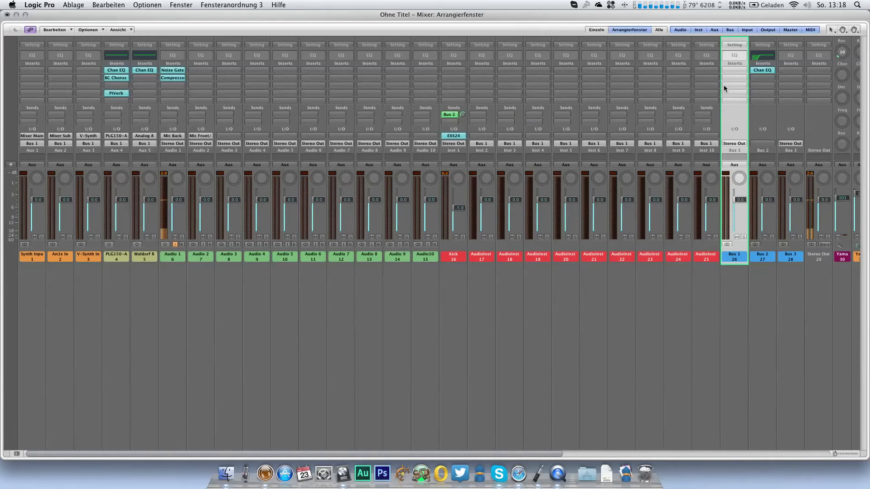
click(740, 71)
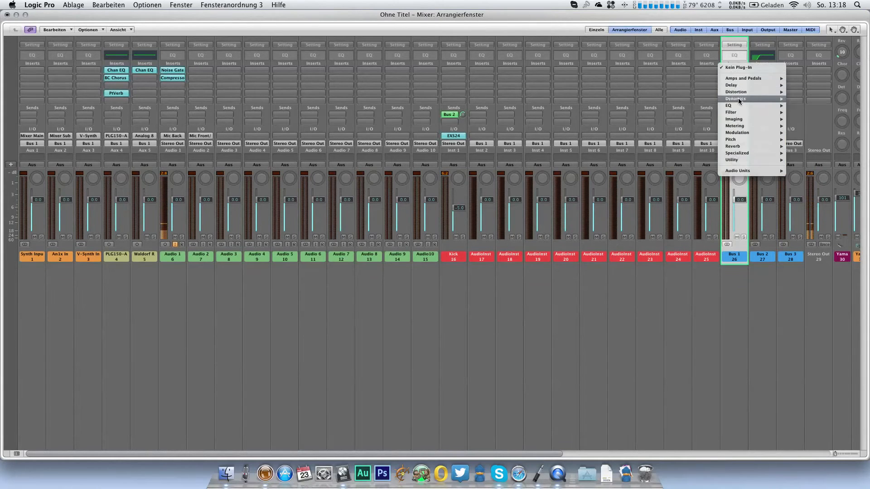
mouse_move(738, 100)
mouse_move(806, 105)
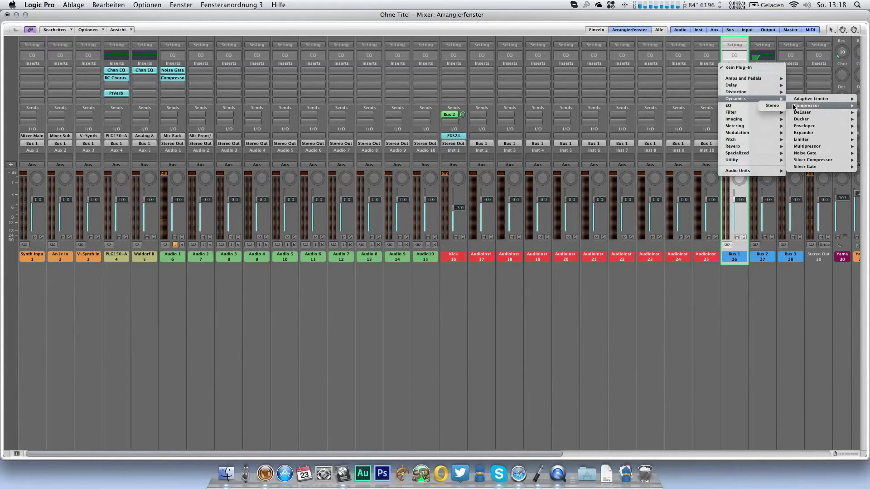
click(757, 107)
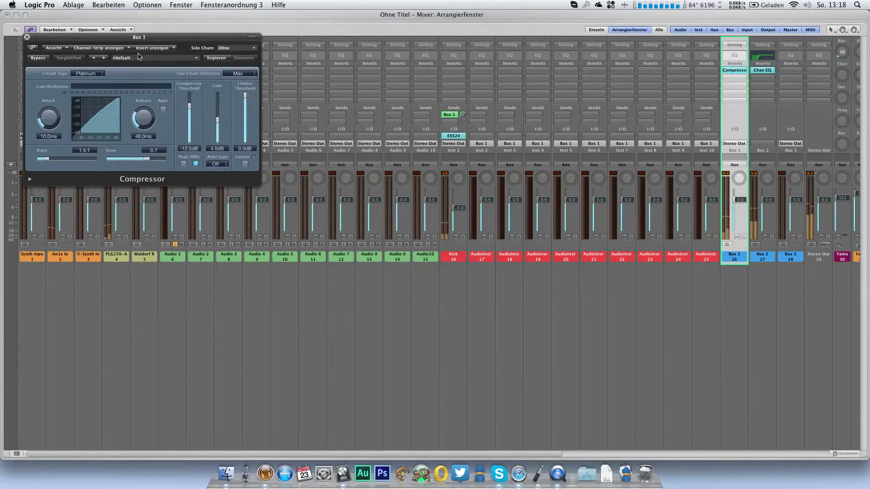
Step: Set up the Bus 1 compressor with the Pumping preset, Bus 2 as side chain and a -17.0 dB threshold
click(140, 59)
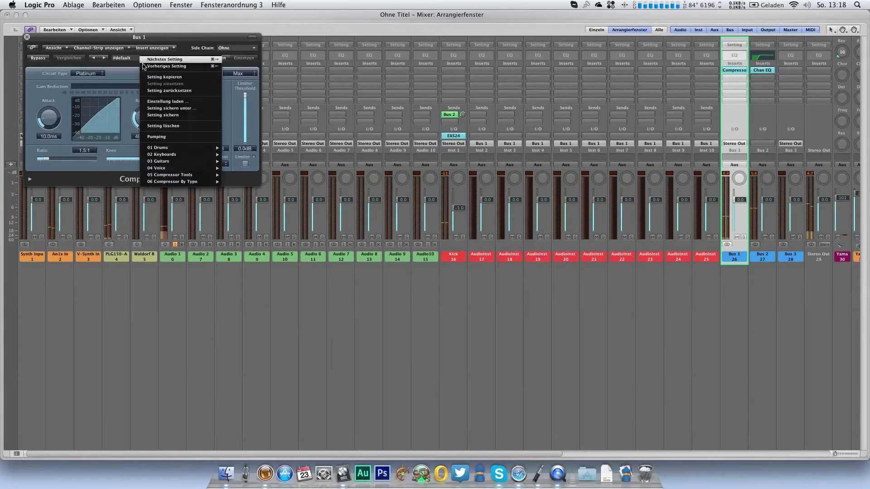
click(165, 136)
click(242, 49)
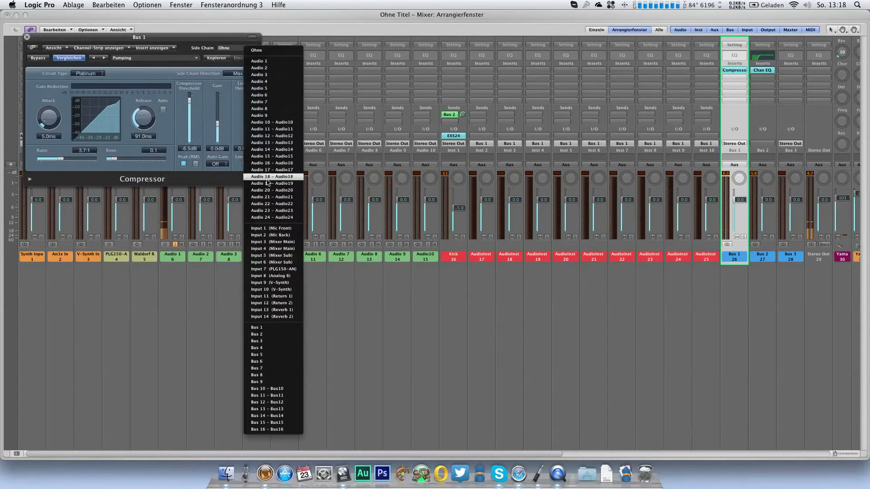
click(261, 337)
drag(189, 100, 190, 111)
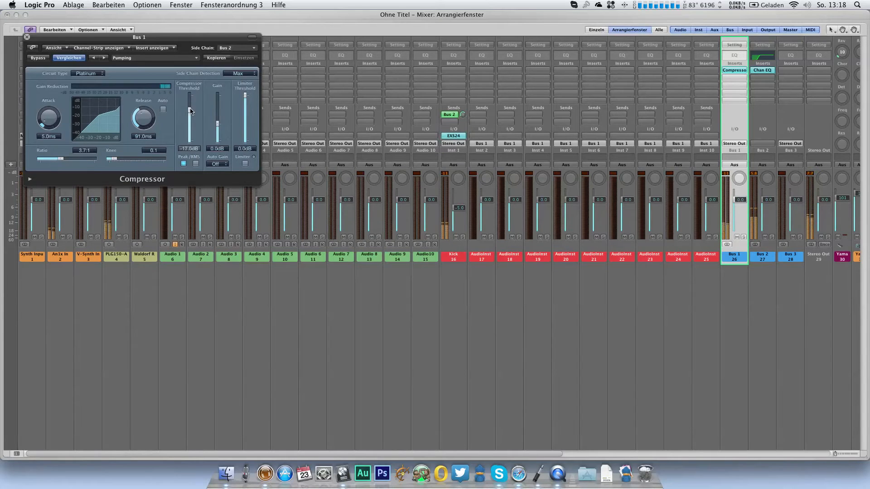
click(26, 37)
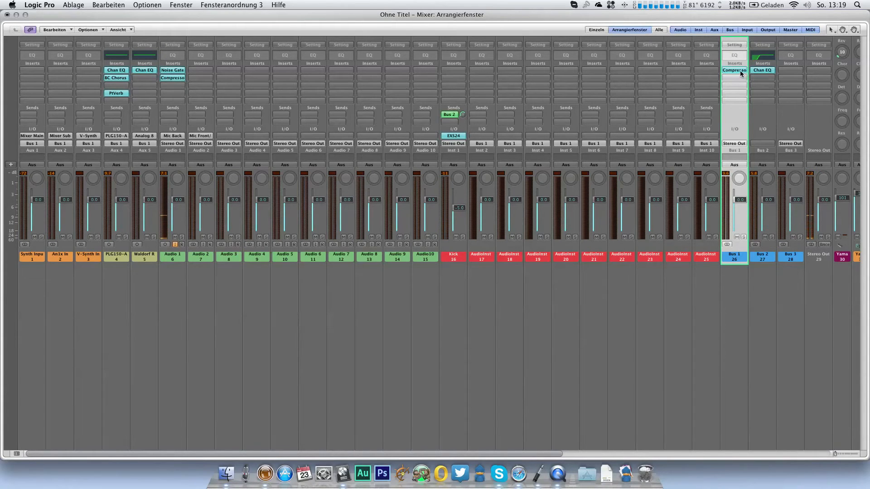
Step: Copy the Bus 1 compressor to the An1x In and PLG150 input channels, setting the An1x copy to -26.5 dB threshold and 45 ms release
drag(740, 71, 117, 102)
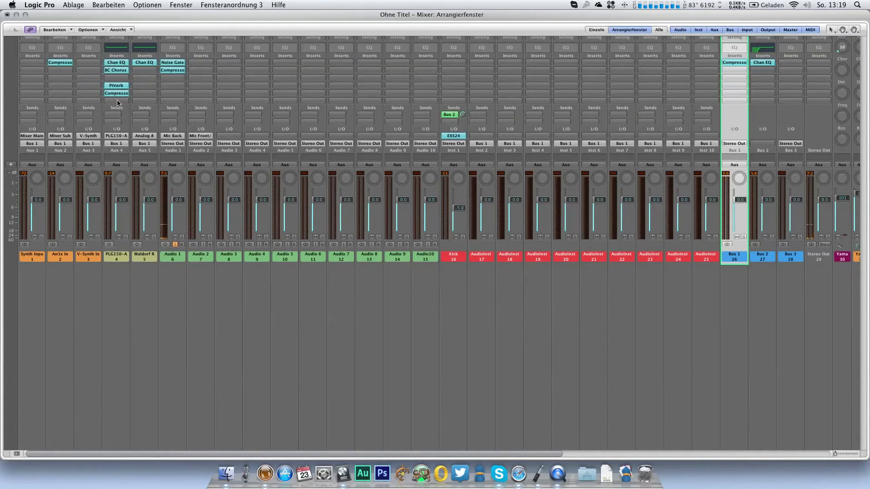
click(67, 63)
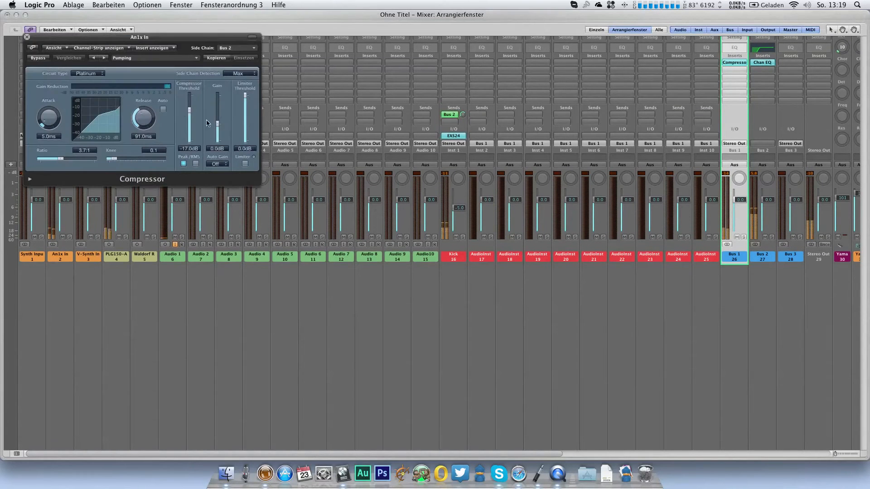
drag(189, 111, 150, 128)
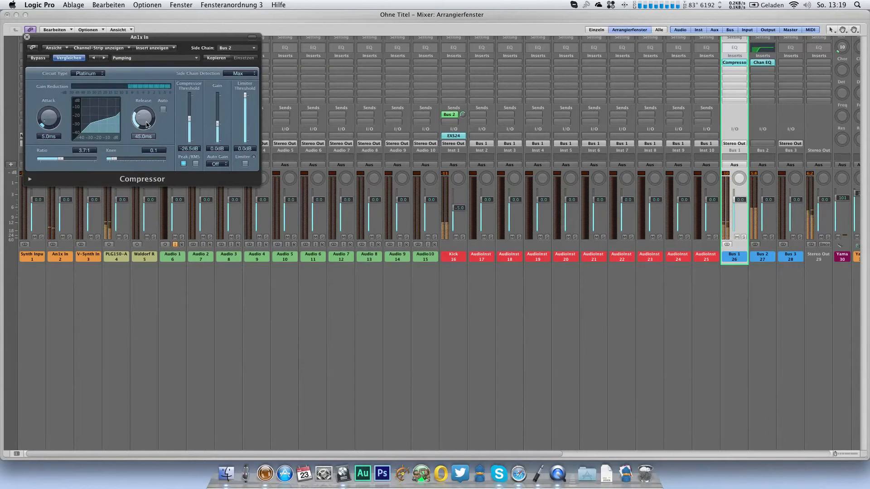
click(27, 38)
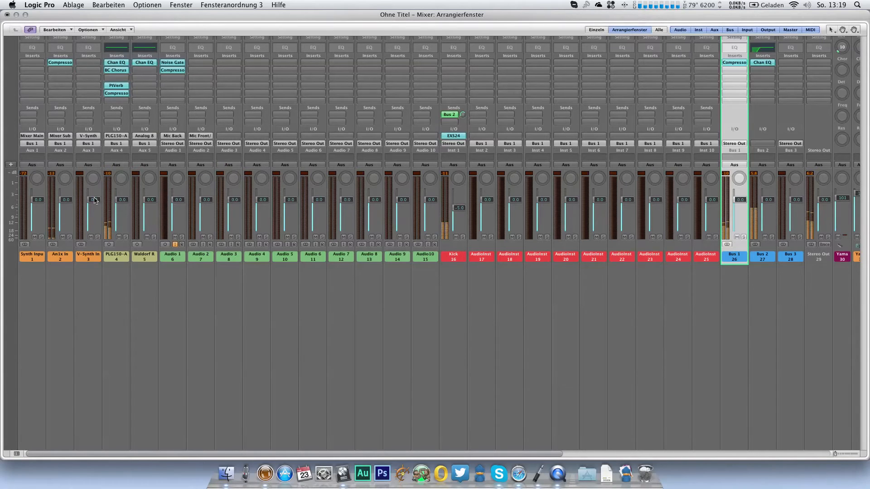
Step: Lower the Kick channel to about -5.5 dB and slightly raise the volume of the Yamaha channel 33
scroll(582, 290, right, 5)
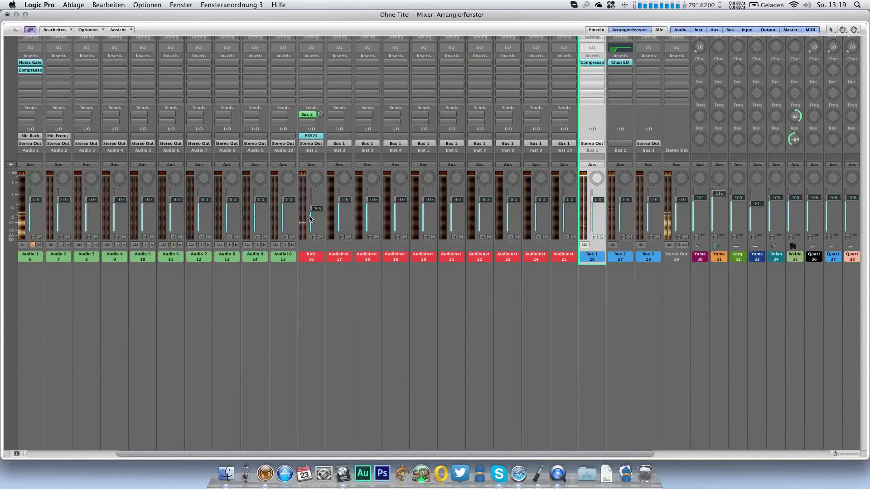
scroll(308, 220, left, 5)
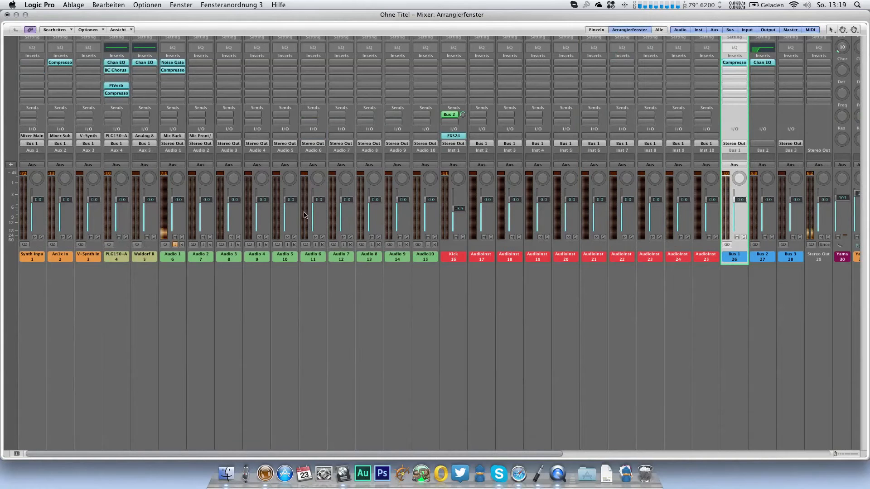
scroll(750, 196, right, 3)
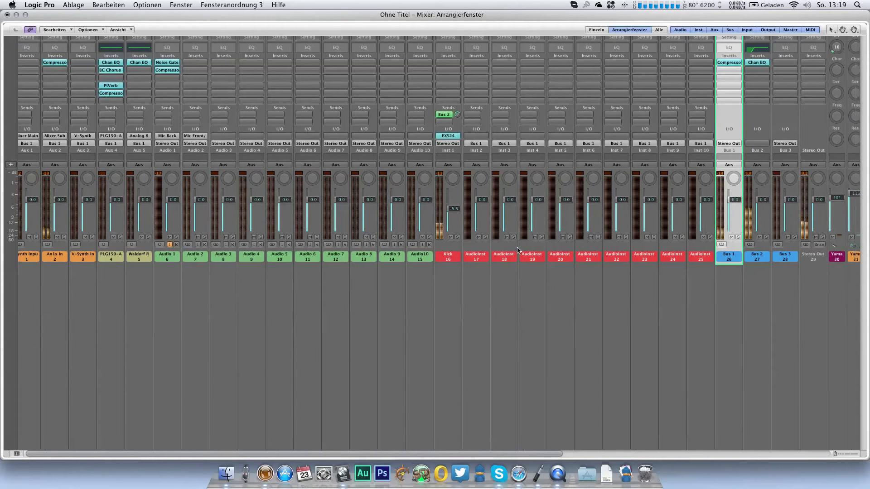
scroll(750, 196, right, 1)
drag(778, 205, 779, 203)
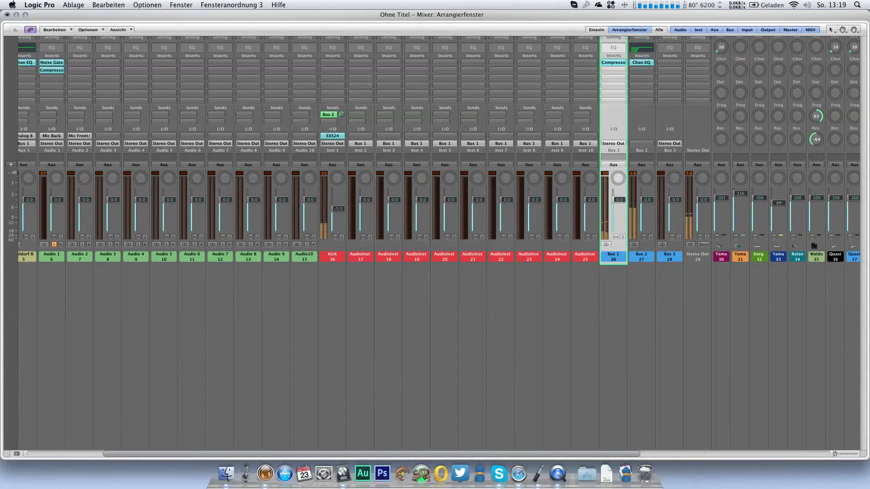
Step: Set the PLG150 channel's compressor to a -24.5 dB threshold and 40 ms release
scroll(471, 251, left, 4)
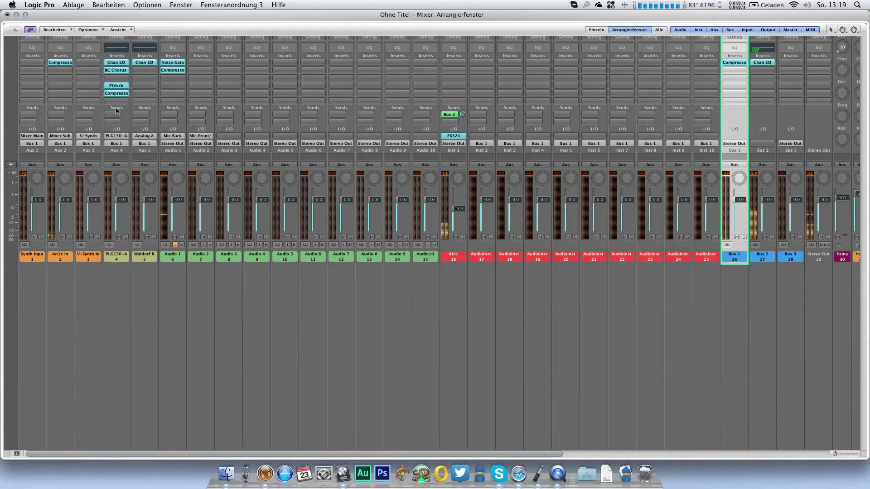
click(119, 94)
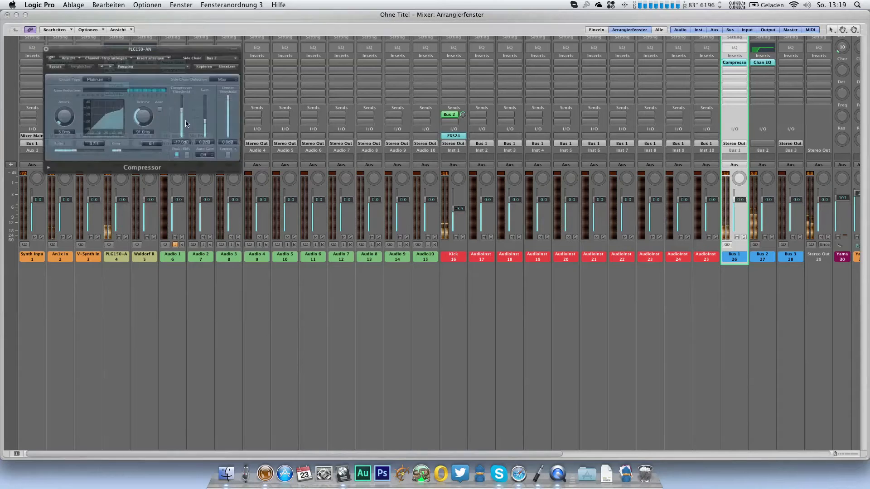
drag(188, 121, 142, 122)
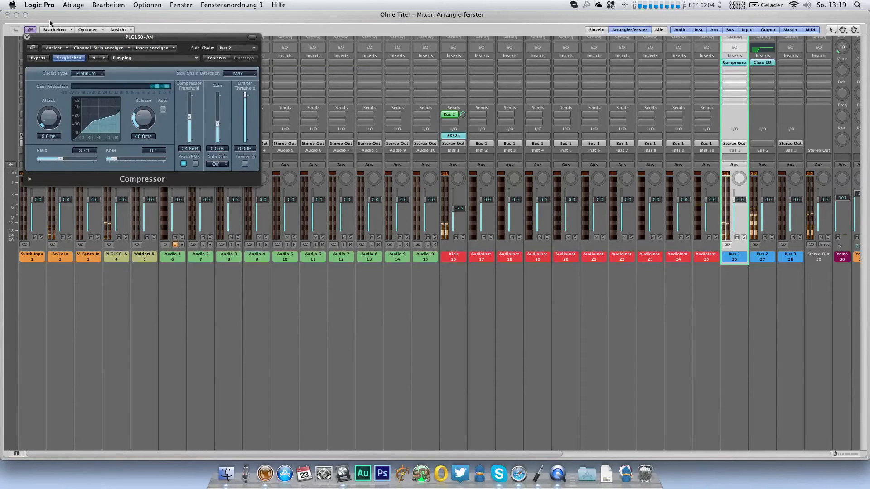
click(27, 38)
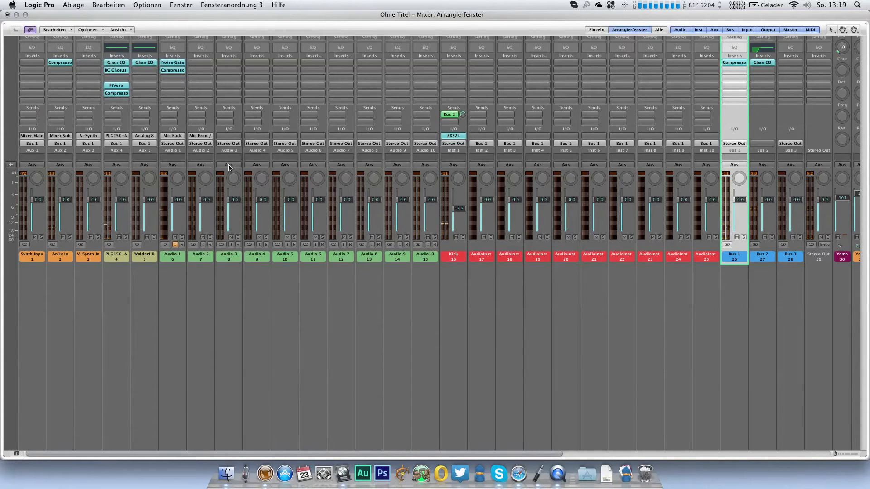
Step: Save the project as Make A Wish Remix in the Musik/Logic folder on DATEN, and play the loop
key(1)
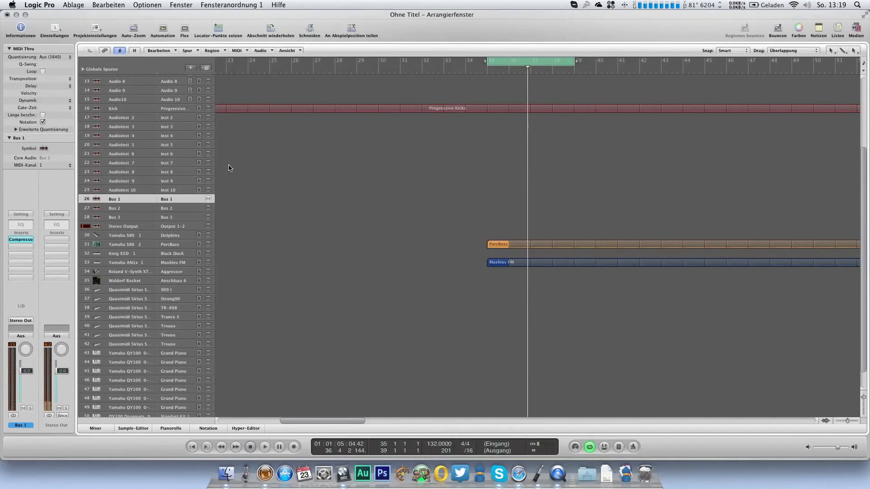
key(super+s)
scroll(271, 201, down, 1)
click(250, 190)
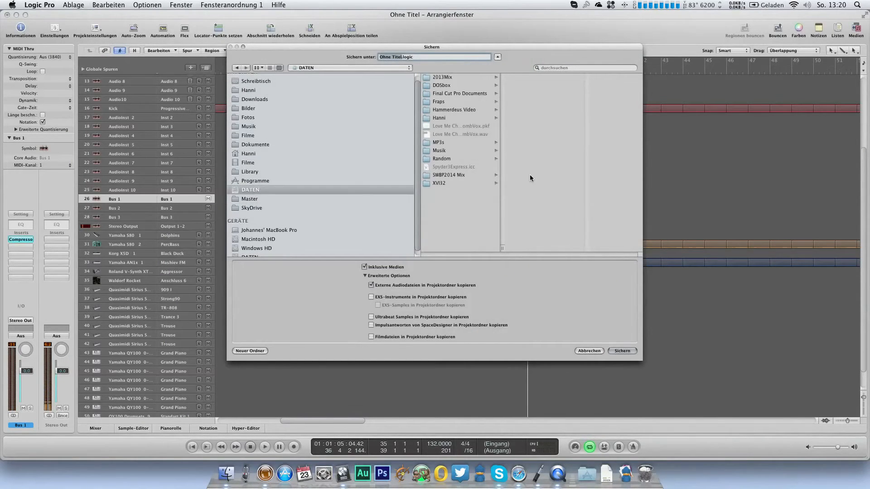
click(453, 150)
click(534, 136)
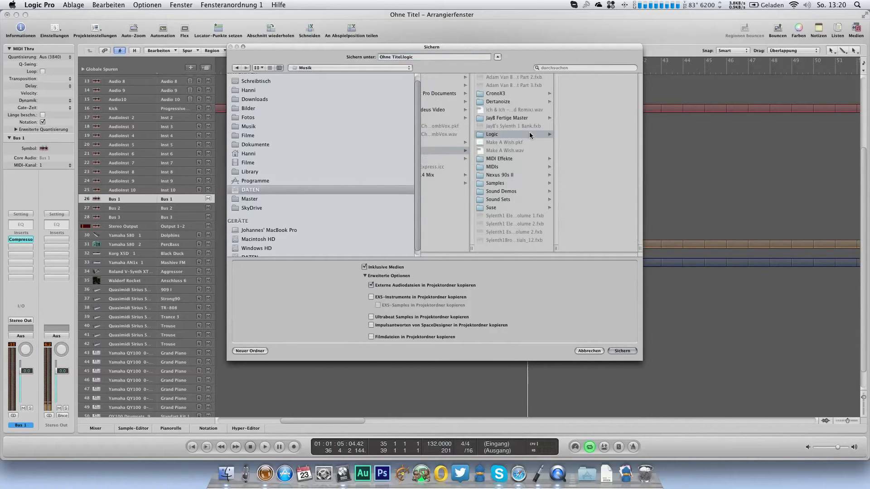
click(413, 57)
text(Make A Wish Remix)
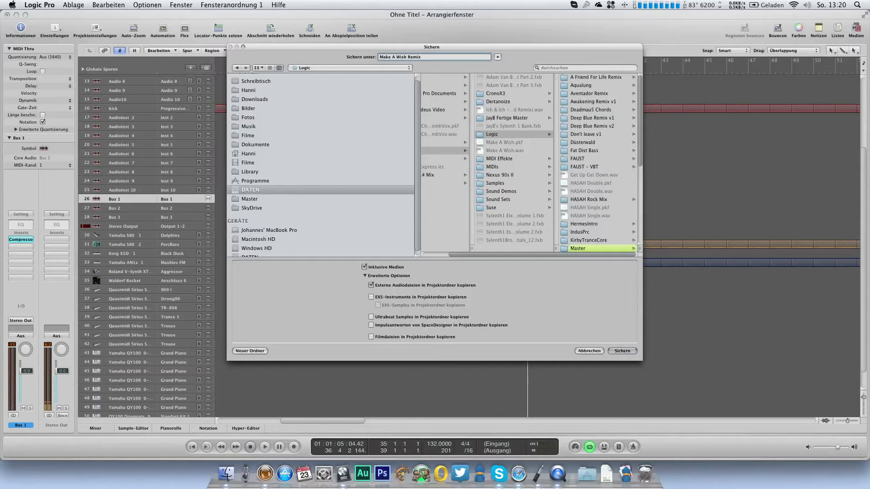
key(Return)
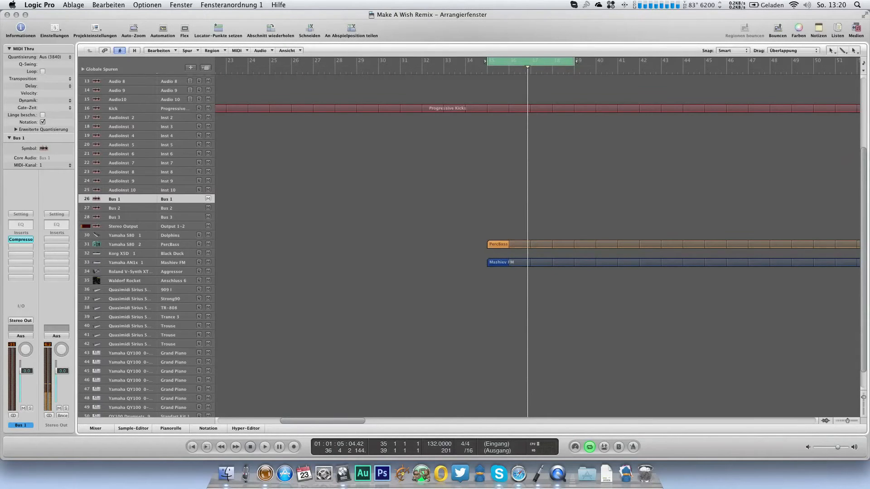
key(space)
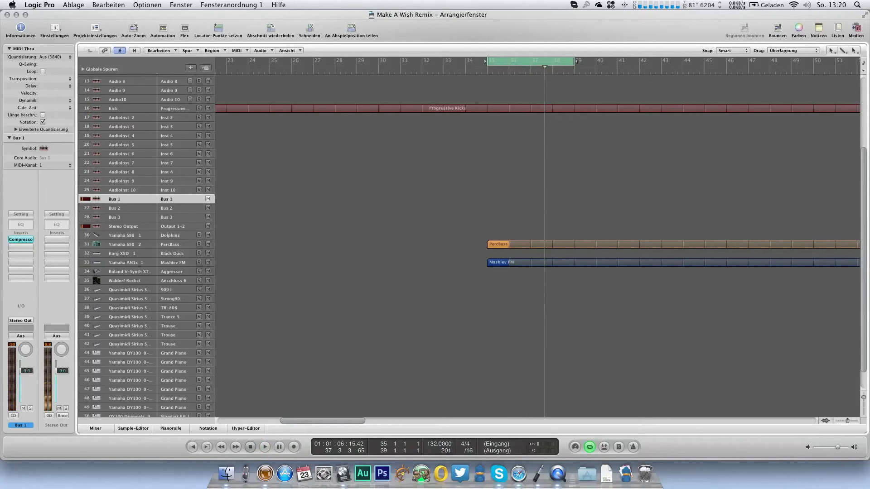
Step: Load the Sylenth1 instrument from LennarDigital on the AudioInst 4 track
click(180, 137)
click(20, 320)
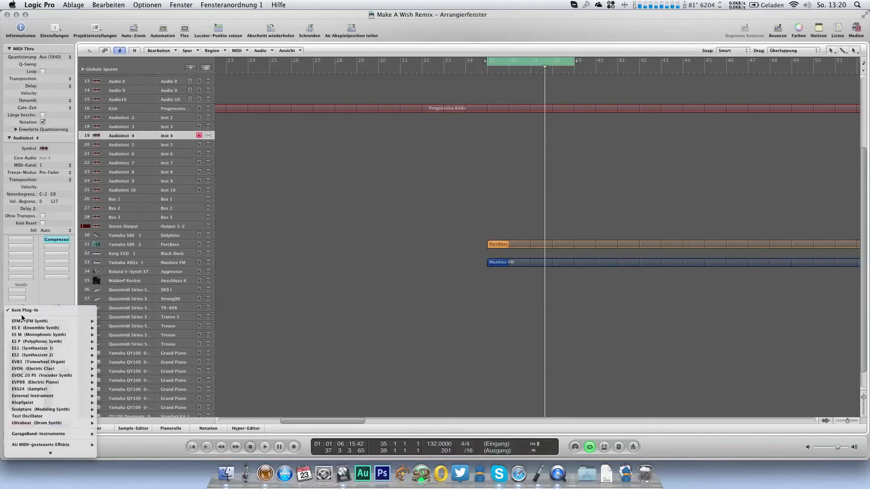
mouse_move(43, 453)
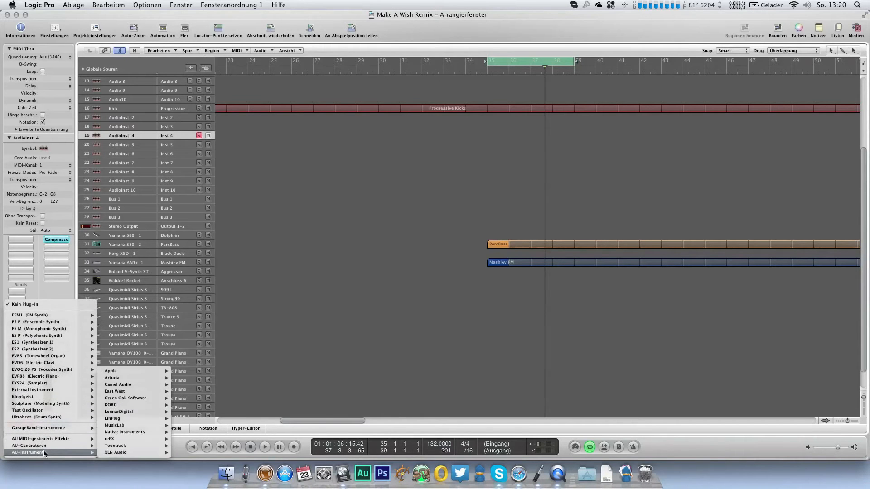
mouse_move(146, 417)
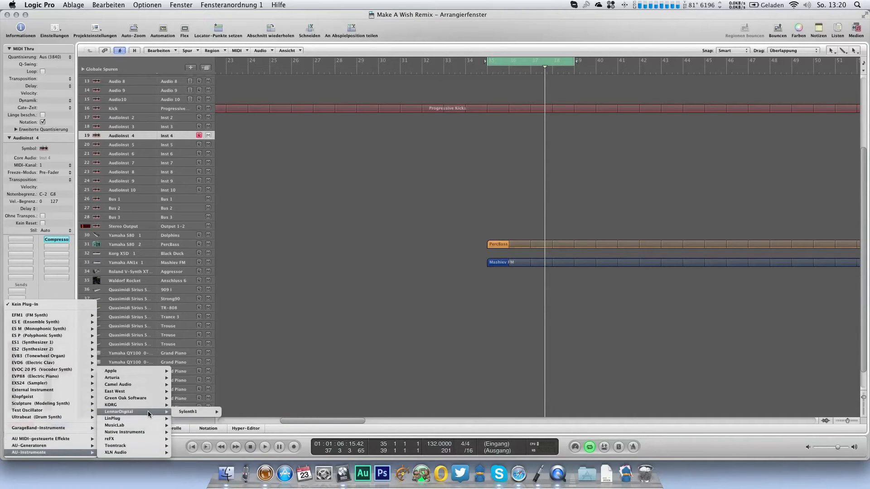
click(243, 414)
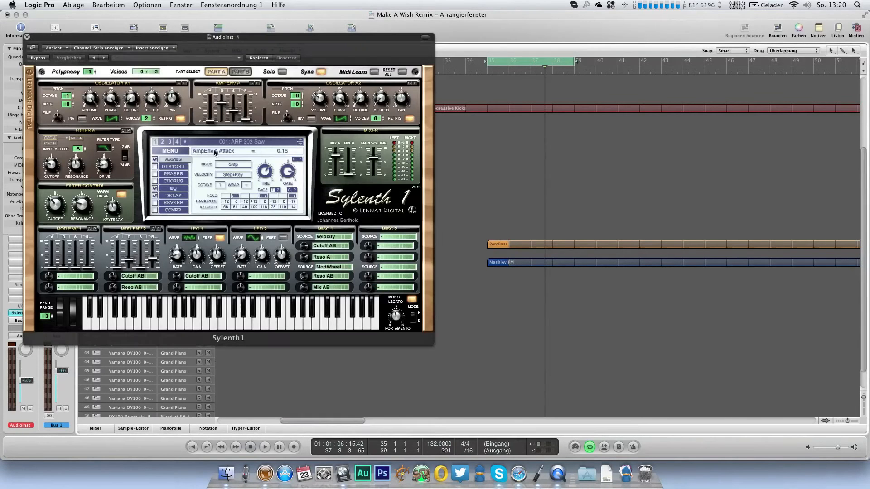
Step: Open a Sylenth1 sound bank from the Musik folder on DATEN
click(184, 151)
click(188, 178)
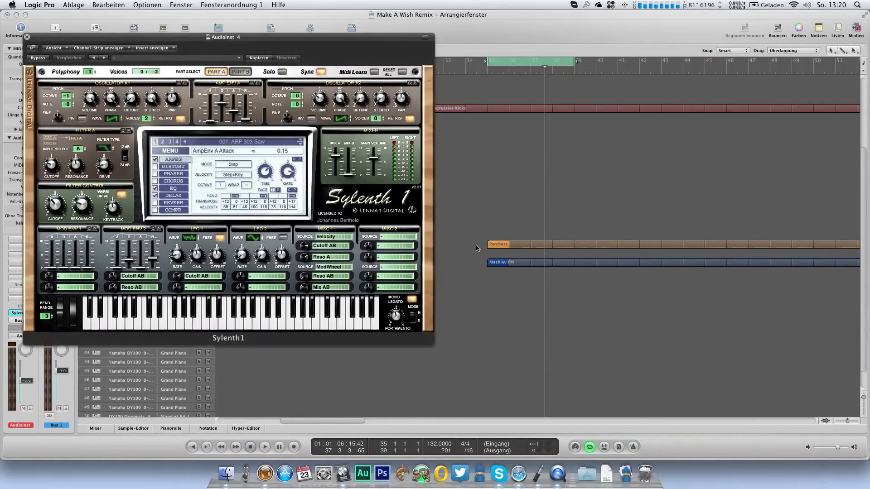
scroll(357, 231, down, 4)
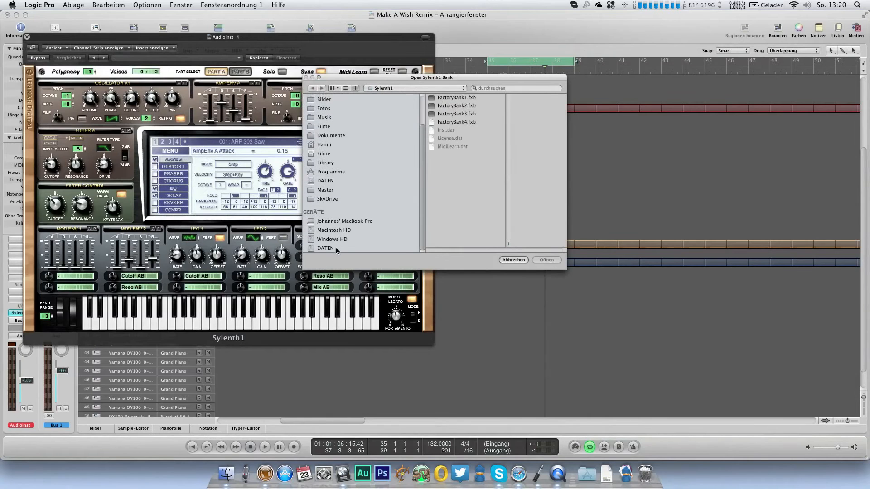
click(329, 249)
click(451, 137)
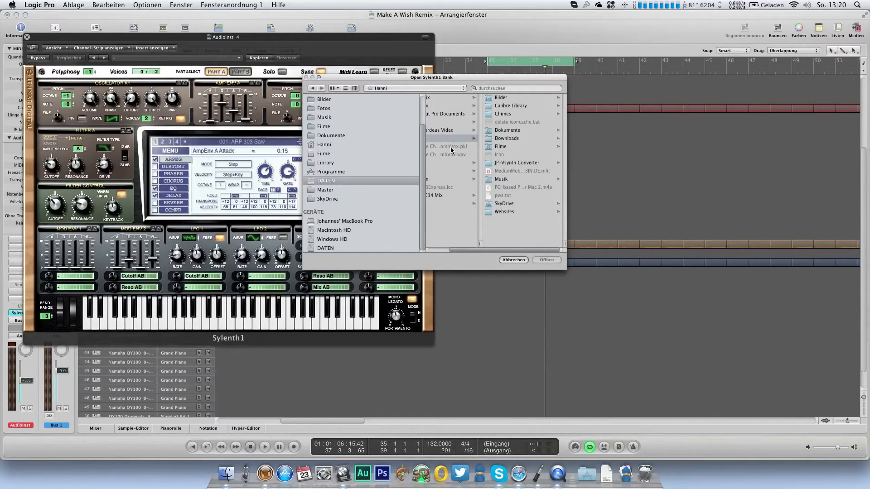
click(446, 172)
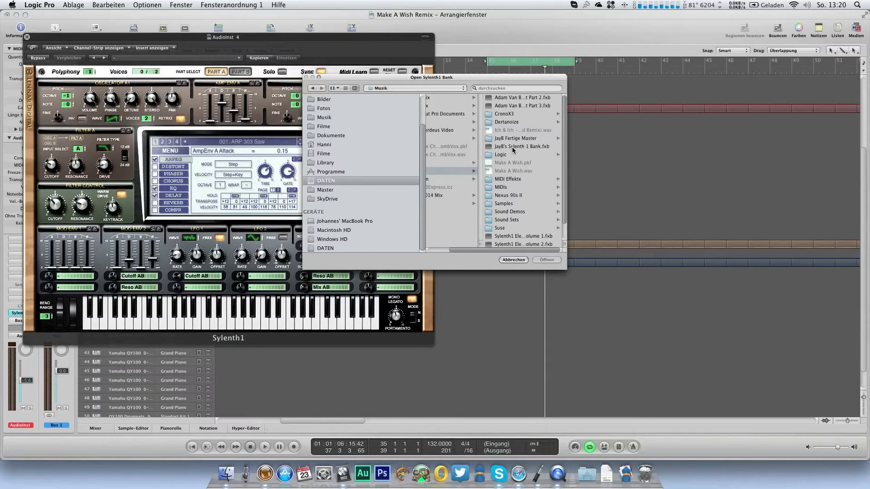
scroll(513, 149, down, 2)
double_click(538, 239)
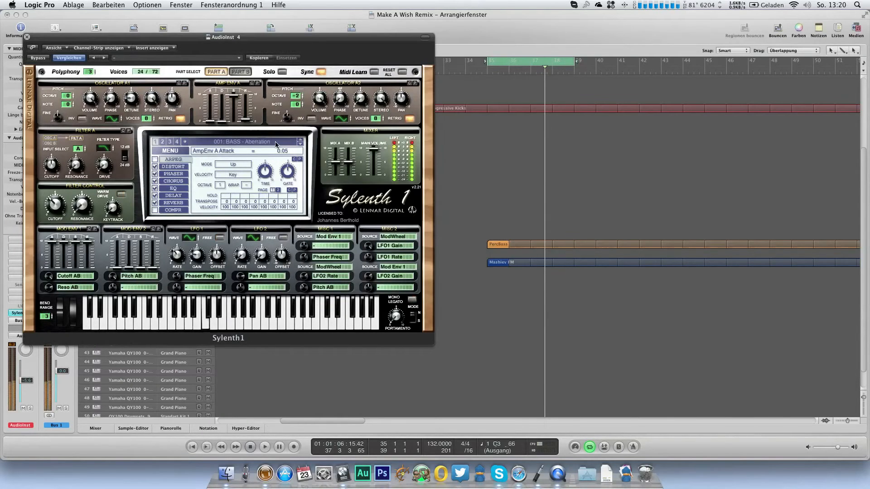
Step: Step through the bass presets in Sylenth1 to 009: BASS - Dada Life, and close the instrument window
click(276, 144)
click(297, 144)
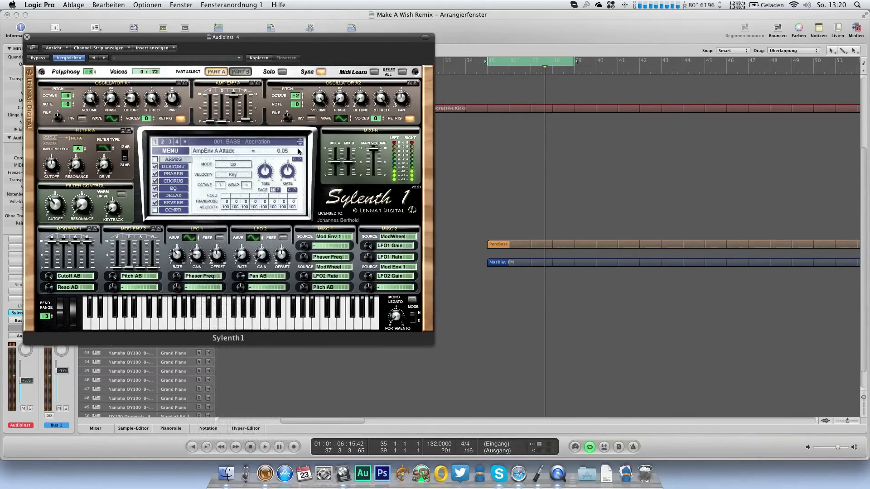
click(301, 144)
click(300, 144)
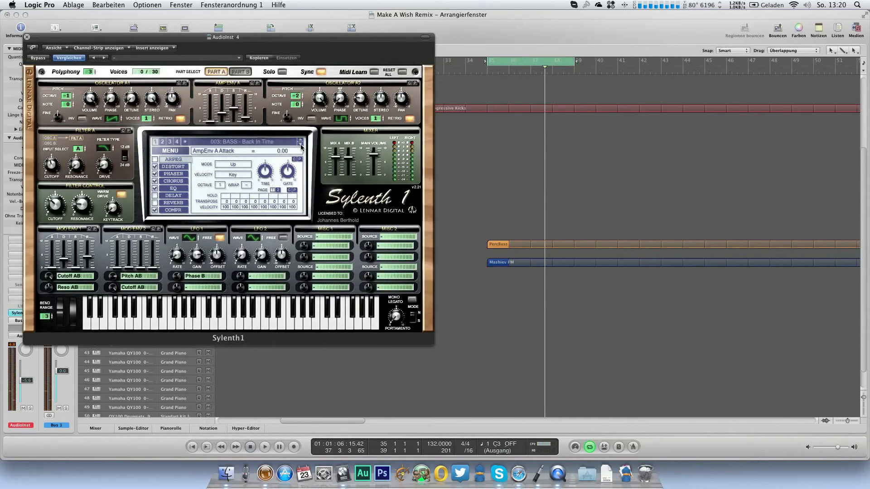
click(300, 144)
click(300, 144)
click(300, 144)
click(301, 144)
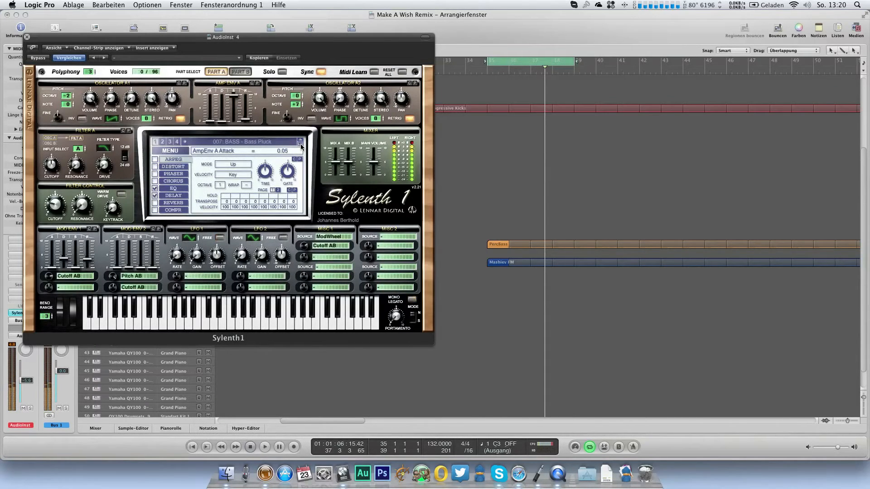
click(300, 144)
click(300, 144)
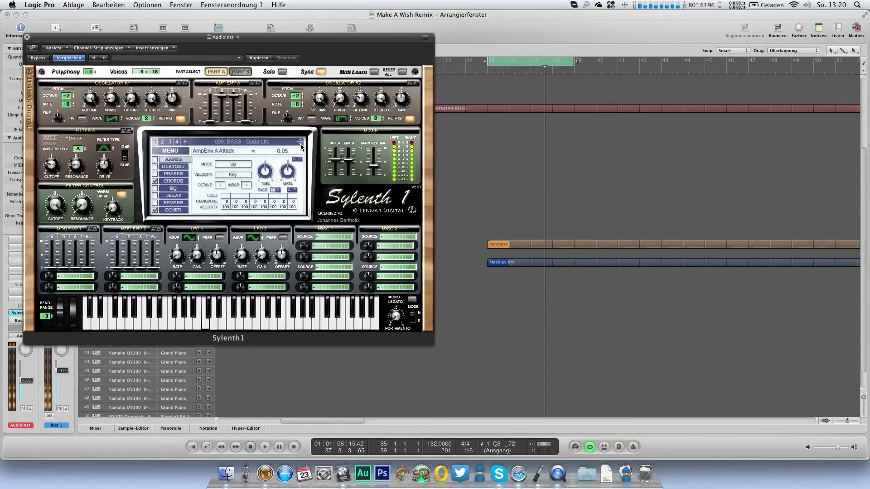
click(28, 38)
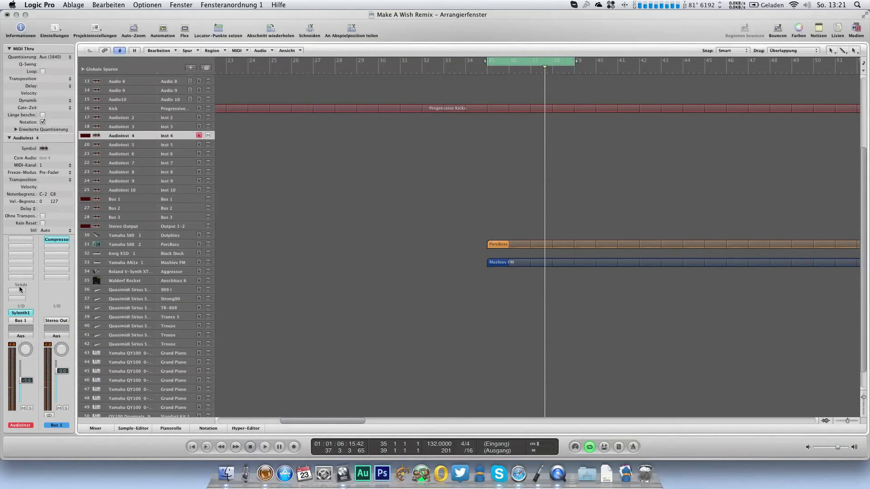
Step: Insert a stereo PlatinumVerb reverb on the AudioInst 4 track
click(18, 246)
mouse_move(36, 323)
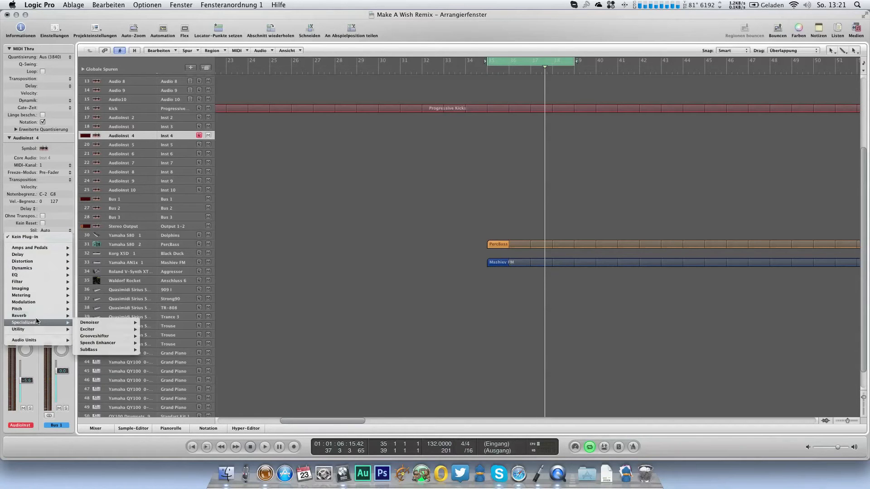
mouse_move(102, 335)
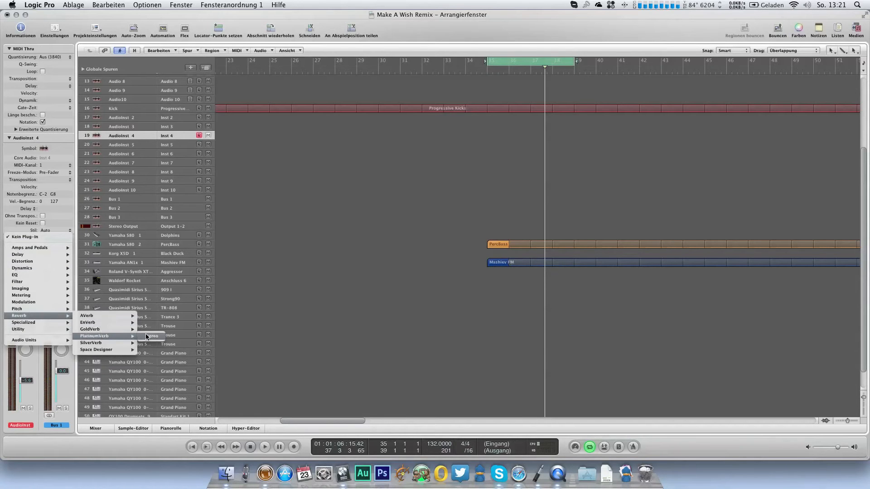
click(148, 336)
Step: Set the PlatinumVerb to 100% wet, 39% dry, 10700 Hz high cut and 0.50 sec reverb time
drag(257, 121, 257, 91)
drag(256, 185, 258, 202)
drag(230, 102, 240, 134)
drag(257, 90, 256, 82)
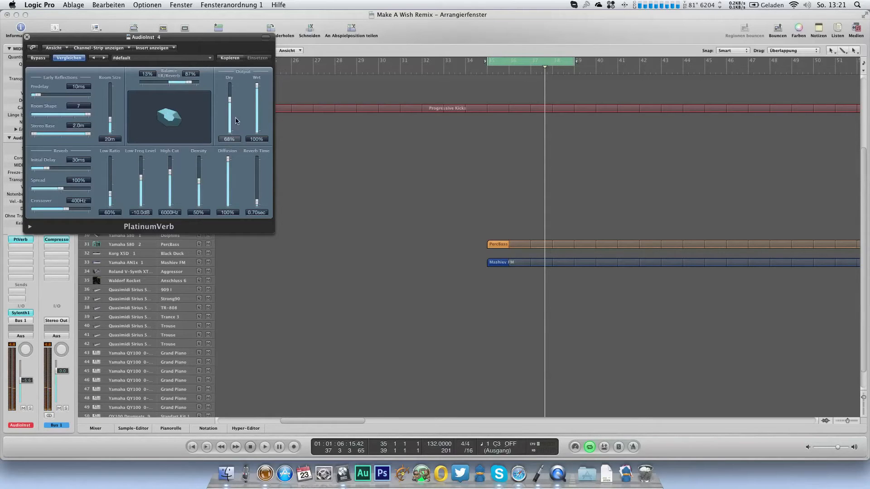
drag(170, 172, 174, 160)
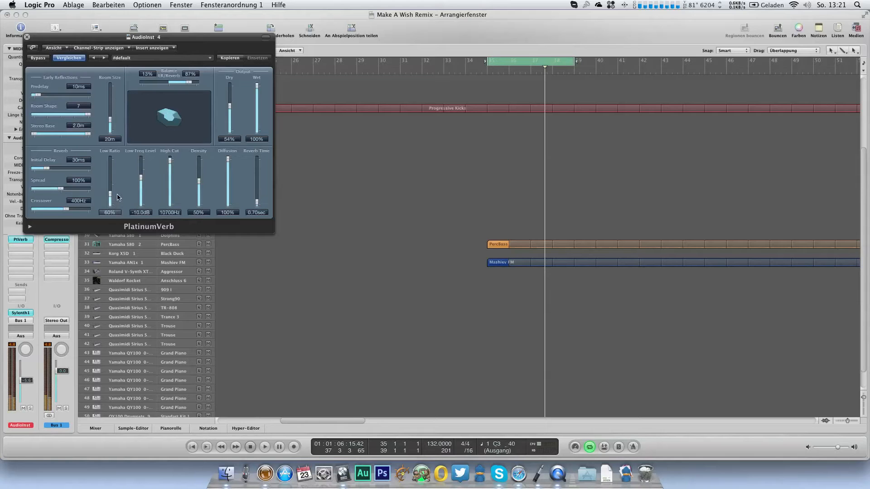
drag(230, 107, 231, 112)
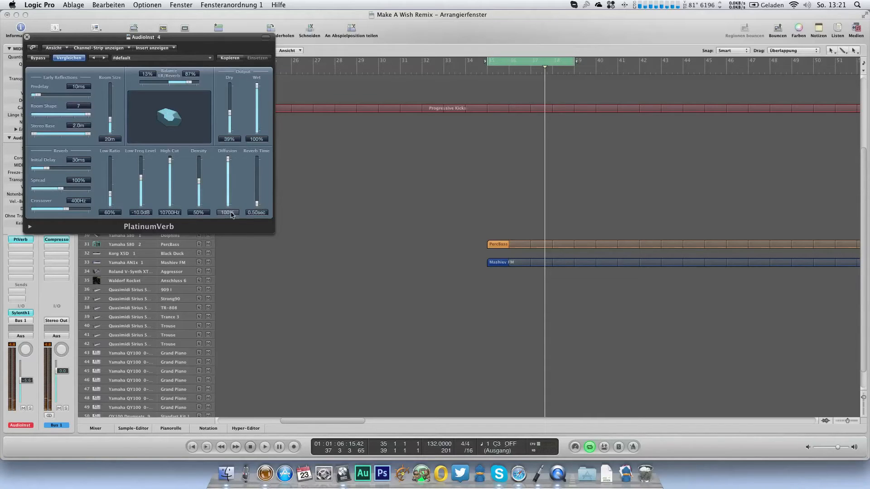
click(27, 37)
Step: Add a Channel EQ to AudioInst 4 and enable its low cut at 215 Hz with an 18 dB/Oct slope
click(9, 136)
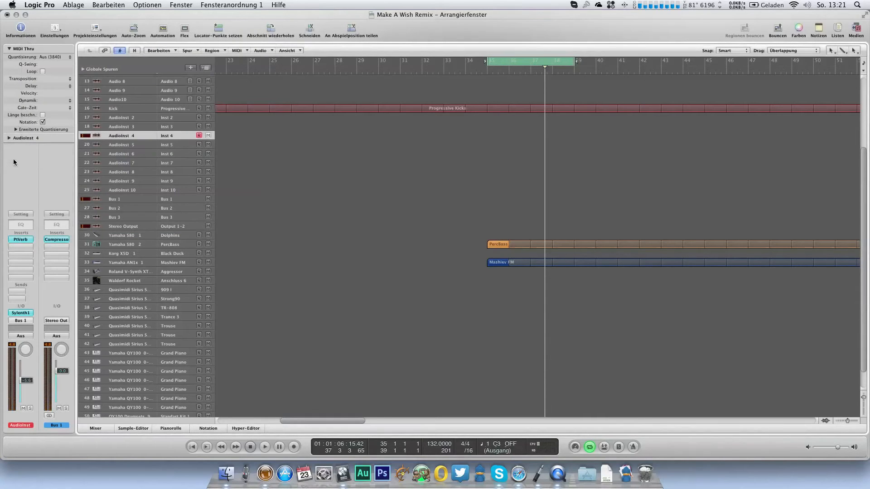
click(20, 224)
click(72, 78)
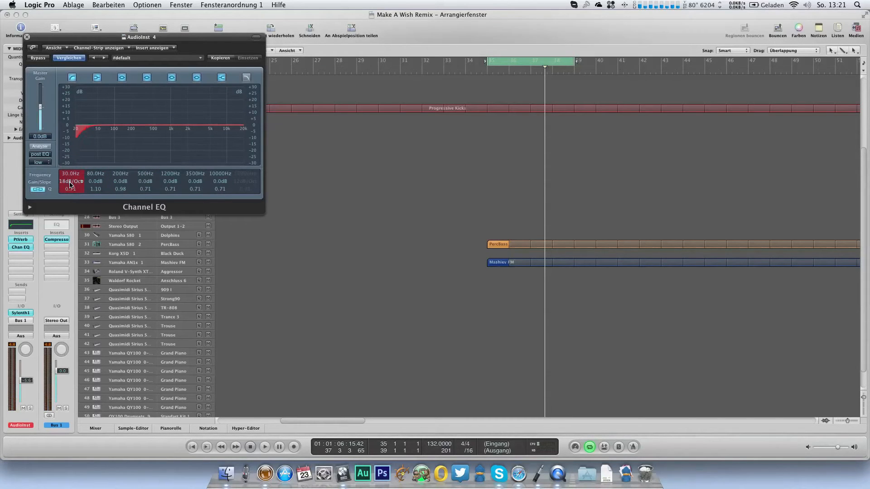
drag(69, 177, 87, 134)
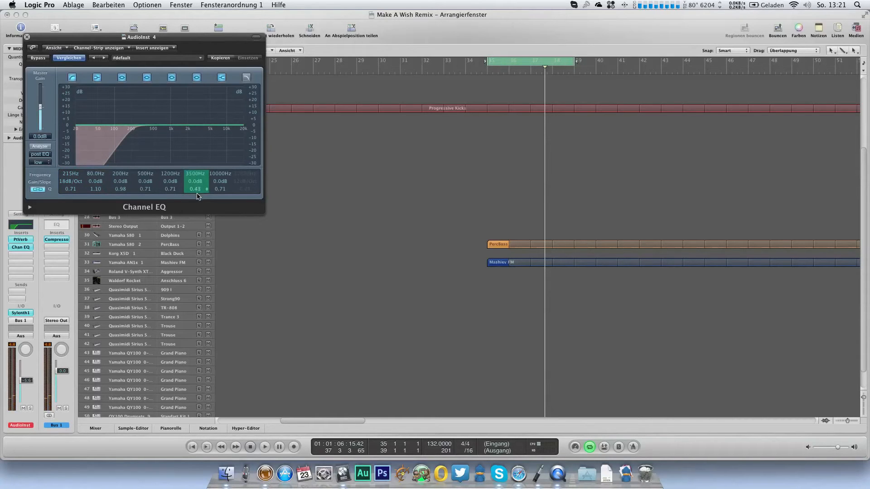
Step: Boost the Channel EQ's upper peak band by about 6 dB at 6800 Hz with a Q of 0.24
drag(194, 181, 195, 177)
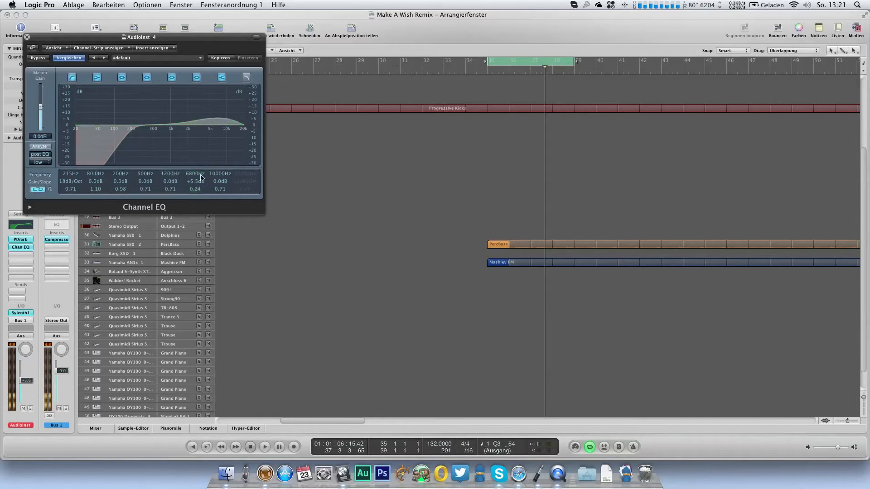
drag(194, 186, 194, 183)
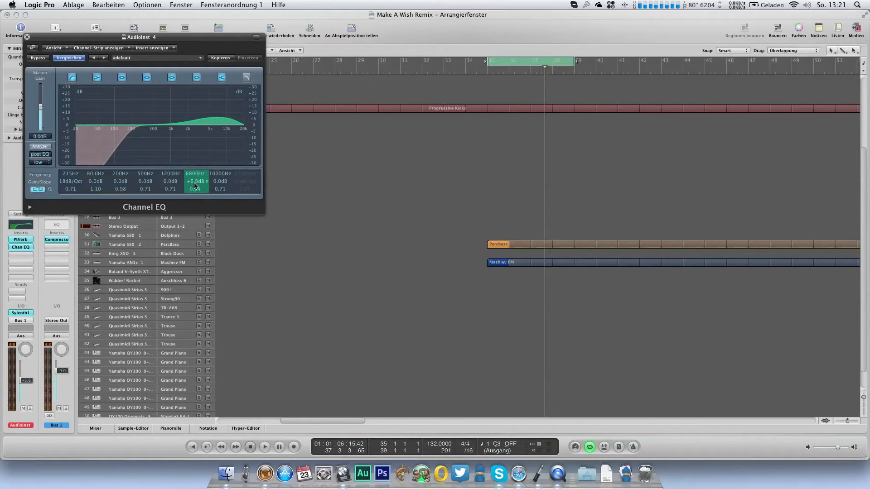
click(27, 37)
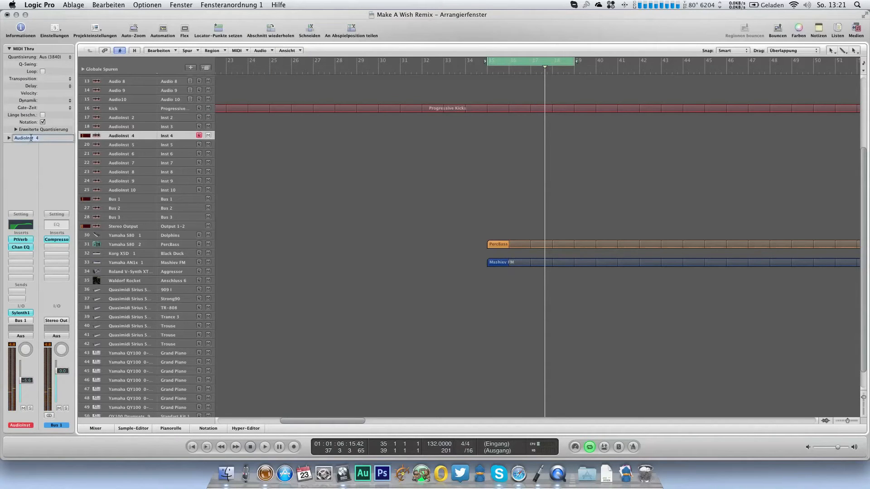
Step: Rename the AudioInst 4 track as Bass Fx 2 and create a one-bar region on it at bar 35
text(Bass Fx 2)
key(Return)
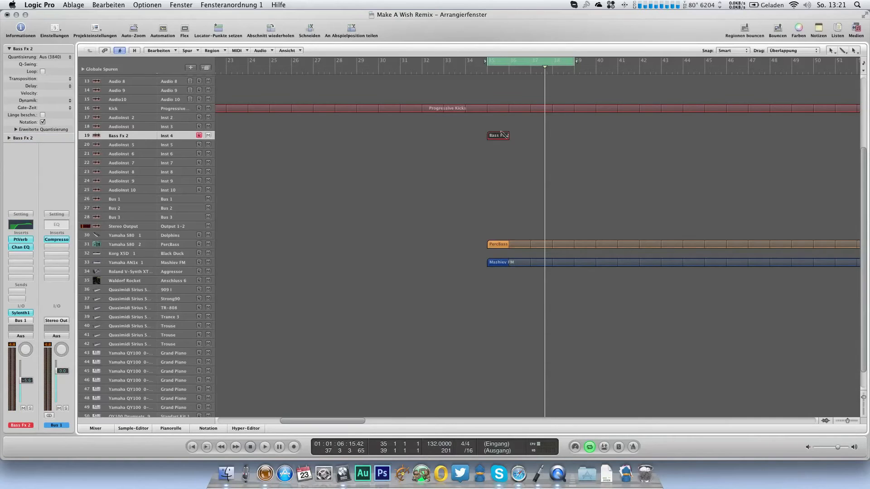
mouse_move(507, 136)
mouse_down()
mouse_move(519, 137)
mouse_move(508, 137)
mouse_up()
Step: Draw a one-beat C3 note on beat 2 of the Bass Fx 2 region and loop the region
double_click(508, 137)
scroll(122, 181, down, 2)
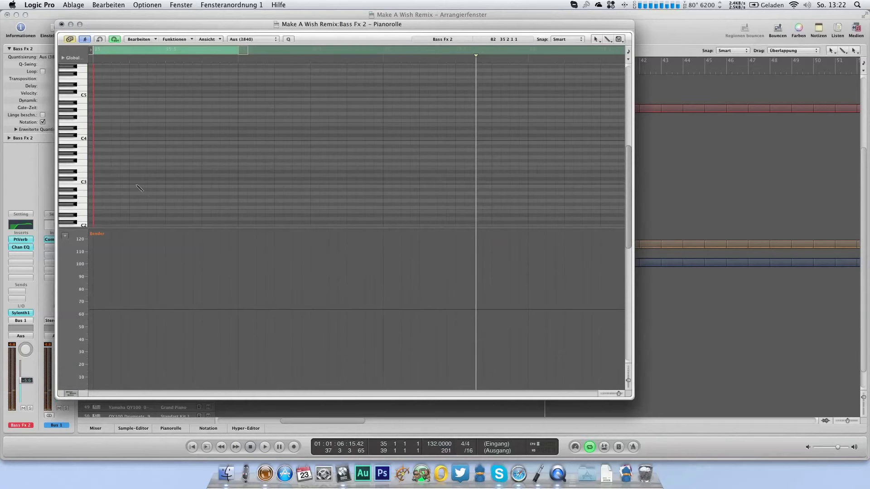
drag(136, 183, 152, 195)
key(space)
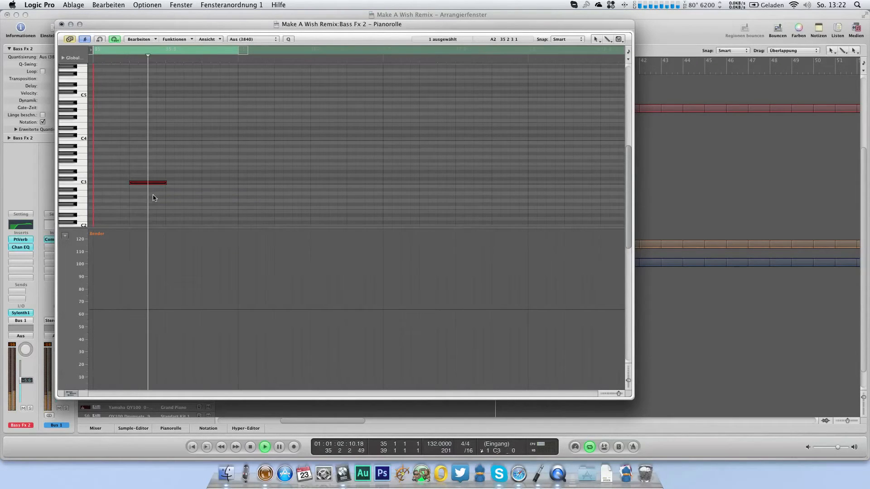
key(super+w)
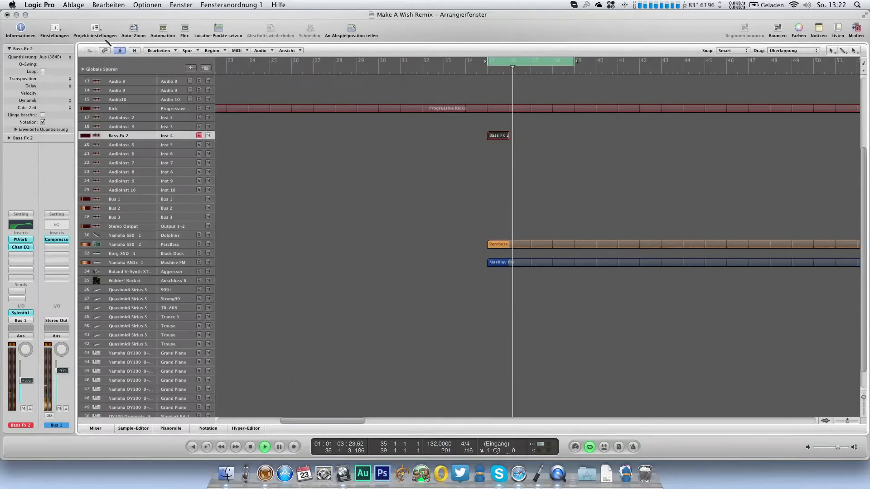
key(l)
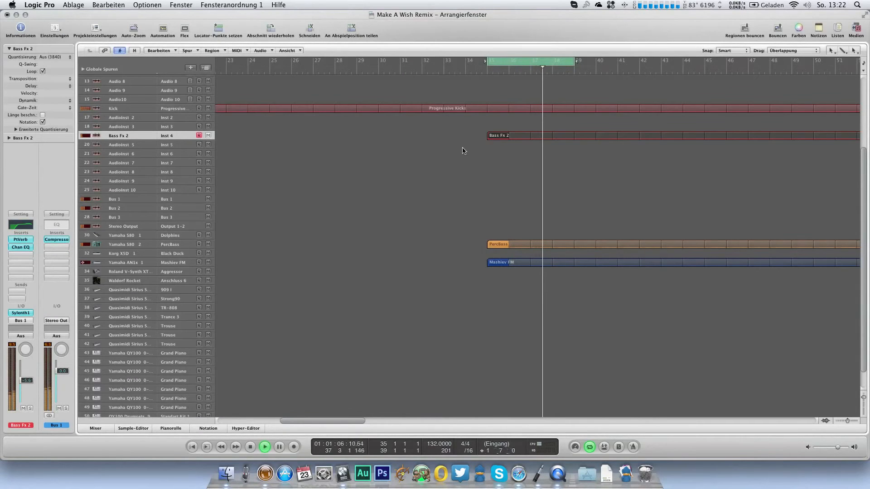
Step: Insert a stereo Compressor in the next free insert slot of the Bass Fx 2 track
click(23, 254)
mouse_move(35, 282)
mouse_move(115, 291)
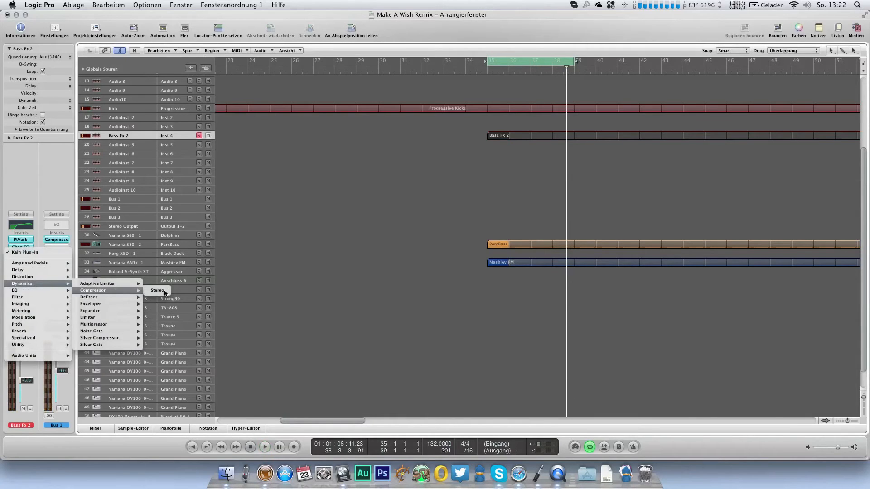
click(159, 291)
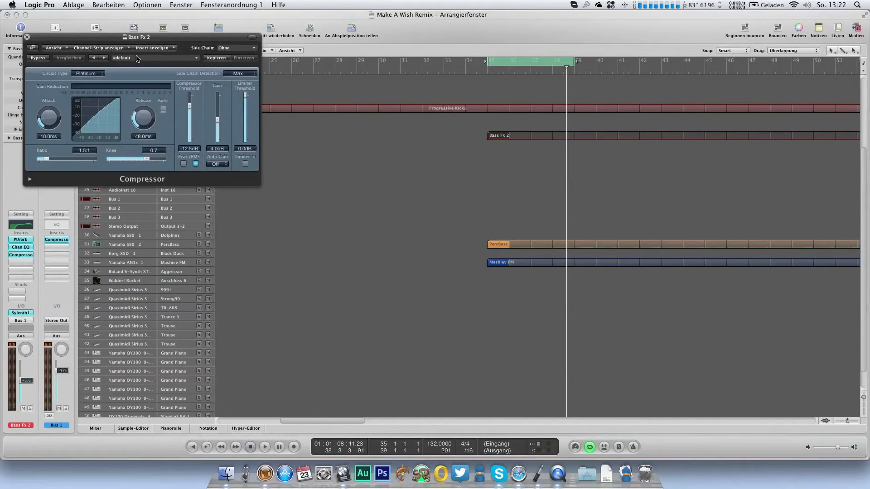
Step: Load the Pumping preset in the Bass Fx 2 Compressor and set its side chain to Bus 1
click(137, 57)
click(158, 137)
click(233, 48)
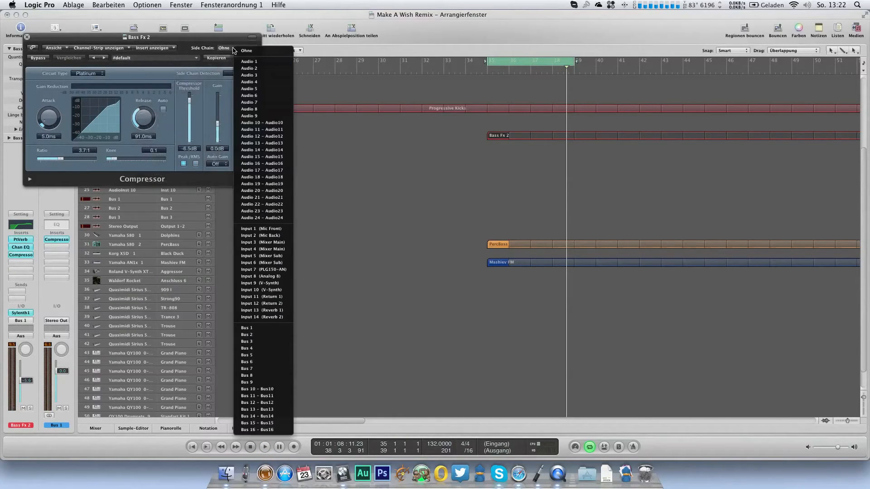
click(262, 328)
Step: Set the Compressor's threshold to -36.5 dB, ratio to 11.0:1 and release to 34.0 ms, and close it
drag(190, 107, 183, 126)
key(space)
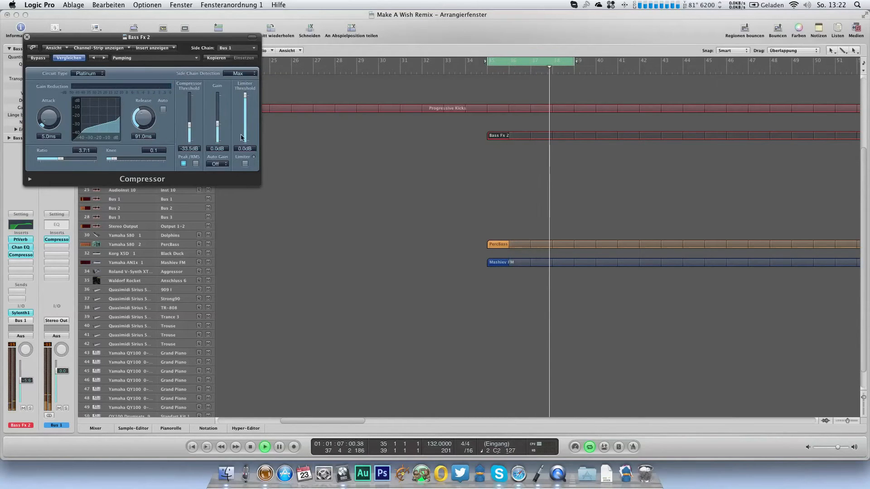
mouse_move(189, 125)
mouse_down()
mouse_move(144, 126)
mouse_move(189, 131)
mouse_up()
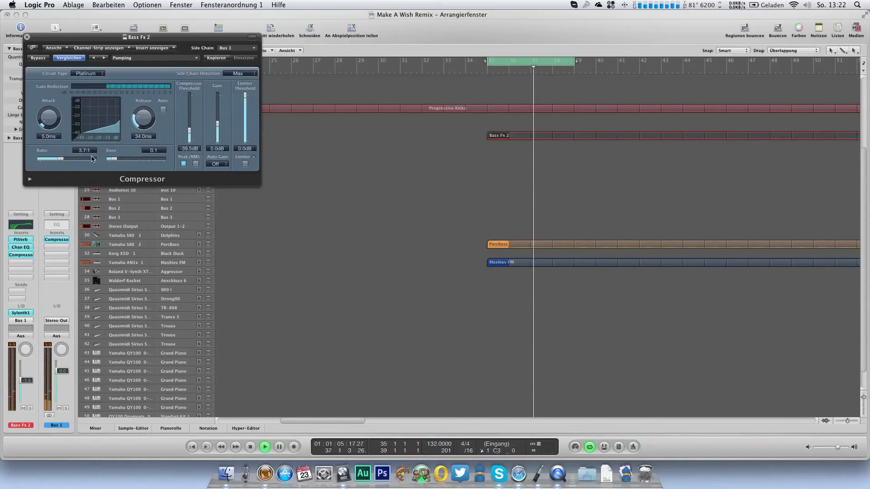
drag(61, 159, 77, 159)
drag(189, 131, 191, 127)
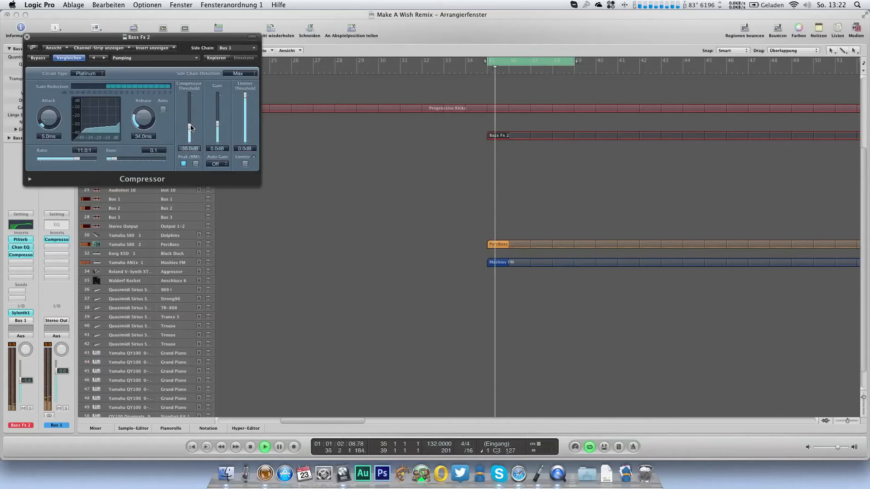
drag(191, 127, 192, 129)
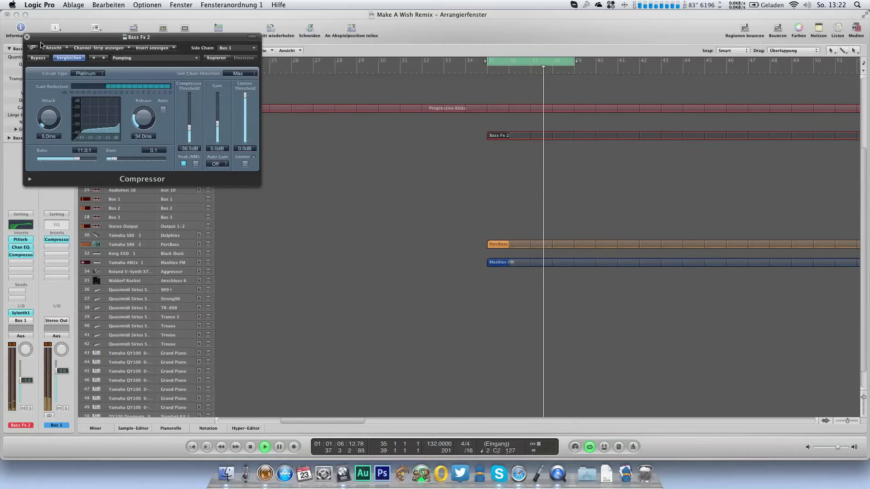
click(27, 36)
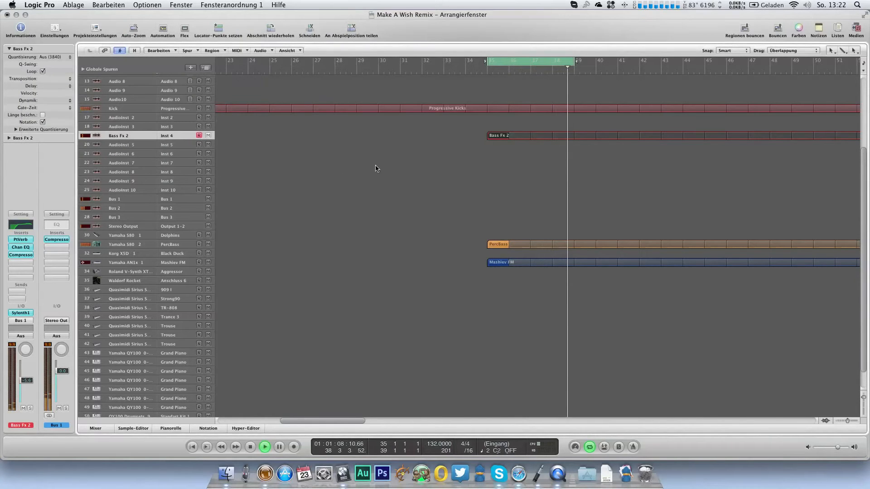
Step: Play the cycle range from bar 35 to 39 to listen to Bass Fx 2 with the other parts
key(space)
click(513, 63)
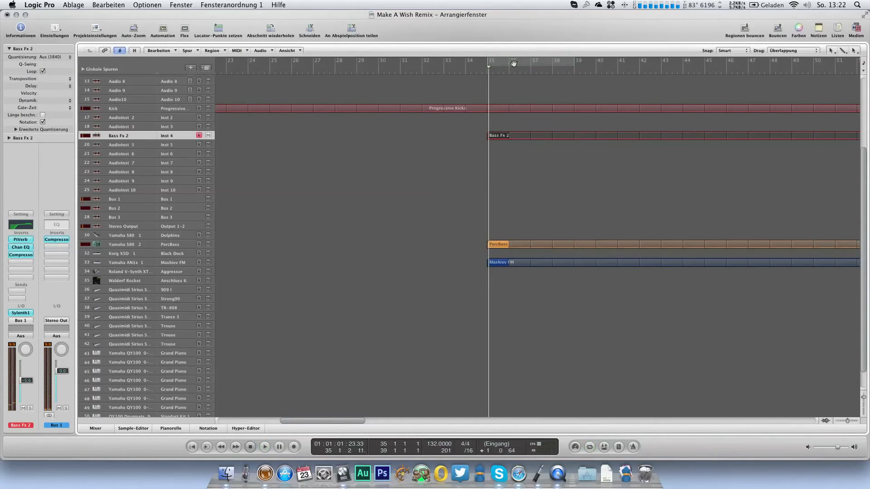
click(513, 64)
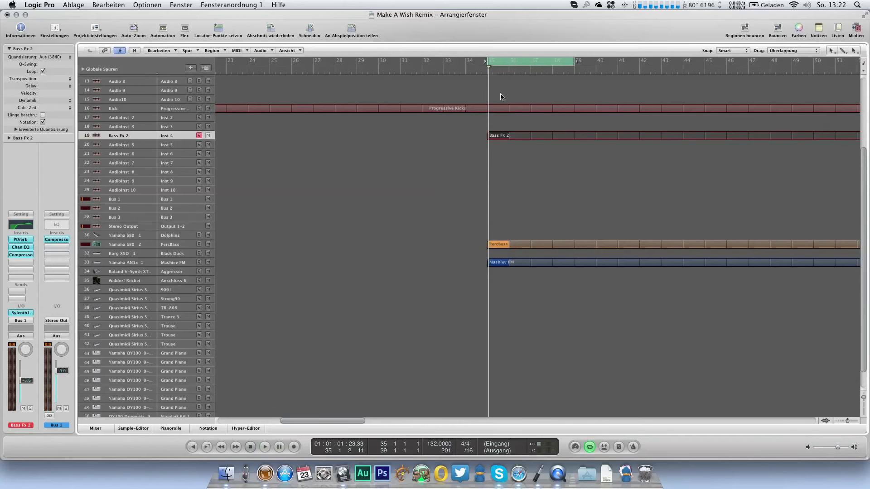
key(space)
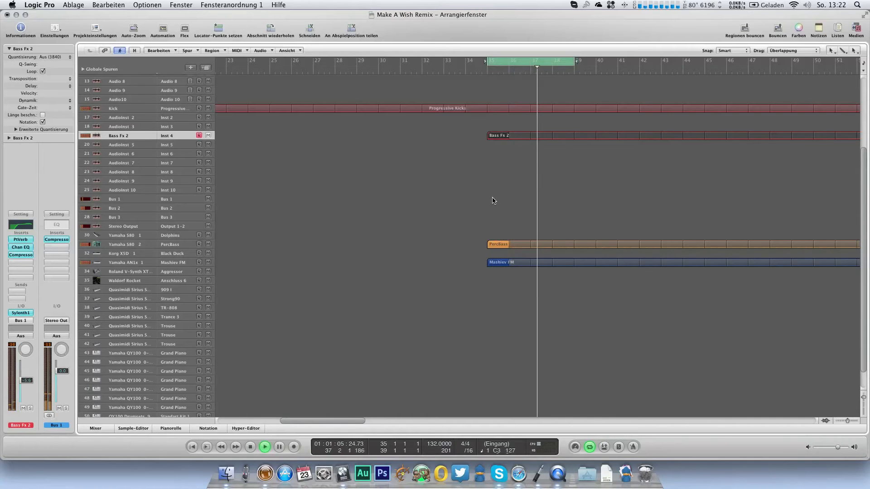
Step: Select the Quasimidi Sirius Synth track with the TR-808 program and open its program name list
click(181, 148)
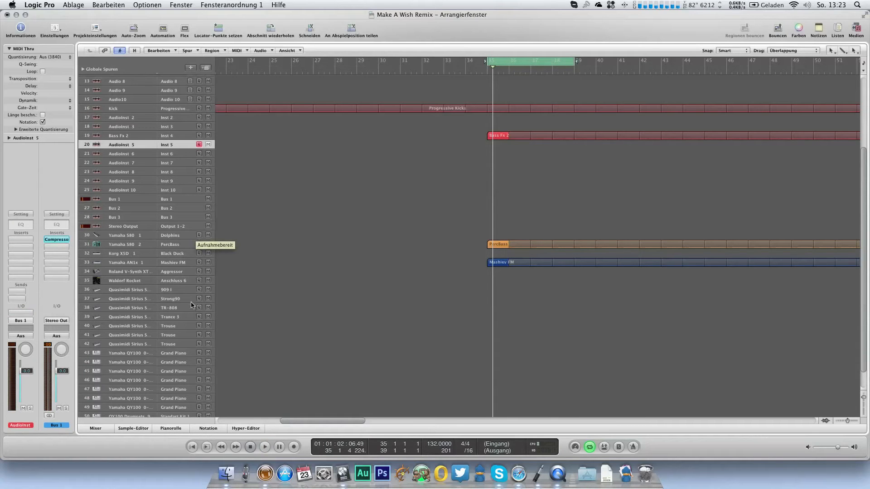
click(181, 308)
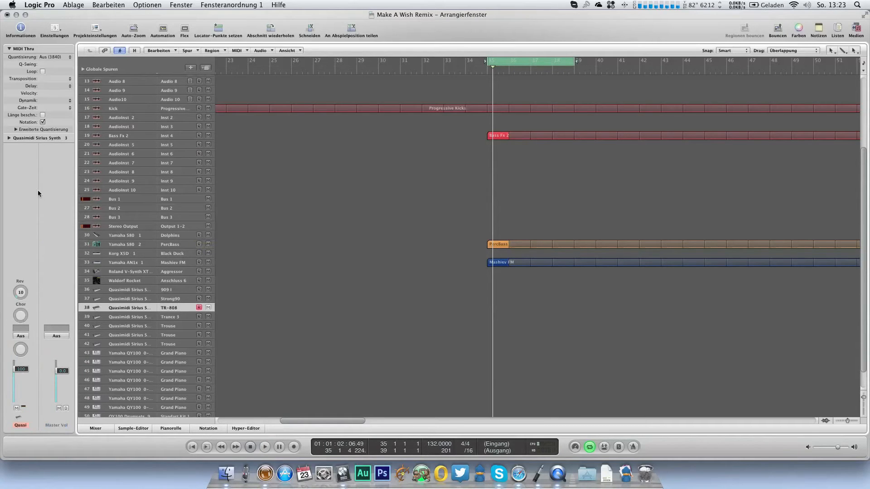
double_click(41, 137)
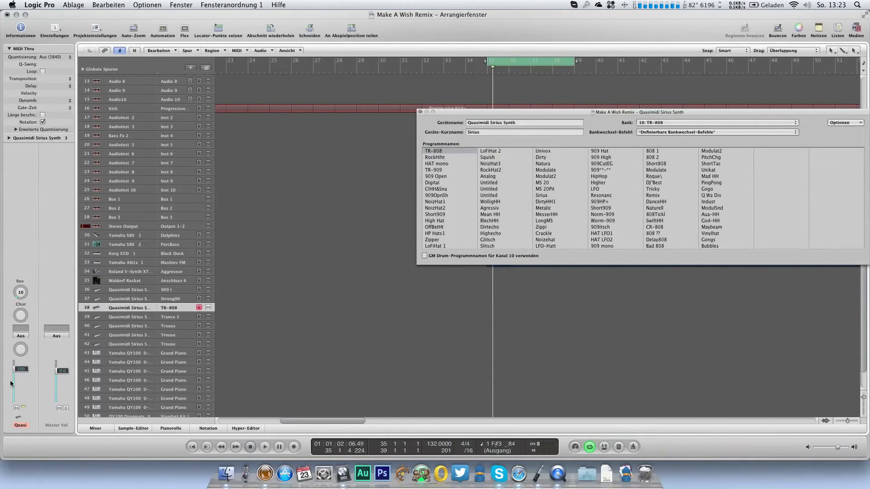
Step: Send all MIDI mixer settings to the synths from the Mixer and return to the arrangement
key(3)
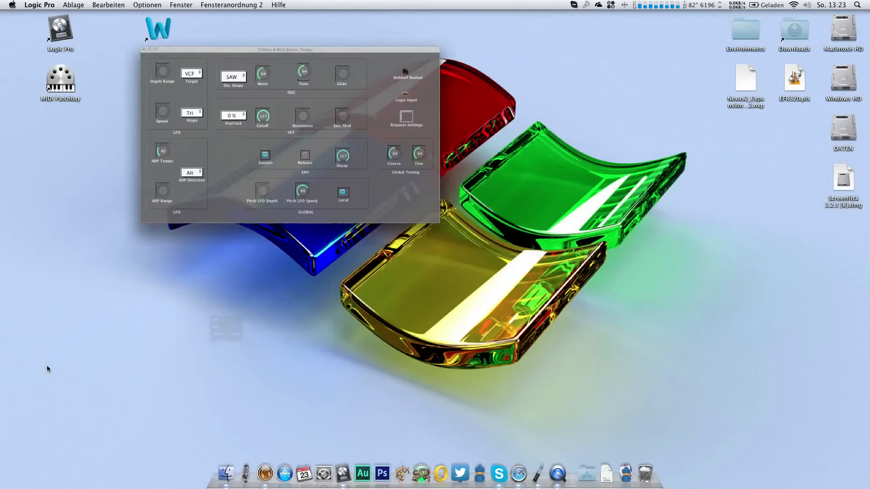
click(90, 30)
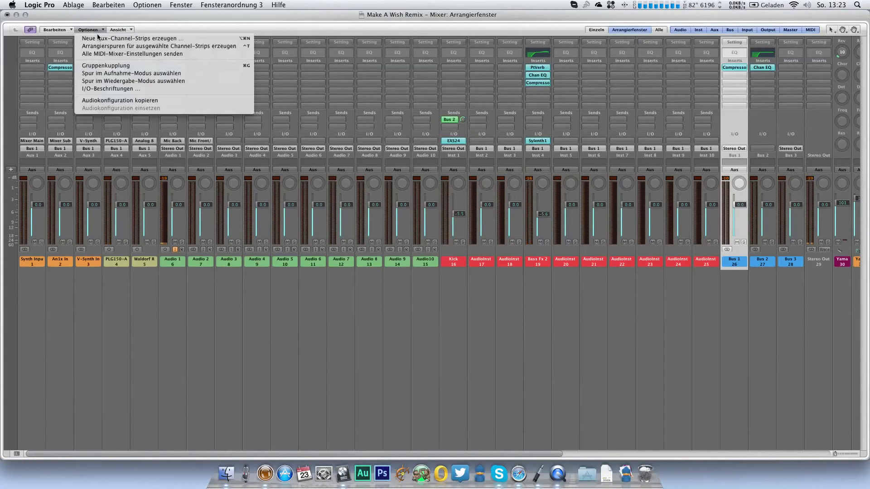
click(104, 53)
key(1)
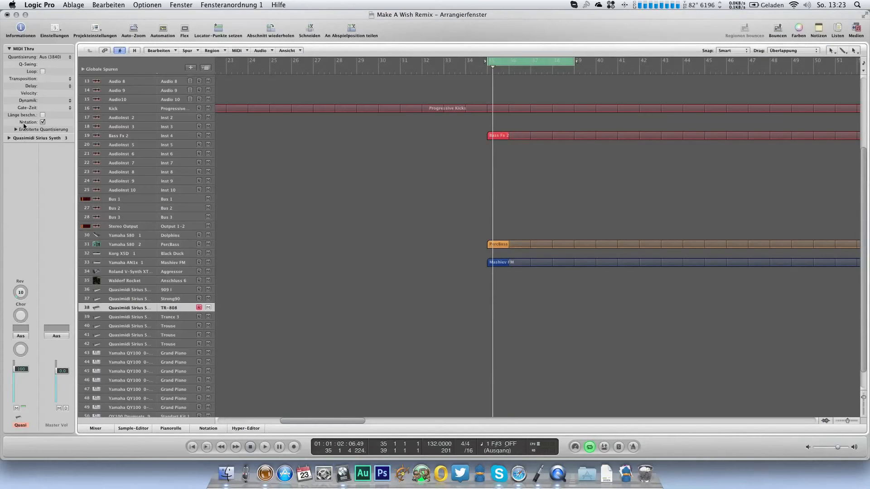
Step: Select the second Untitled program in the Quasimidi Sirius TR-808 bank and rename it Crisp2
key(2)
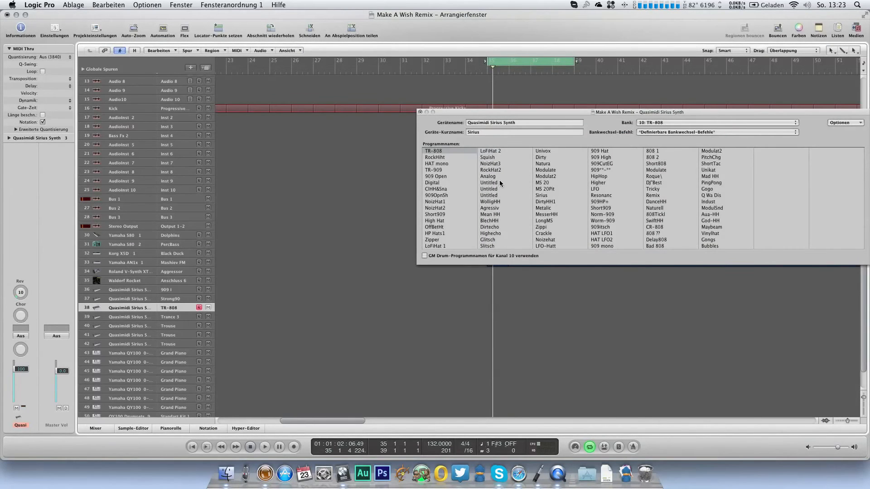
click(496, 183)
click(493, 190)
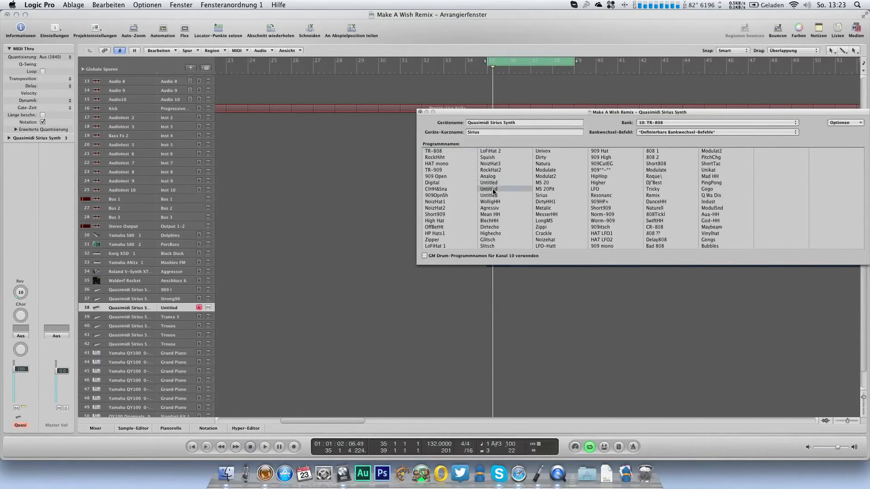
double_click(494, 191)
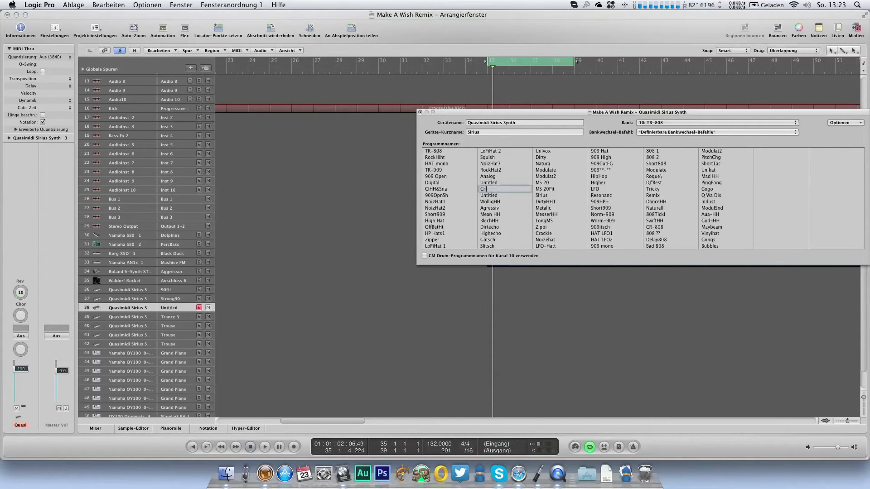
text(Crisp2)
key(Return)
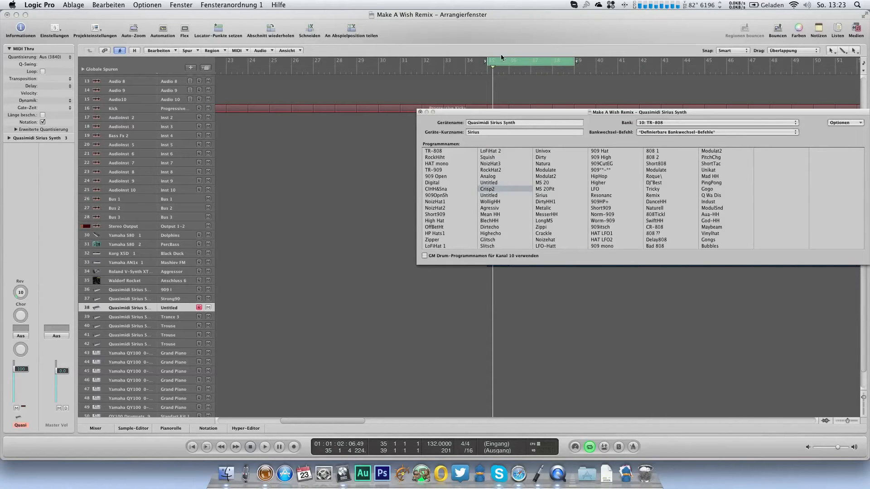
click(421, 112)
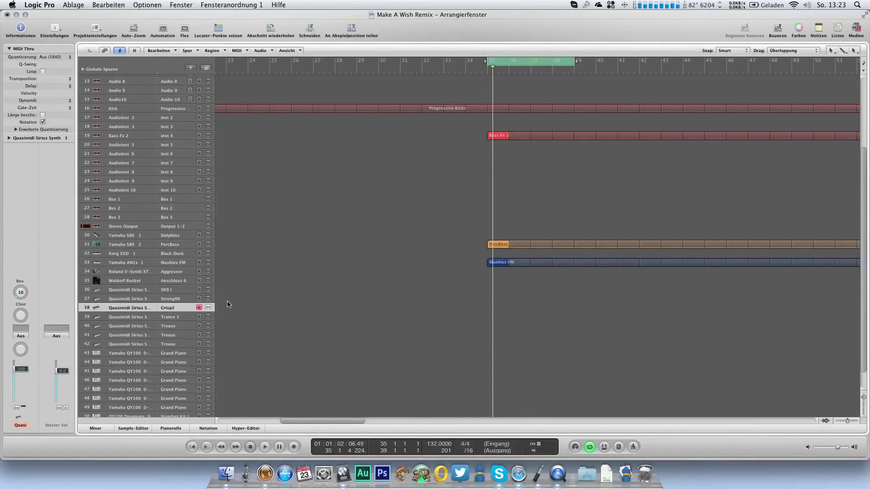
Step: Fill a one-bar Crisp2 region at bar 35 with four short A#2 notes on the offbeats
double_click(503, 308)
scroll(181, 172, down, 2)
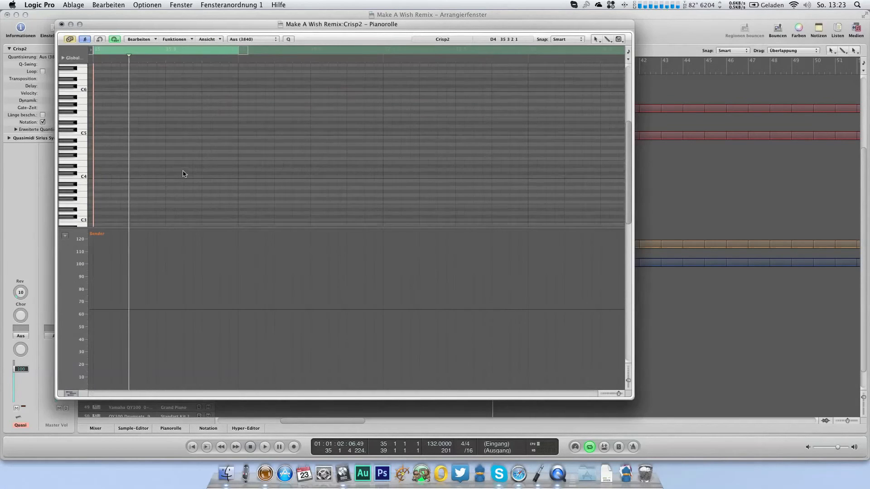
scroll(186, 171, down, 4)
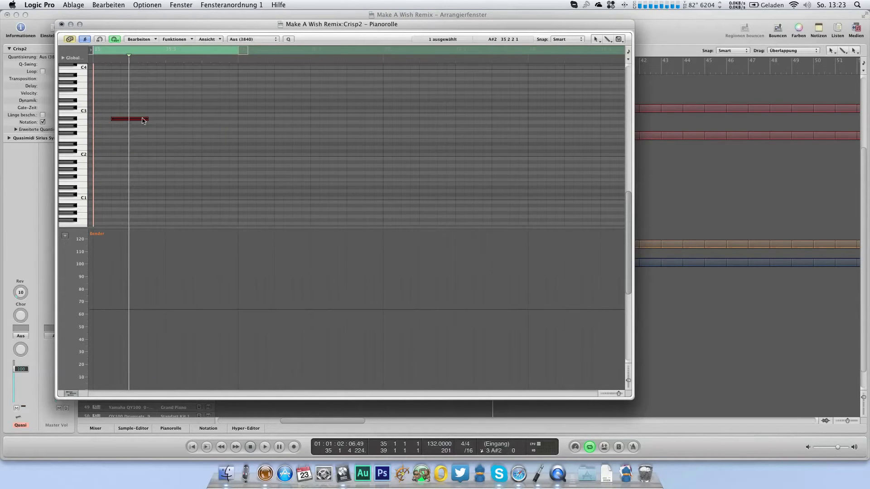
drag(144, 118, 121, 127)
key(space)
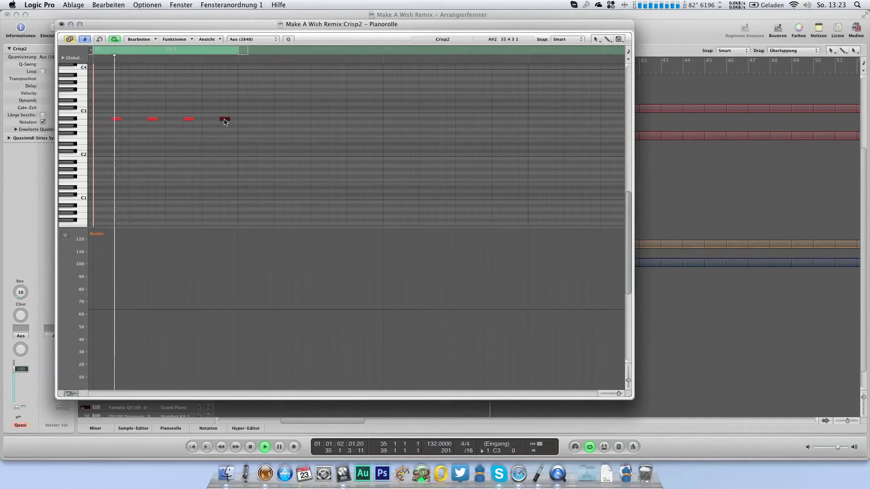
click(61, 25)
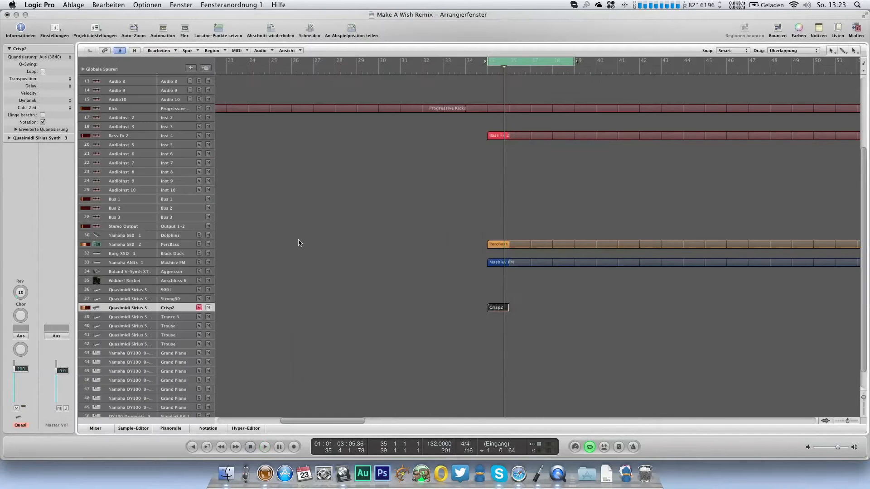
Step: Expand the track parameters, toggle the program setting of the Mashiev FM track and reselect the PercBass track
click(186, 247)
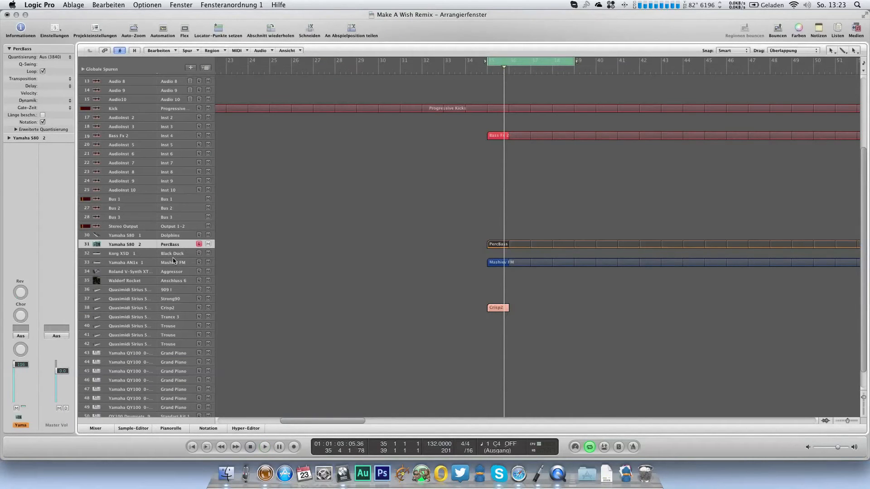
click(176, 263)
click(9, 138)
click(43, 173)
click(187, 245)
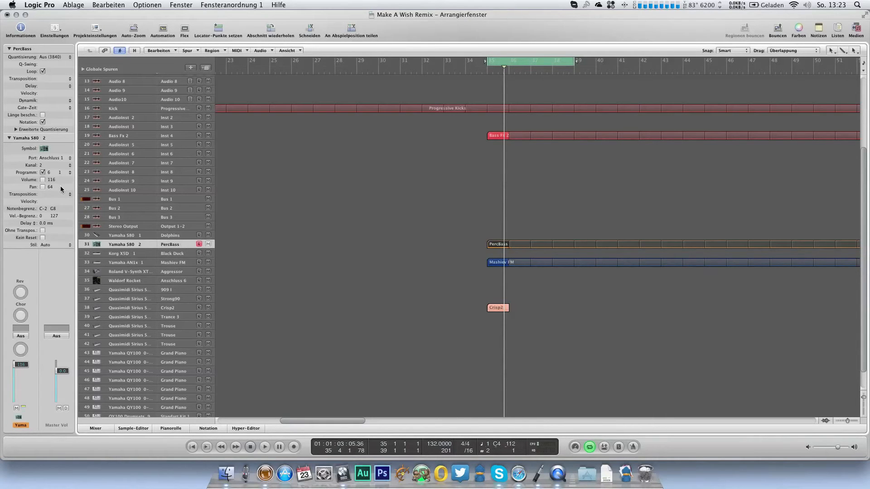
Step: Start playback and loop the Crisp2 region from bar 35
key(space)
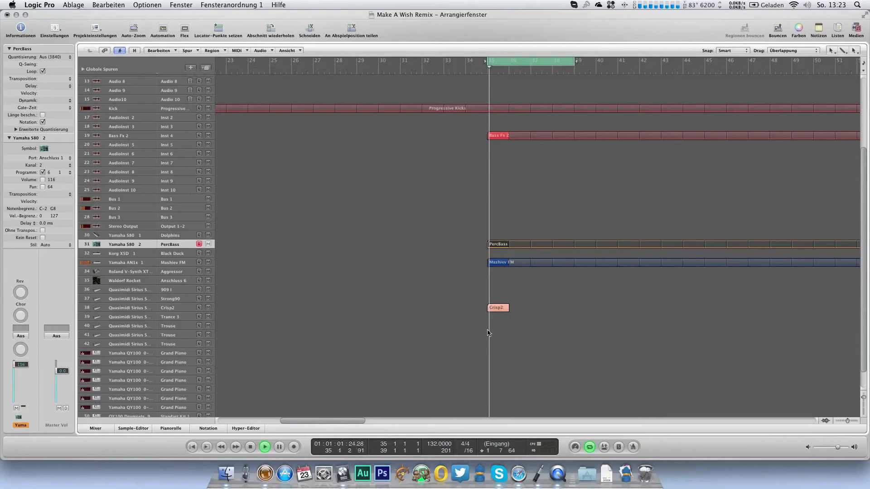
click(495, 307)
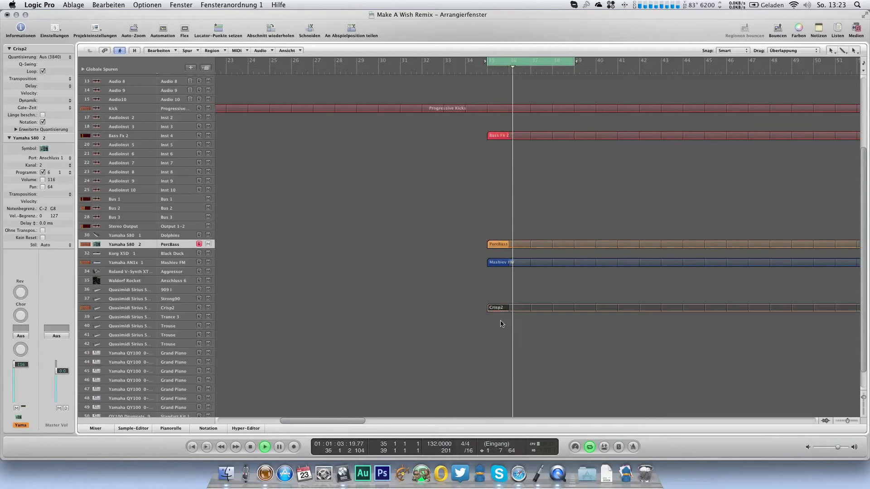
Step: Select the Crisp2 track during loop playback and set its volume to 116 and its reverb to 20
key(super+6)
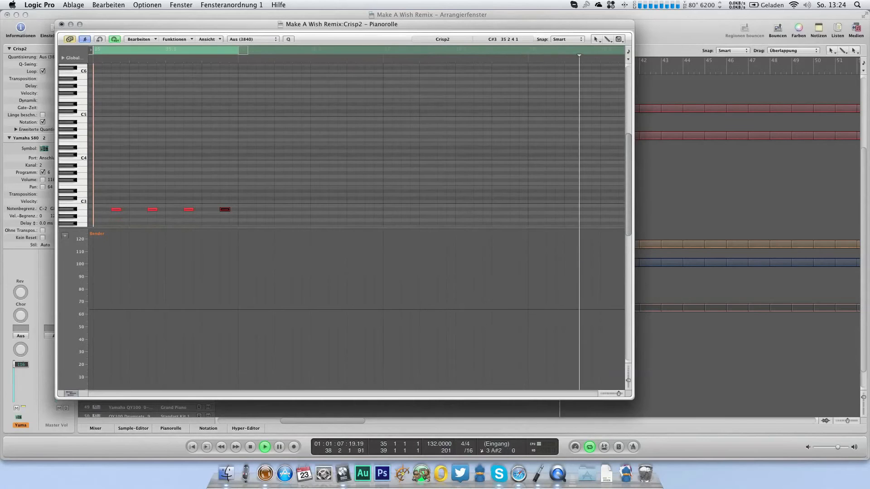
key(super+w)
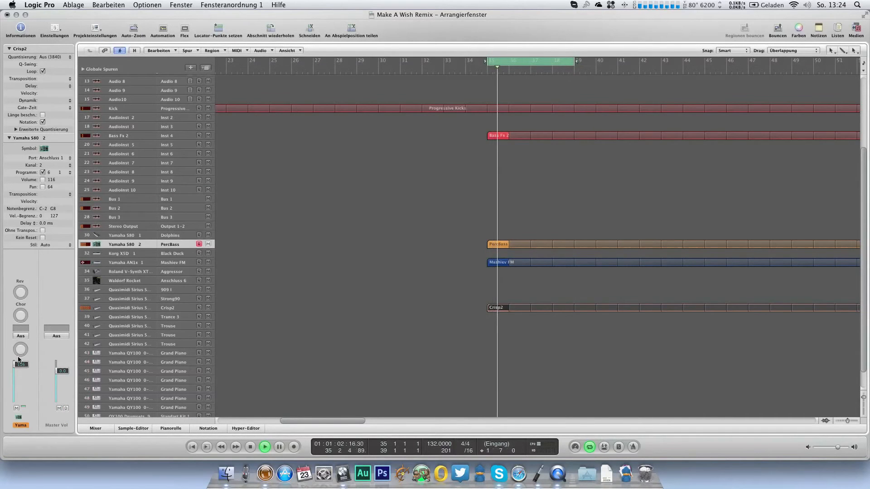
key(space)
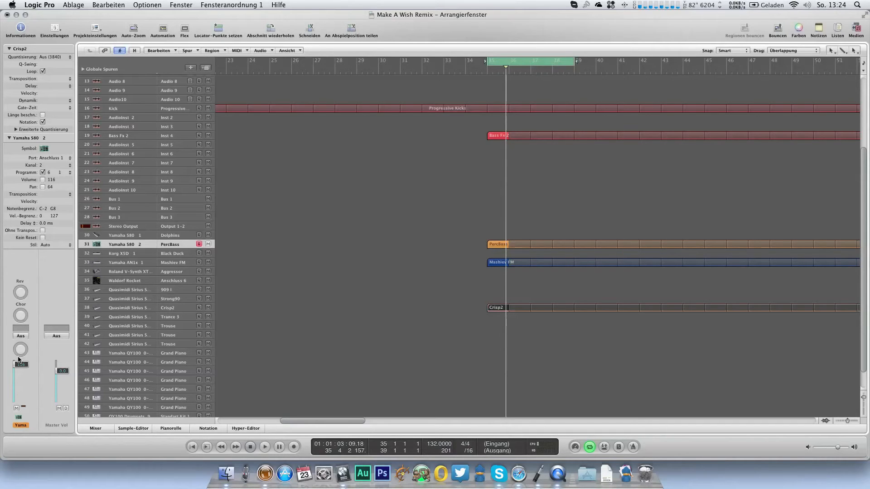
key(space)
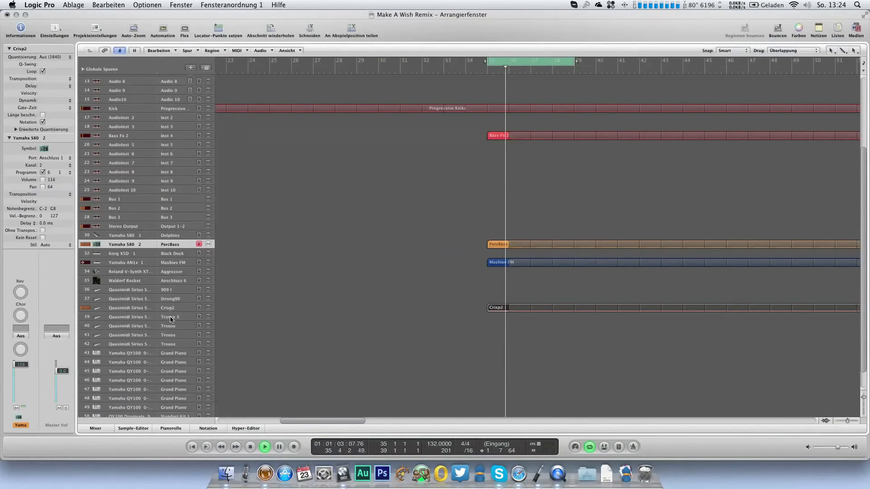
click(129, 307)
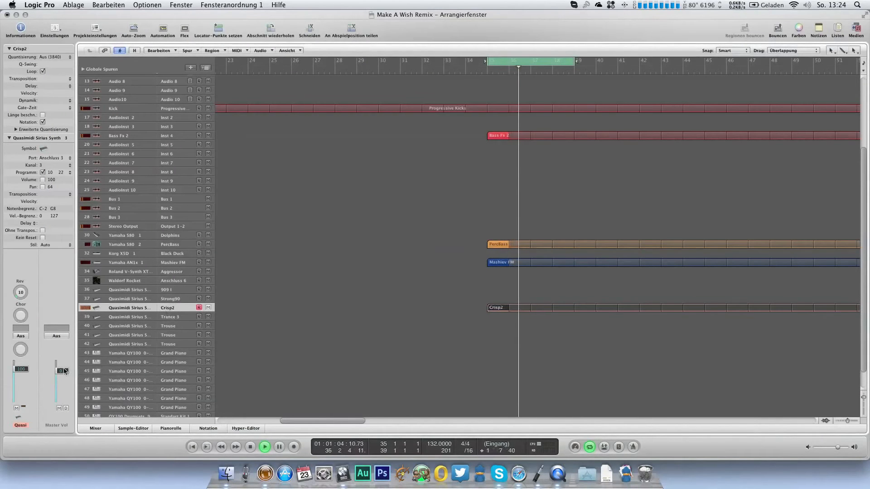
drag(22, 369, 21, 365)
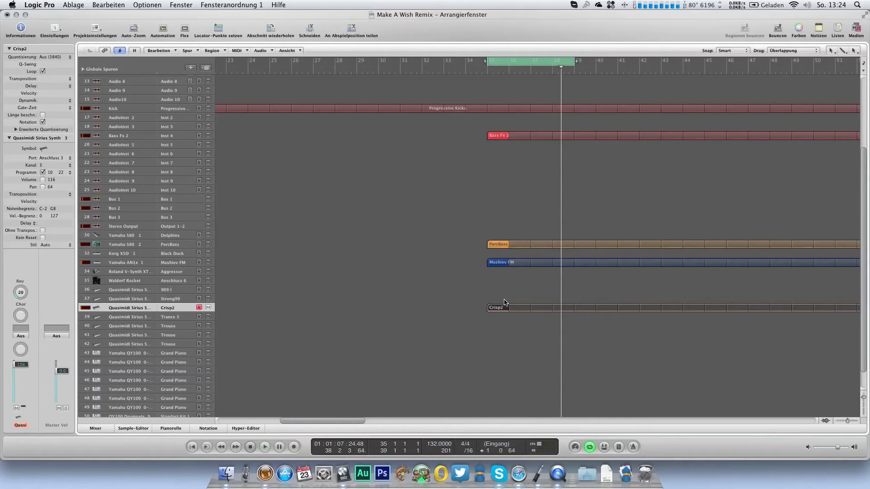
Step: Duplicate the four Crisp2 notes to F#2 one sixteenth later and shorten all eight notes
key(super+6)
key(super+a)
drag(122, 151, 125, 169)
click(236, 169)
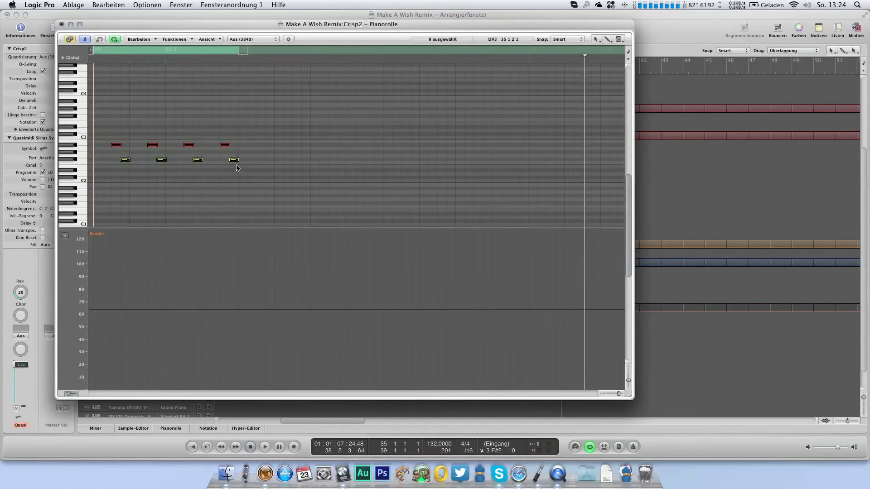
drag(235, 160, 231, 160)
Step: Play the edited Crisp2 pattern in the loop, close its note editor and stop playback
key(ctrl+s)
click(92, 60)
key(space)
key(ctrl+s)
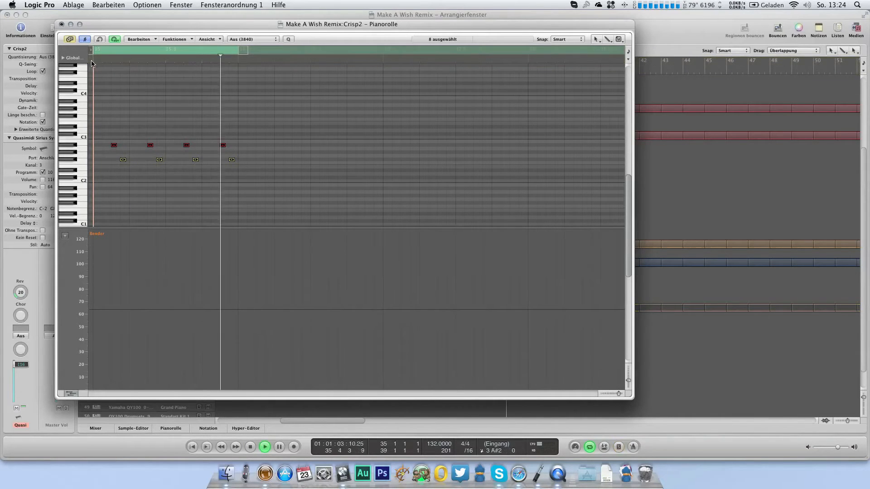
click(61, 25)
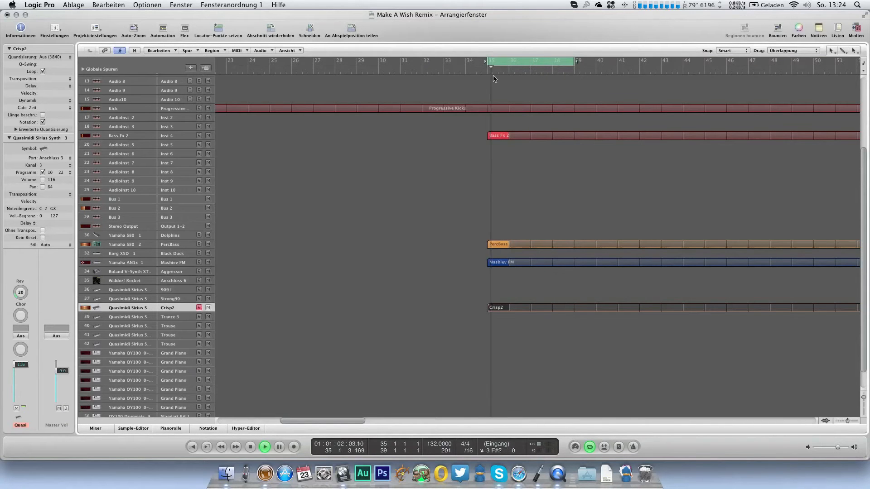
key(space)
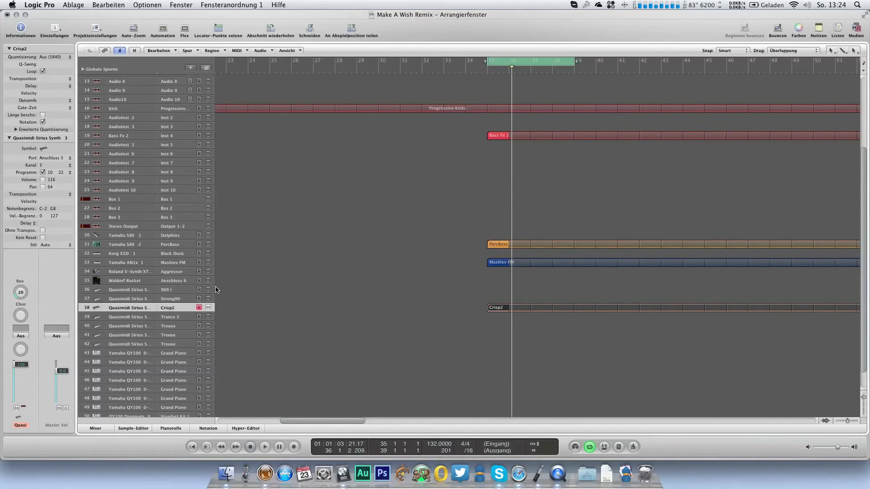
Step: Insert the LinPlug CronoX 3 stereo instrument on the AudioInst 5 track
click(177, 145)
click(27, 312)
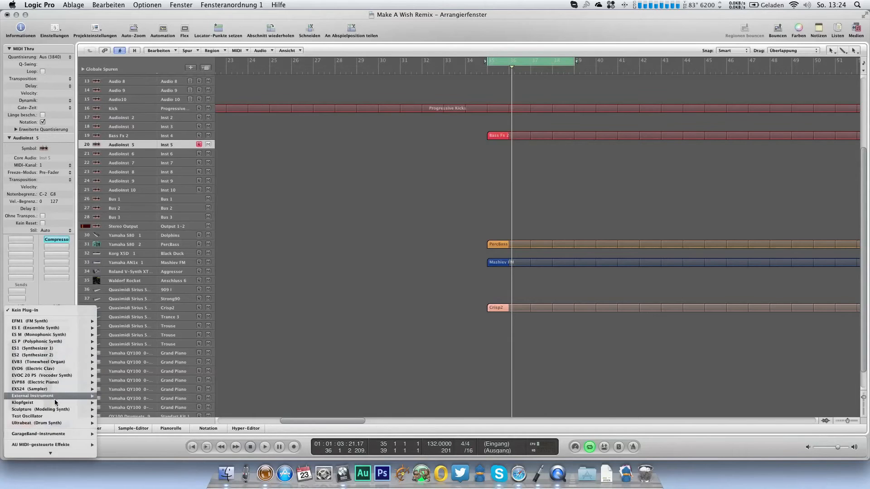
mouse_move(64, 452)
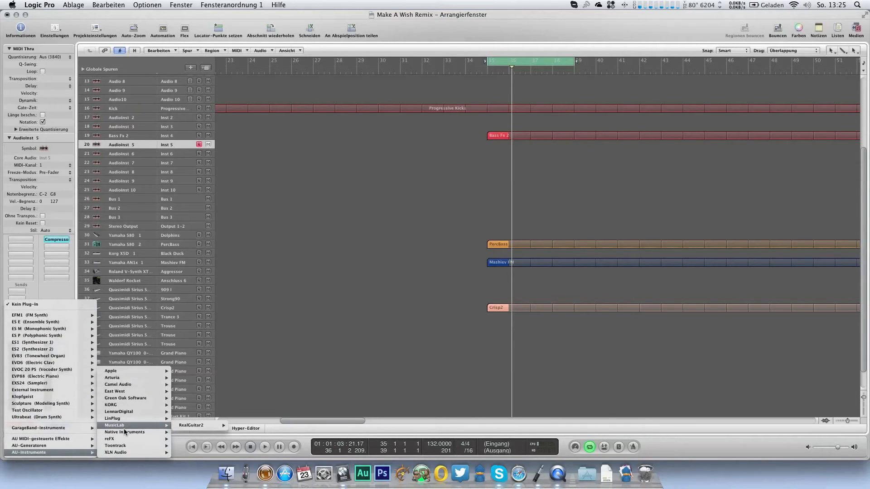
mouse_move(127, 418)
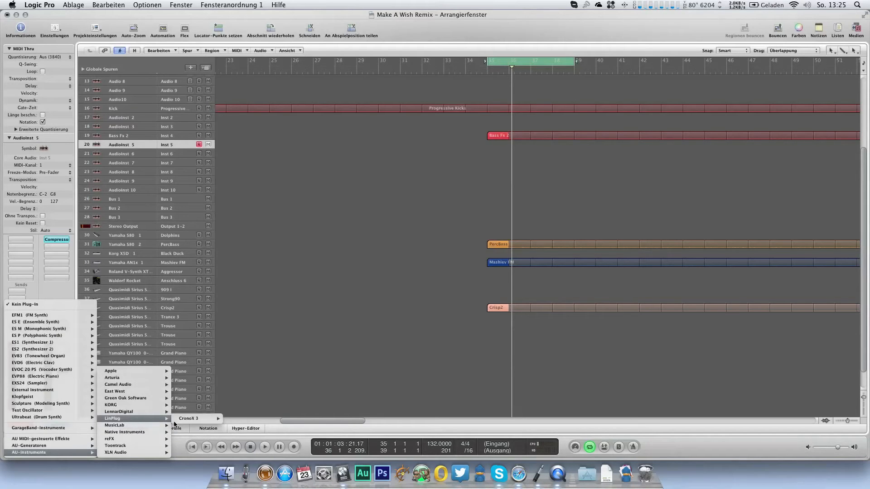
mouse_move(198, 423)
mouse_move(162, 412)
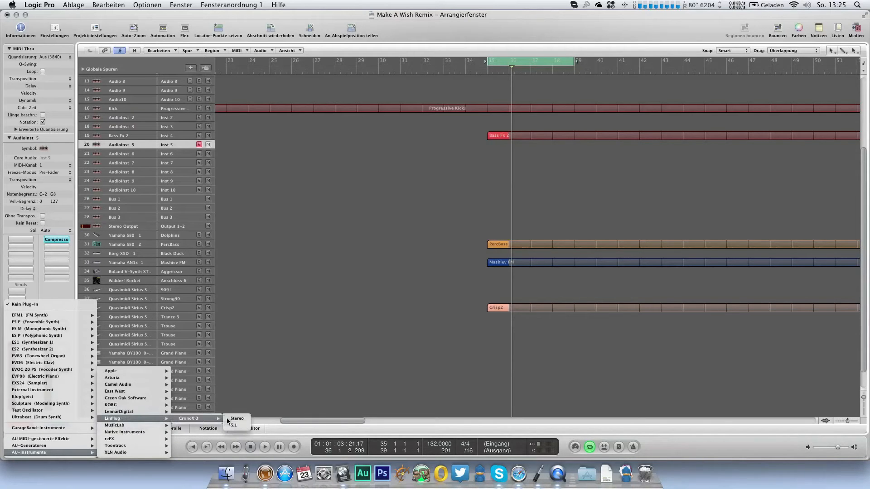
click(228, 419)
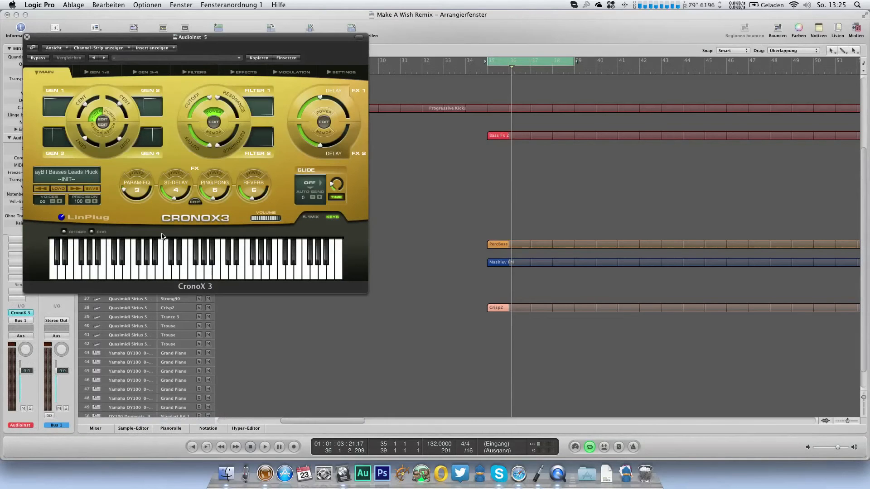
Step: Load the PLUCK 7th Plucker preset in CronoX 3 and lower the AudioInst 5 track volume
click(72, 179)
scroll(101, 264, down, 20)
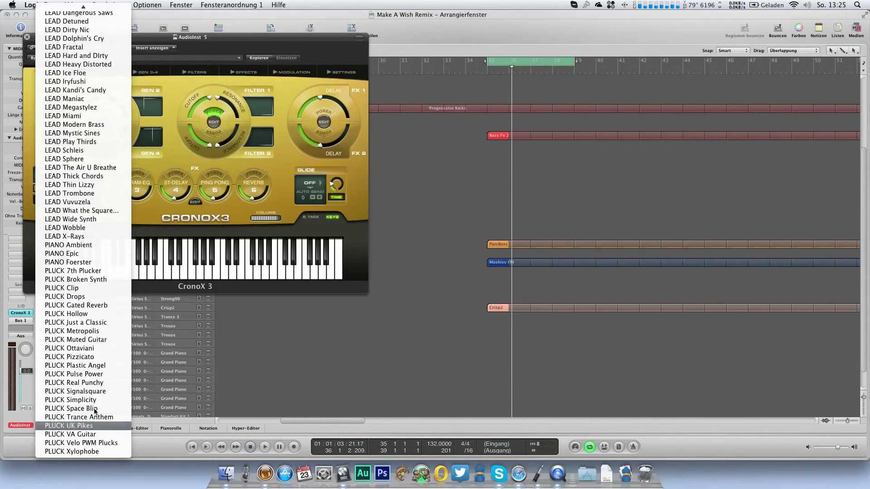
click(94, 274)
drag(237, 42, 401, 105)
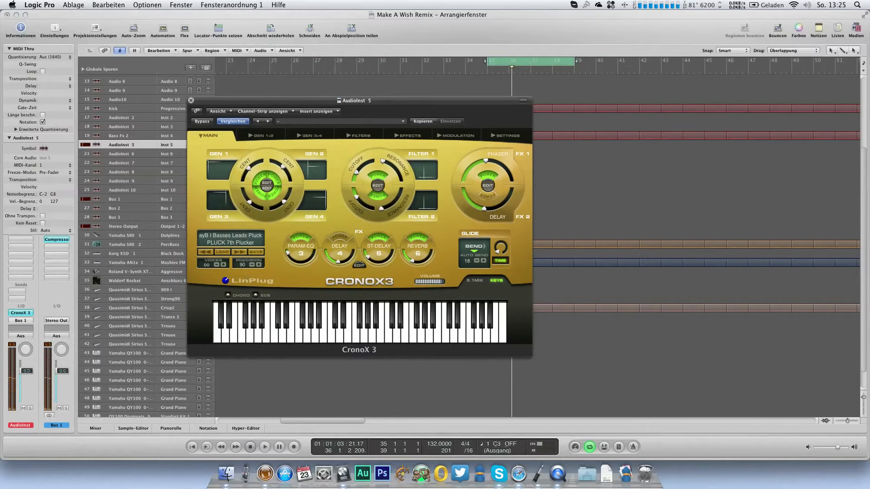
drag(25, 379, 25, 379)
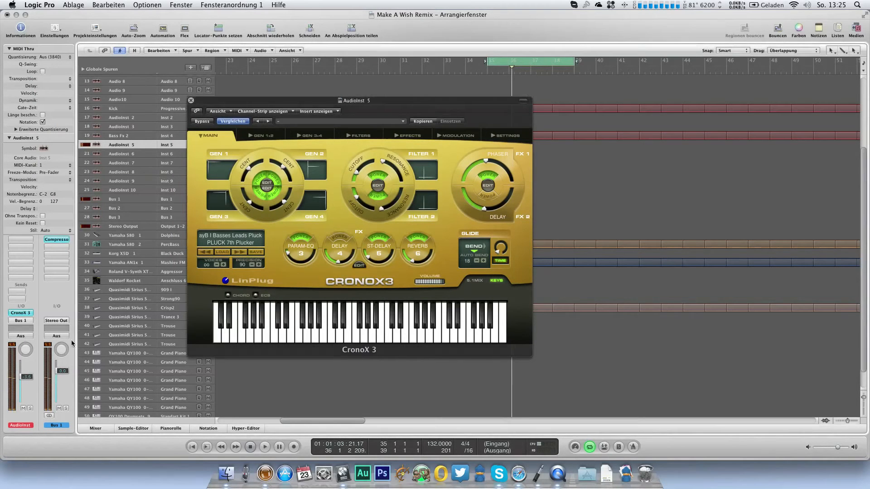
Step: Audition the following pluck presets in CronoX 3, partly over loop playback, and choose PLUCK Signalsquare
click(239, 252)
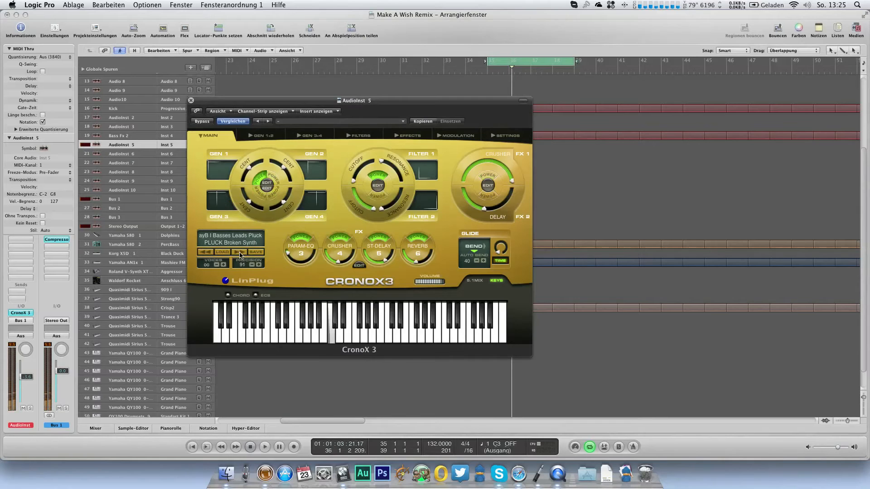
click(240, 252)
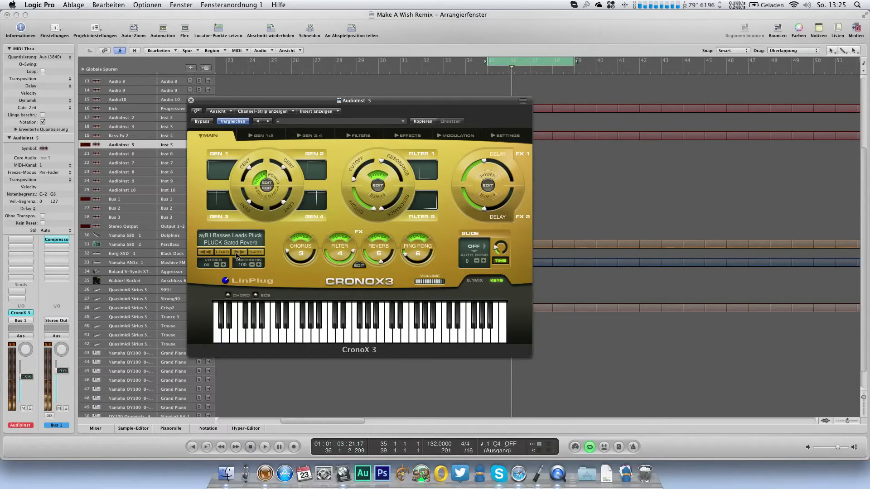
key(space)
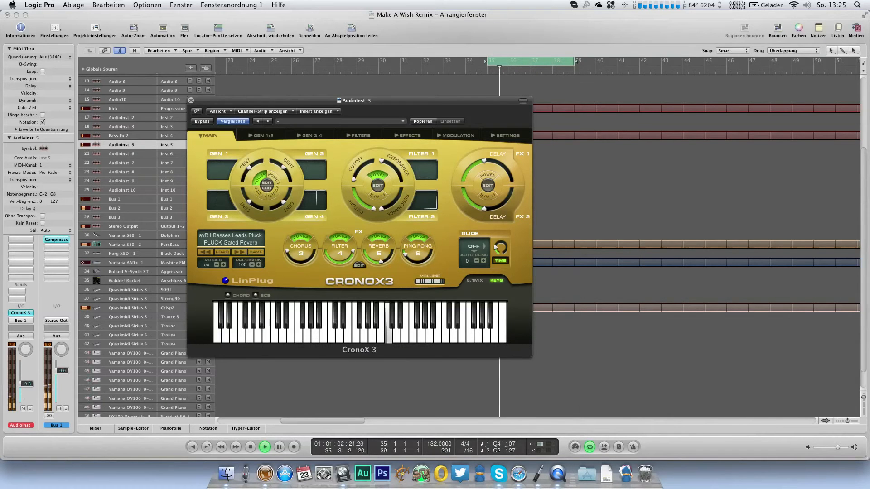
click(238, 254)
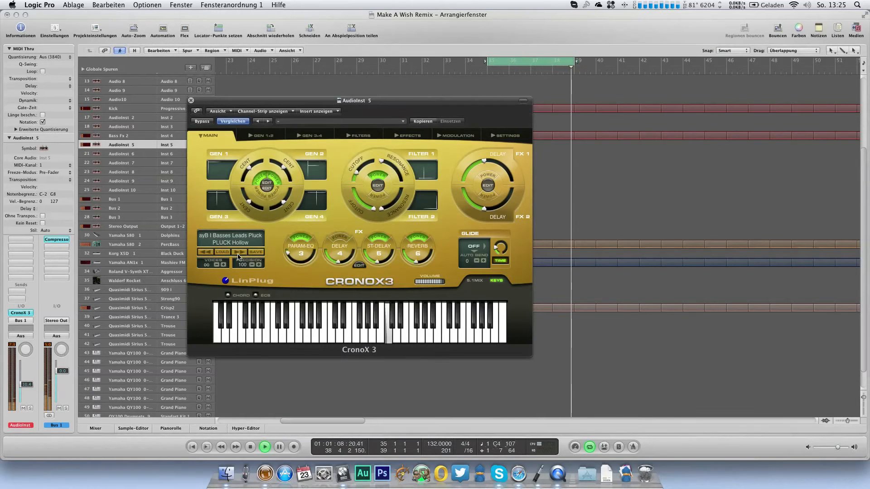
click(238, 254)
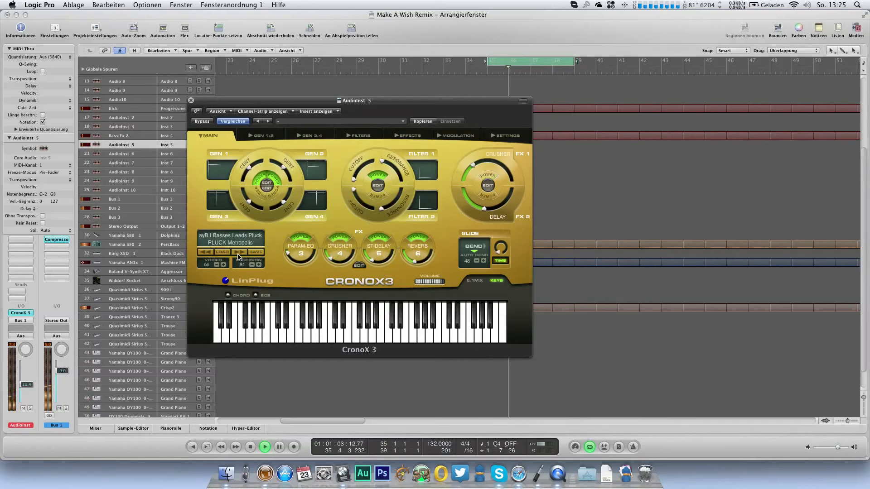
click(237, 252)
click(237, 254)
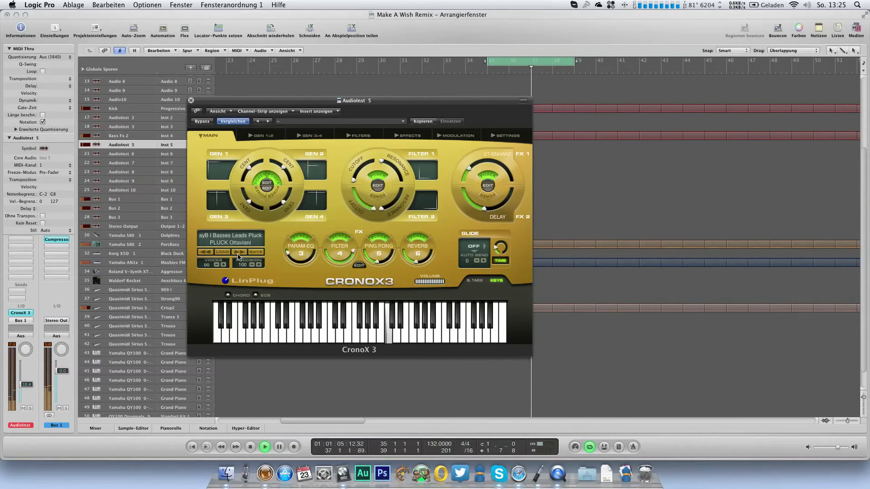
click(238, 253)
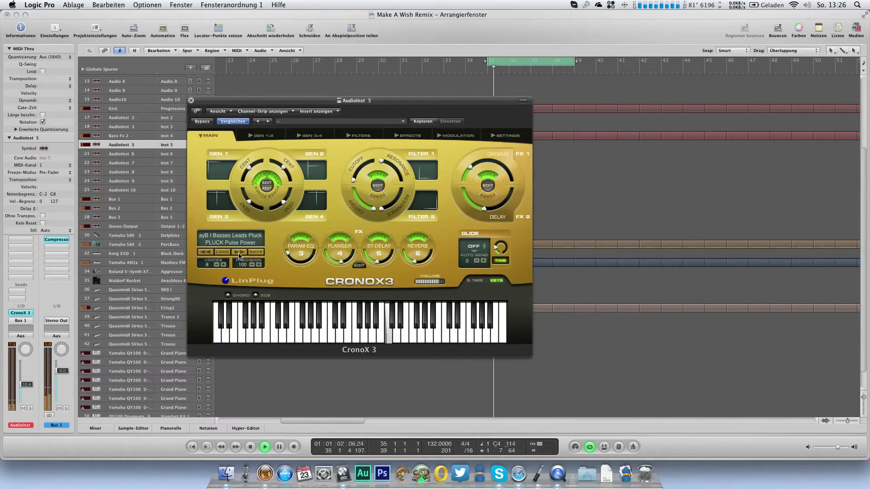
click(239, 253)
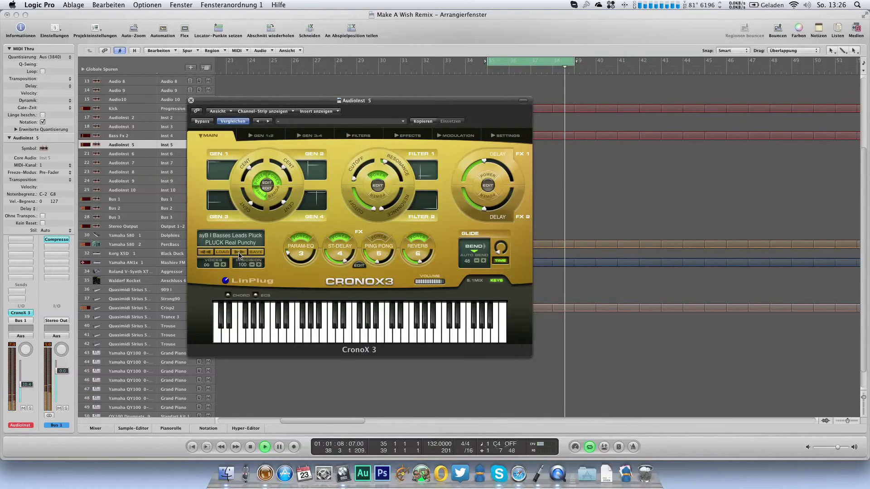
click(239, 253)
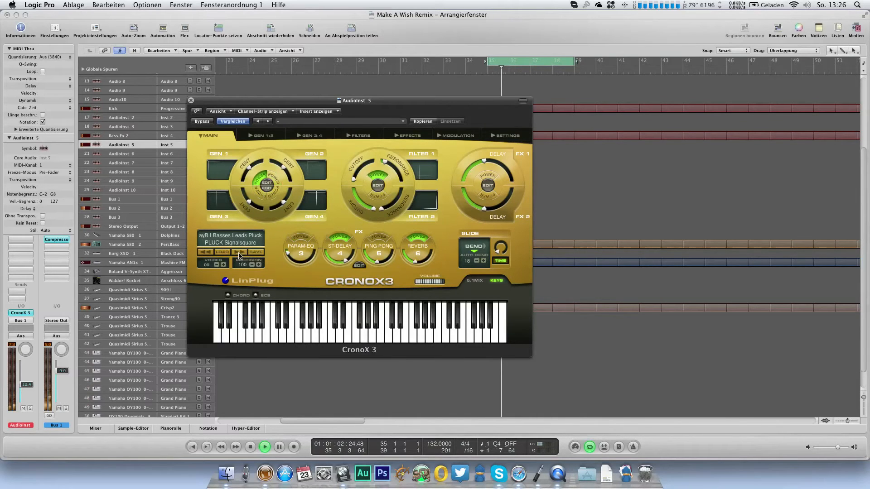
Step: Close the CronoX 3 window and rename the AudioInst 5 track Blip
click(190, 101)
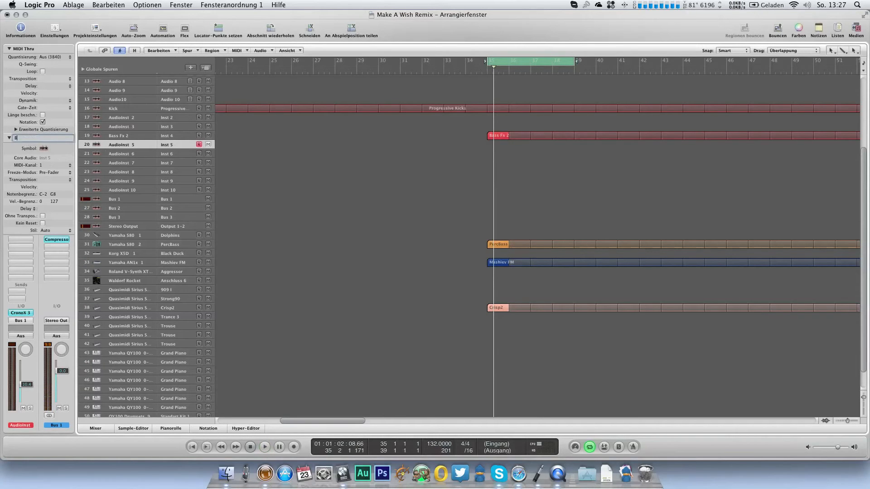
key(Escape)
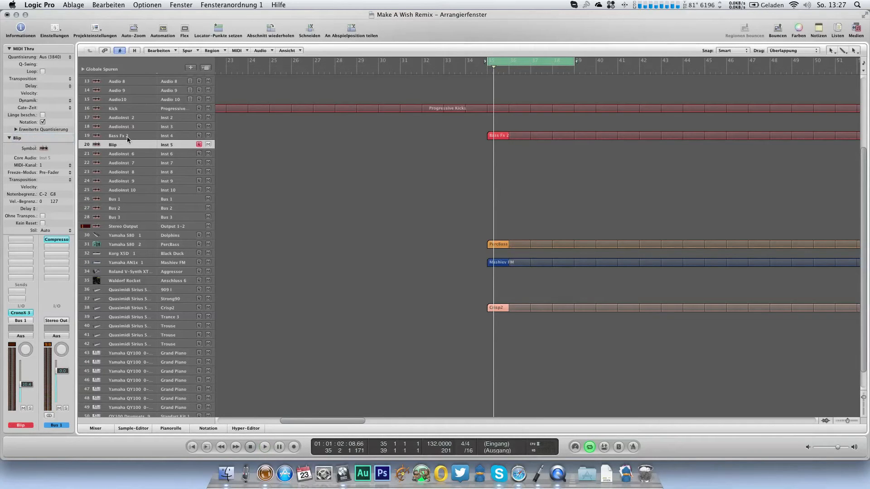
Step: Fill a one-bar Blip region at bar 35 with eight short C4 notes and two A#3 notes, and loop the region
double_click(500, 146)
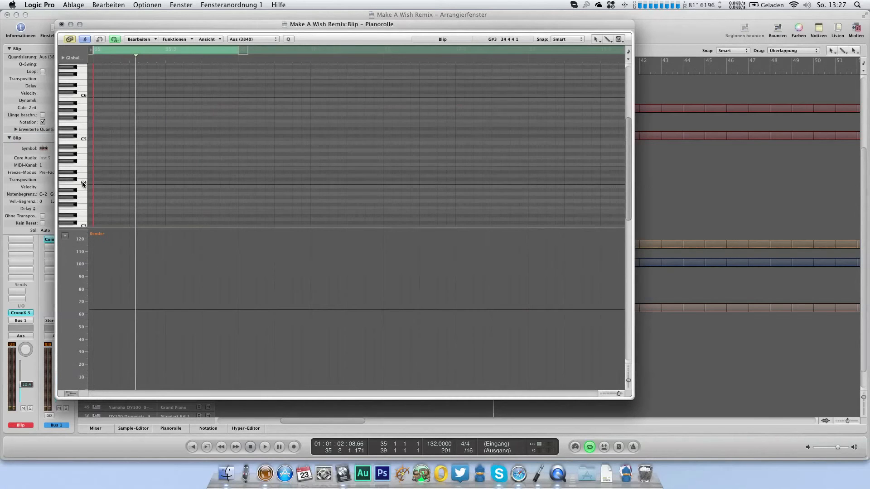
click(97, 183)
mouse_move(96, 185)
mouse_down()
mouse_move(110, 190)
mouse_move(98, 185)
mouse_up()
drag(142, 186, 144, 193)
drag(196, 189, 197, 192)
key(space)
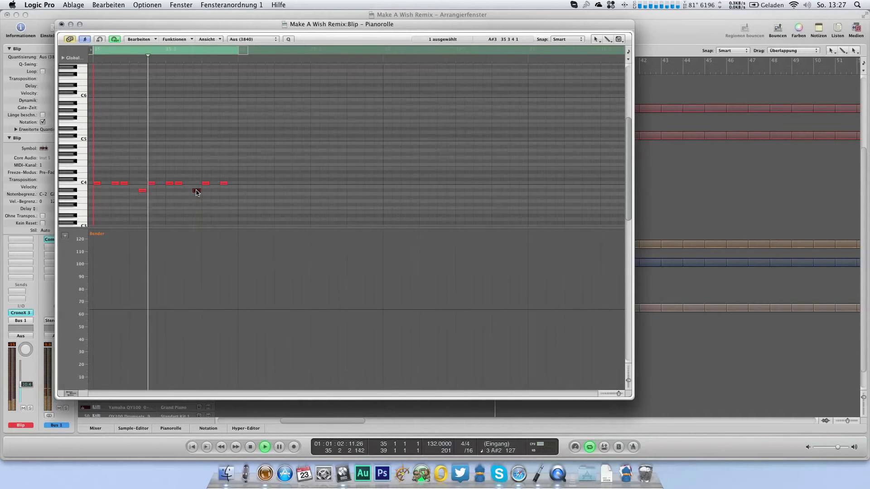
click(62, 24)
Step: Solo the Blip track and lower the Ping Pong and Reverb mix levels in the CronoX 3 effects
click(30, 408)
click(21, 312)
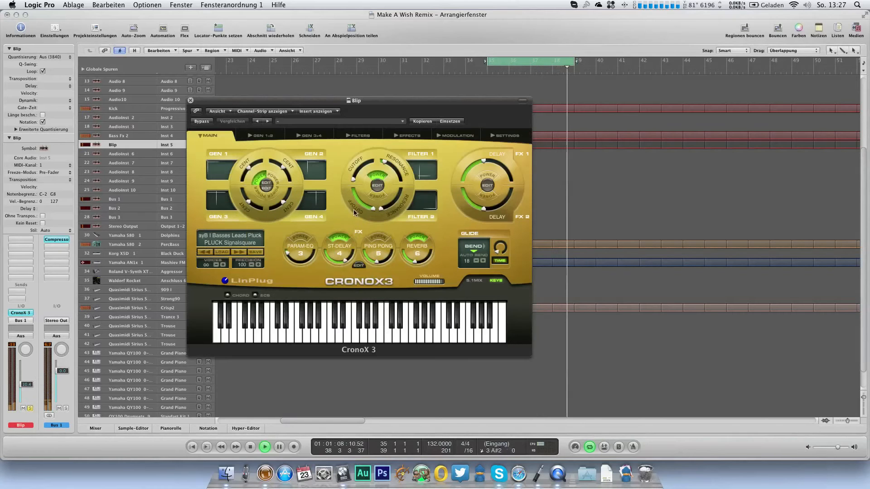
click(455, 135)
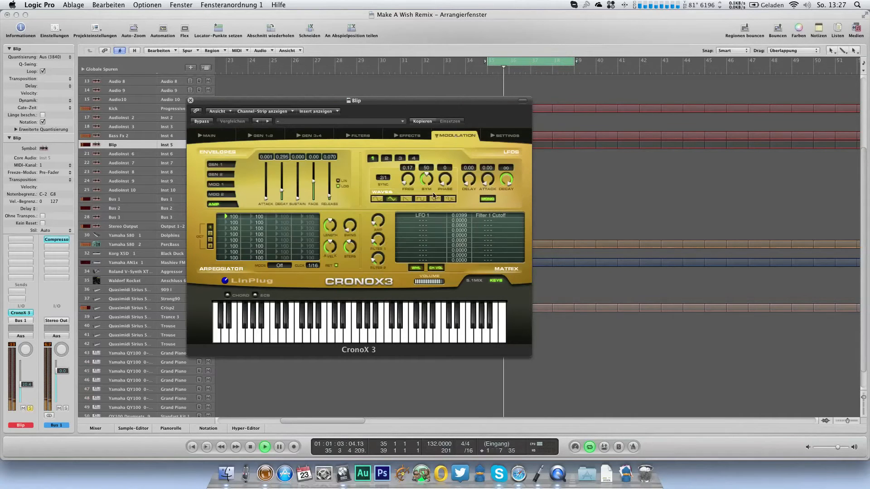
click(409, 135)
drag(520, 186, 520, 189)
drag(521, 237, 520, 245)
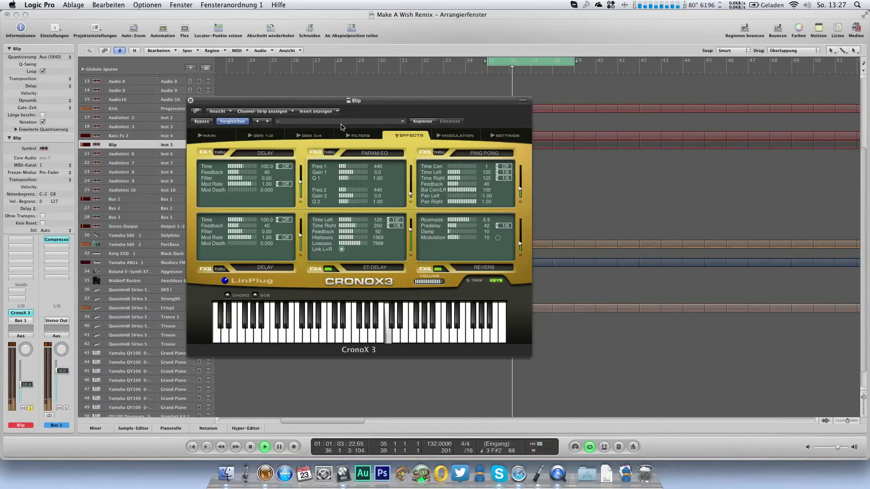
Step: Set the Filter 1 envelope decay in CronoX 3 to 0.084 and close the Blip instrument window
click(350, 135)
click(449, 135)
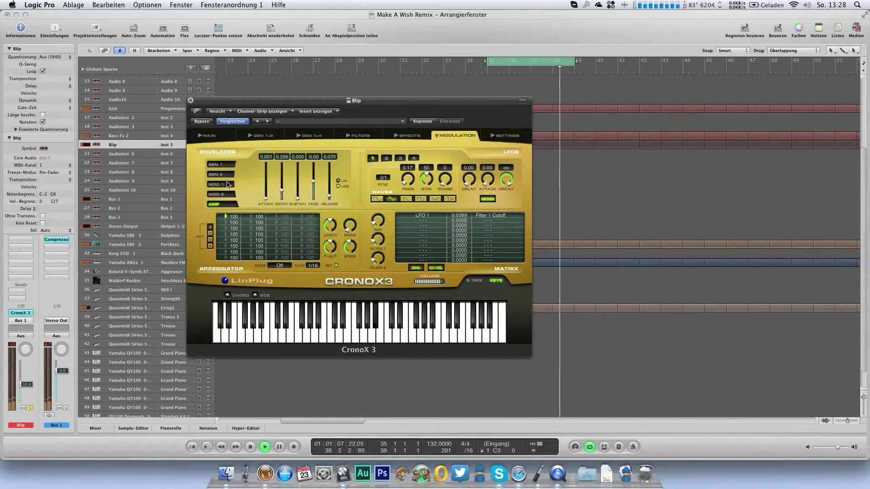
click(220, 165)
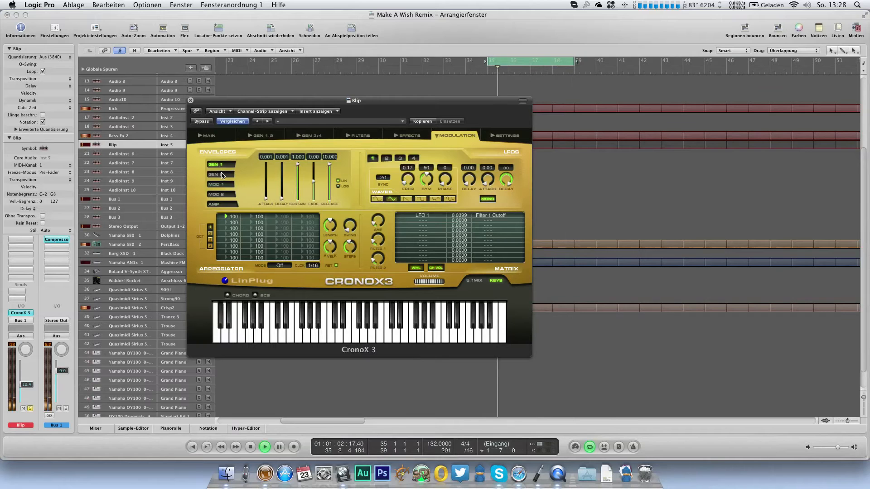
click(361, 136)
drag(438, 196, 438, 198)
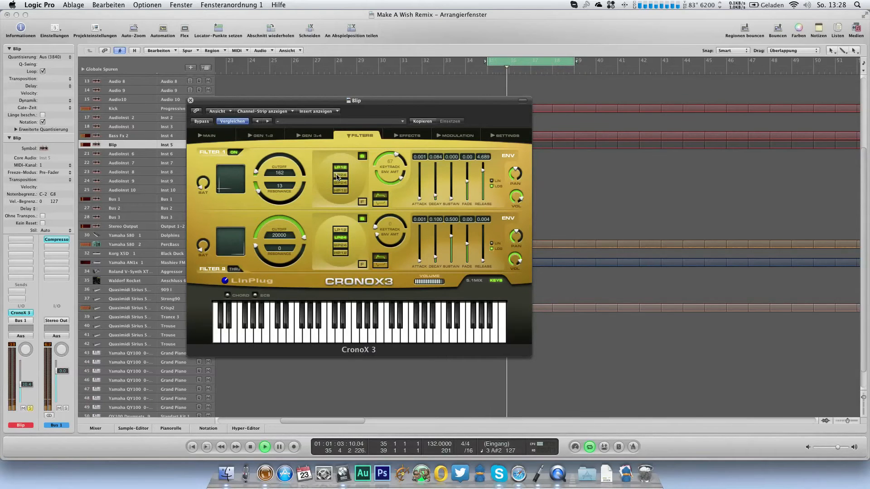
click(191, 101)
click(21, 313)
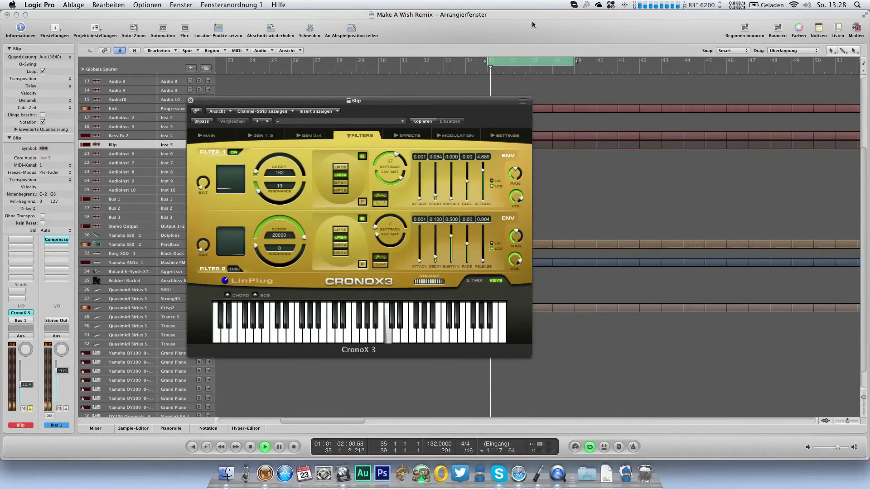
key(space)
click(190, 100)
Step: Raise the third C4 note in the Blip region by an octave to C5, check it in playback, and save the project
click(494, 145)
key(super+6)
scroll(165, 191, down, 2)
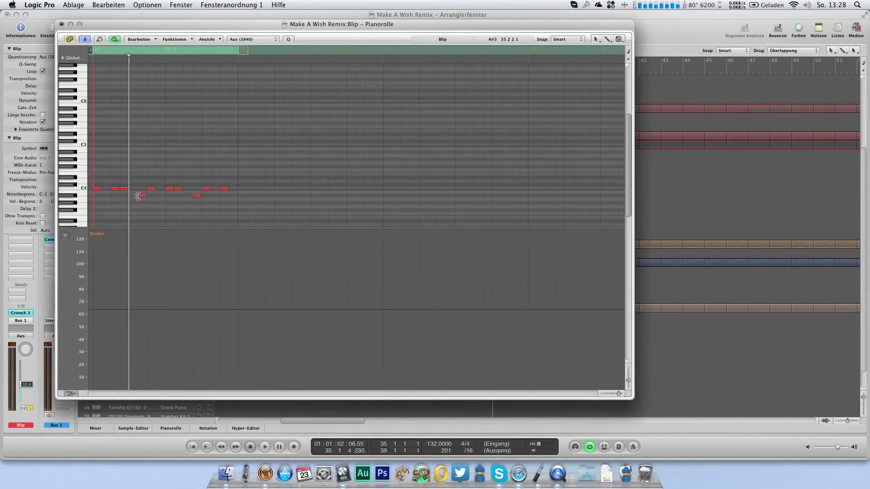
drag(123, 191, 124, 145)
key(space)
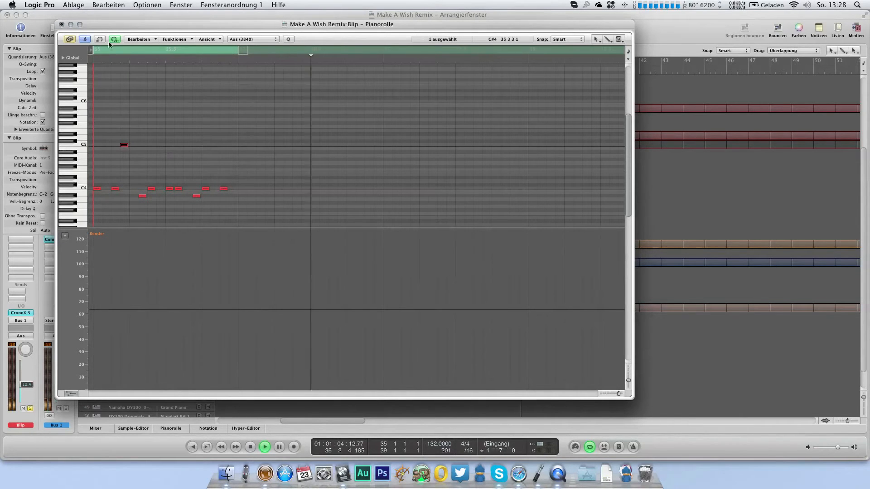
click(63, 24)
click(63, 24)
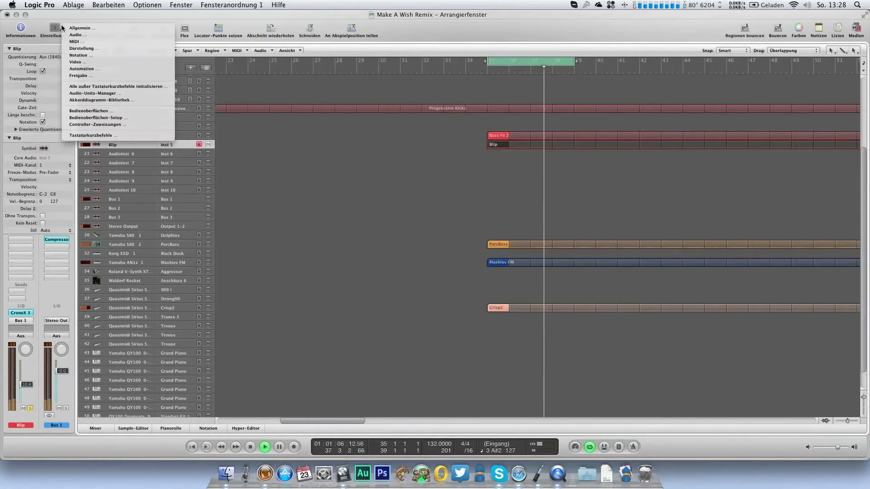
click(359, 210)
key(super+s)
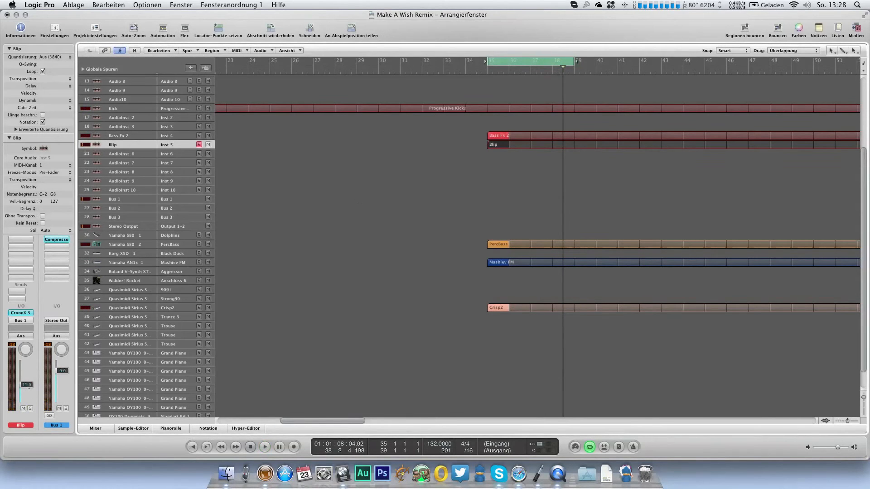
Step: Add a Channel EQ to Blip, boosting 4950 Hz by 11 dB and cutting 500 Hz by 7.5 dB with the analyzer on
key(space)
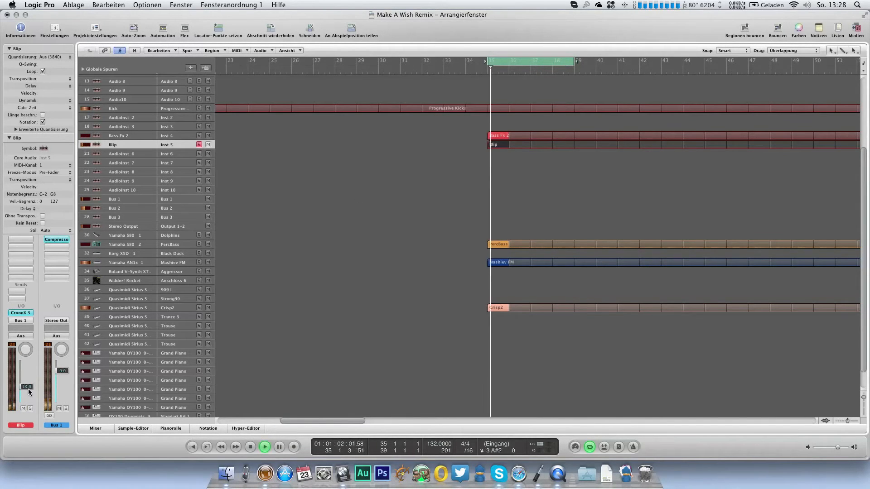
click(9, 138)
double_click(20, 224)
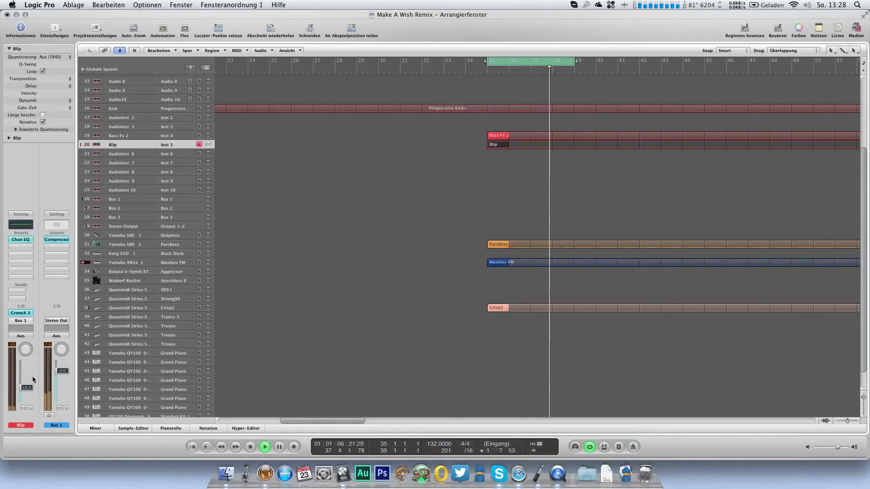
click(30, 409)
mouse_move(219, 181)
mouse_down()
mouse_move(215, 206)
mouse_move(216, 198)
mouse_up()
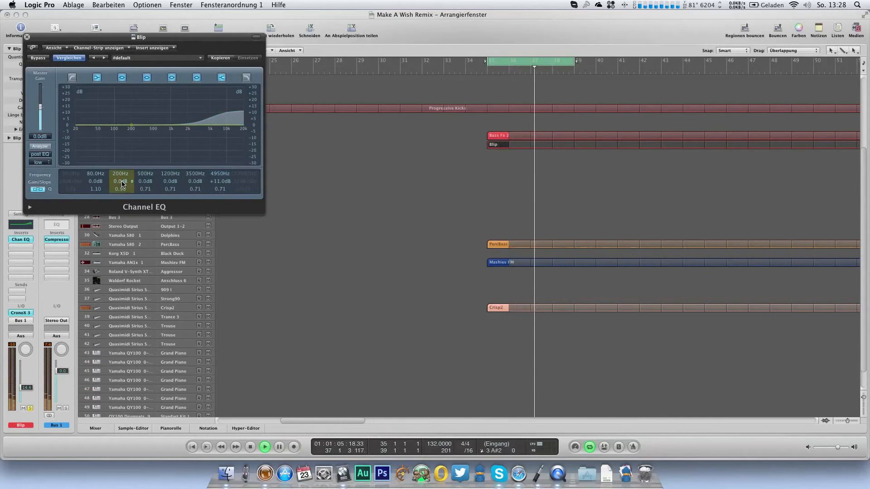
click(40, 147)
drag(145, 181, 145, 204)
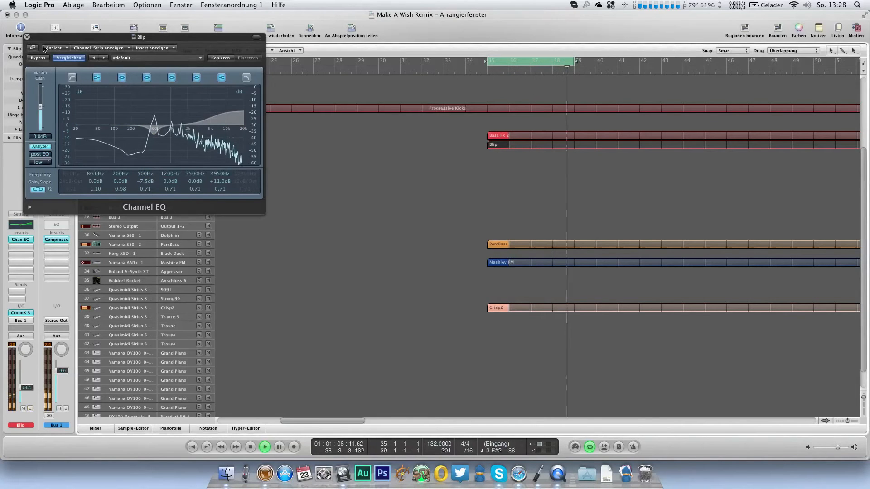
click(26, 37)
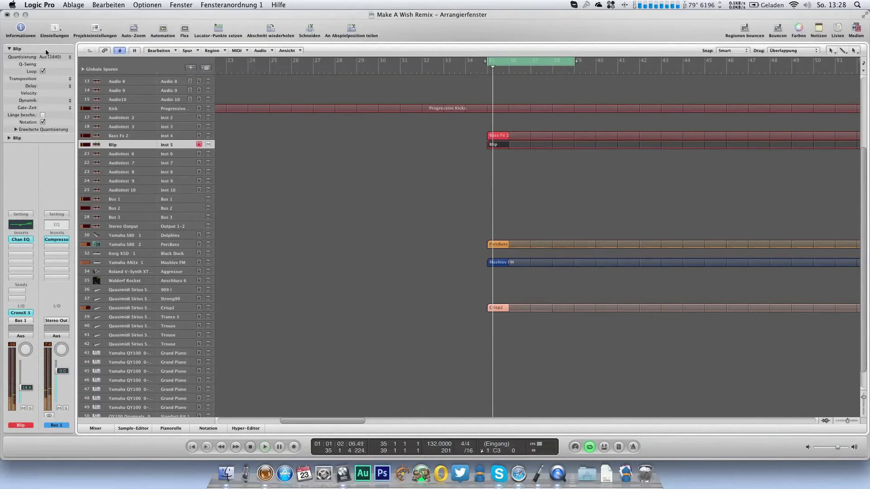
Step: Play the arrangement from just before bar 35 and switch off cycle playback
click(482, 73)
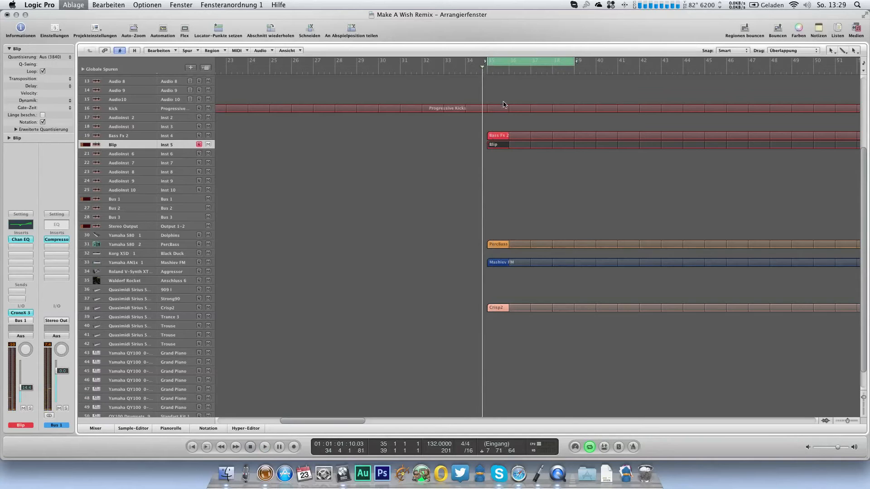
key(space)
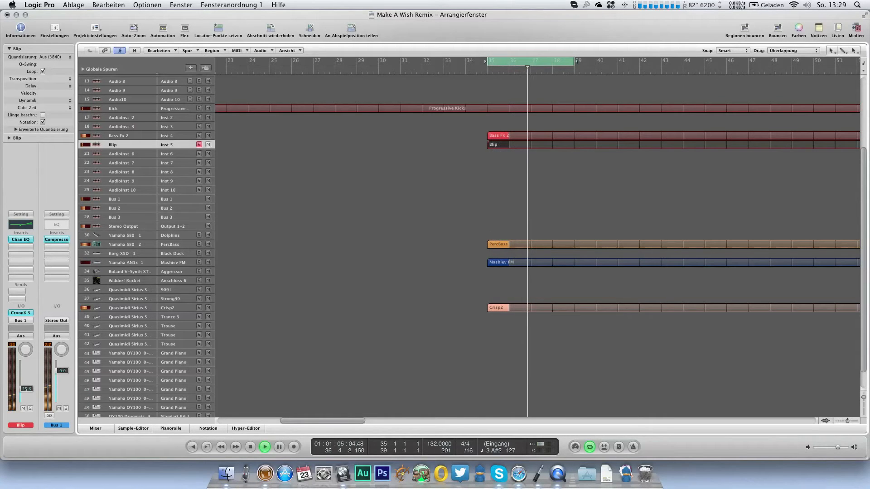
click(544, 62)
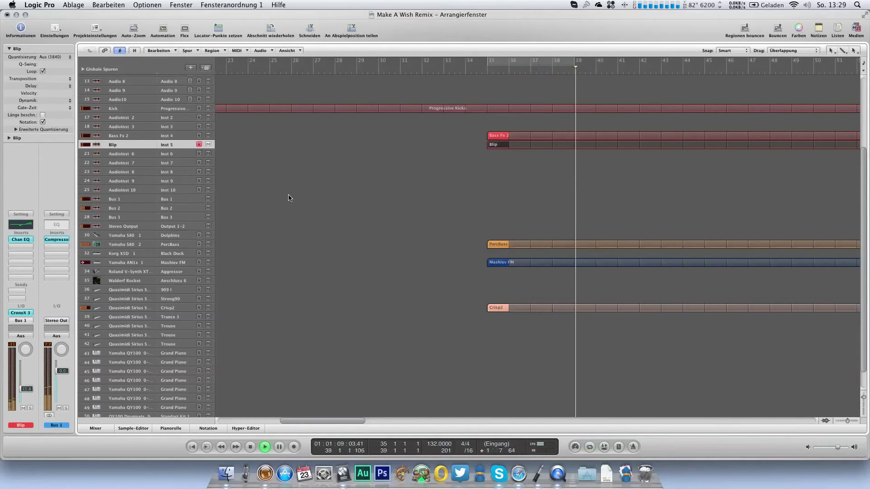
Step: Load a stereo EXS24 sampler on AudioInst 2 with the JayB instrument Trance Kit Neu
click(168, 114)
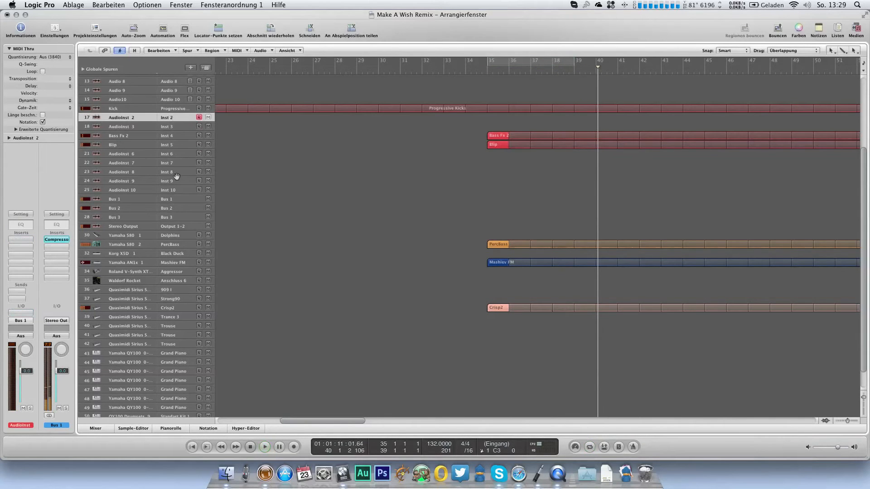
click(20, 314)
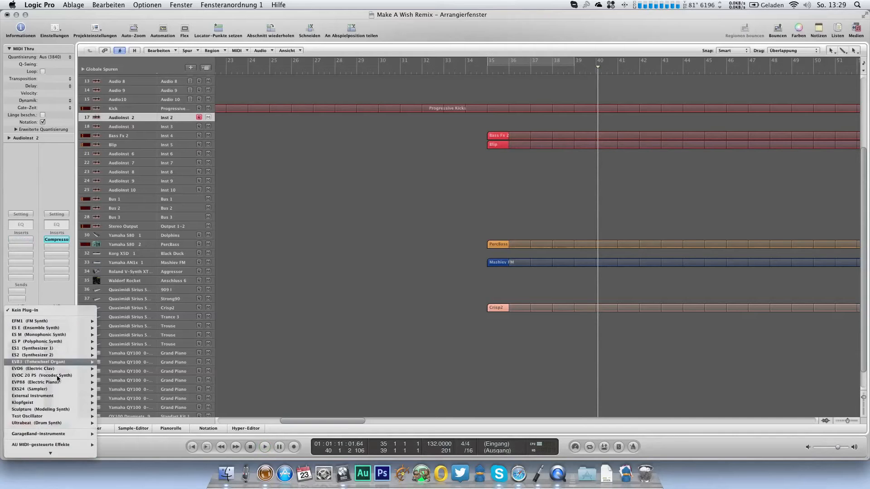
mouse_move(68, 389)
click(121, 397)
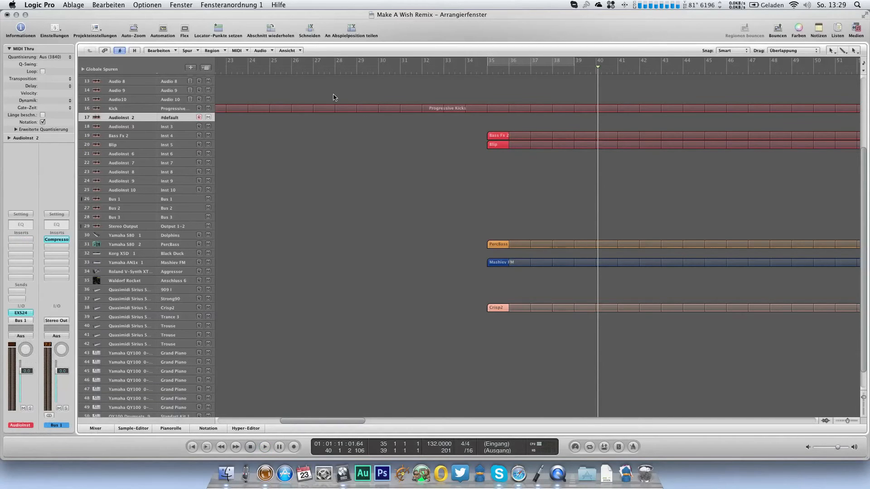
click(240, 74)
mouse_move(253, 169)
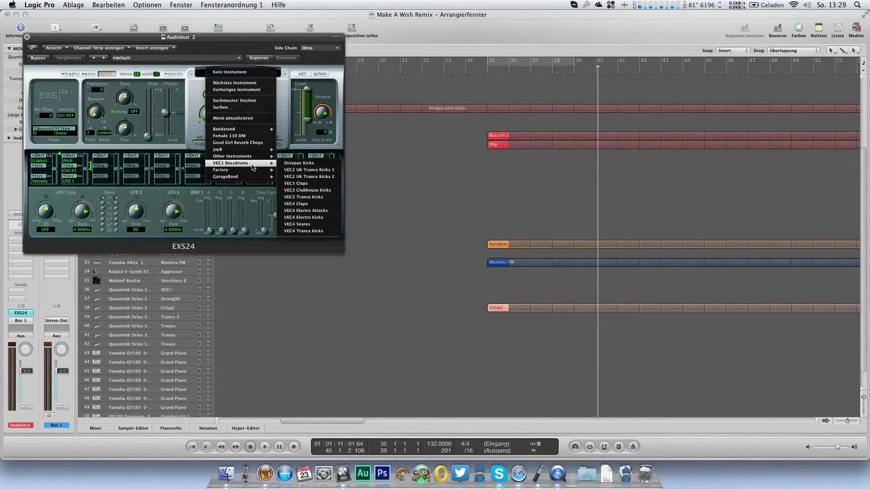
mouse_move(250, 150)
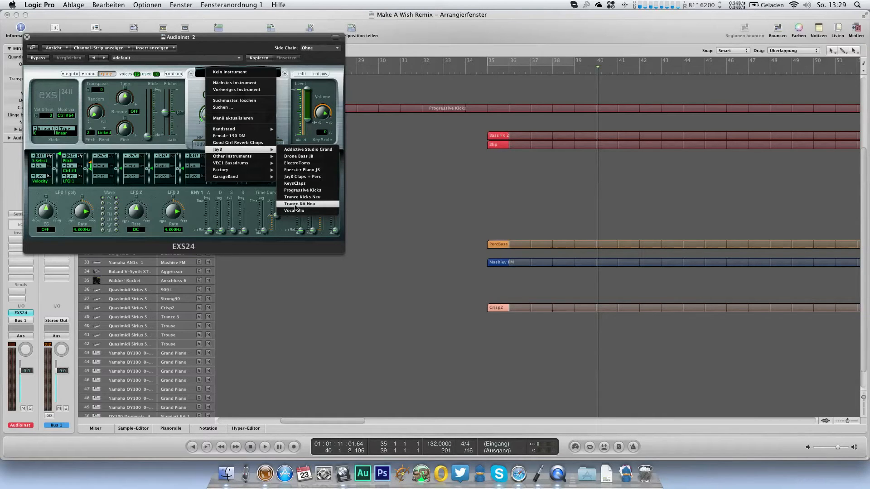
click(296, 205)
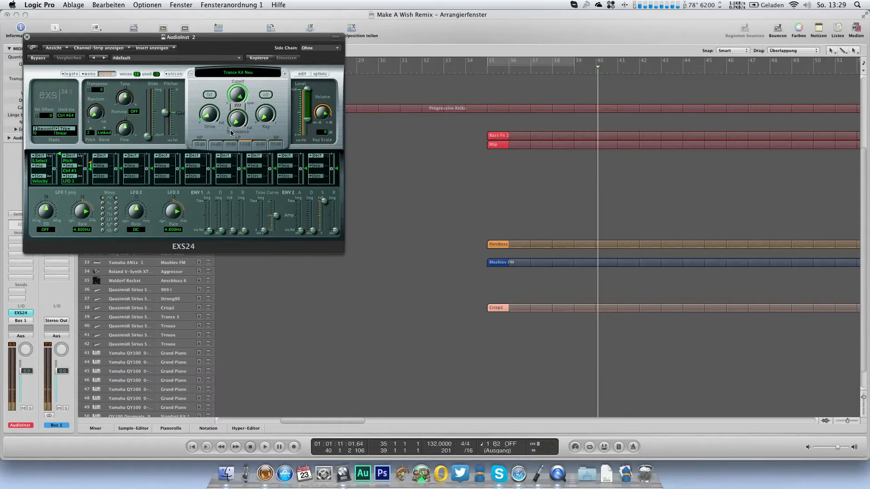
click(27, 36)
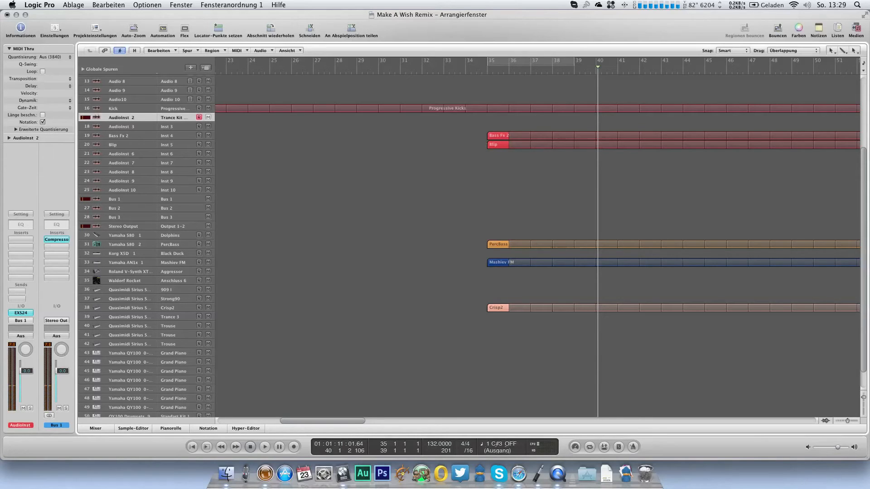
Step: Create a looped one-bar Trance Kit Neu region at bar 35 with A2 notes on beats 2 and 4, and lower the track's volume
click(495, 118)
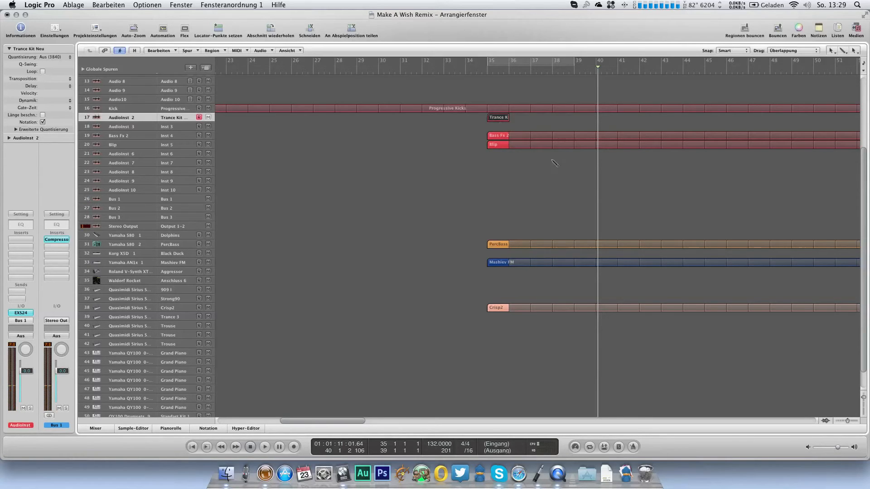
key(super+6)
scroll(83, 174, down, 2)
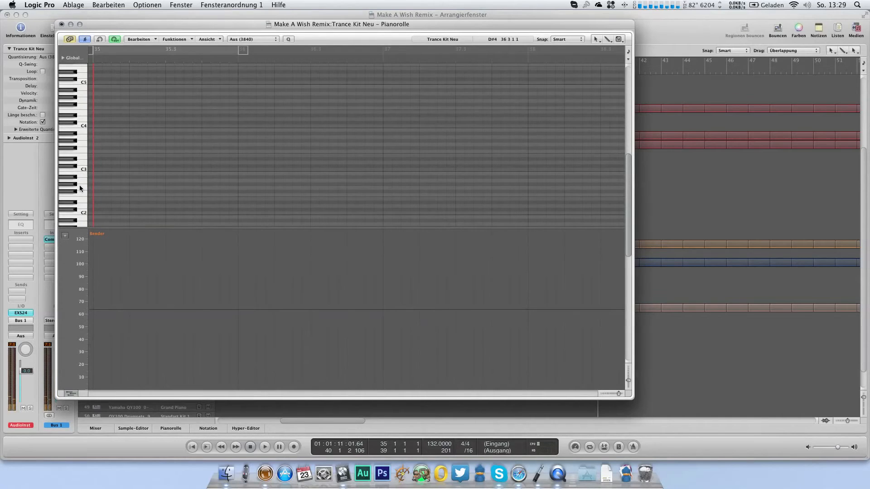
click(131, 181)
click(204, 178)
drag(206, 179, 207, 183)
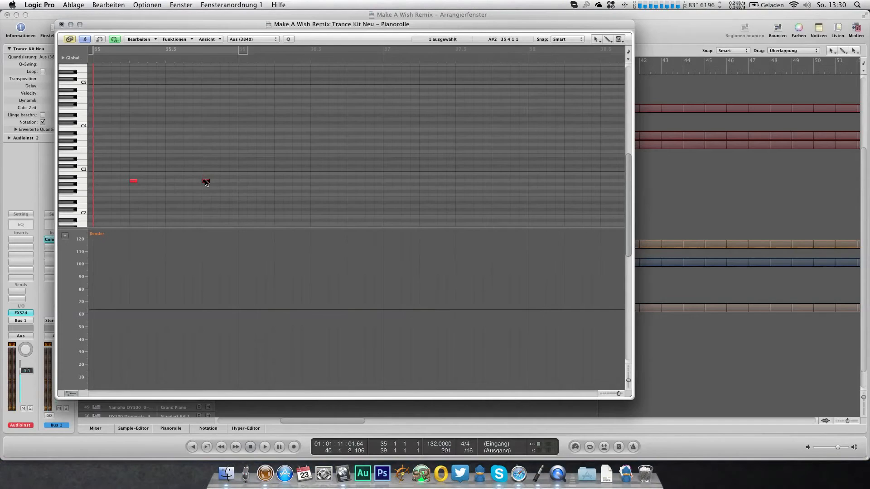
click(62, 24)
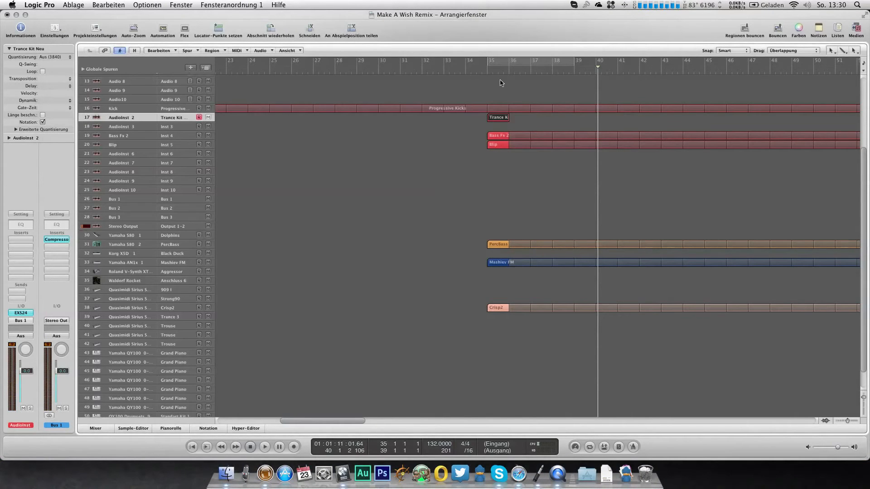
key(space)
key(l)
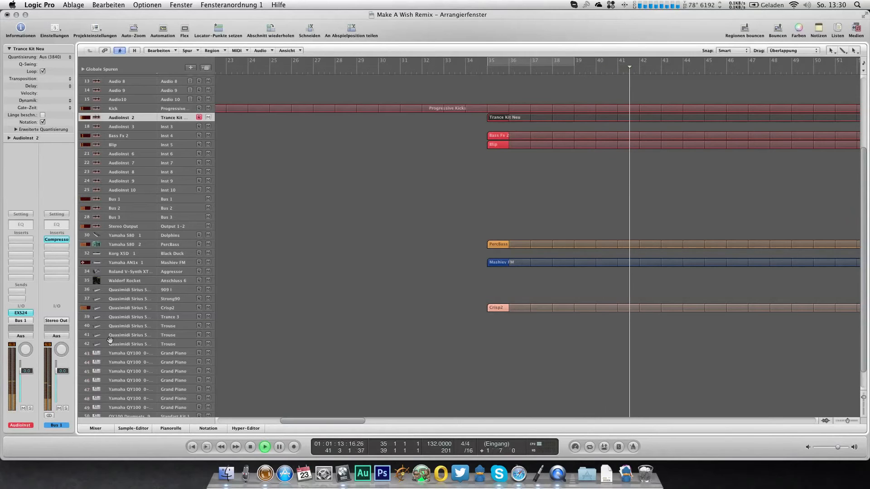
drag(28, 371, 28, 378)
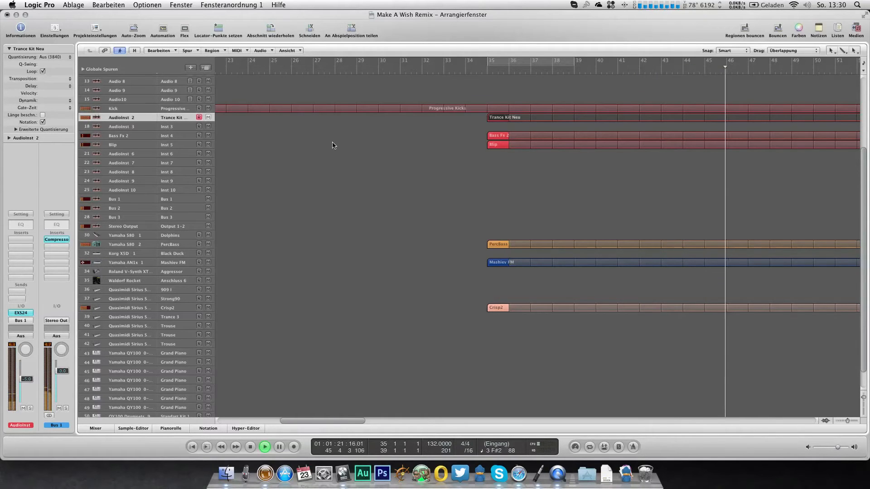
Step: Load a stereo EXS24 sampler on AudioInst 3 with the VEC4 Claps instrument
click(174, 127)
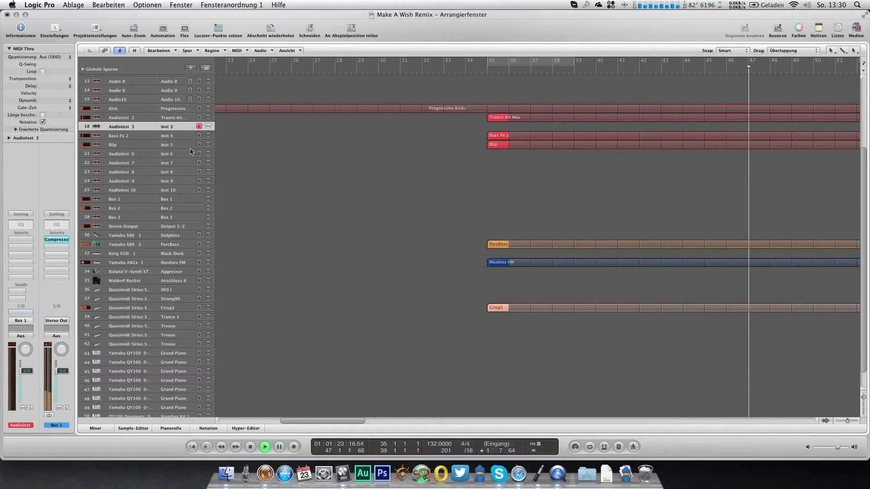
key(space)
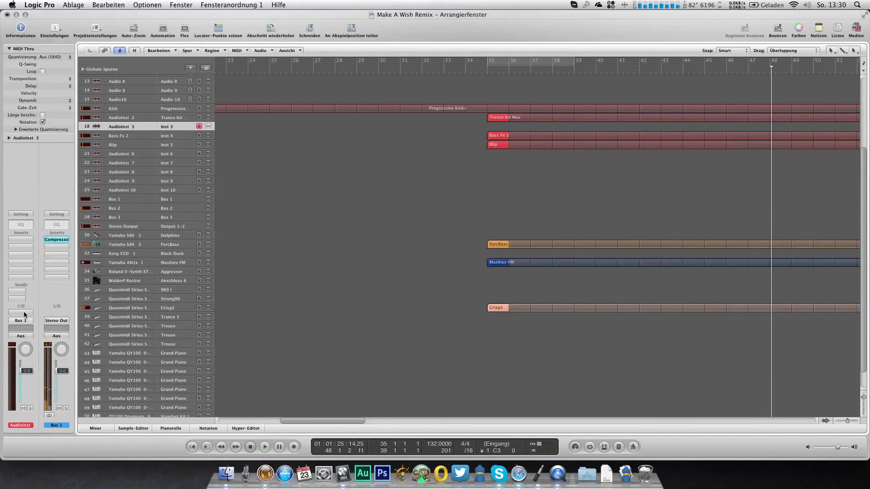
click(21, 312)
mouse_move(59, 389)
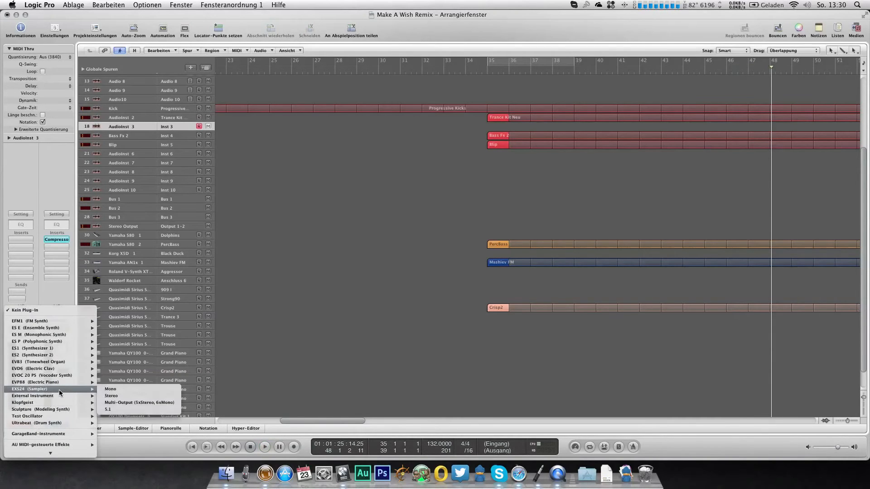
click(118, 395)
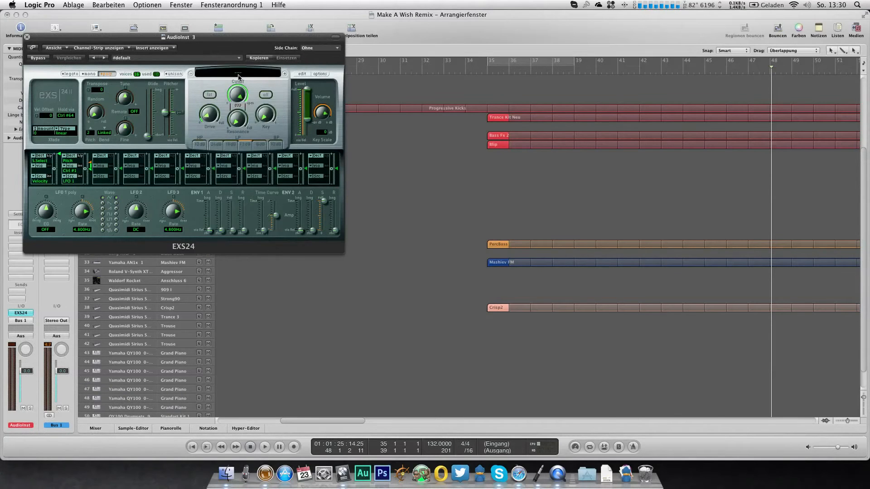
click(239, 74)
mouse_move(252, 165)
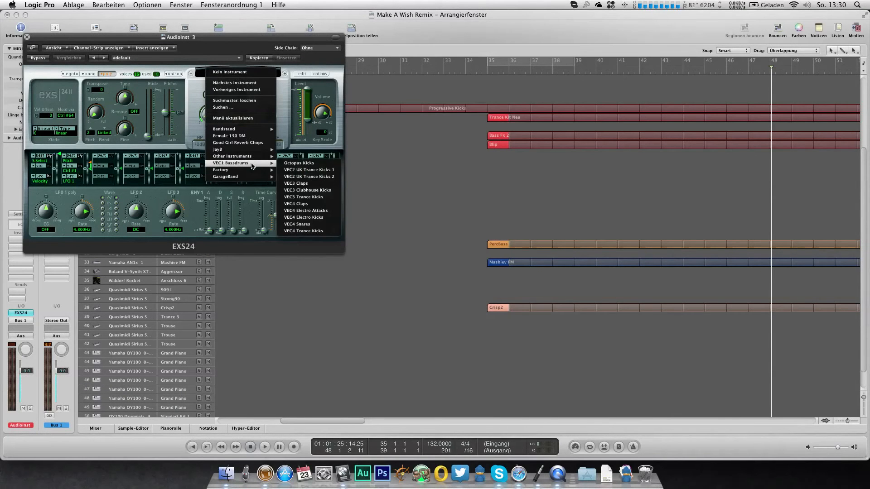
click(303, 204)
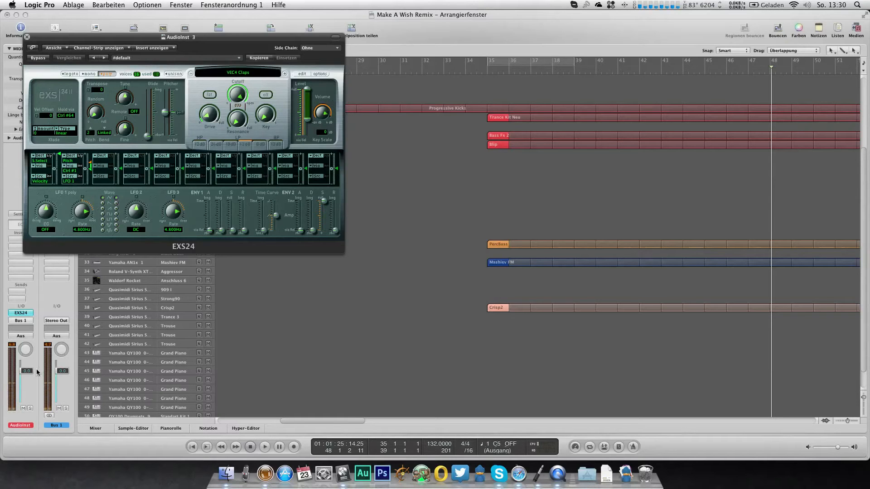
Step: Lower the AudioInst 3 claps channel's volume slightly and close its EXS24 sampler window
drag(27, 371, 26, 376)
click(43, 13)
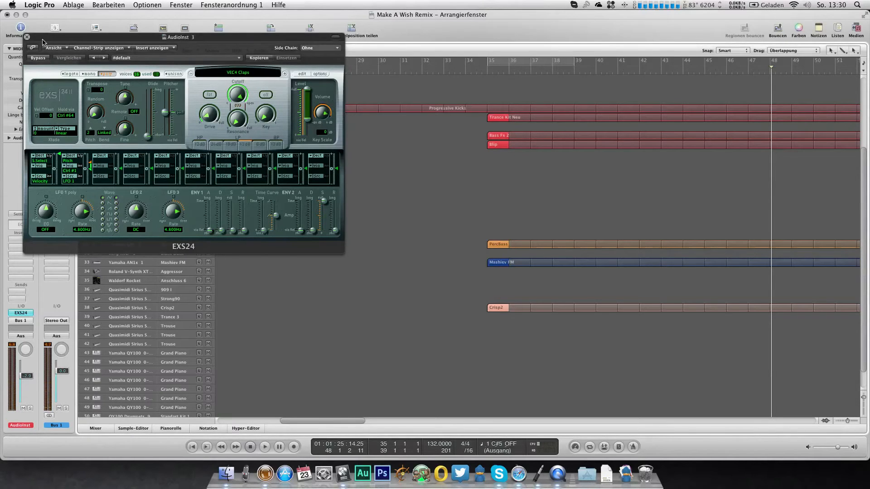
click(27, 37)
Step: Add a Channel EQ to the claps channel, boosting 10000 Hz by 9.5 dB and cutting 200 Hz by 19 dB with Q 0.10
click(23, 240)
click(23, 225)
double_click(23, 225)
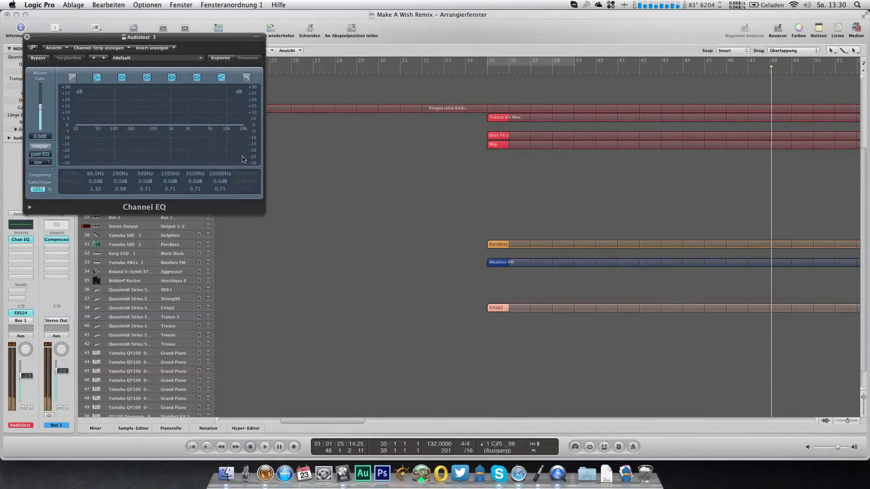
drag(220, 181, 220, 166)
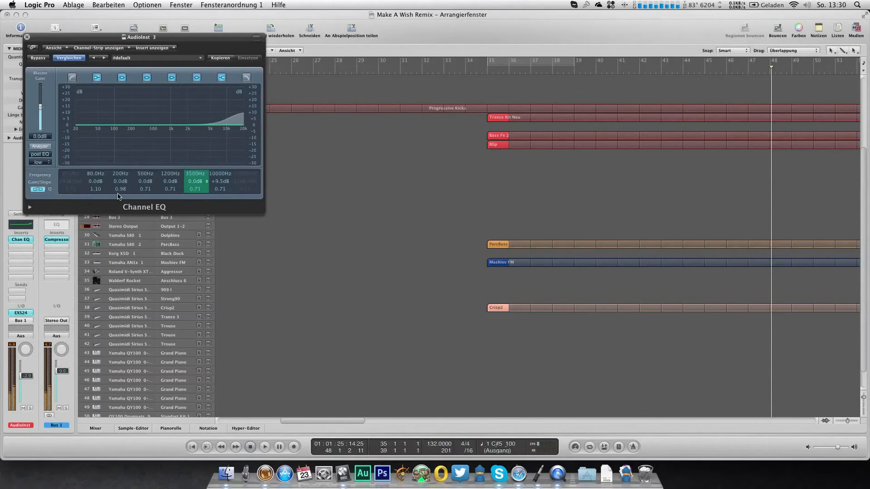
drag(120, 181, 121, 220)
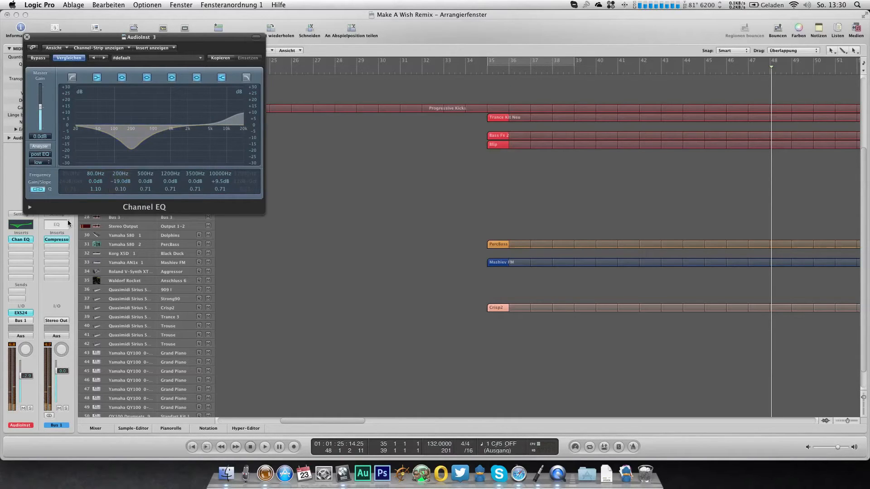
Step: Add a PlatinumVerb to the claps channel with 65% wet and a 2.15 s reverb time, and close both effect windows
click(18, 248)
mouse_move(48, 324)
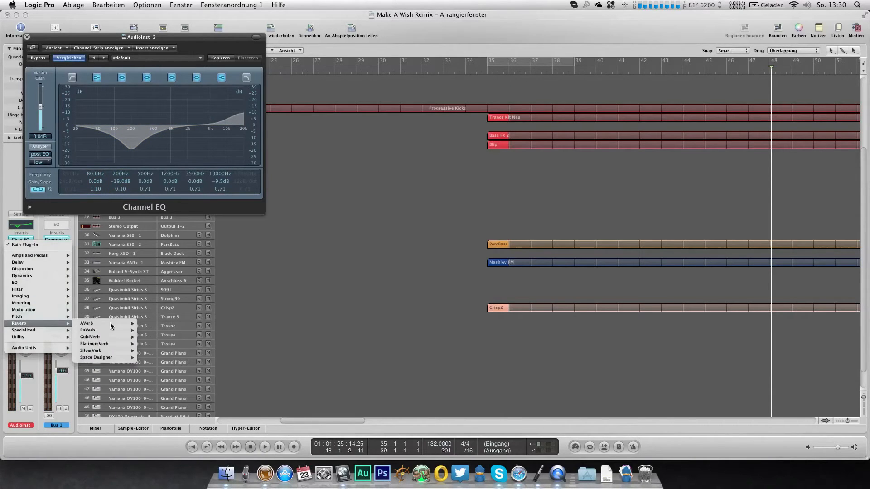
click(148, 342)
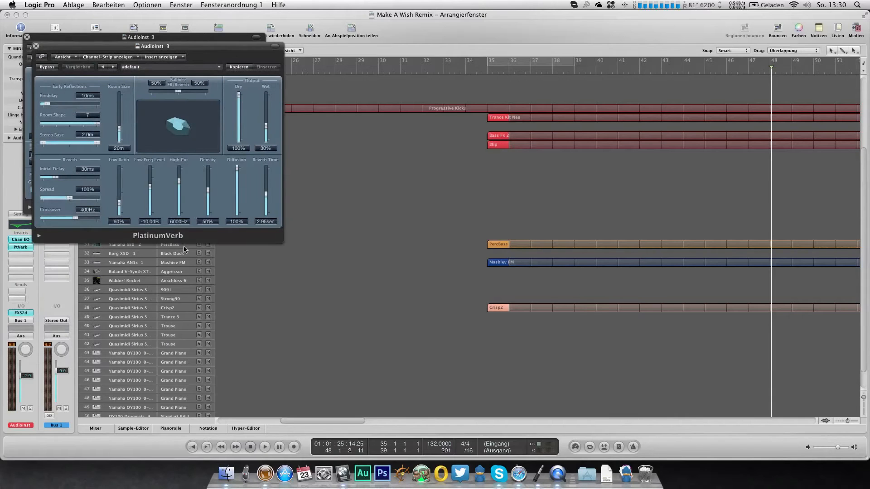
drag(266, 127, 268, 113)
drag(266, 193, 268, 198)
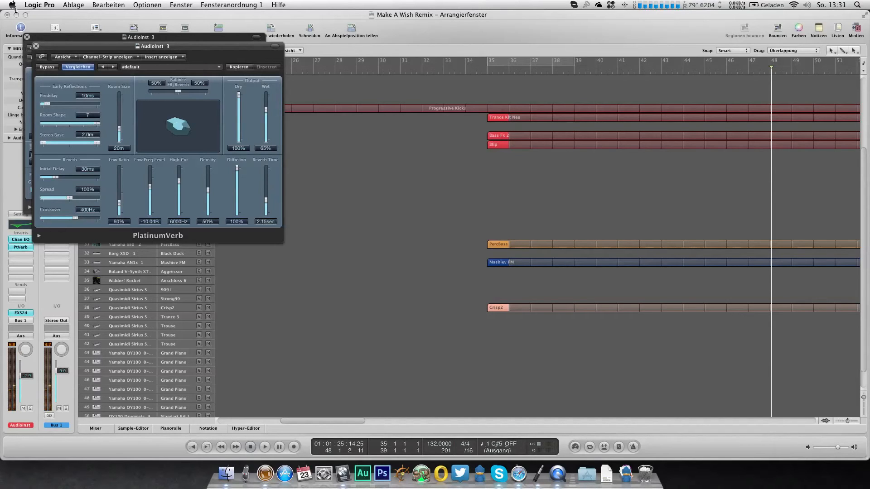
click(35, 45)
click(27, 37)
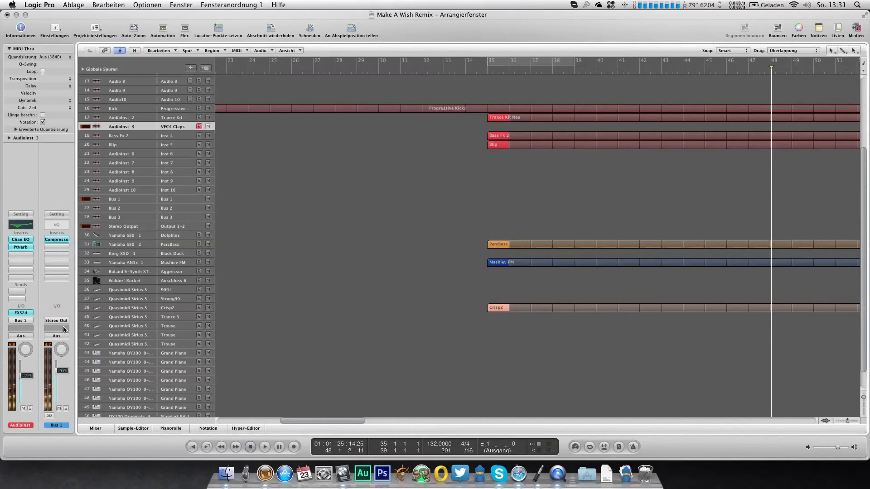
Step: Create a two-bar VEC4 Claps region at bar 35 on the AudioInst 3 track and open it in the piano roll
super+click(500, 130)
drag(509, 130, 525, 130)
key(super+6)
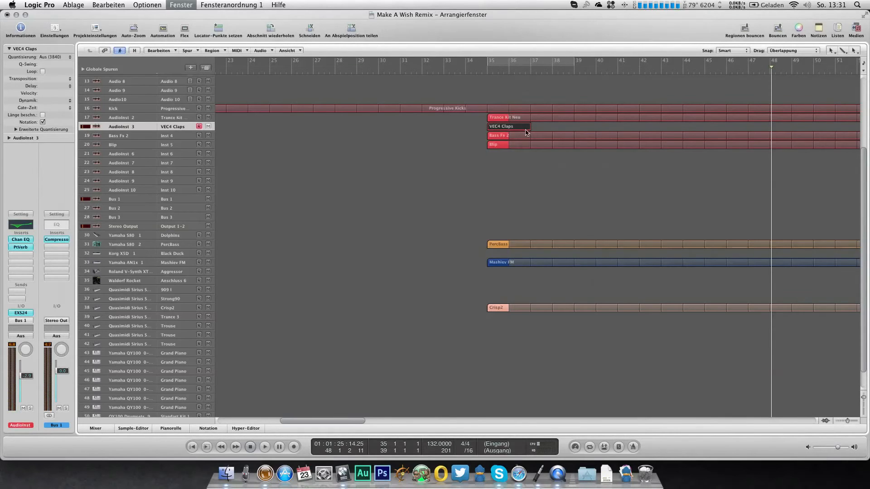
scroll(216, 176, down, 1)
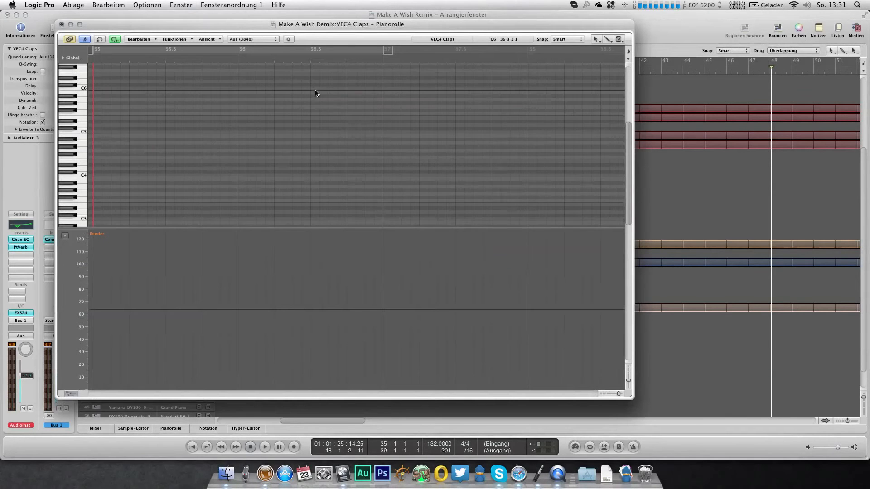
scroll(286, 120, down, 2)
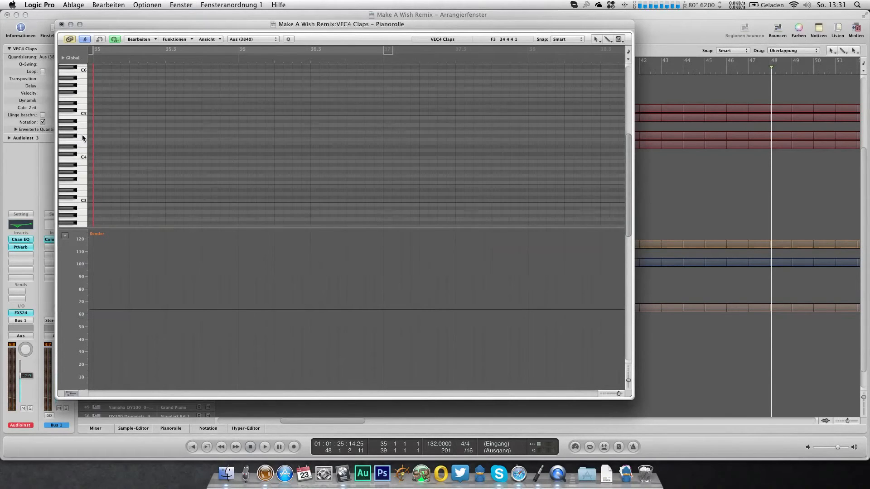
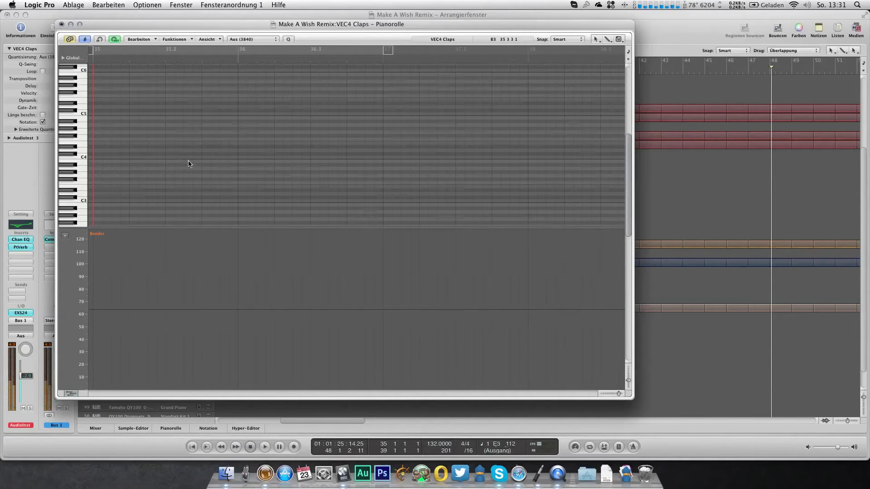
Step: Add an E3 note at 35 4 1 1 in the VEC4 Claps region, close its piano roll, and loop the region during playback
super+click(204, 187)
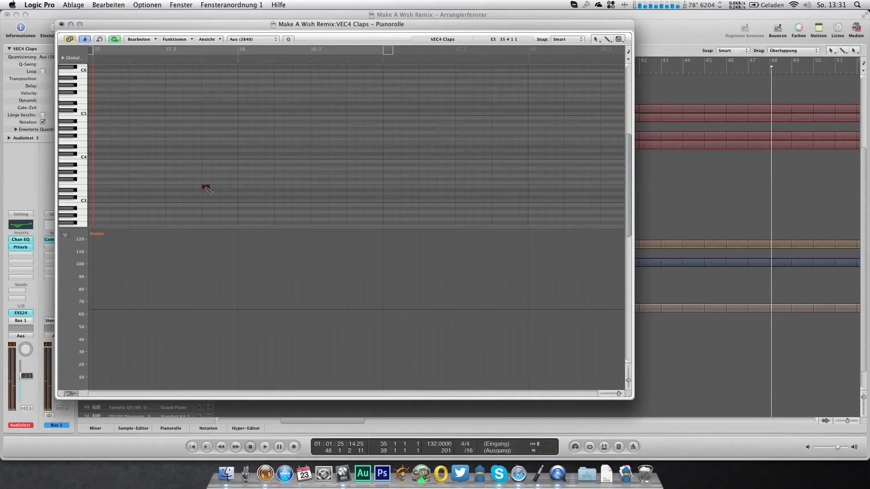
click(91, 61)
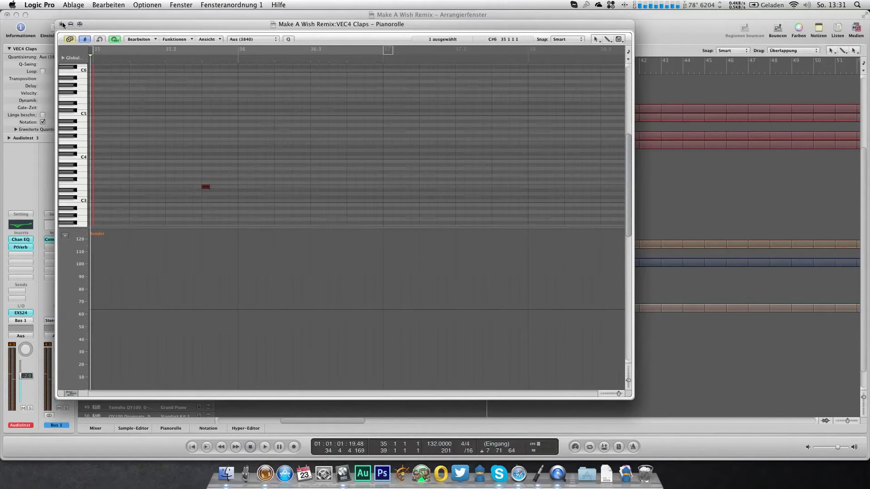
click(62, 25)
key(space)
key(l)
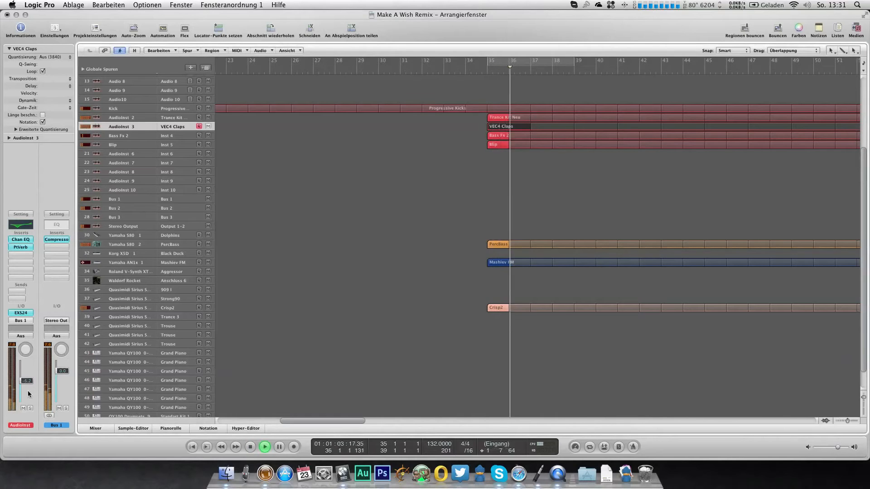
Step: Set the claps PlatinumVerb to 70% dry, 100% wet and a 14%/86% ER/reverb balance, and raise the channel to -15.4 dB
click(19, 247)
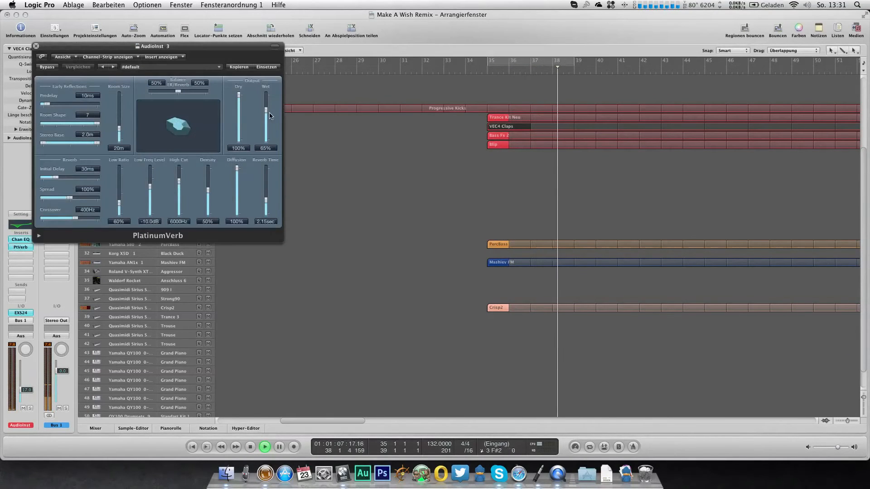
drag(268, 97, 239, 112)
drag(179, 92, 203, 92)
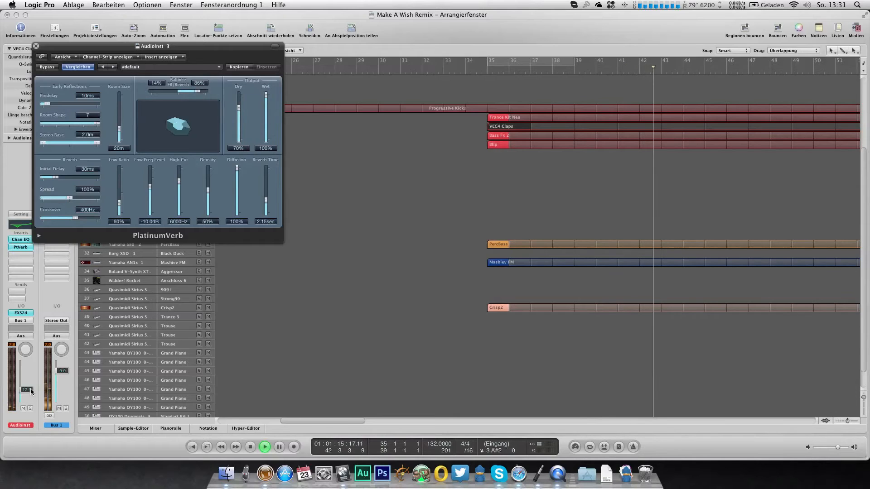
drag(31, 392, 31, 390)
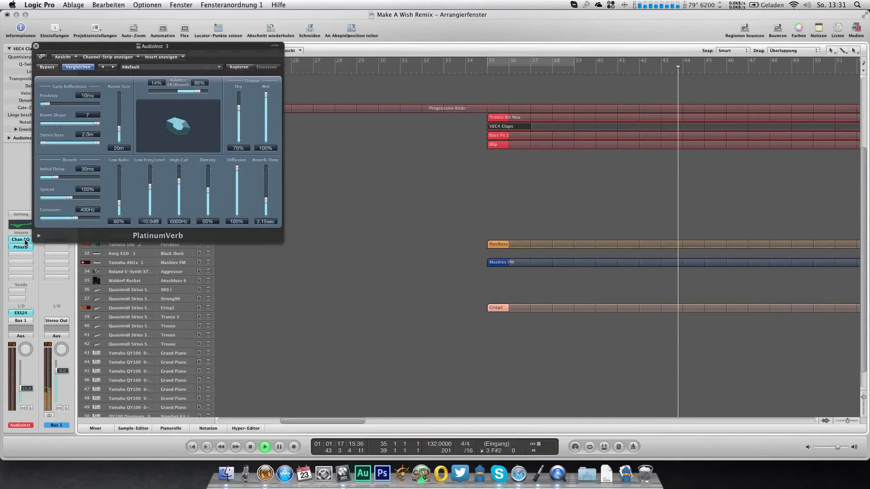
Step: Set the high shelf of the claps Channel EQ to 4750 Hz, close both effect windows, and stop and save the project
click(25, 241)
drag(215, 195, 215, 200)
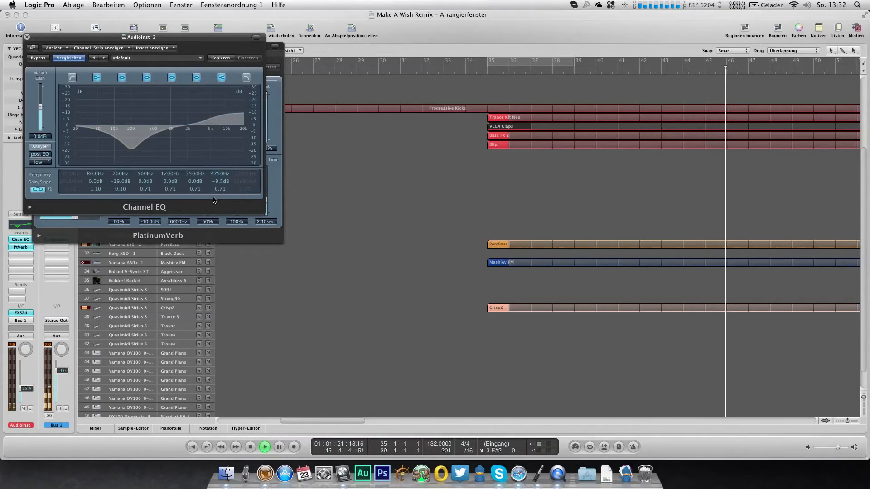
click(27, 36)
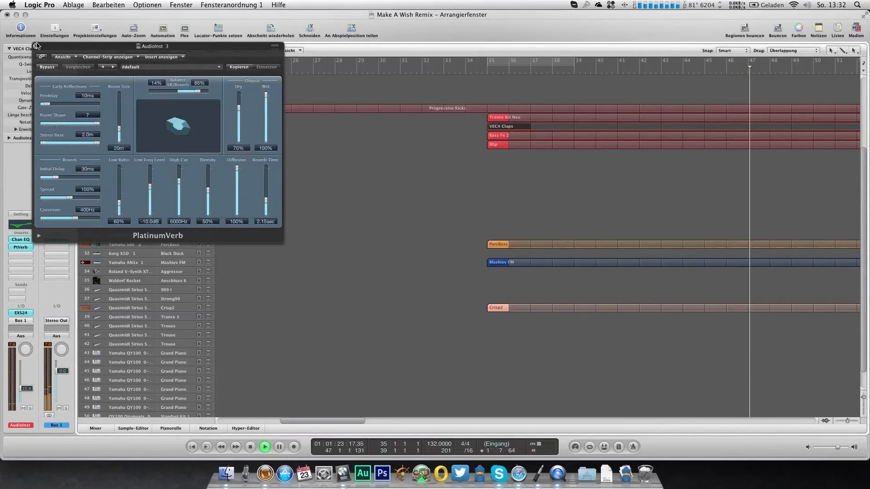
click(36, 45)
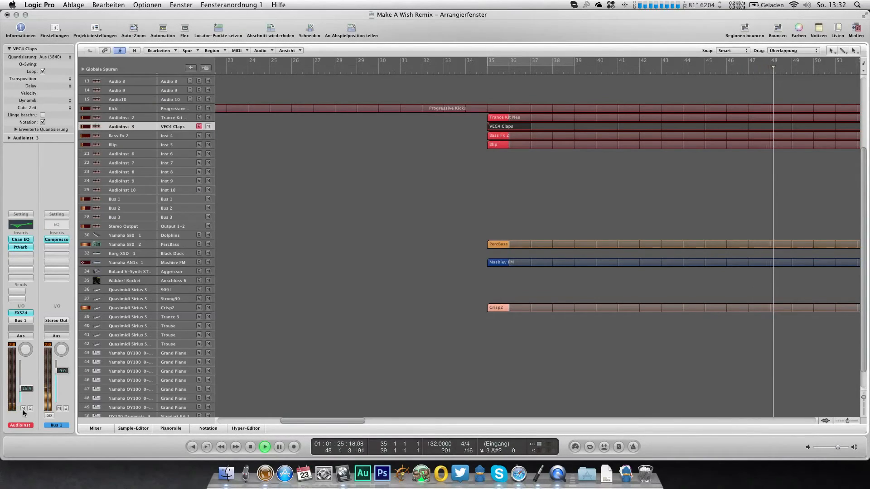
key(space)
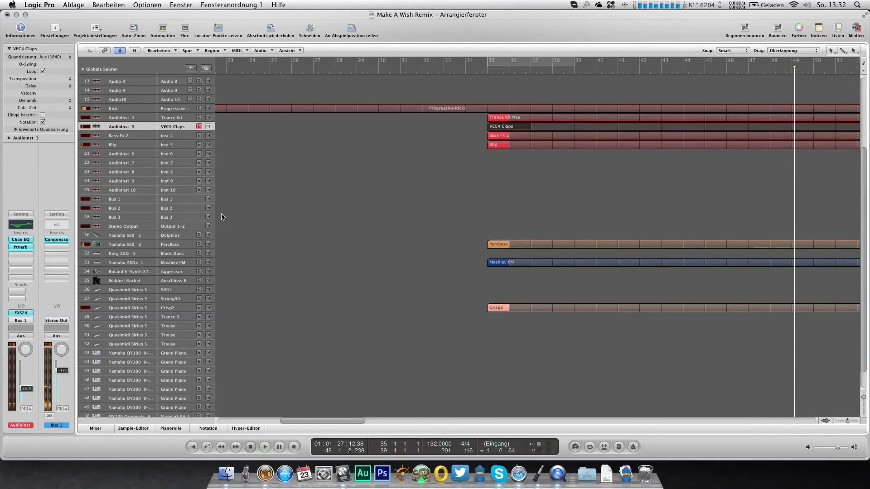
key(super+s)
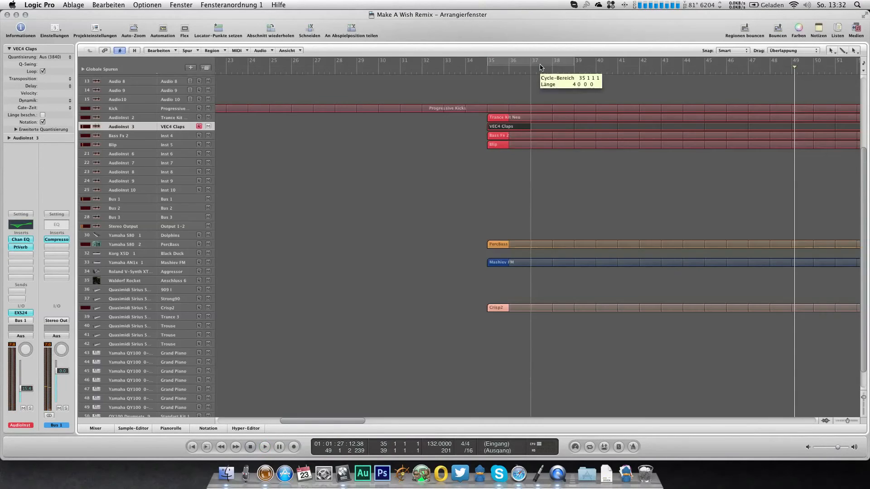
Step: Move the looped Trance Kit Neu region to start at bar 43 and place the playhead just before bar 35 with cycling off
click(540, 65)
drag(501, 118, 675, 119)
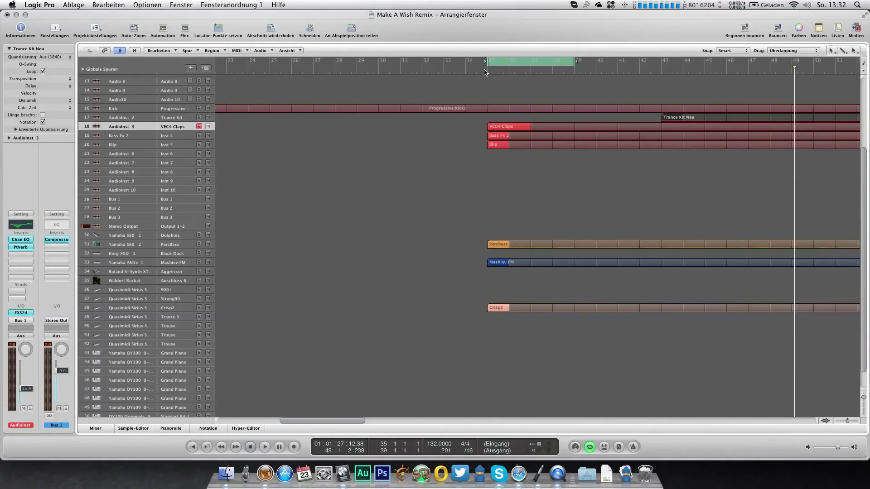
click(484, 72)
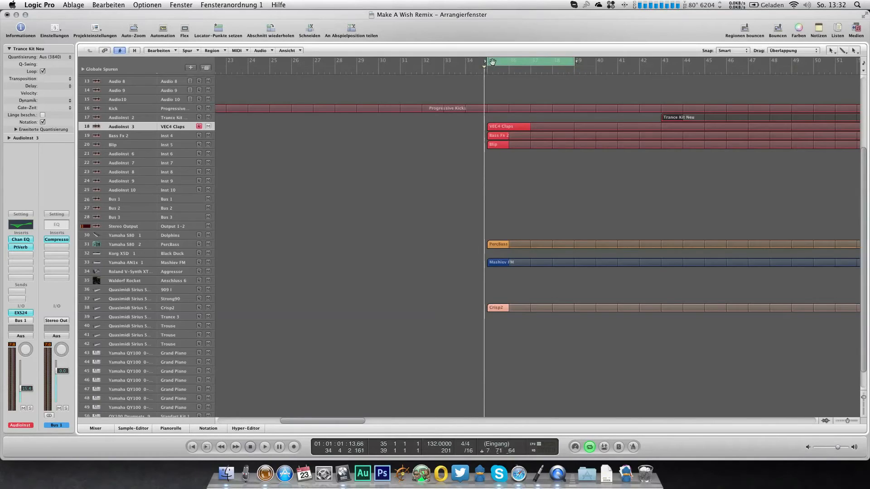
key(c)
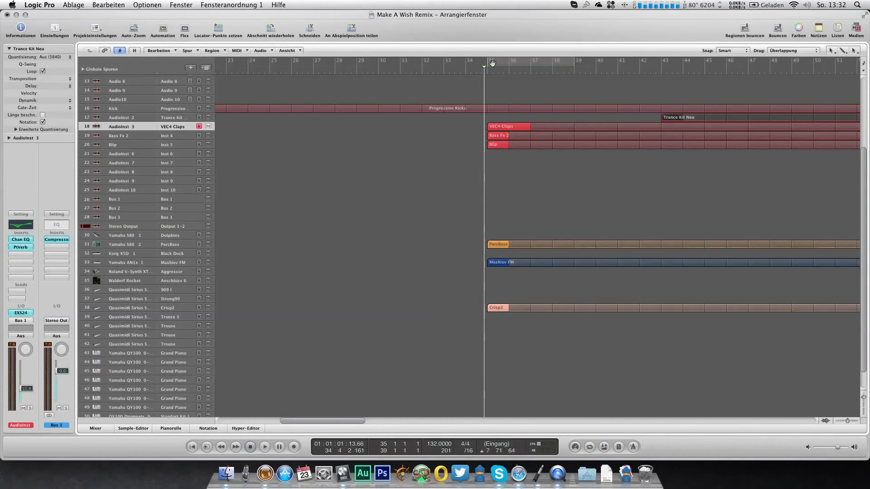
Step: Duplicate the Quasimidi Sirius Trance 3 track twice, choose the Trance 3 program on the last copy, and lower its volume
click(179, 329)
click(181, 320)
key(super+d)
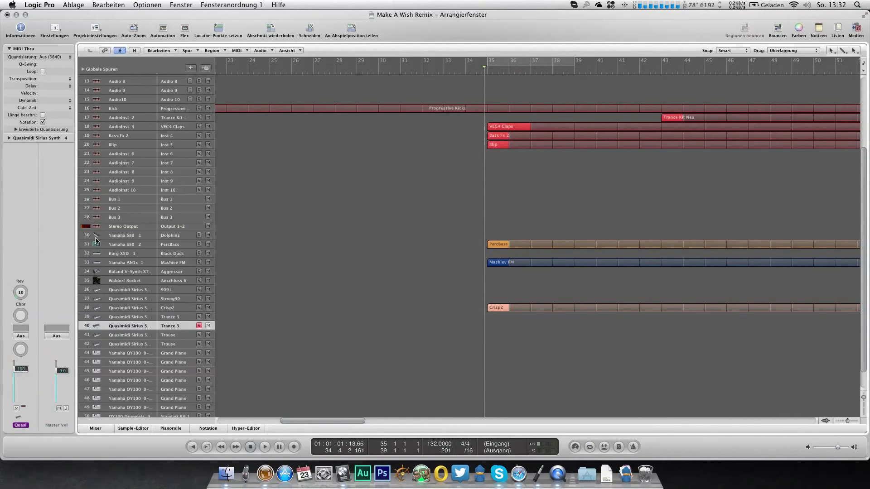
key(super+d)
double_click(51, 139)
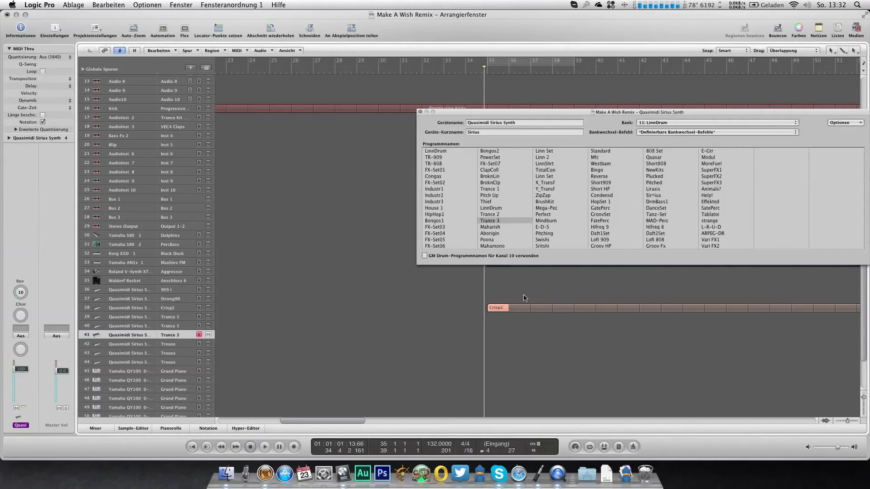
click(488, 220)
click(420, 112)
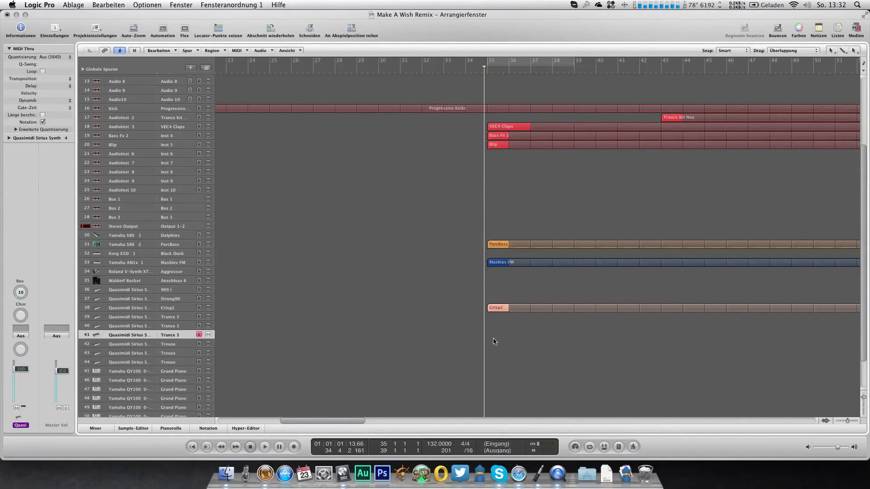
drag(36, 370, 37, 380)
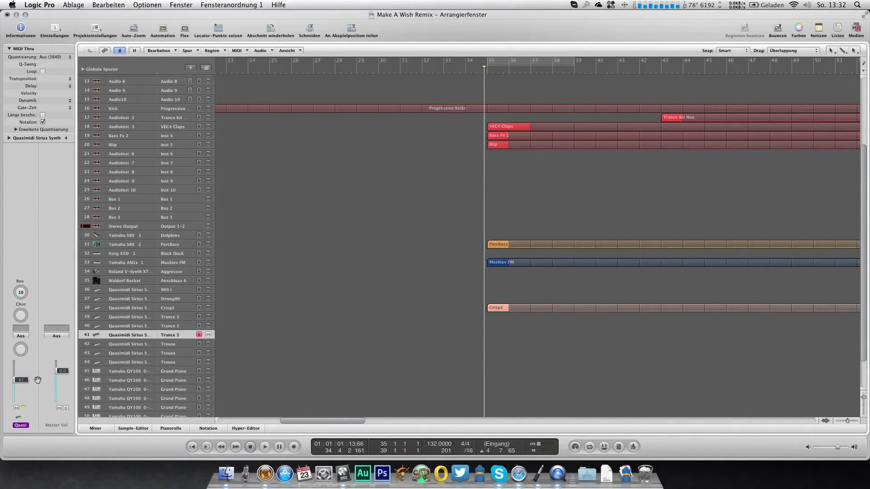
Step: Create a looped one-bar Trance 3 region at bar 35 on track 41, enter its drum notes in the piano roll, and play it
key(space)
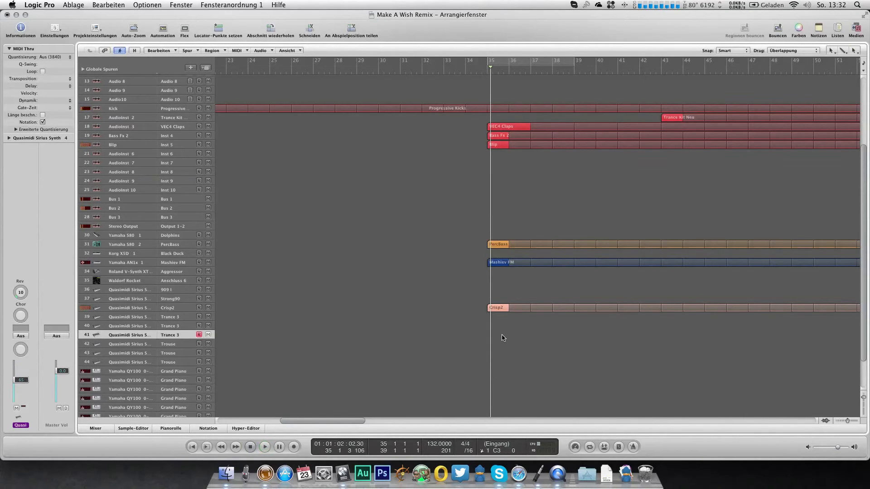
double_click(502, 335)
double_click(502, 335)
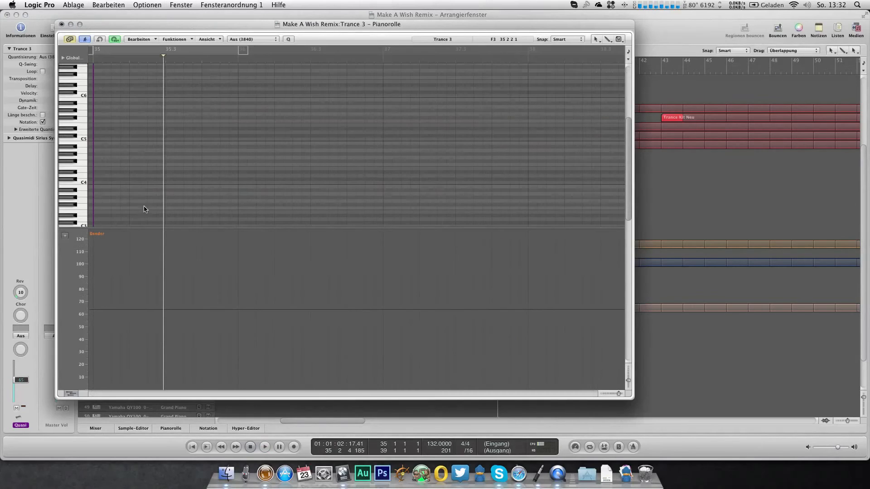
click(77, 194)
click(97, 150)
drag(206, 150, 202, 162)
click(62, 25)
key(space)
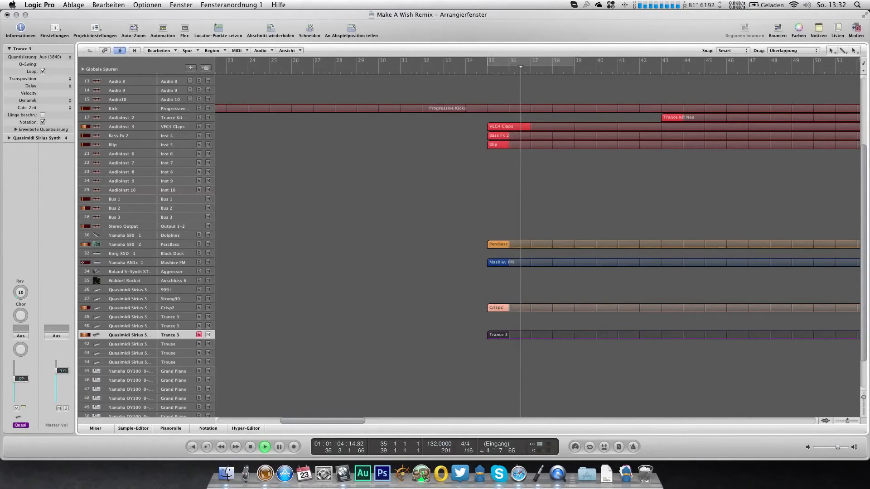
Step: Move the looped VEC4 Claps region to start at bar 43 and raise the Bass Fx 2 channel's volume
drag(507, 127, 675, 128)
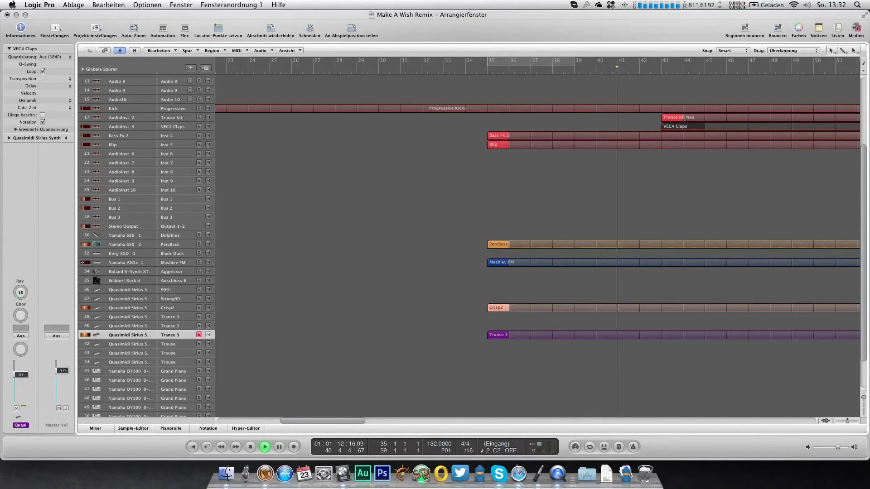
click(174, 136)
drag(22, 380, 23, 370)
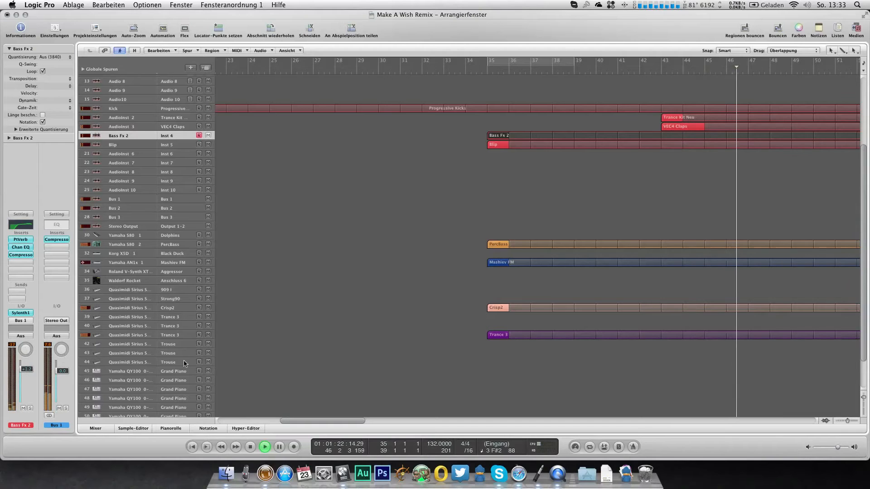
Step: Open the mixer and add a Channel EQ with analyzer to An1x In, boosting 3900 Hz by 15.5 dB with Q 0.47
scroll(343, 190, up, 4)
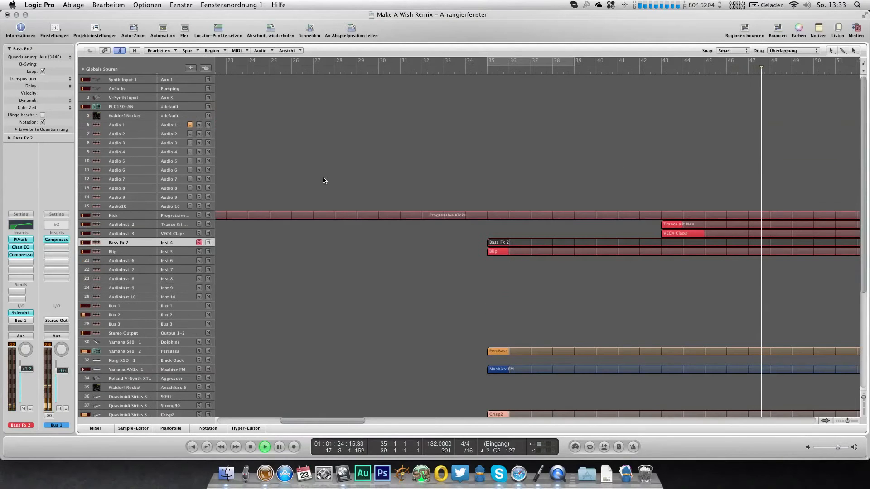
scroll(354, 264, down, 4)
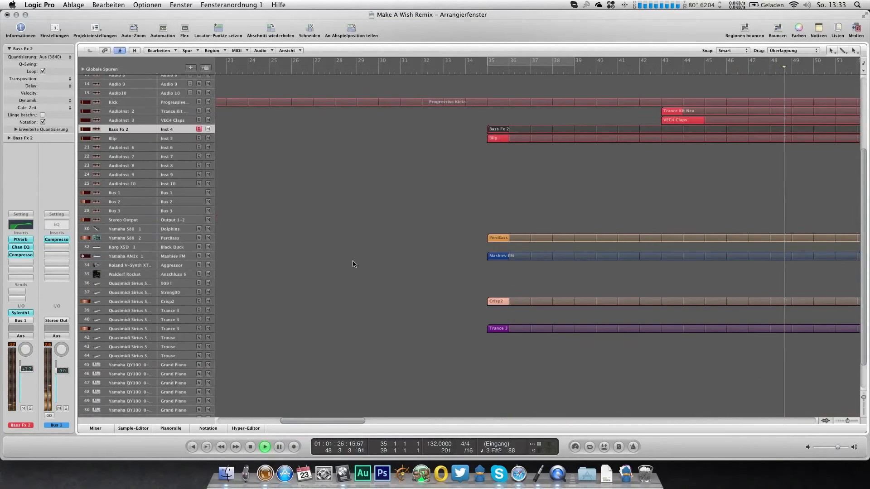
scroll(304, 214, up, 4)
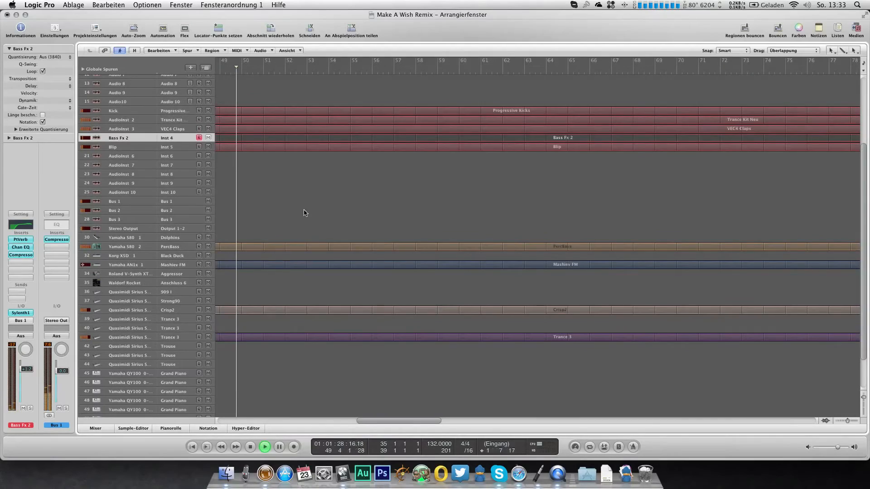
key(2)
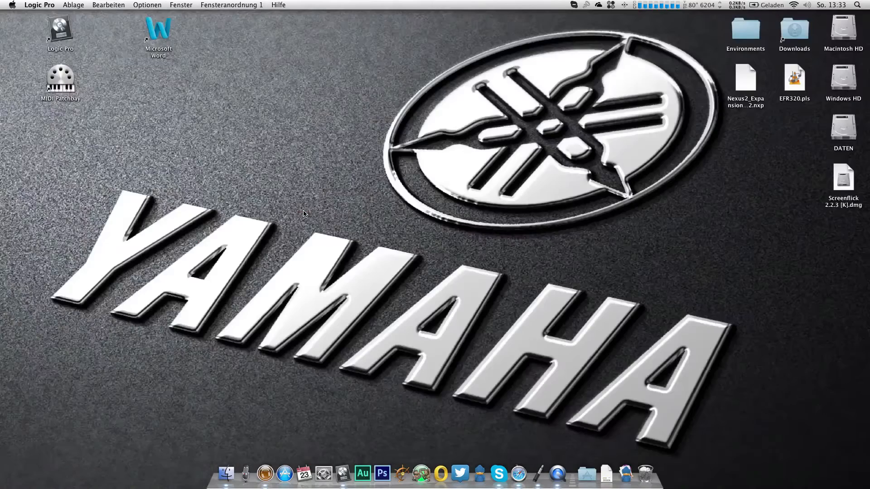
key(3)
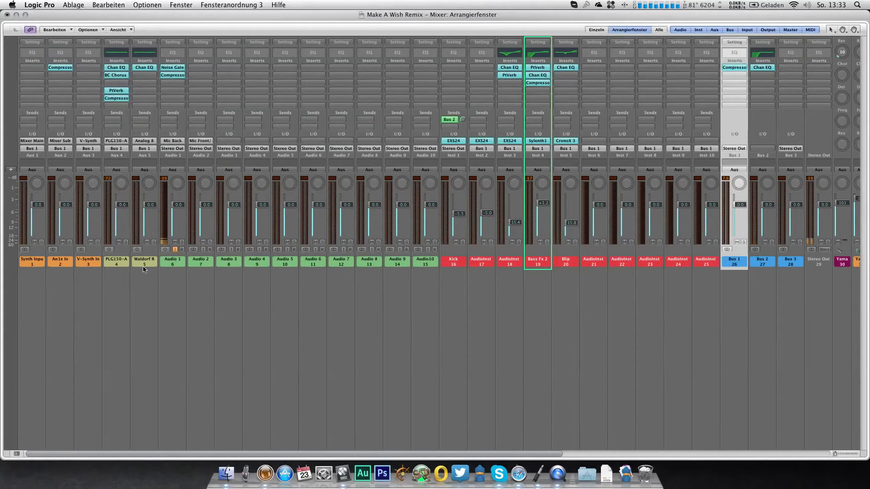
double_click(58, 55)
click(46, 149)
mouse_move(221, 181)
mouse_down()
mouse_move(219, 168)
mouse_move(215, 205)
mouse_move(219, 192)
mouse_up()
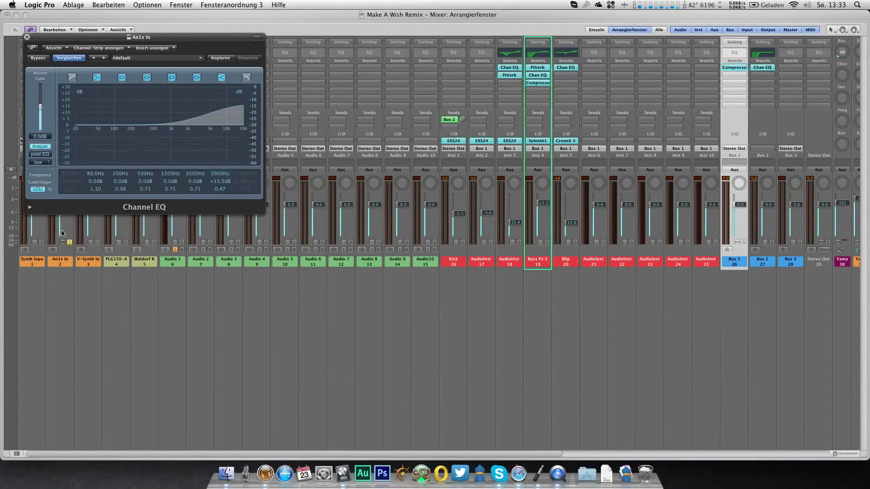
Step: Make the Audio 1 mic channel solo safe, solo An1x In again, and move its EQ window clear of the channel strips
click(70, 242)
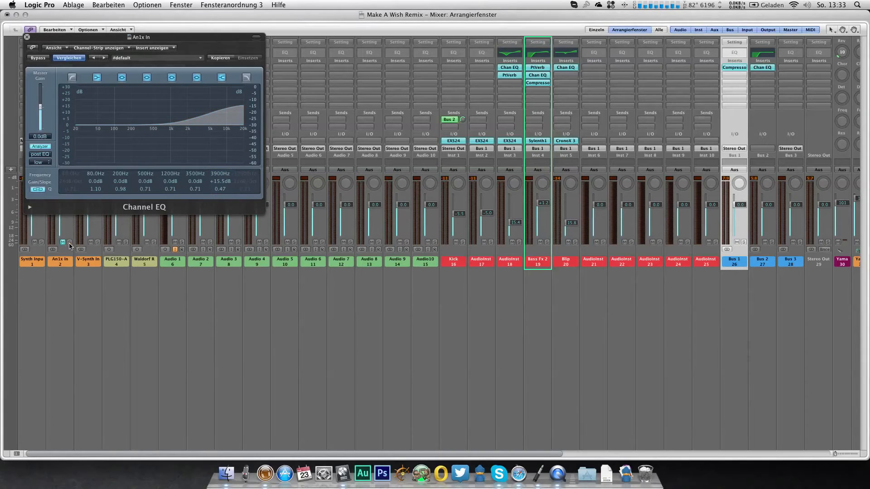
click(183, 244)
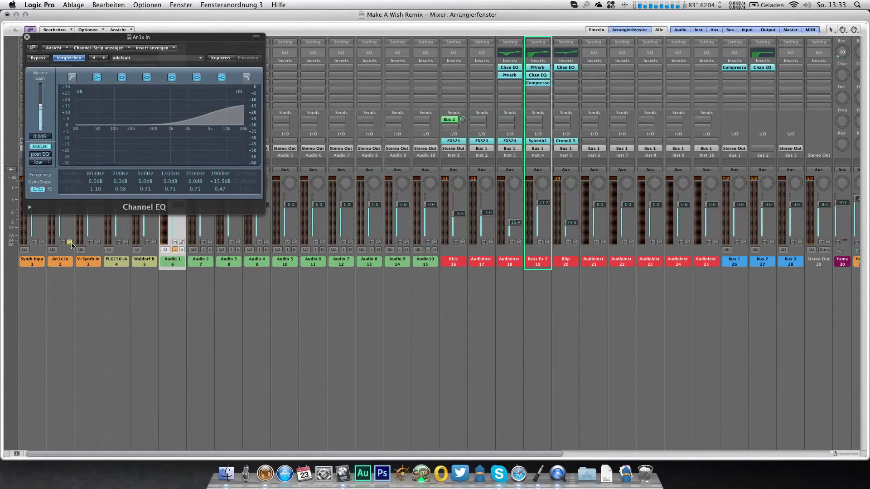
drag(186, 39, 413, 192)
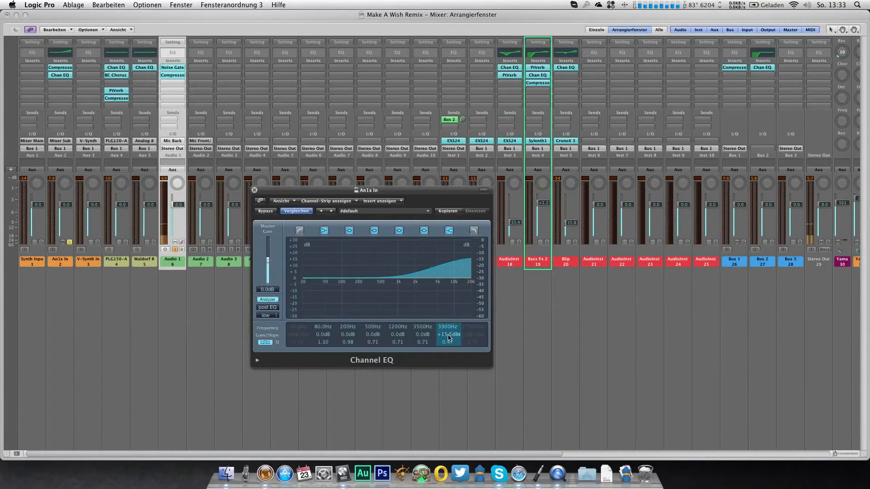
Step: Set the An1x In EQ's high shelf to +11.5 dB, cut 510 Hz by 3.5 dB with Q 0.23, and unsolo the channel
key(space)
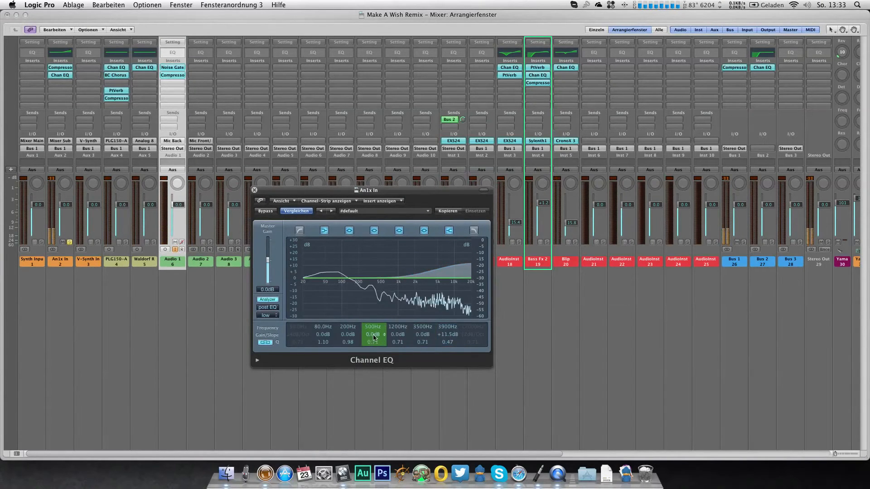
drag(397, 334, 394, 354)
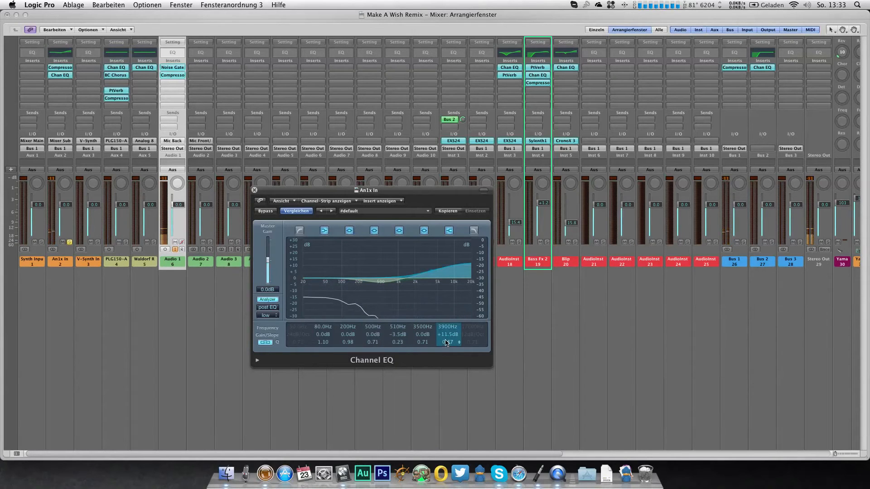
click(70, 242)
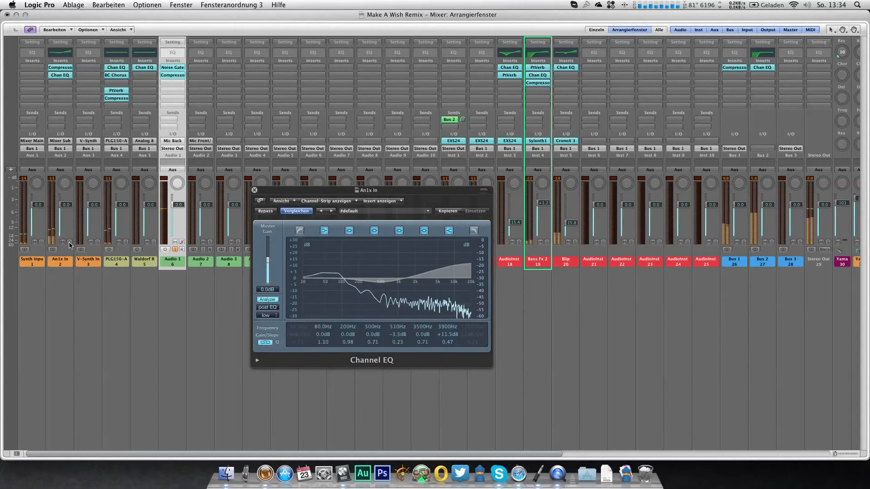
Step: Set the An1x In EQ's high shelf to +8.5 dB and 510 Hz to -1.0 dB, and boost 200 Hz with Q 0.43
drag(447, 335, 447, 341)
drag(394, 340, 394, 335)
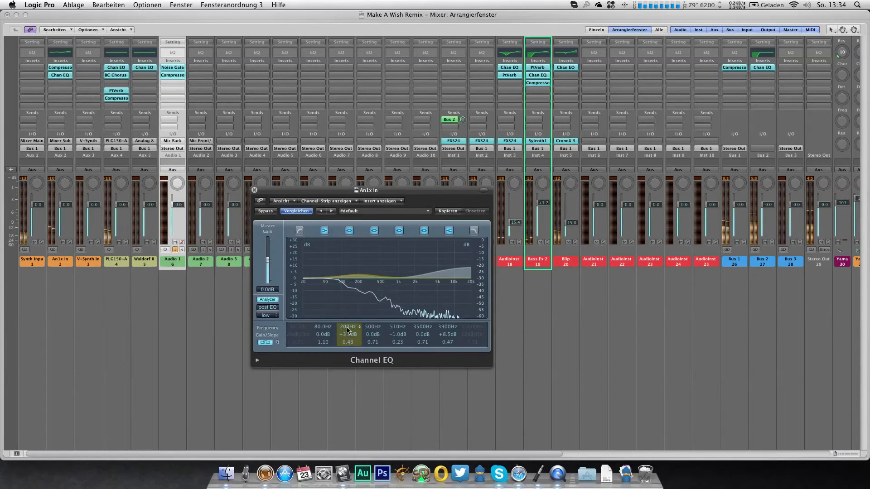
click(254, 190)
click(253, 191)
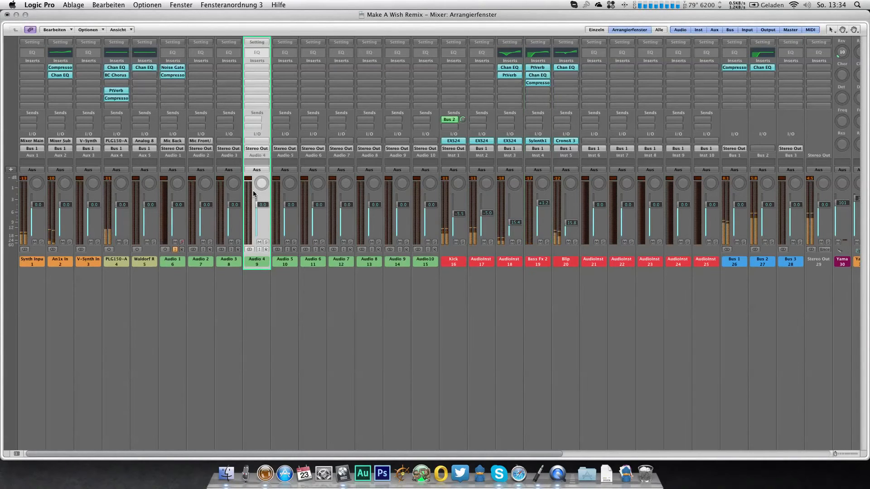
click(70, 252)
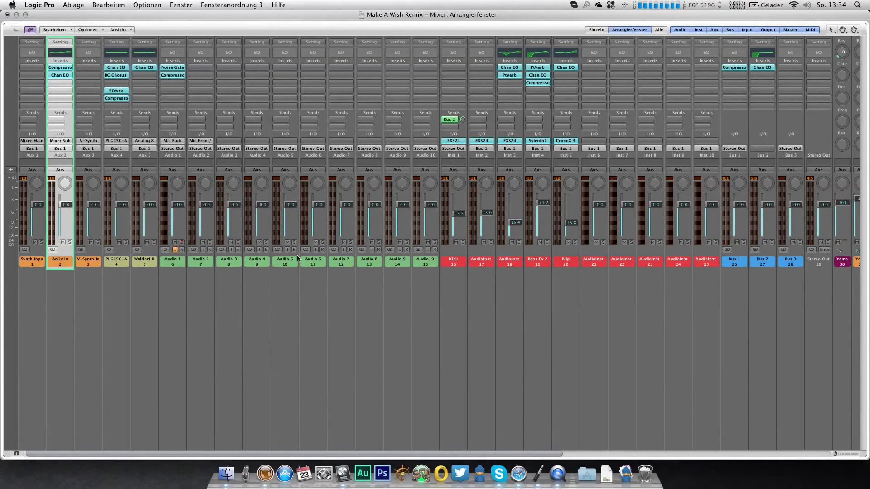
Step: In the arrangement, create a region with one note at bar 35 on track 40, the Quasimidi Sirius Trance 3 track
key(1)
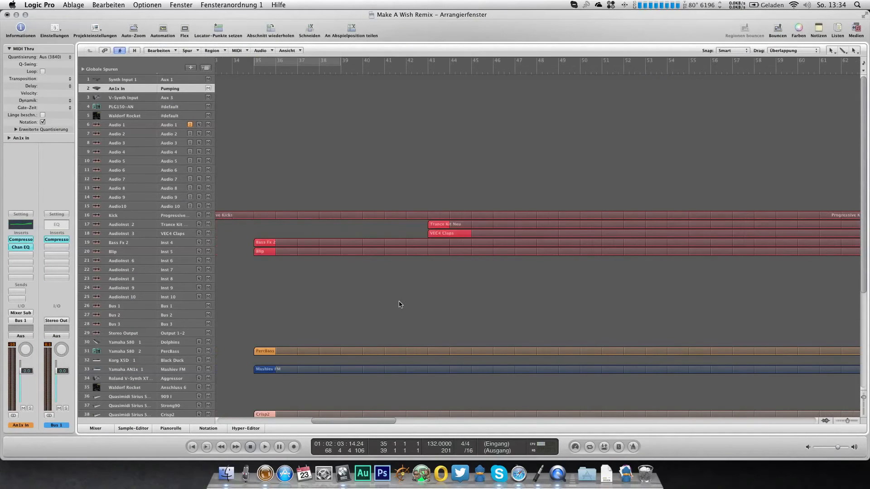
scroll(400, 303, left, 5)
click(360, 70)
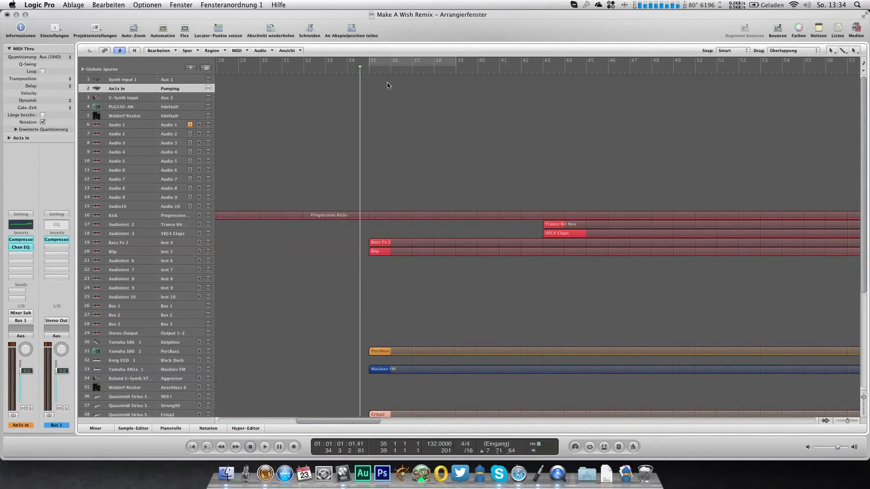
scroll(420, 123, down, 5)
scroll(419, 124, down, 3)
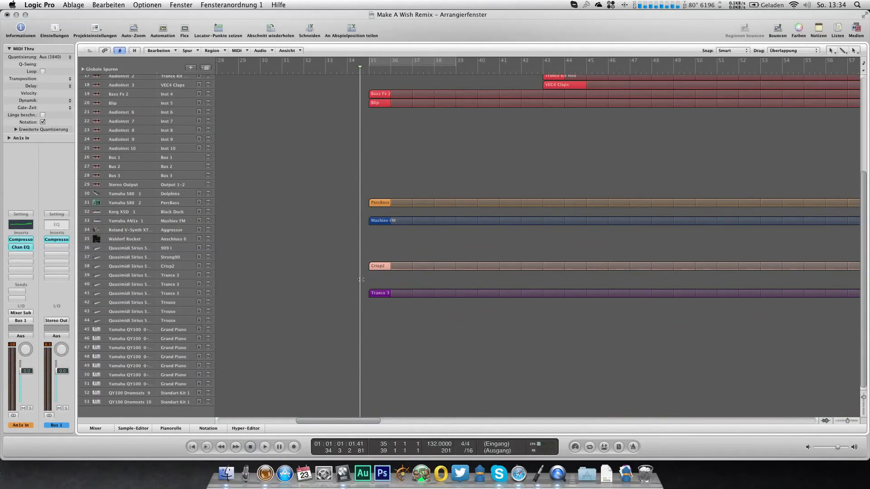
double_click(378, 286)
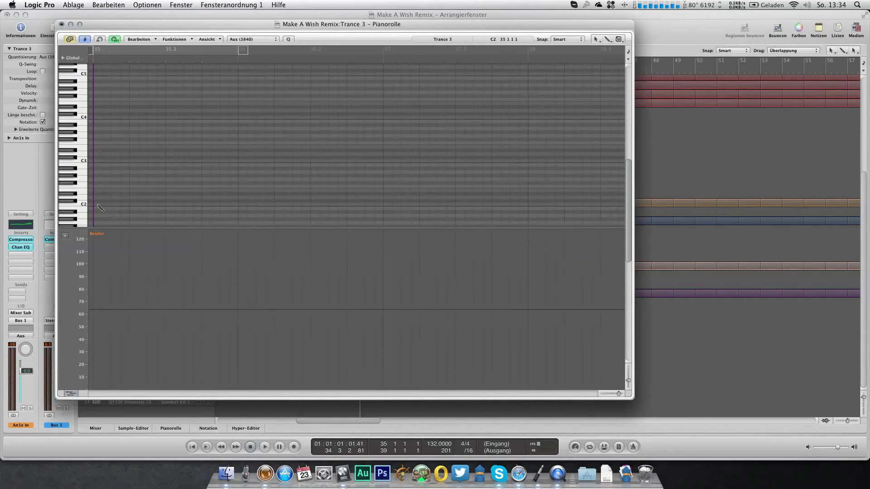
drag(98, 205, 98, 190)
click(62, 24)
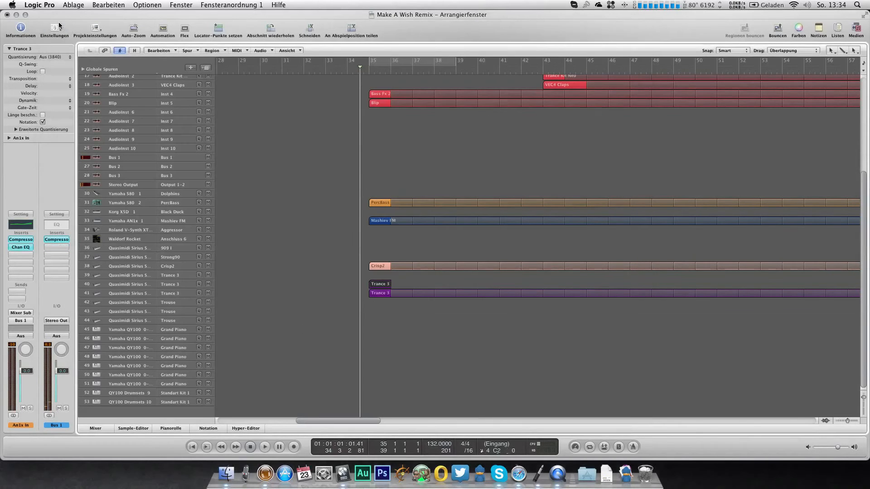
Step: Play the arrangement from just before bar 35 and set the Overblast high gain in the synth effects editor to +10.1 dB
click(178, 292)
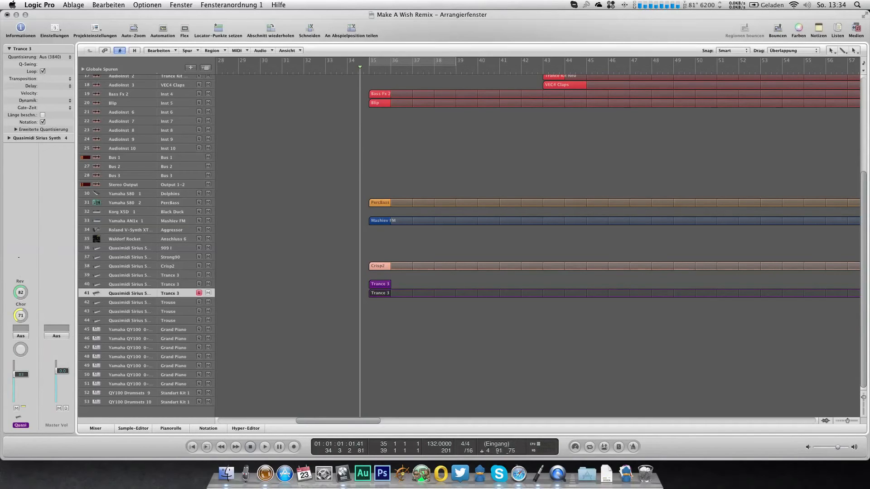
key(space)
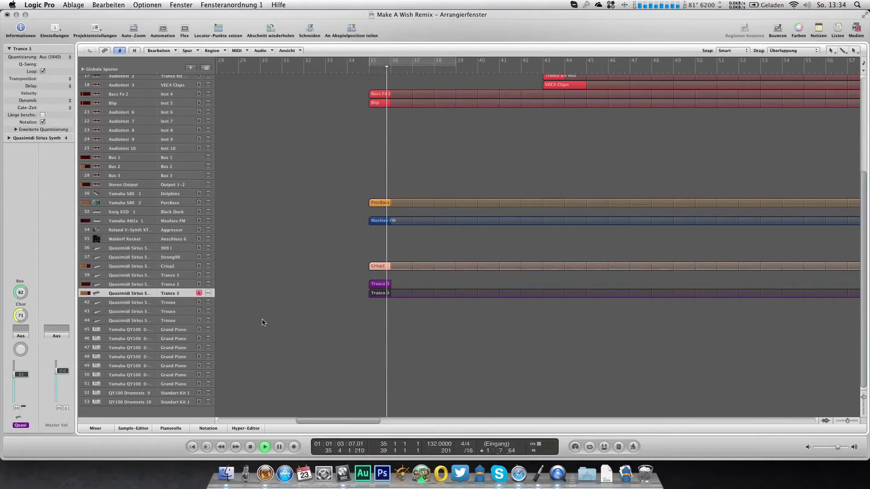
scroll(260, 322, up, 3)
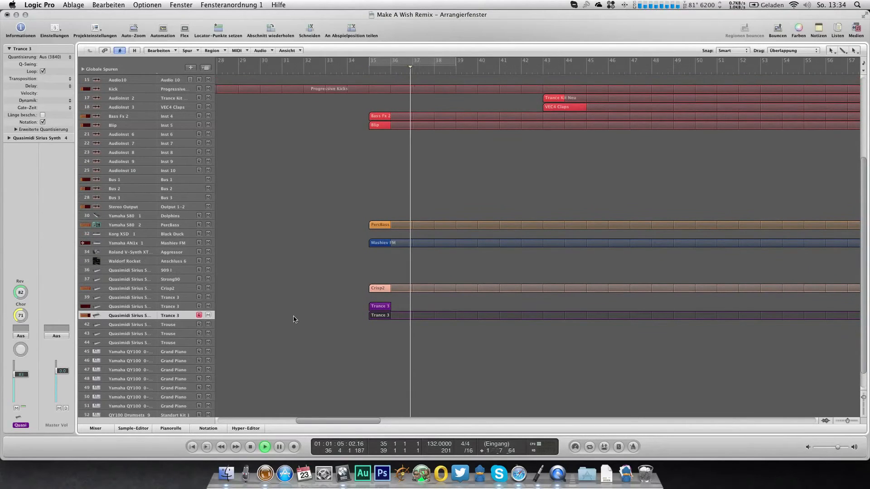
key(2)
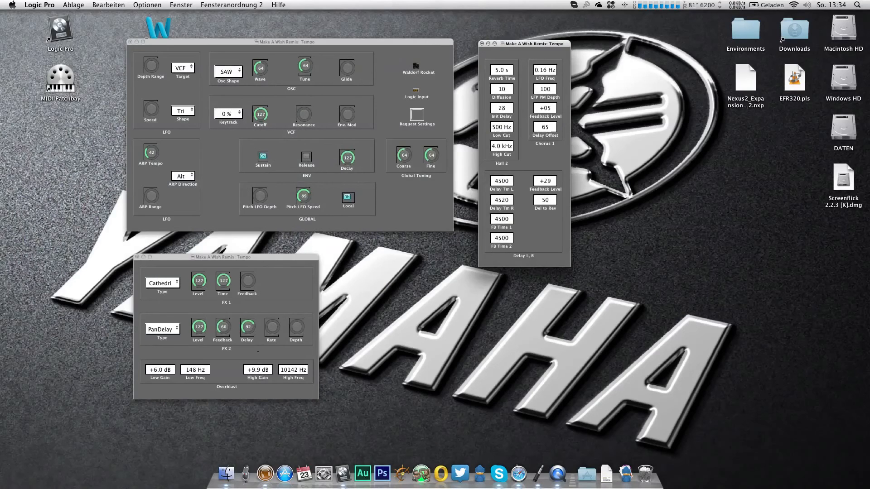
click(258, 352)
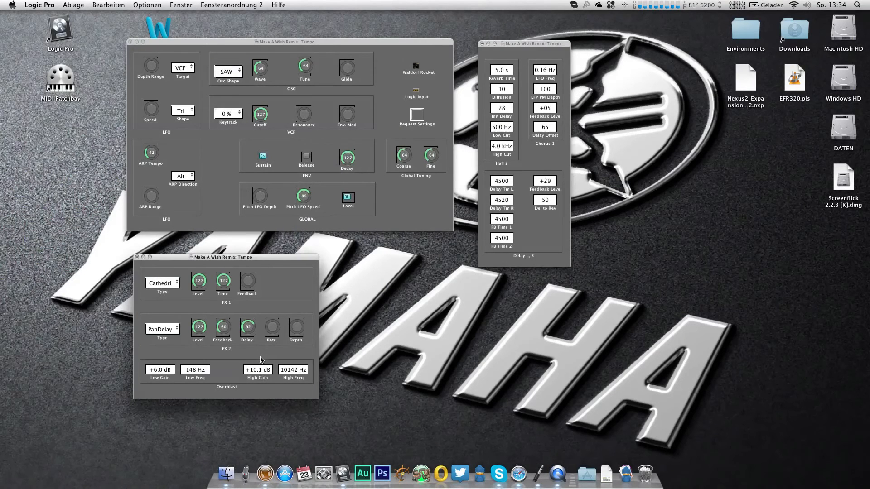
key(1)
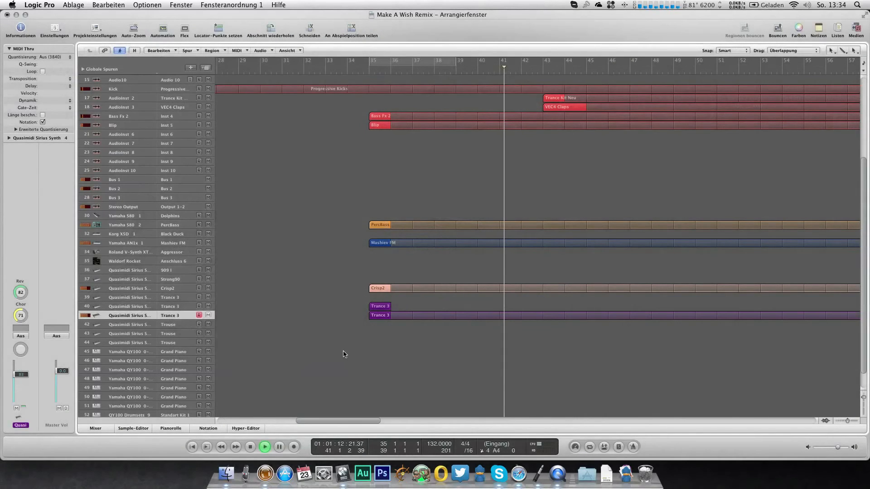
Step: Copy the Trance 3 region on track 40 to bar 43 and set the copy's note to C#2 in the event list
scroll(443, 253, up, 3)
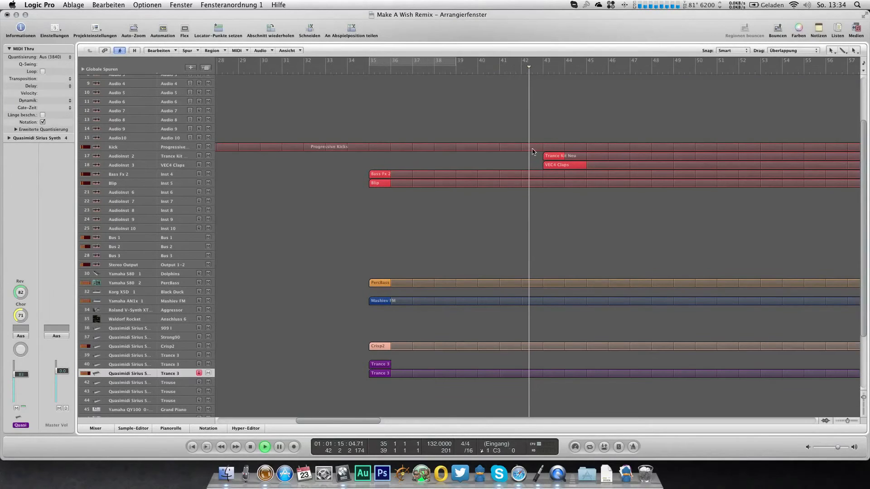
click(178, 147)
click(371, 364)
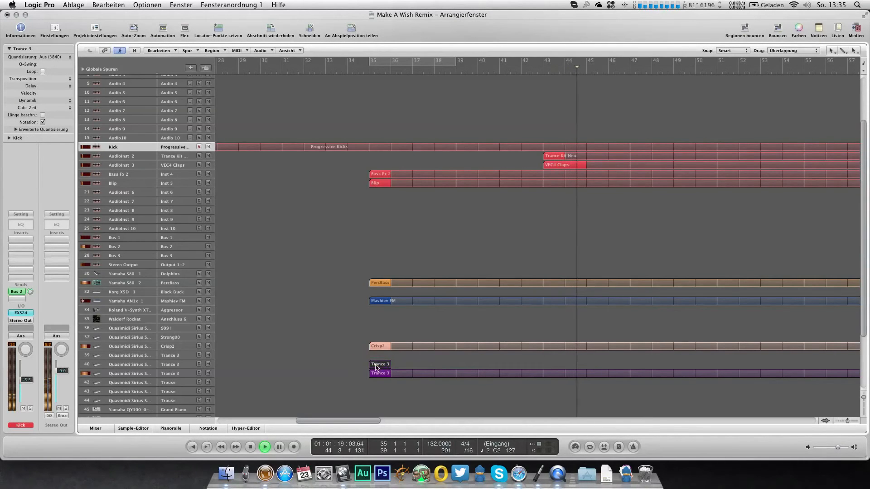
click(403, 362)
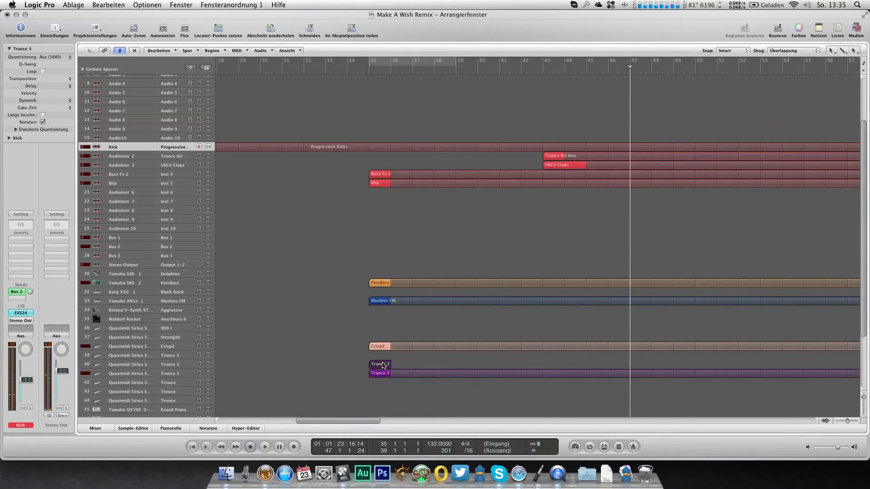
drag(380, 365, 556, 370)
key(super+0)
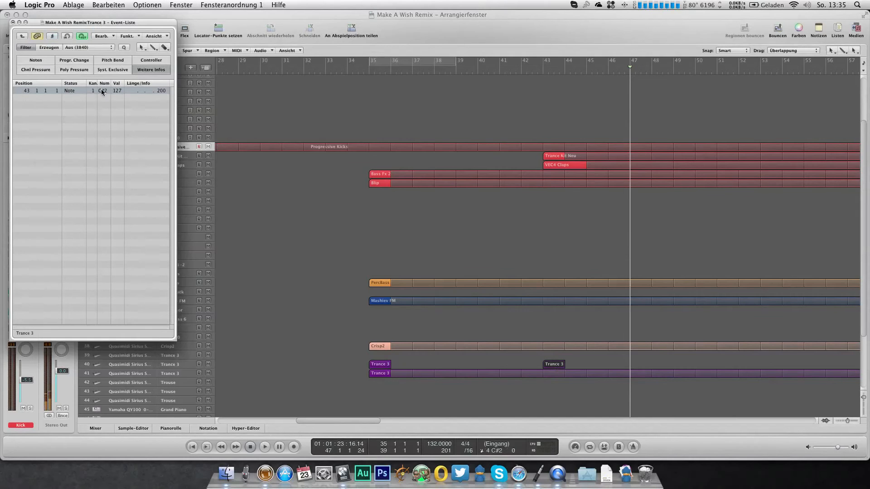
click(13, 22)
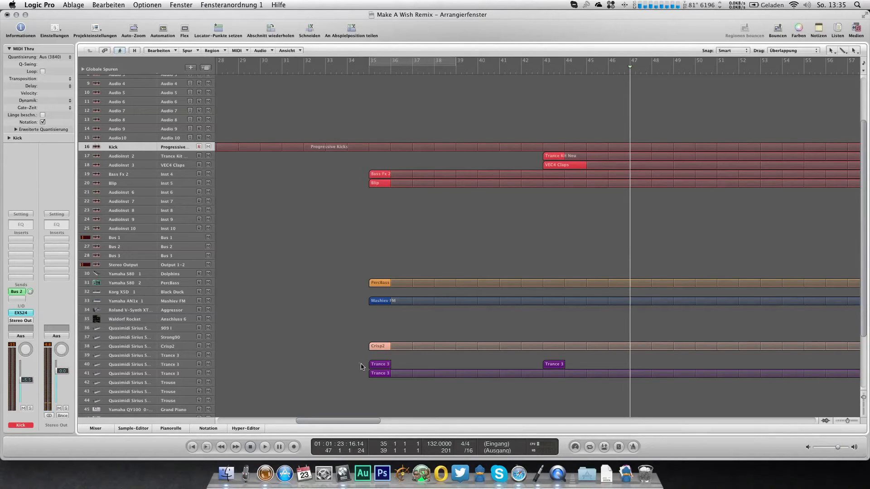
Step: Add another Quasimidi Sirius track with the same Trance 3 sound directly below track 41
click(191, 374)
key(super+d)
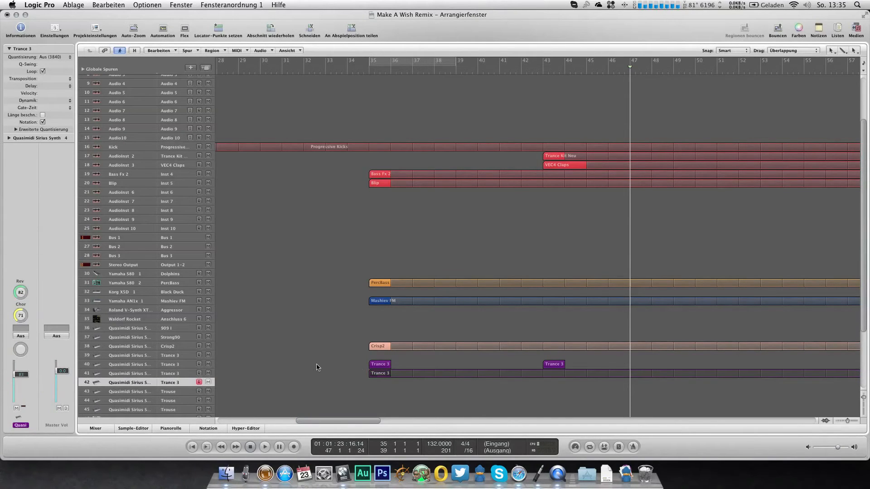
click(317, 367)
Step: Play the arrangement from just before bar 35 and select the Yamaha S80 1 Dolphins track
click(364, 69)
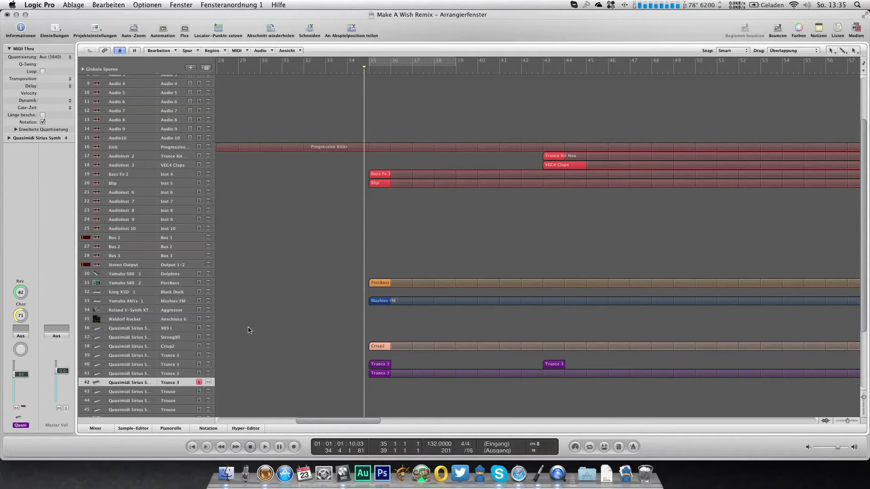
key(space)
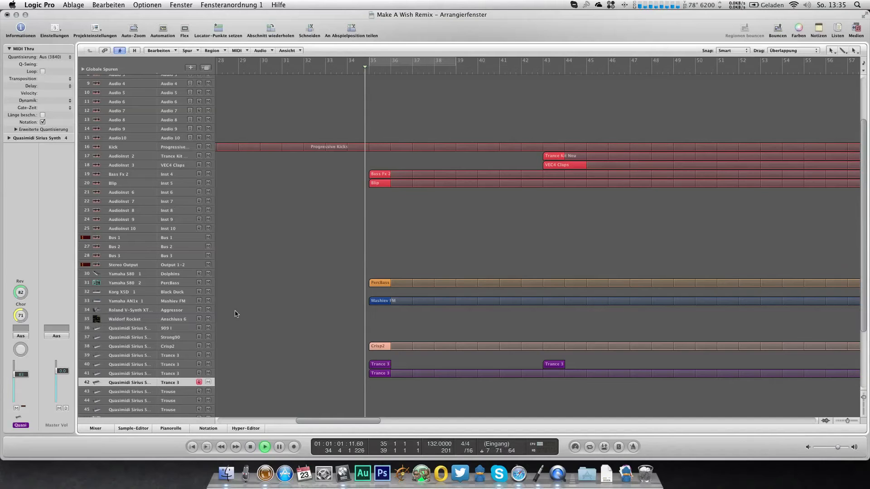
click(186, 293)
click(195, 274)
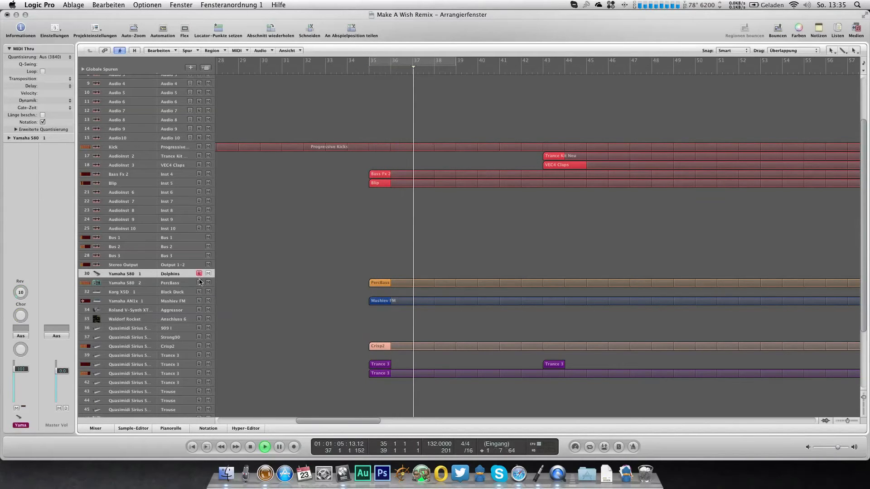
Step: Look through the mixer channels during playback and inspect the Channel EQ on the PLG150-AN channel
key(2)
key(3)
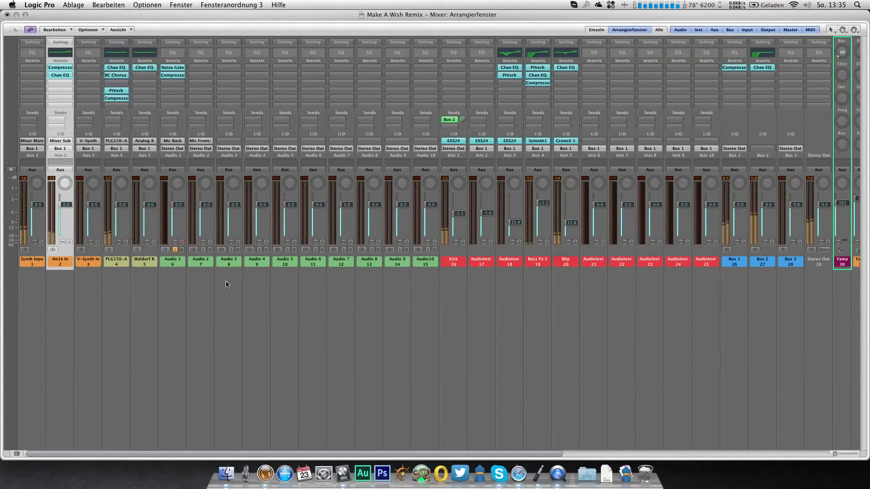
scroll(656, 342, right, 2)
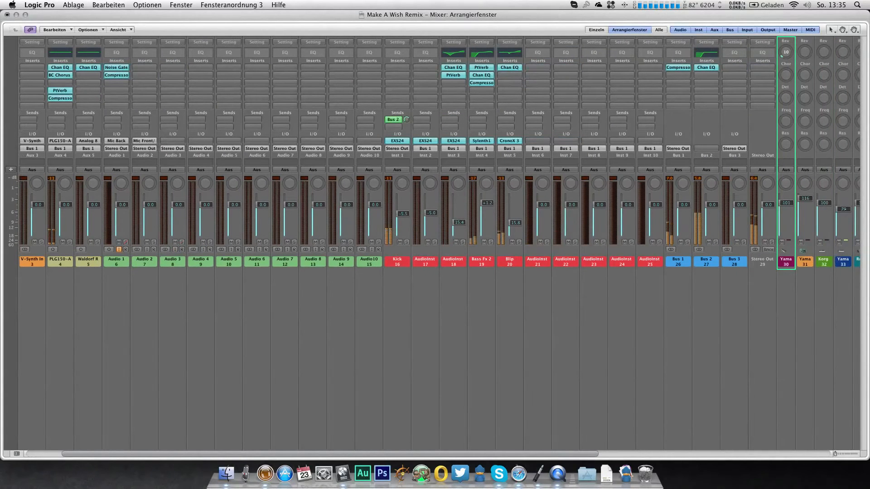
scroll(480, 300, left, 1)
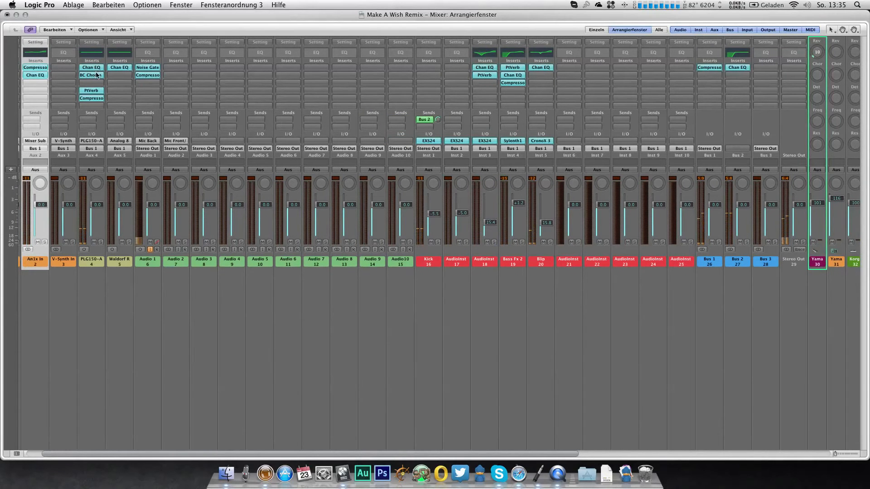
click(92, 68)
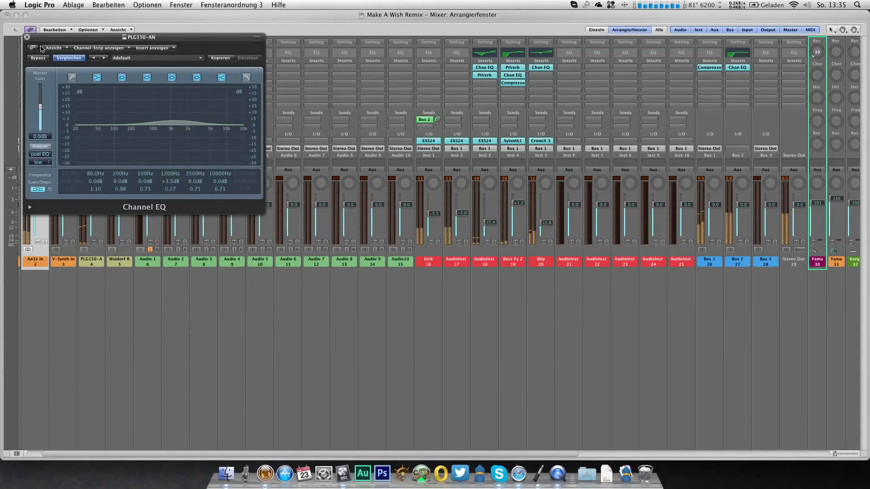
click(27, 36)
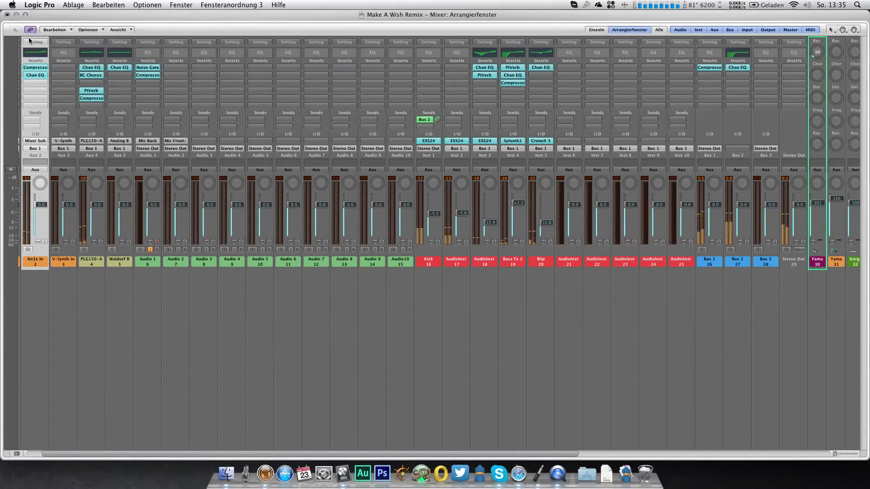
Step: Adjust the release time of the compressor on Bus 1 and stop playback back in the arrangement
click(708, 68)
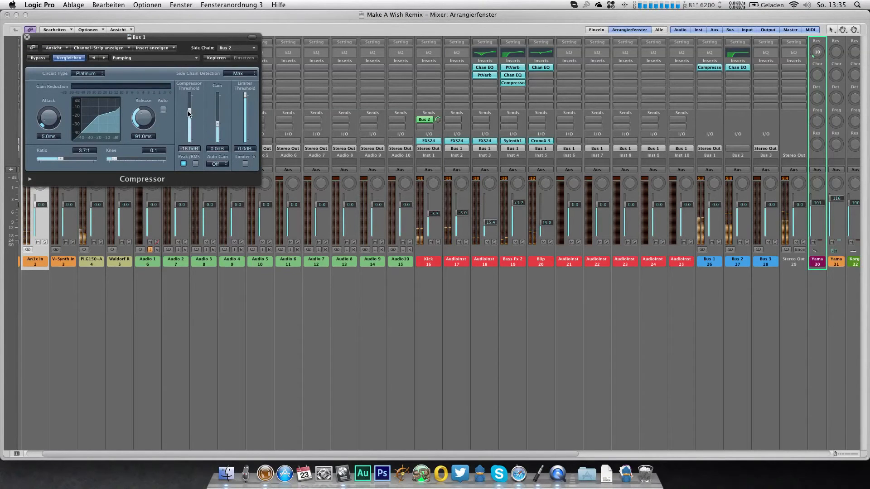
drag(157, 120, 149, 122)
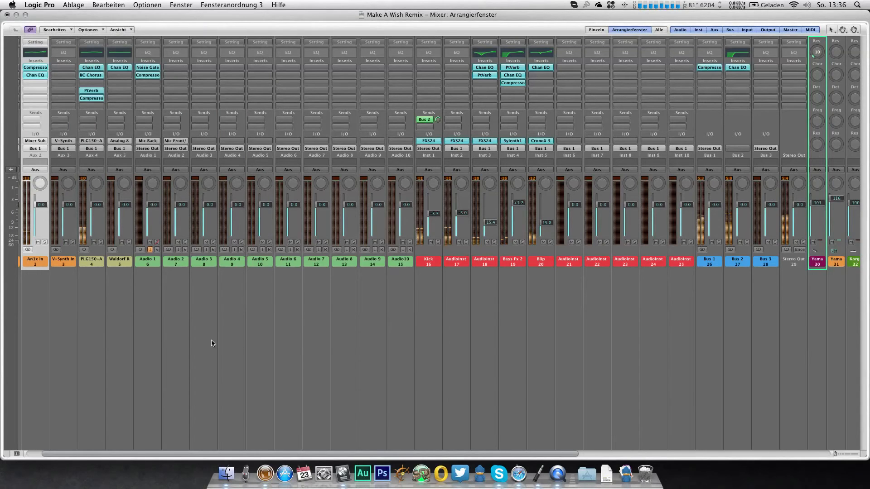
key(1)
key(space)
Step: Rename the AudioInst 2 track, which holds the Trance Kit Neu region, to Snare
scroll(295, 319, down, 1)
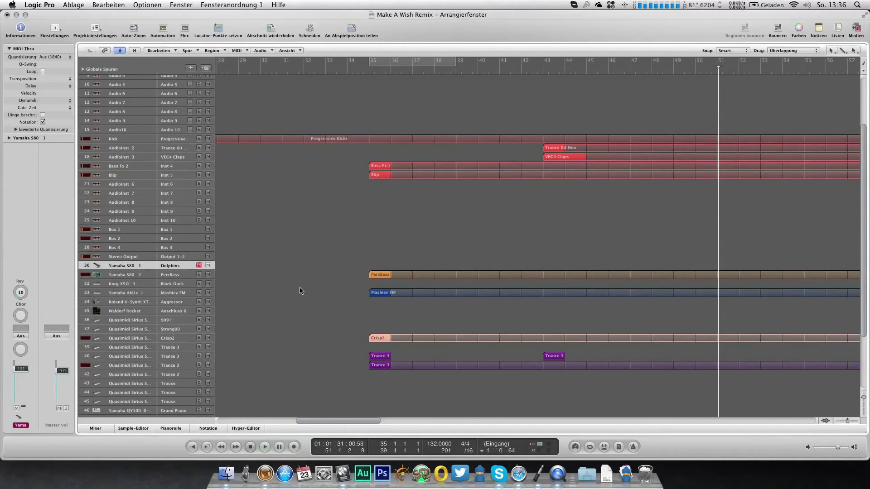
click(178, 148)
double_click(18, 138)
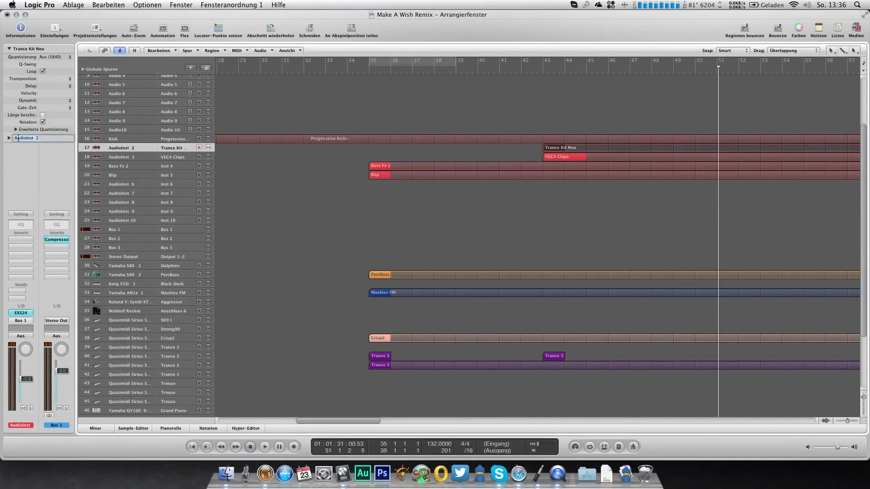
text(Snare)
key(Return)
Step: Rename the AudioInst 3 track, which holds the VEC4 Claps region, to FX Clap
click(116, 157)
double_click(39, 139)
key(Return)
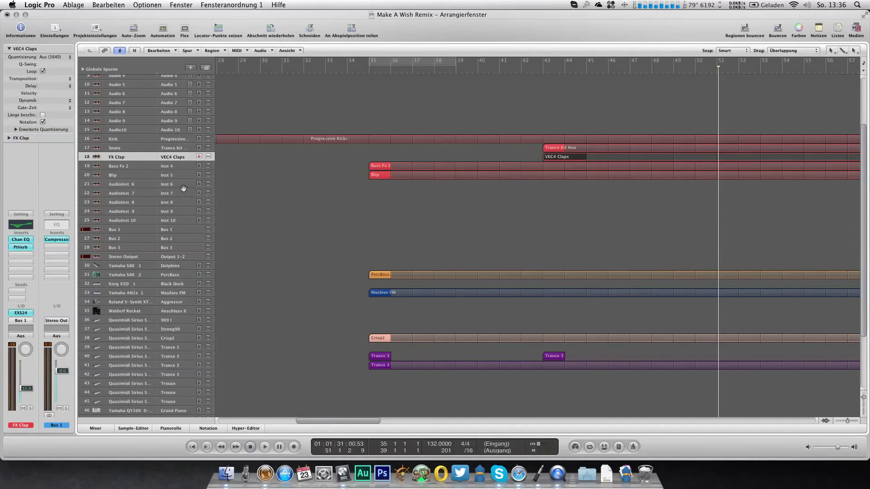
Step: Audition programs on the Roland V-Synth XT track, stepping back from Rock Lead to Elektronik, and close its program list
click(179, 302)
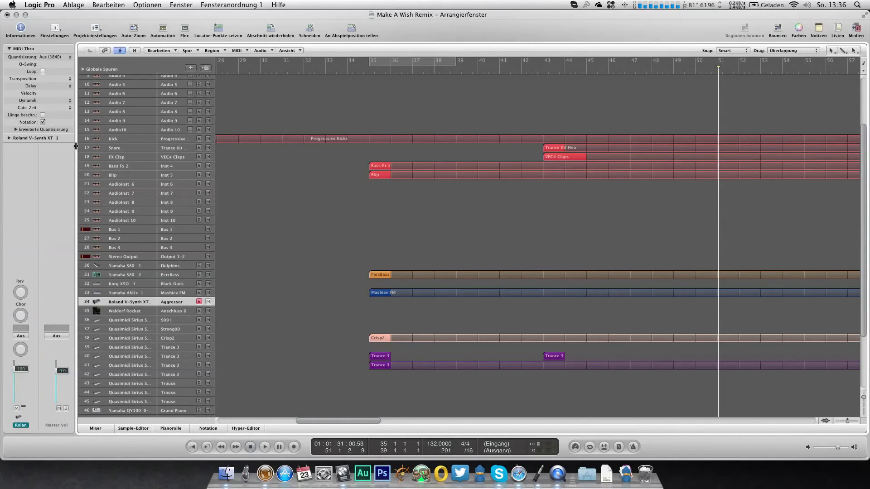
double_click(39, 139)
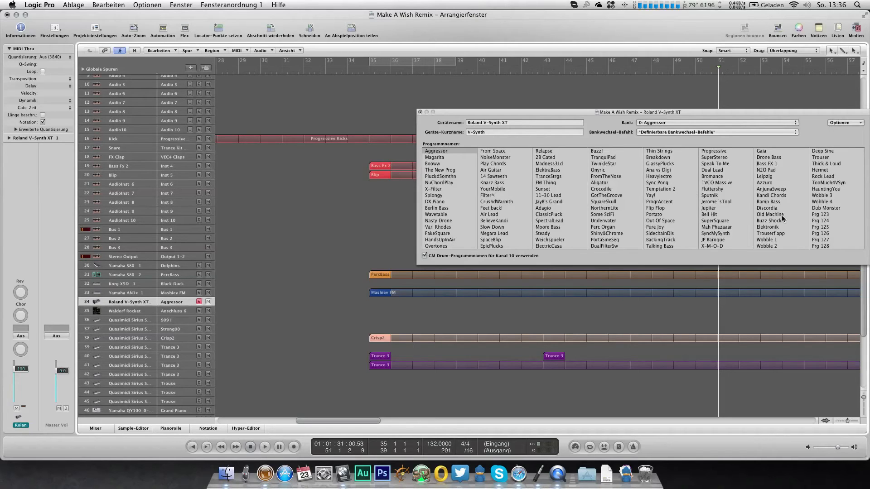
click(822, 176)
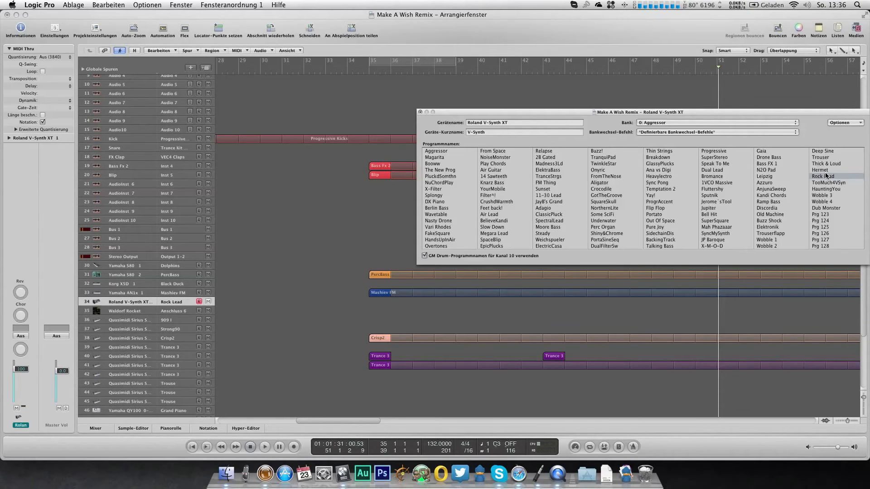
key(Up)
key(Up)
key(Up)
key(Up)
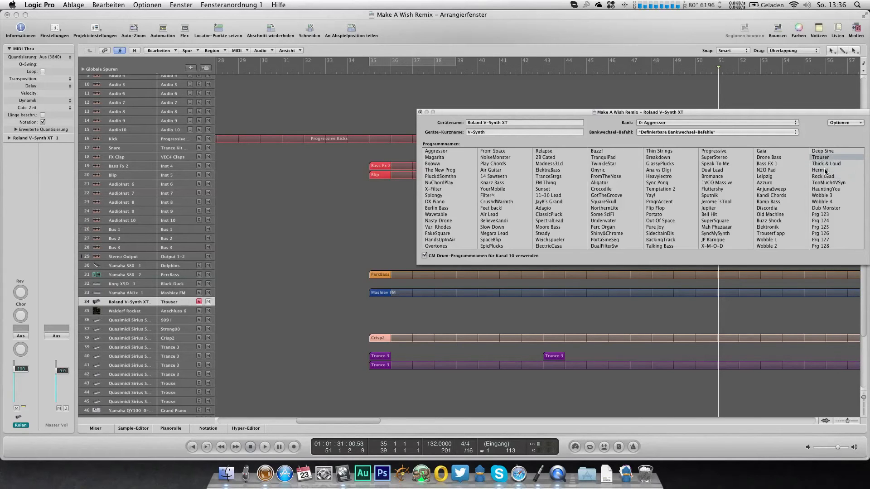
key(Up)
key(Up)
key(Up)
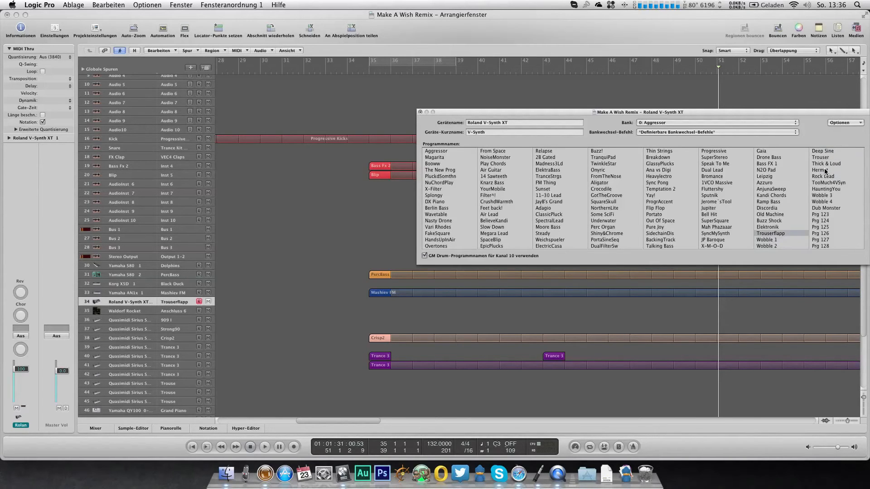
key(Up)
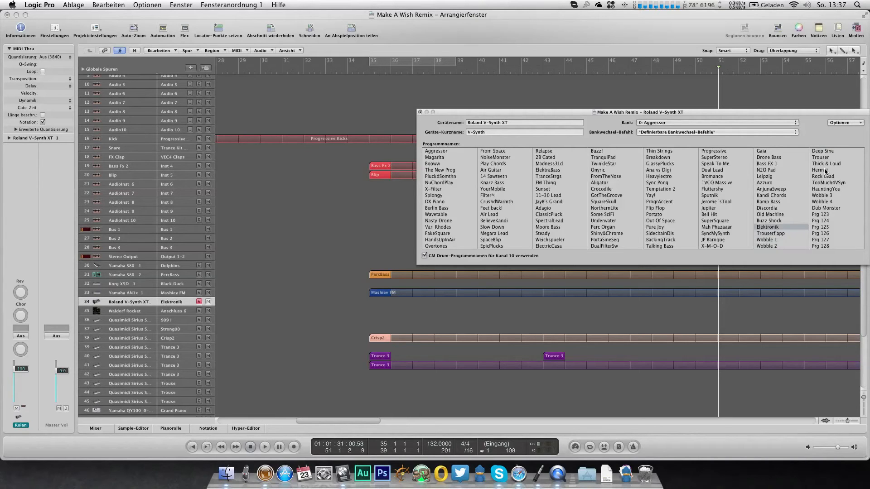
click(420, 112)
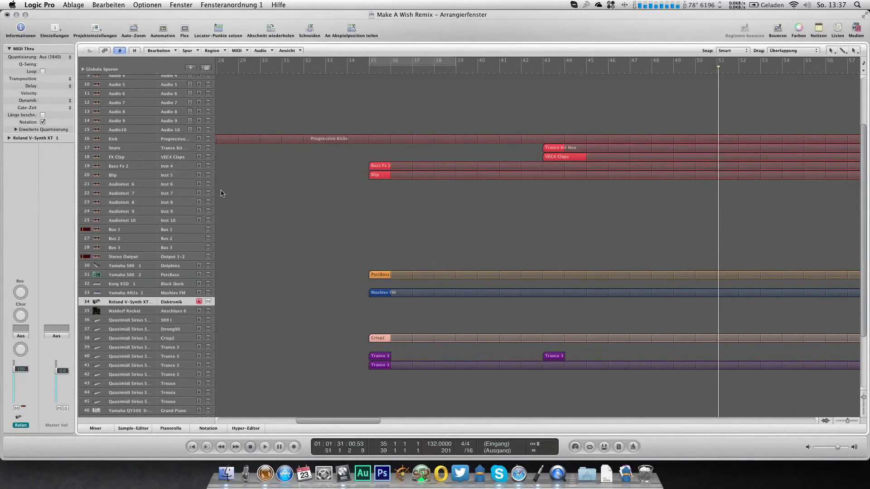
Step: Load the LennarDigital Sylenth1 instrument on the AudioInst 6 track
click(168, 182)
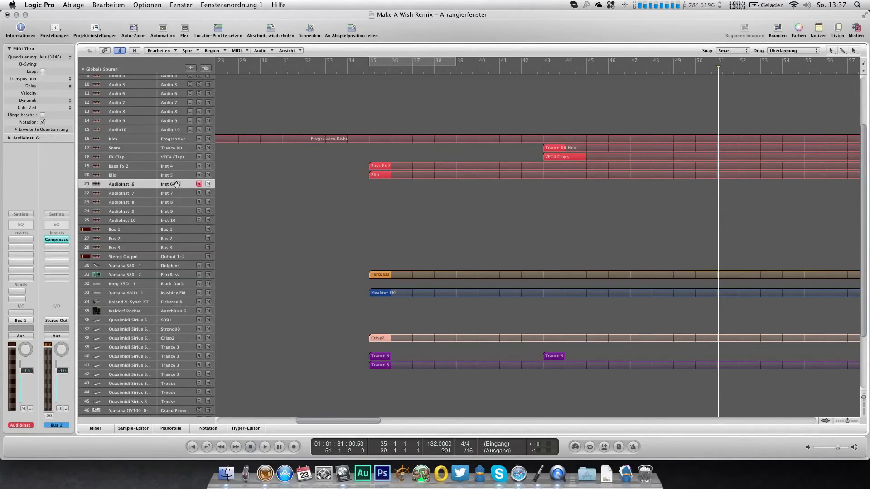
click(25, 322)
mouse_move(66, 453)
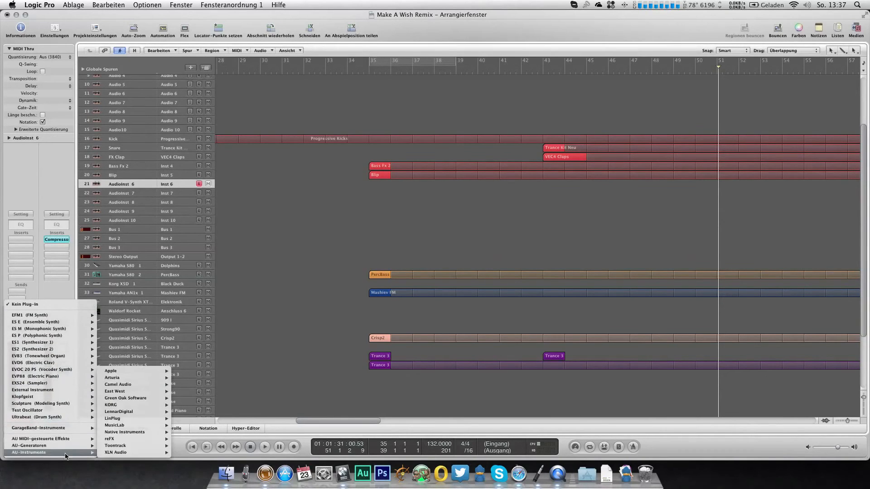
mouse_move(154, 413)
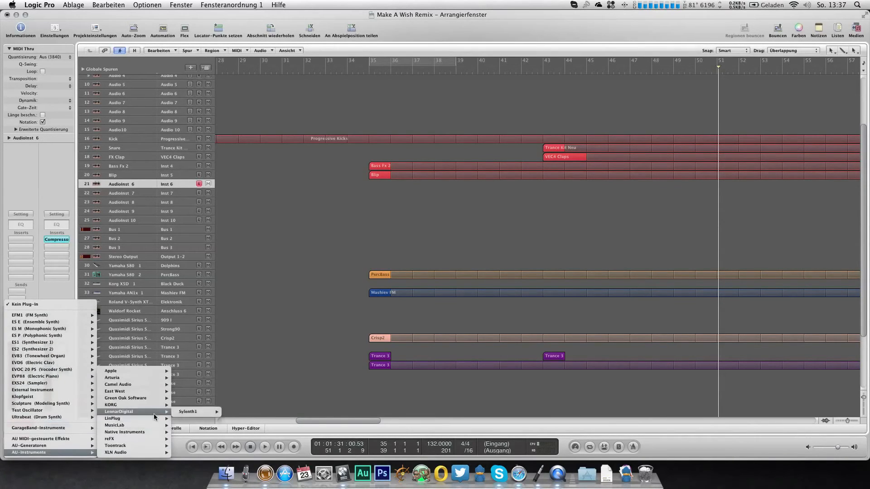
click(208, 412)
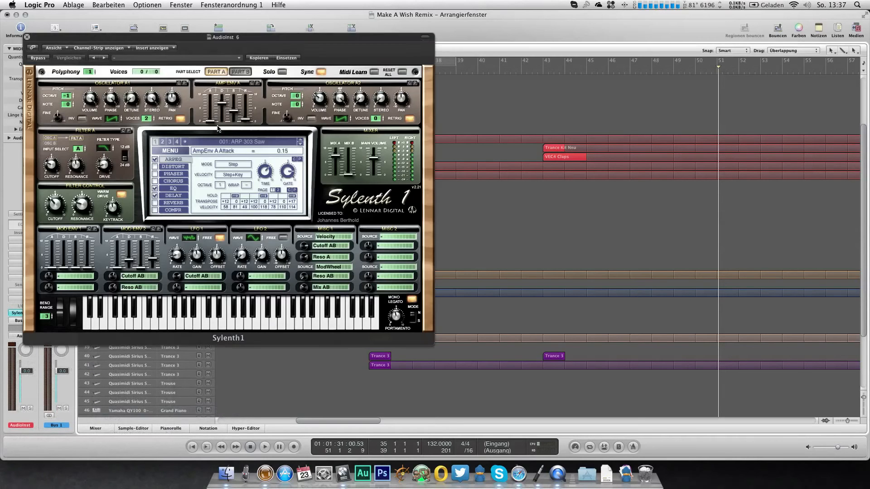
Step: Load a Sylenth1 sound bank from the Musik folder on DATEN
click(166, 152)
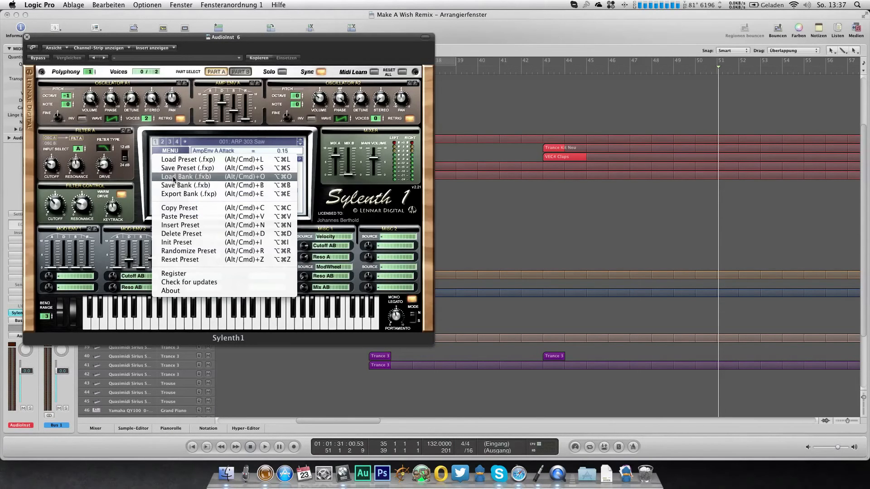
click(173, 178)
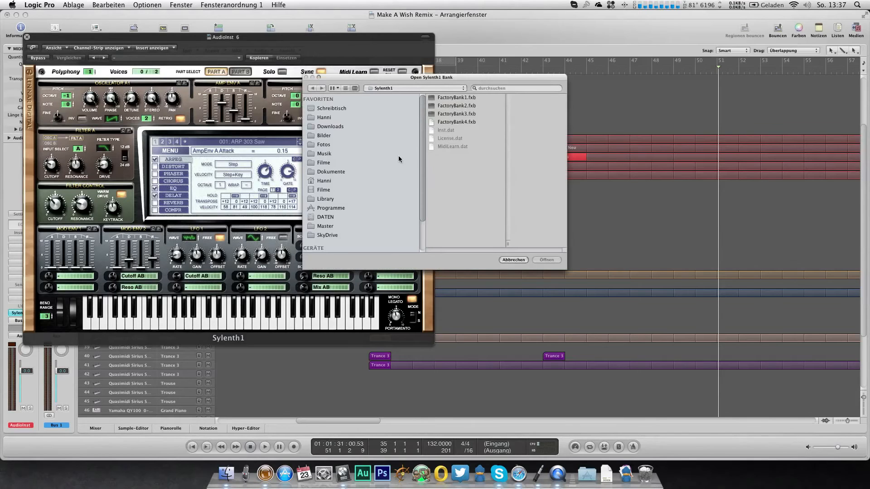
scroll(398, 159, down, 3)
click(334, 191)
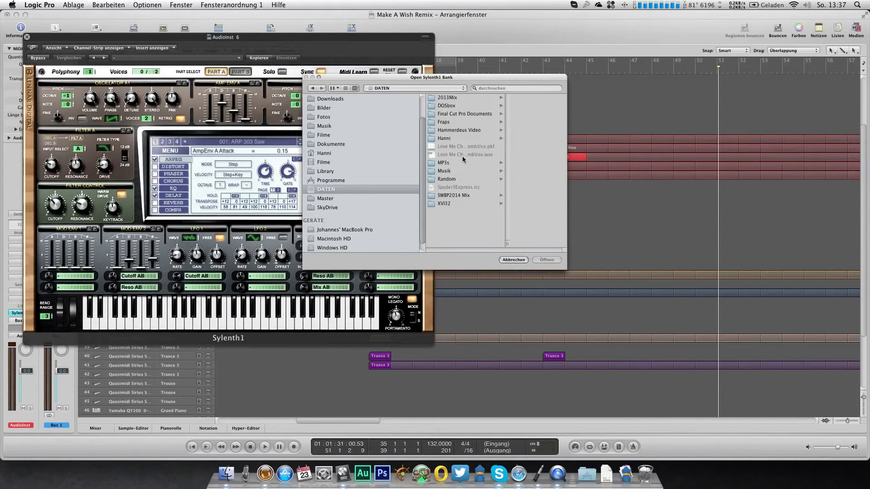
click(455, 171)
double_click(509, 147)
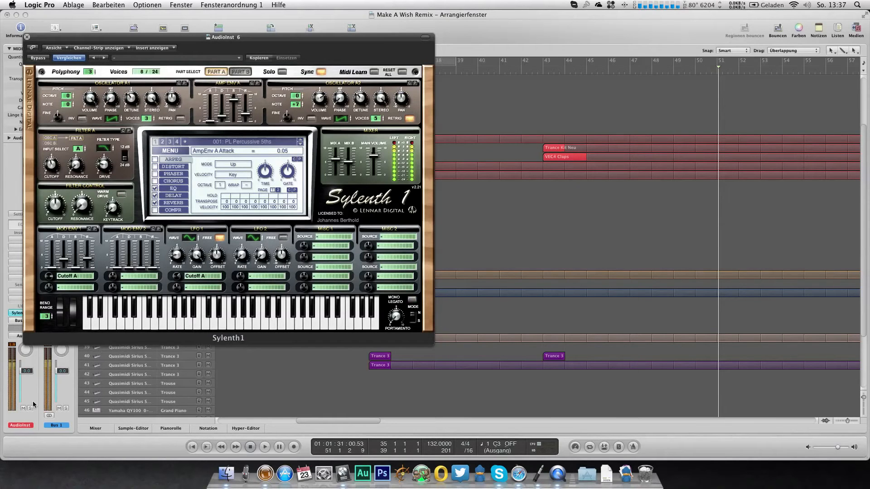
Step: Lower the AudioInst 6 channel volume to -7.0 dB and step through the Sylenth1 presets to 010: PL Alone Tonight
drag(27, 371, 27, 382)
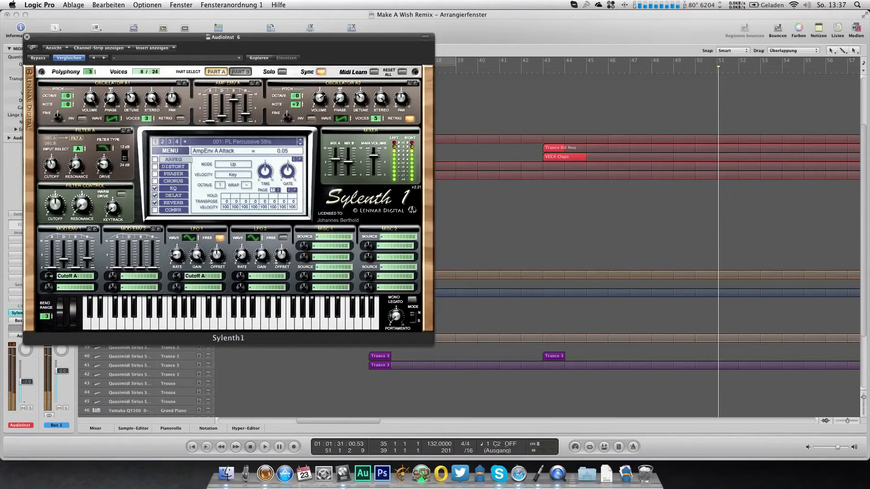
click(300, 144)
click(300, 144)
click(301, 144)
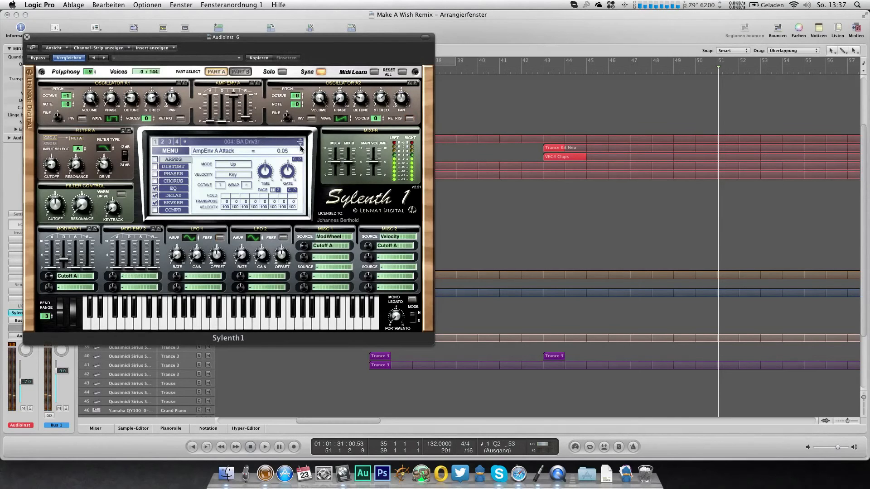
click(300, 144)
click(300, 144)
click(300, 144)
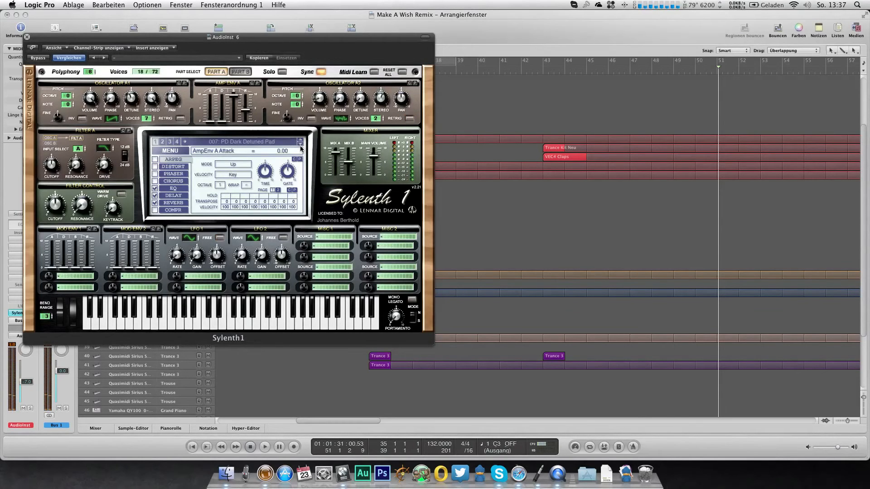
click(301, 144)
click(301, 144)
click(300, 144)
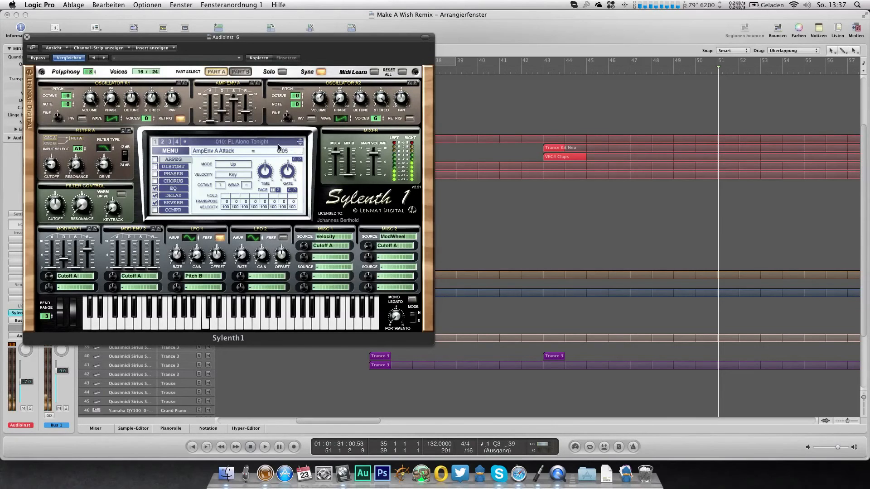
click(276, 145)
click(276, 144)
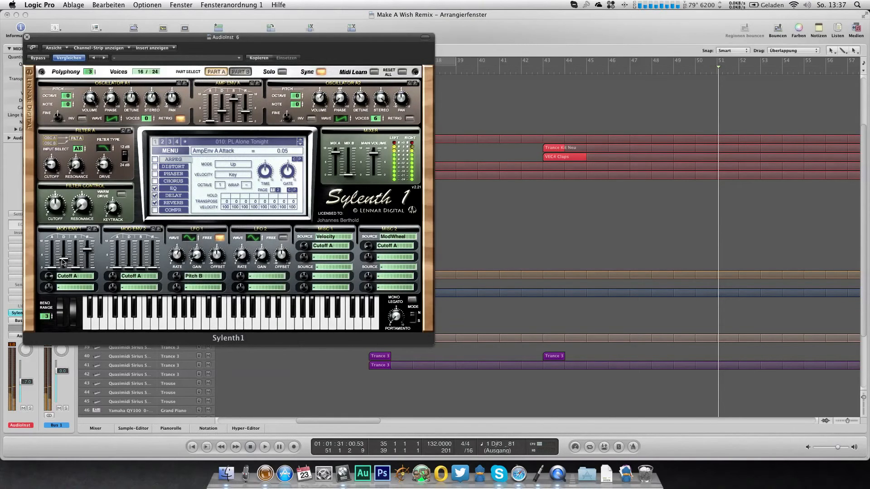
Step: Adjust the decay of Mod Env 1 and set the Filter A Cutoff to 1.33 Hz
drag(63, 265, 64, 269)
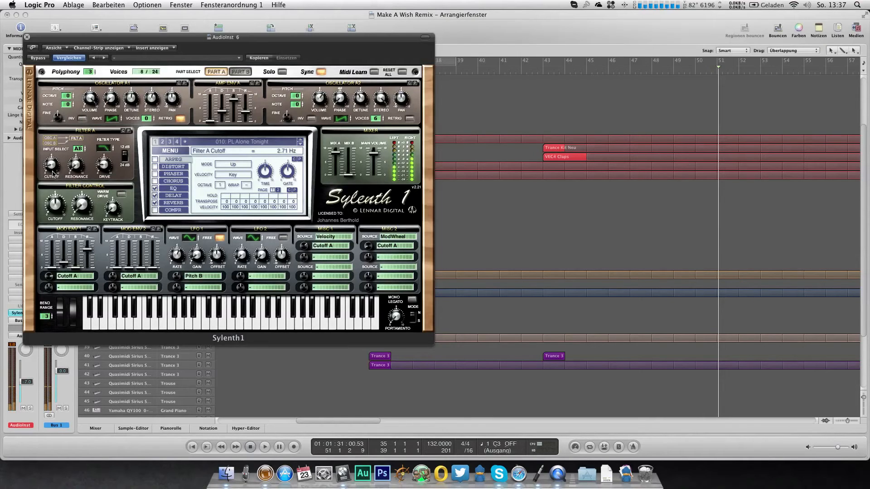
drag(51, 172, 52, 175)
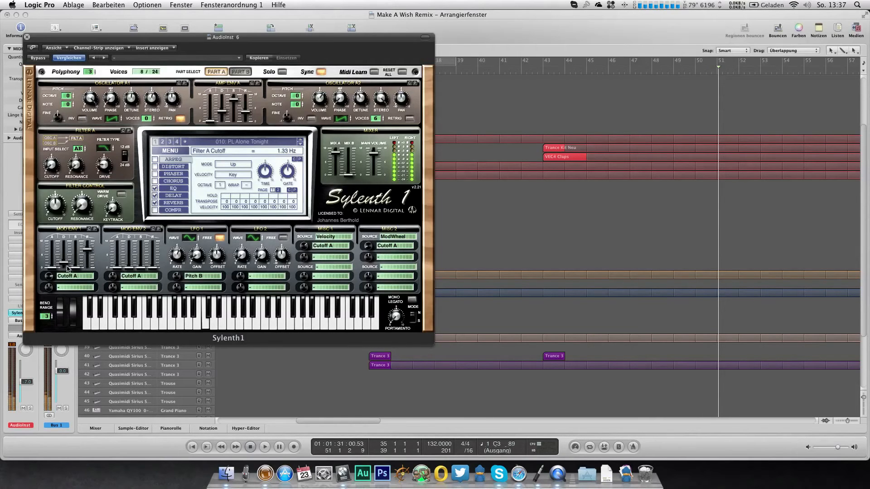
Step: Switch off the preset's delay and reverb, and adjust the EQ treble with a treble frequency of 2188.38 Hz
click(154, 196)
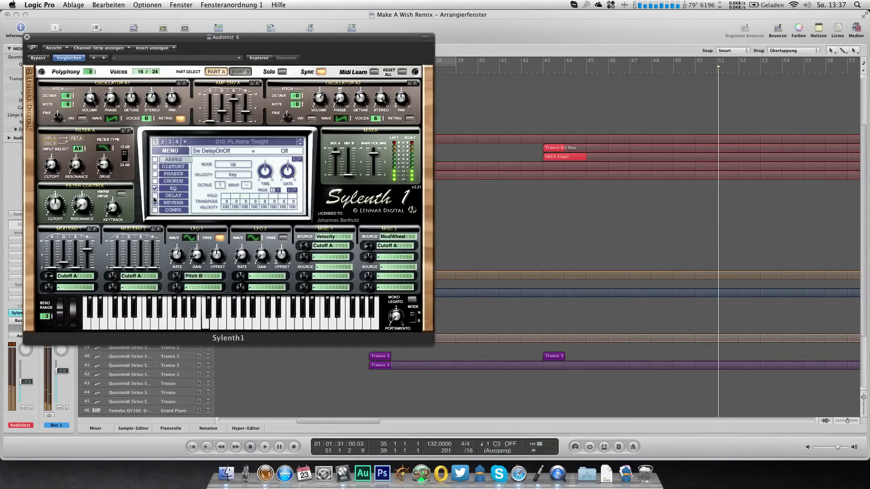
click(164, 205)
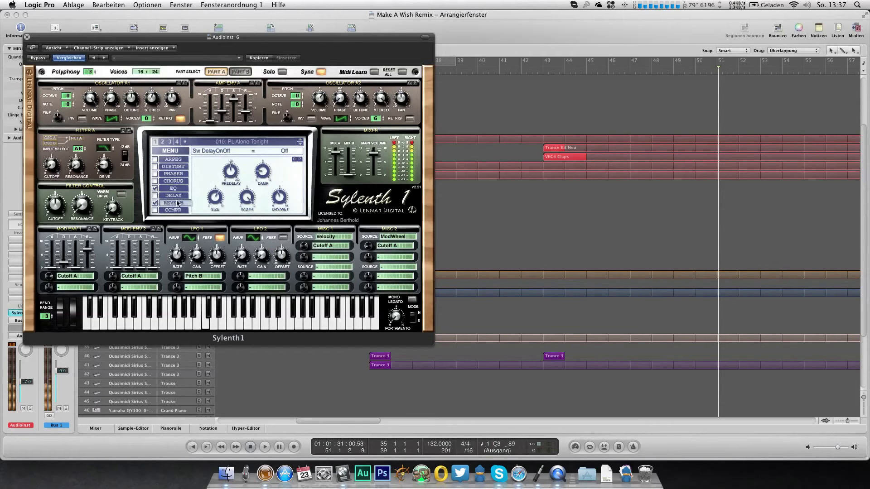
drag(281, 208, 281, 205)
click(154, 203)
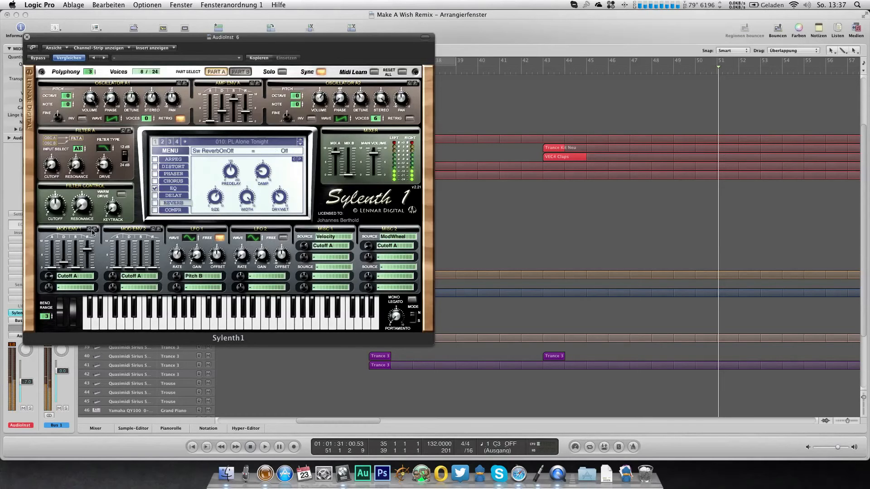
click(172, 190)
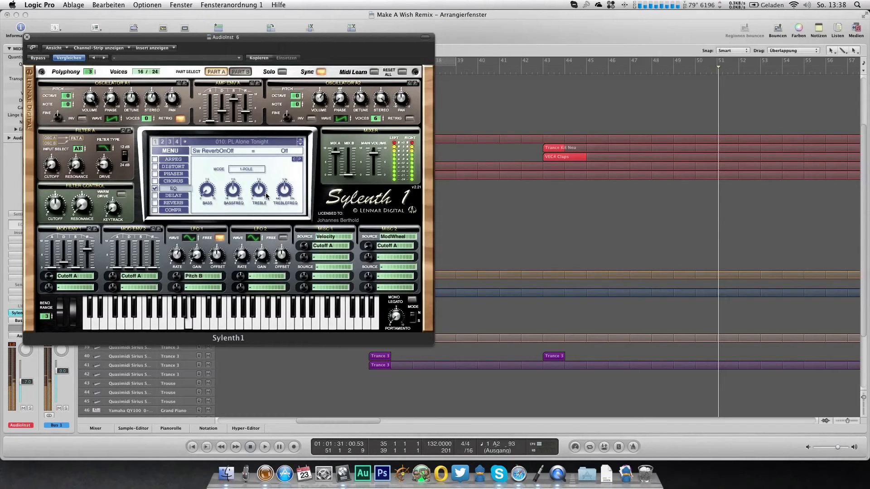
drag(261, 191, 281, 201)
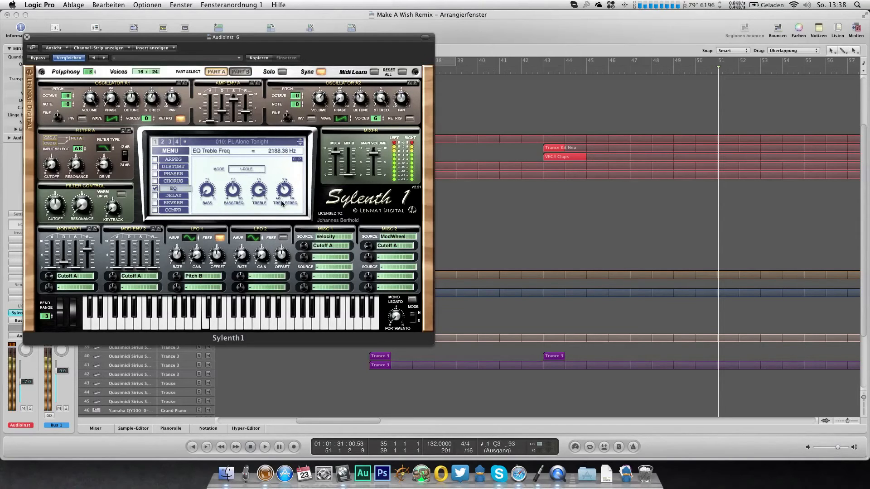
Step: Assign Mod Env 2 to Pitch AB and set its decay to 0.23
click(126, 277)
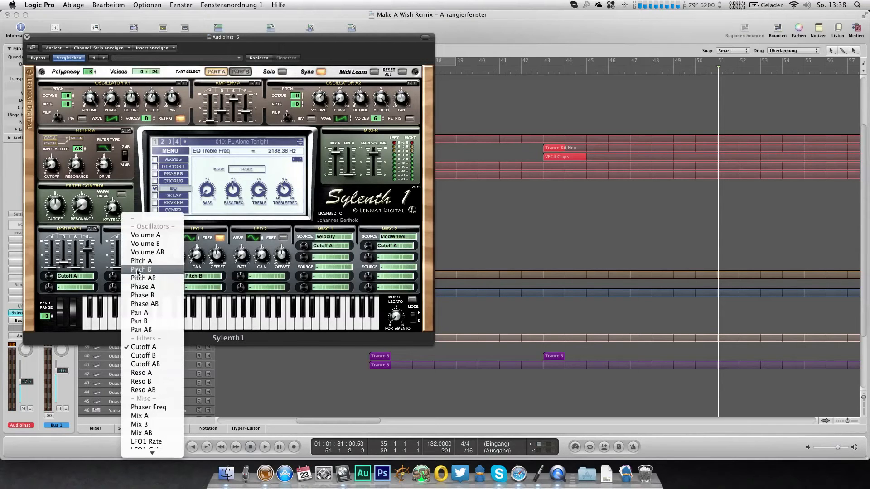
click(138, 260)
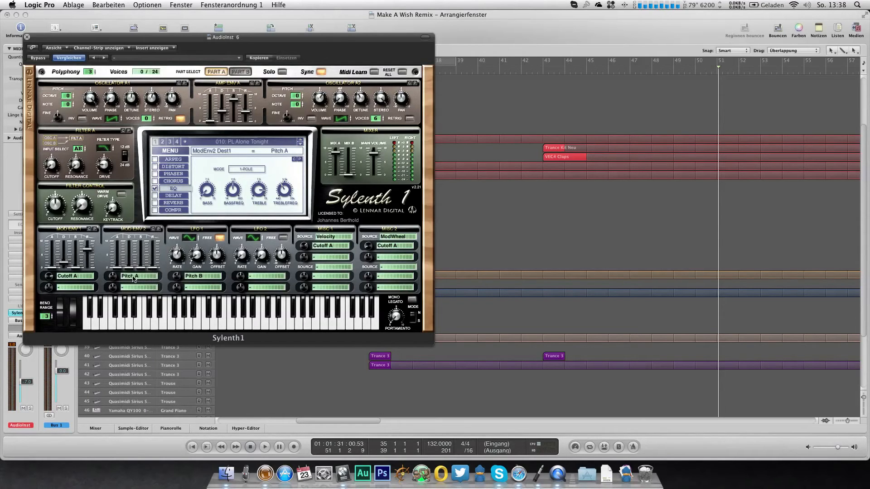
click(133, 277)
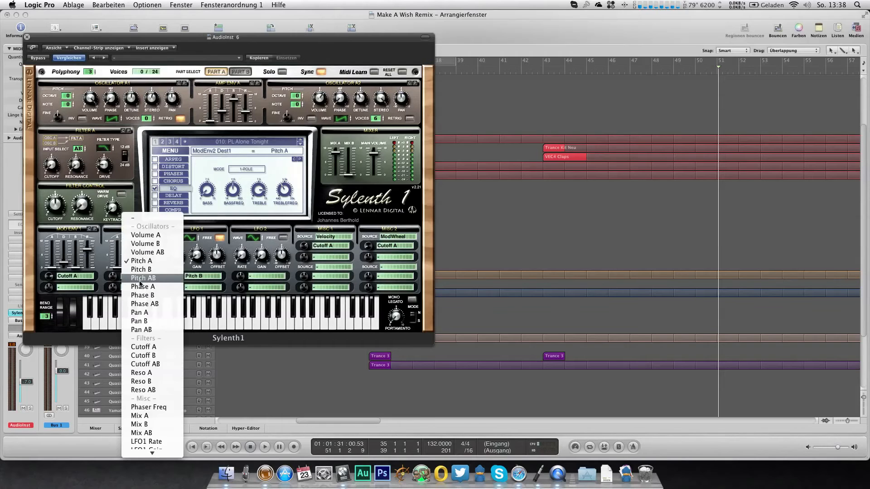
click(137, 279)
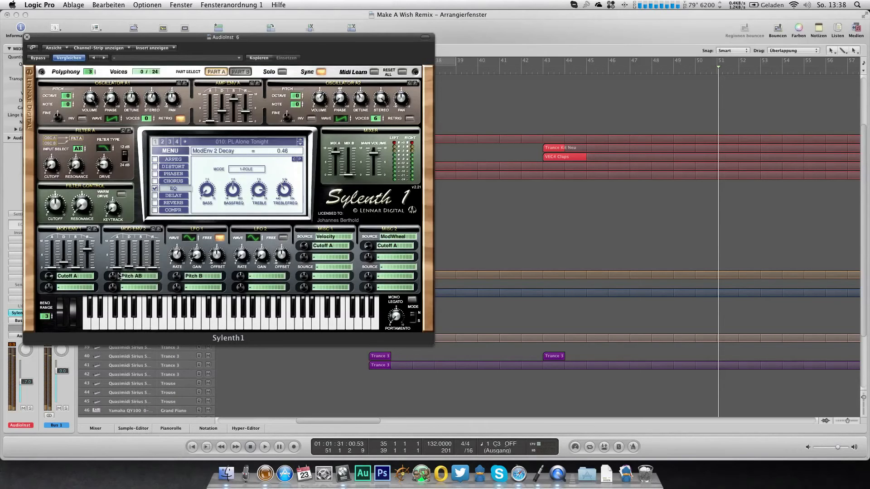
drag(128, 265, 129, 271)
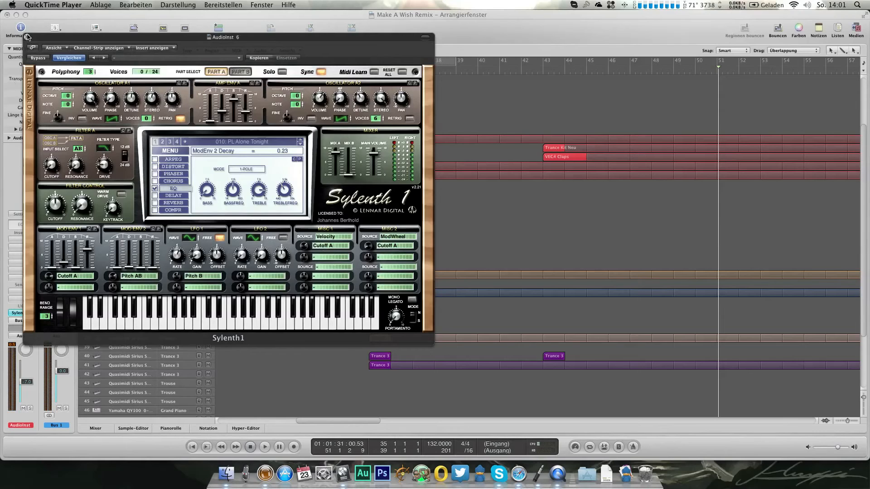
Step: Lower the AudioInst 6 volume to -11.8 dB, play from bar 35 and record a short pluck phrase at bar 45
click(27, 37)
click(370, 70)
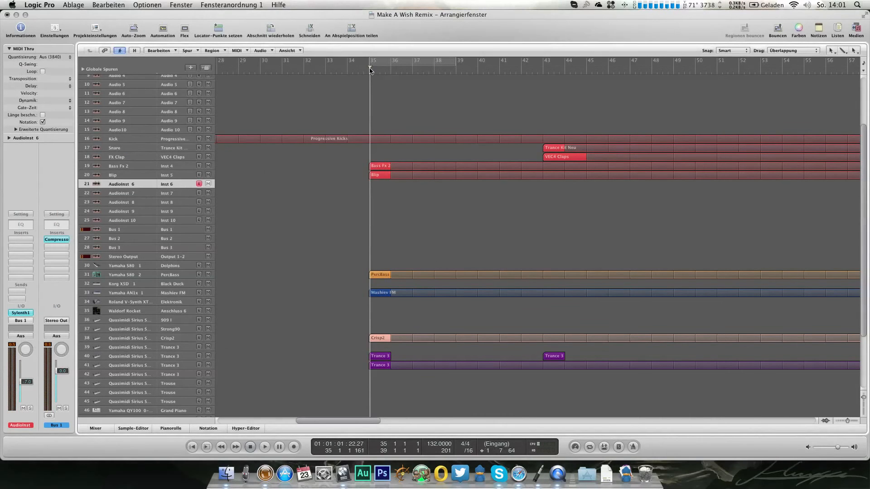
key(space)
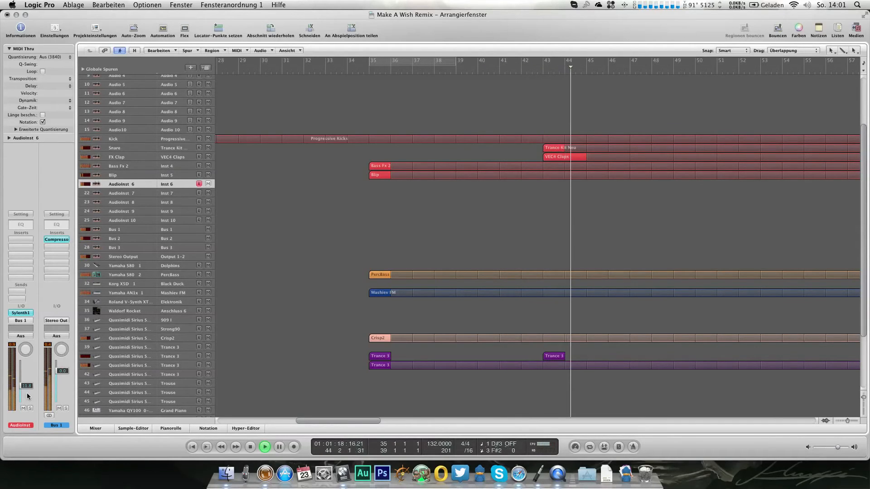
key(r)
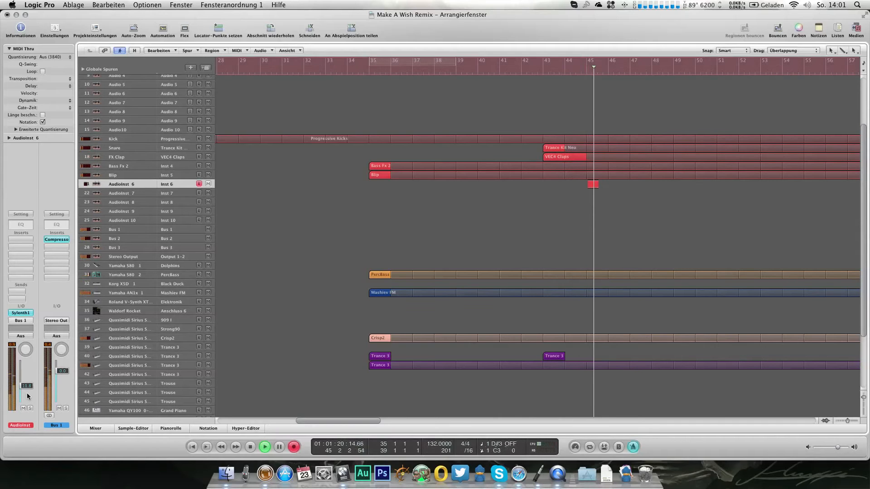
key(space)
Step: Quantize all recorded AudioInst 6 notes to 1/16-Note in the piano roll and play the phrase back soloed
key(super+6)
scroll(109, 213, down, 3)
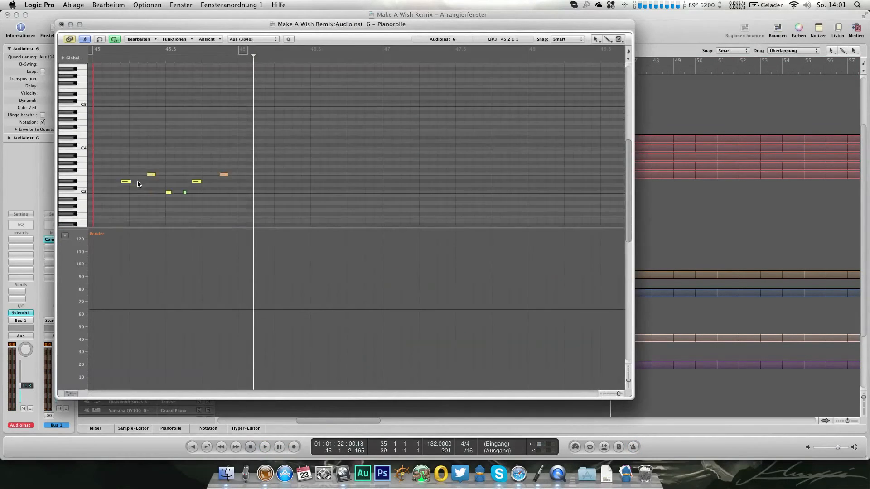
super+click(96, 192)
click(121, 147)
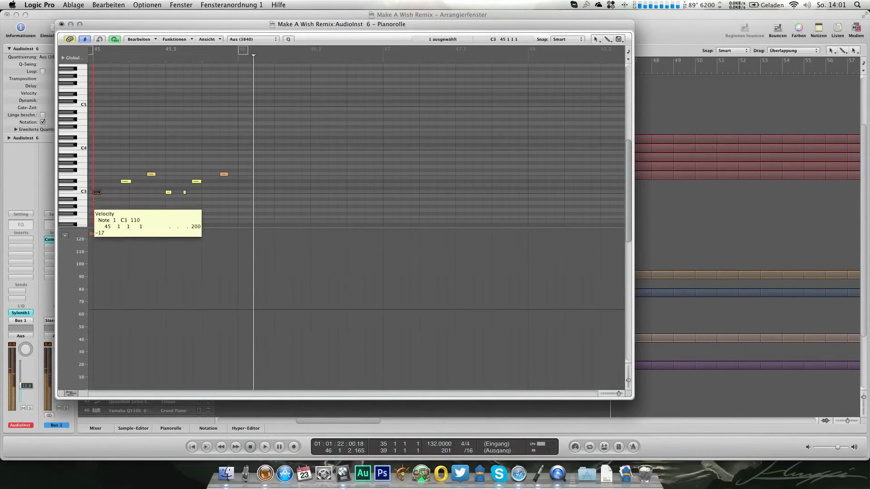
key(super+a)
click(270, 40)
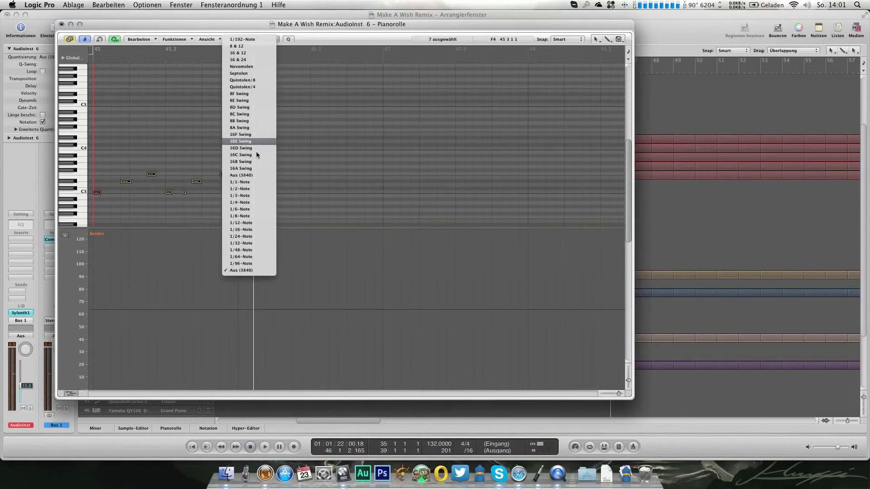
click(256, 230)
key(s)
click(91, 60)
key(space)
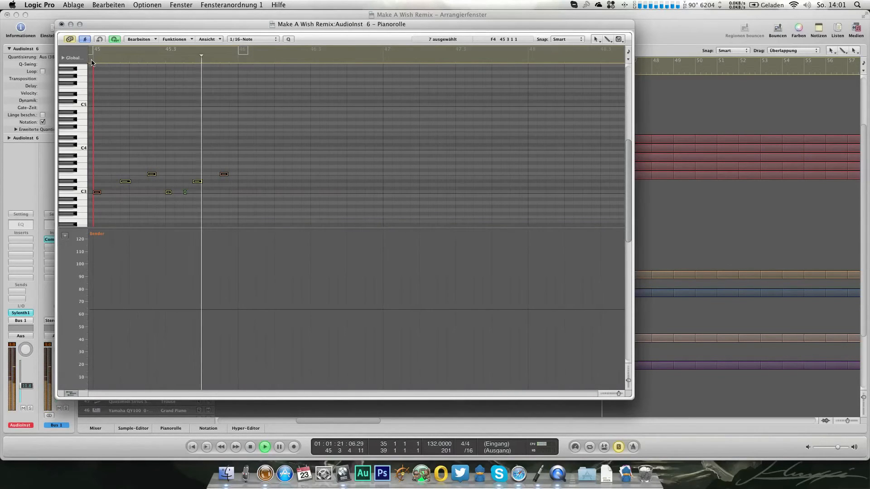
Step: Loop the AudioInst 6 region and move it to start at bar 35
key(l)
click(62, 24)
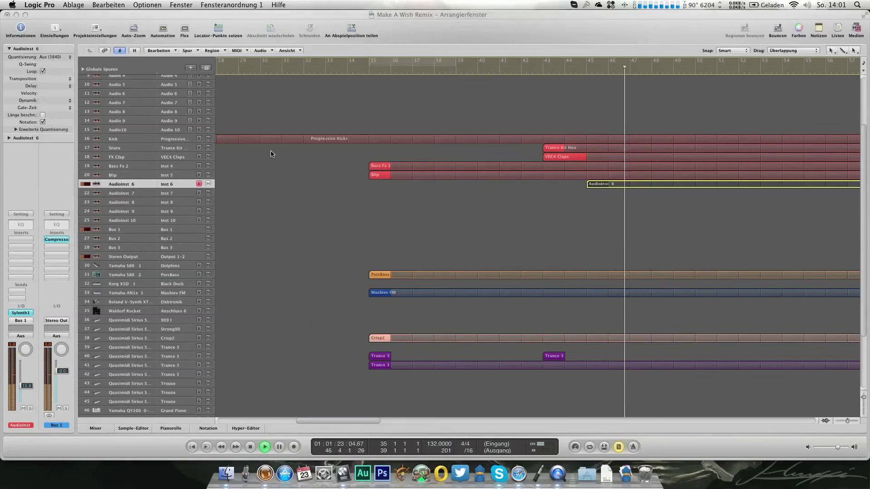
drag(592, 184, 379, 187)
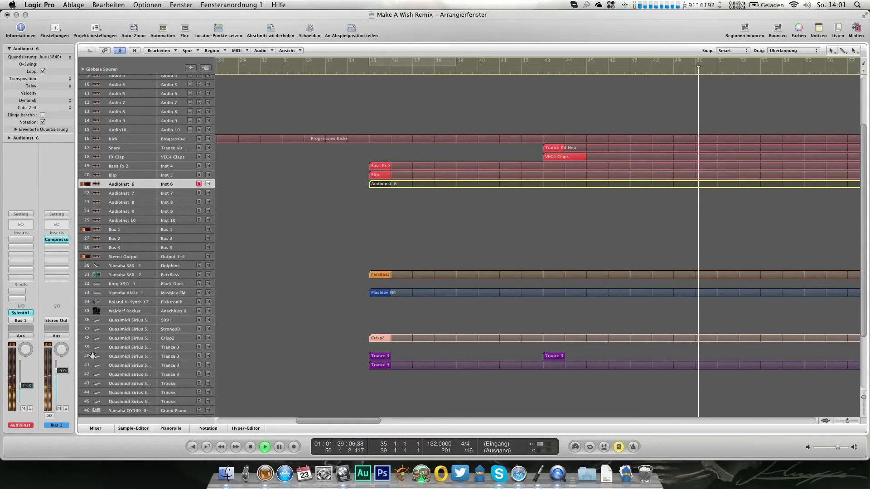
key(space)
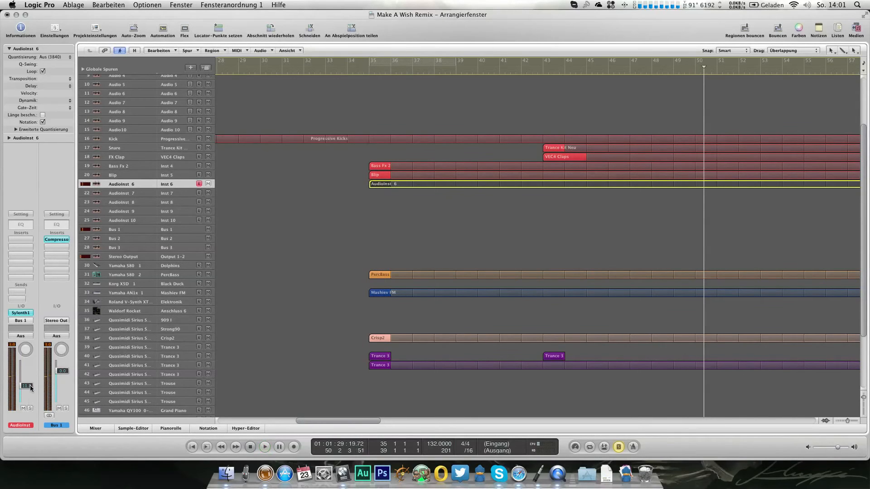
Step: Add a Bus 3 send to the AudioInst 6 channel with a send level of -11.8 dB and show the full mixer
click(22, 294)
mouse_move(23, 300)
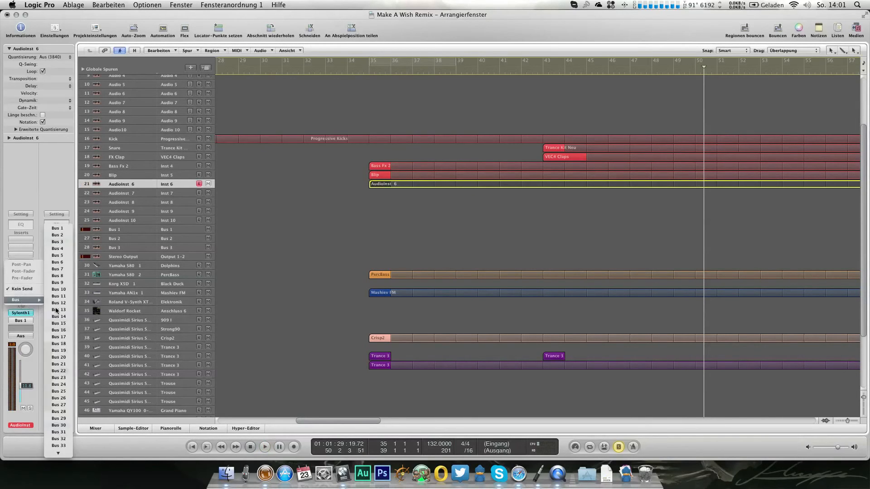
click(57, 242)
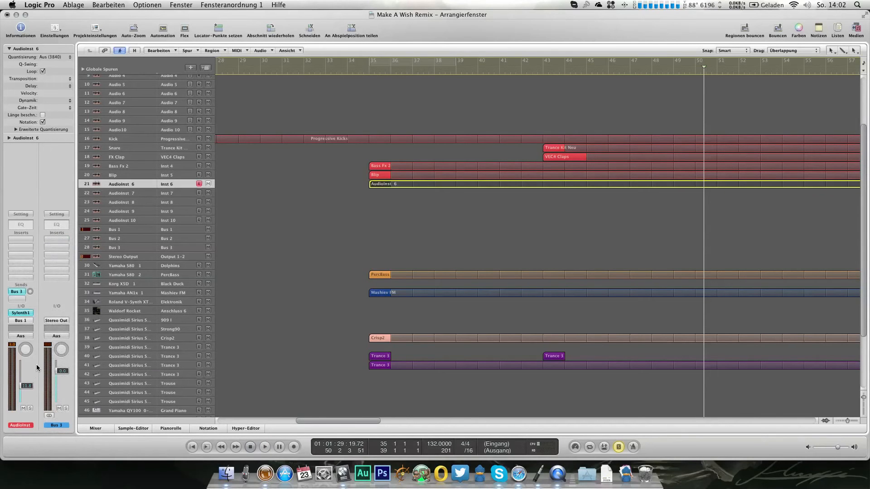
click(403, 62)
key(3)
scroll(505, 248, right, 5)
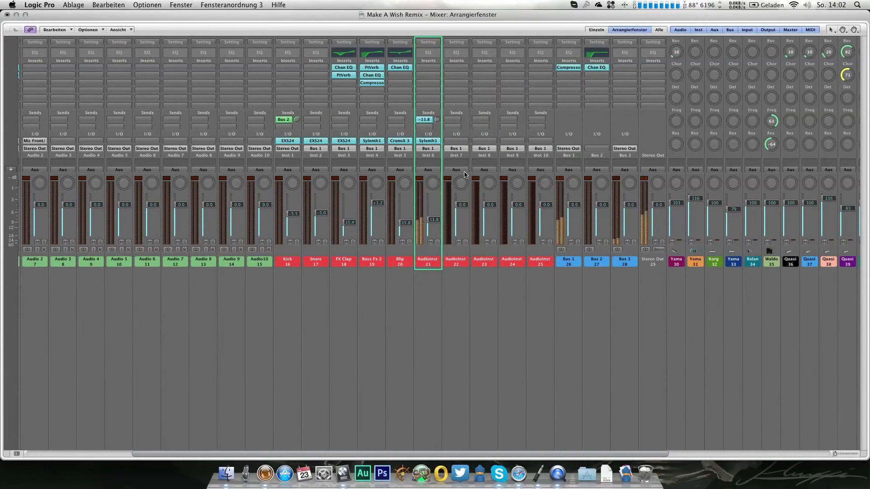
Step: Insert a PlatinumVerb reverb on Bus 3 and load its Church preset
click(621, 66)
mouse_move(640, 143)
click(750, 167)
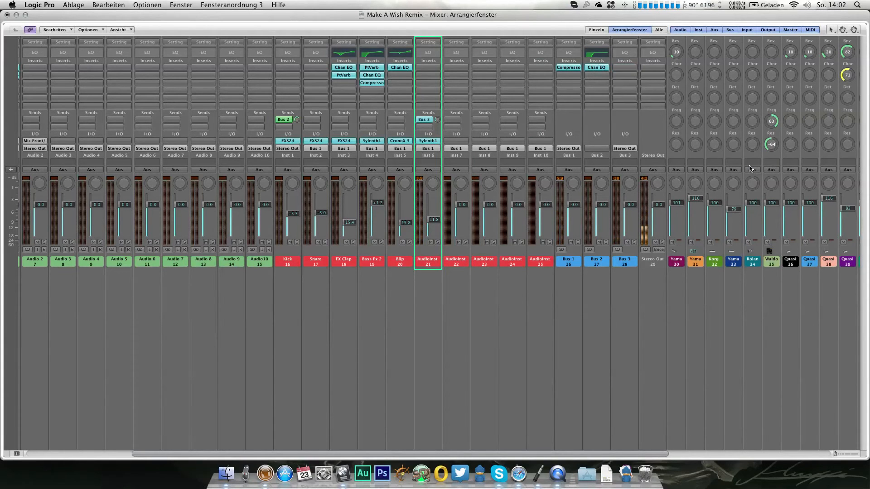
click(143, 60)
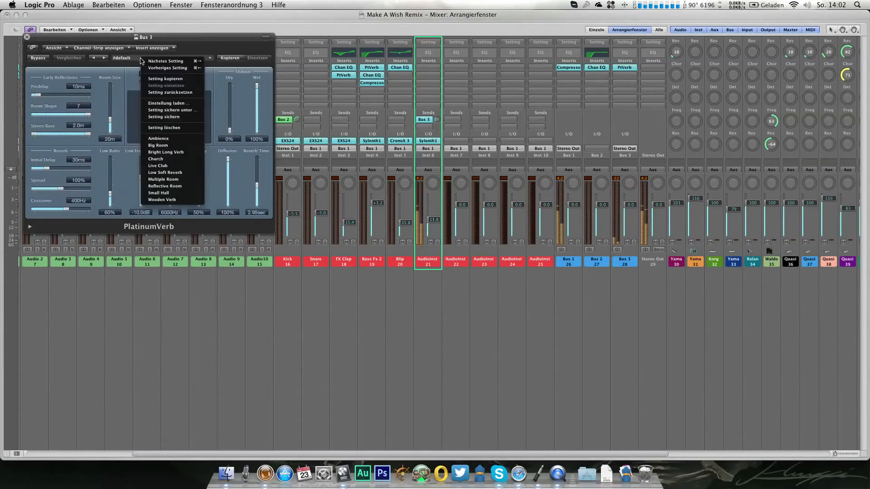
click(174, 159)
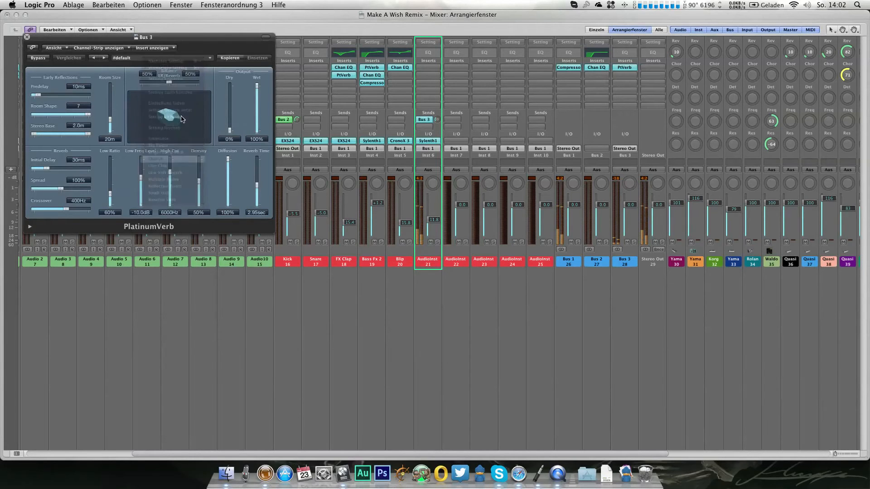
Step: Set the Bus 3 reverb's wet level to 78% and its high cut to 6600 Hz
drag(255, 104, 257, 95)
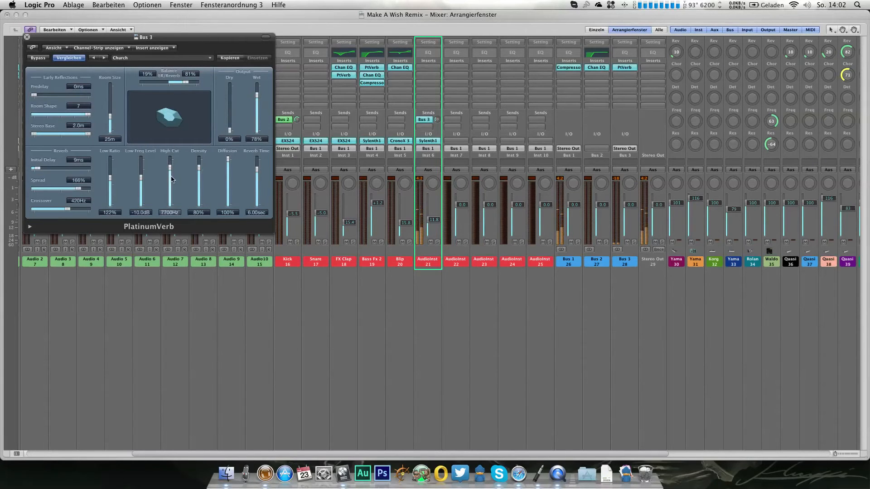
drag(171, 174, 171, 182)
click(27, 37)
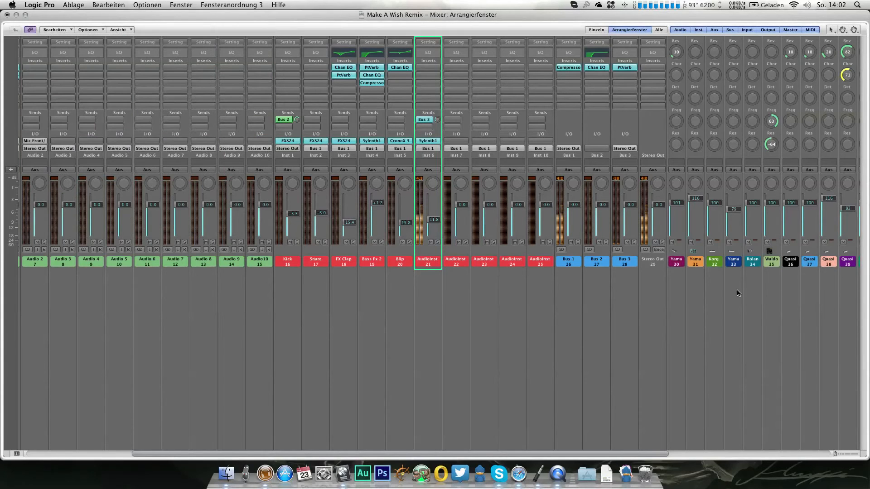
Step: Add a Channel EQ to Bus 3 with a low cut at 385 Hz, 12 dB/Oct, and a high cut at 3550 Hz, 6 dB/Oct
click(625, 54)
click(73, 76)
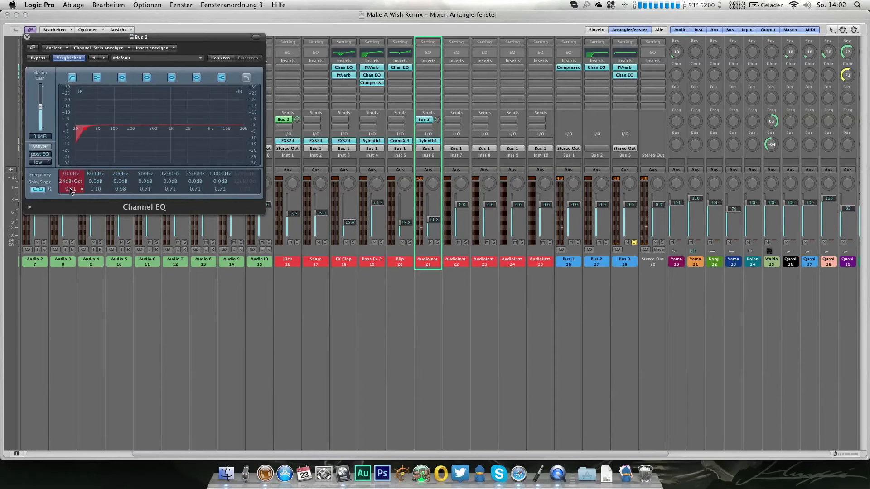
drag(69, 184, 56, 92)
click(247, 78)
drag(248, 182, 247, 226)
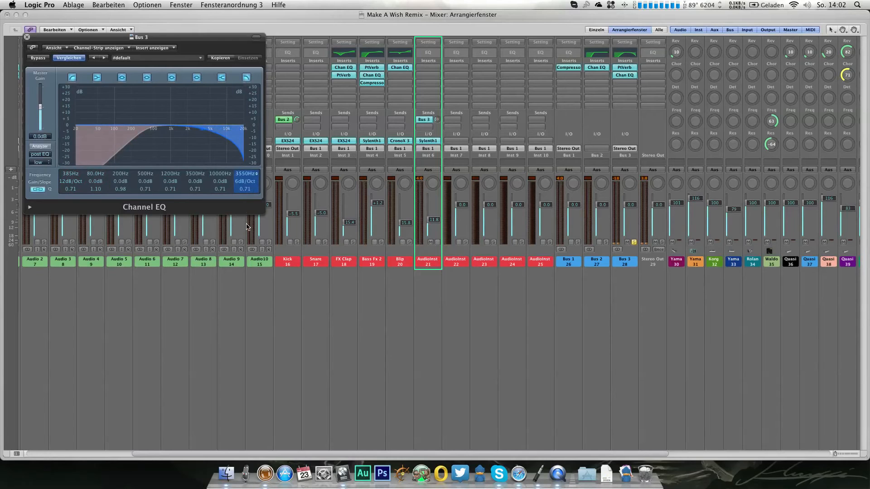
click(26, 37)
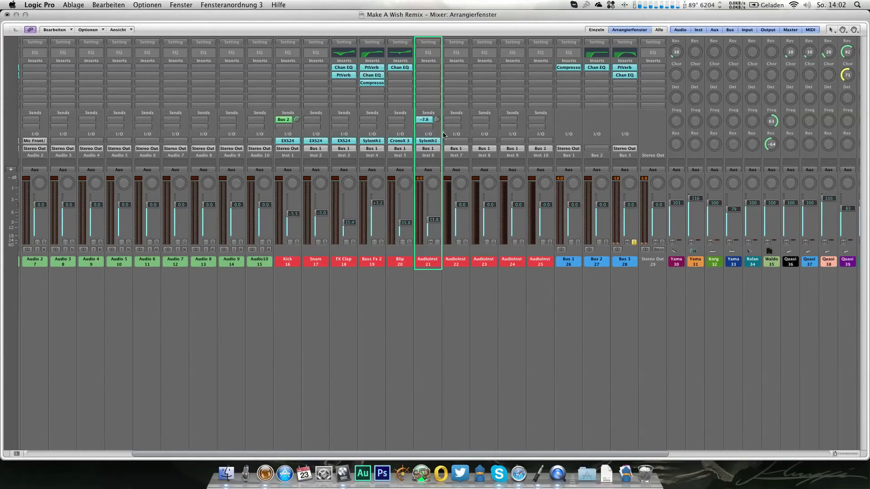
click(624, 84)
mouse_move(646, 159)
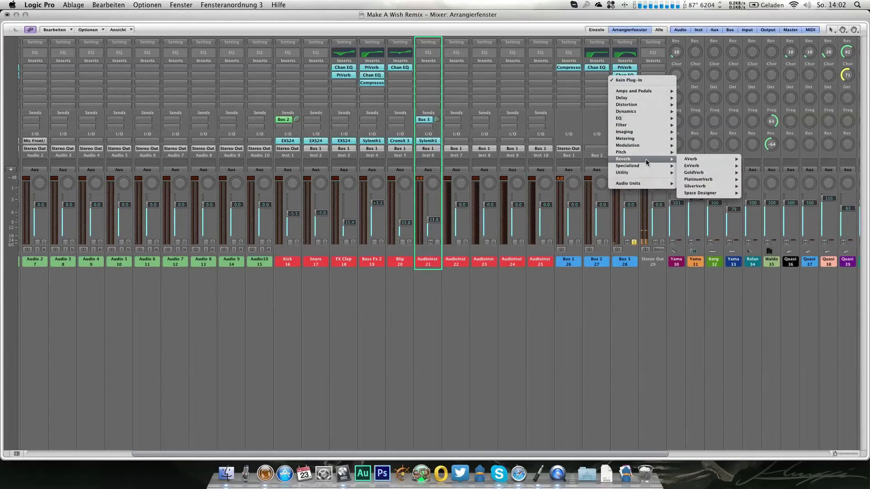
click(622, 61)
Step: Set the reverb time of the Bus 3 PlatinumVerb to 8.00 sec
click(622, 68)
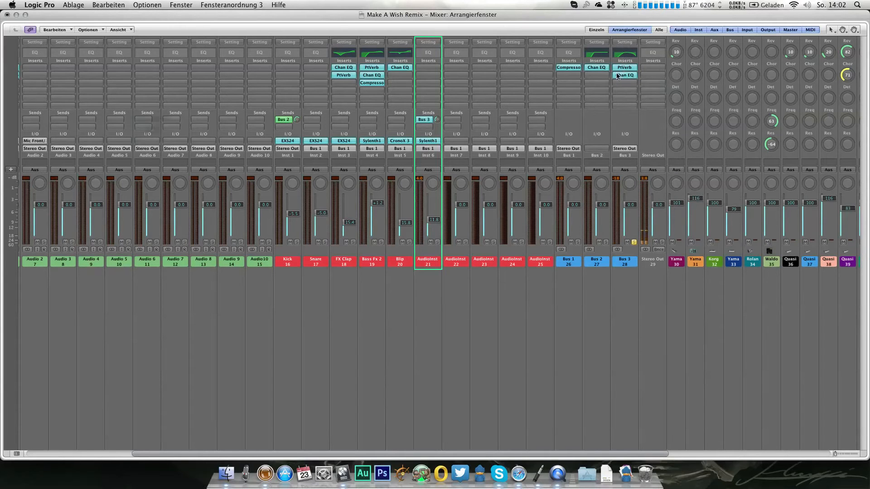
drag(256, 170, 256, 165)
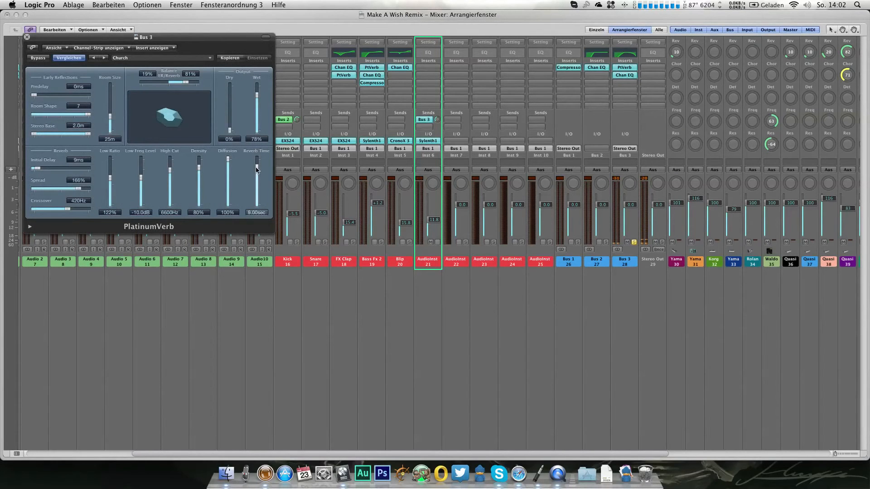
click(27, 37)
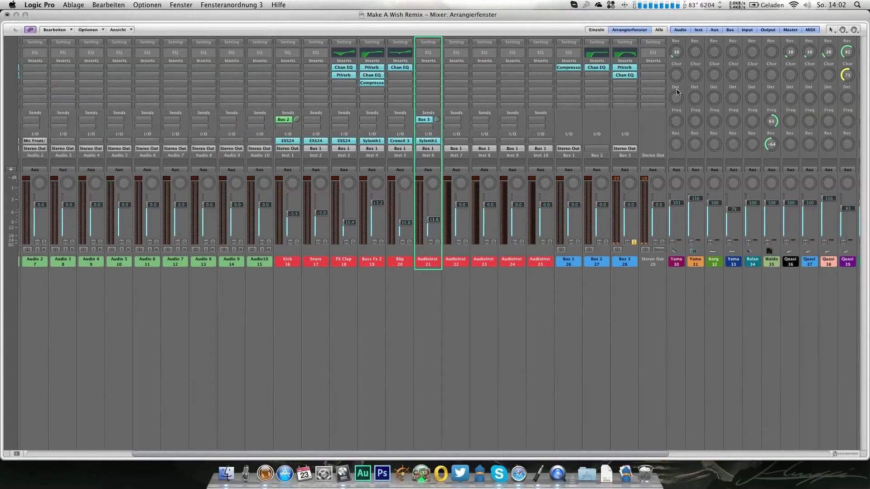
Step: Insert a stereo Compressor on Bus 3 with the Pumping preset, and make Bus 2 solo-safe
click(624, 87)
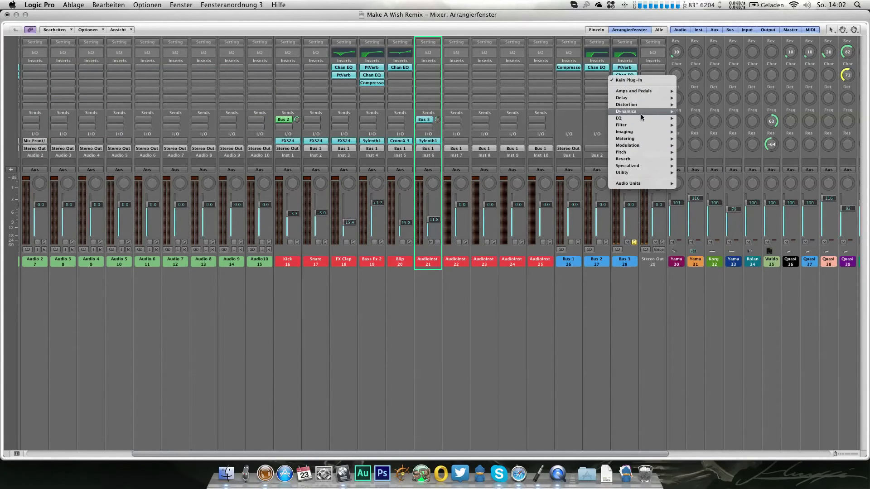
mouse_move(643, 111)
mouse_move(707, 118)
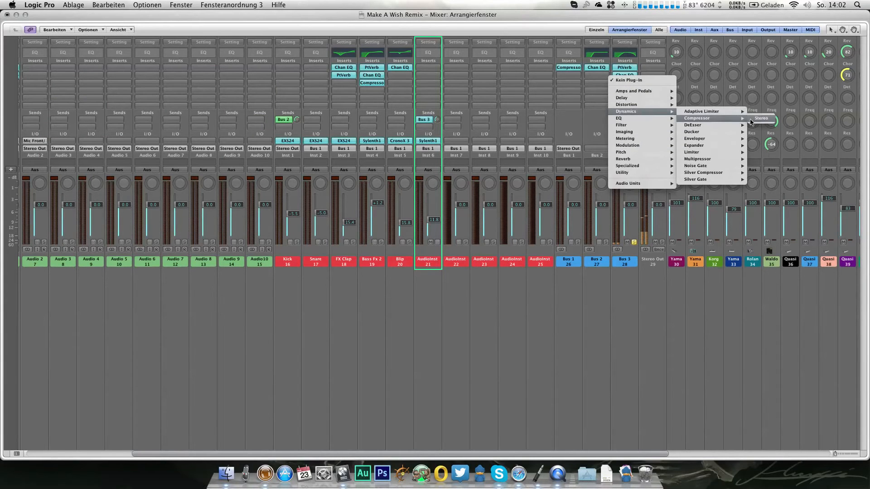
click(760, 118)
ctrl+click(605, 243)
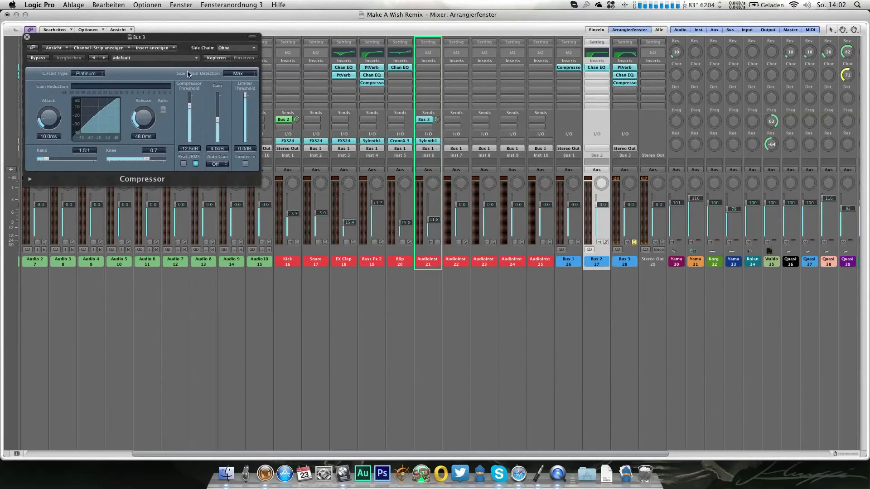
click(143, 61)
click(165, 139)
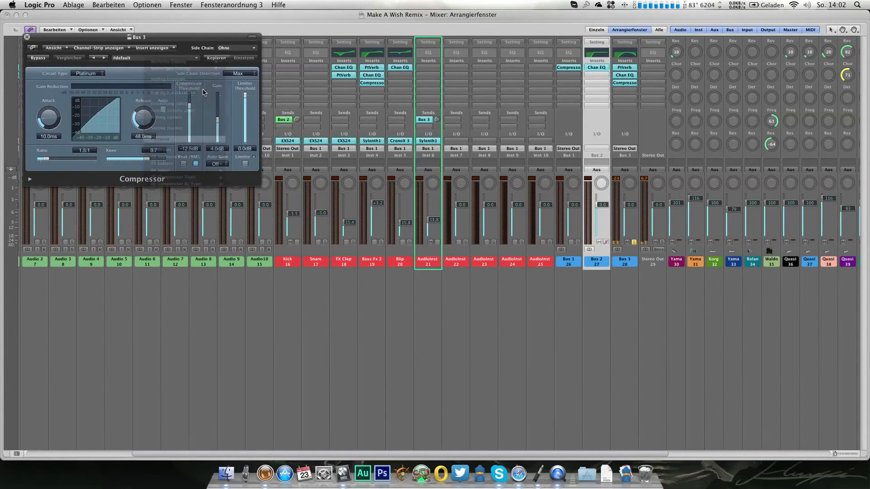
Step: Set the Bus 3 compressor's side chain to Bus 2 and its compressor threshold to -20.5 dB
click(236, 47)
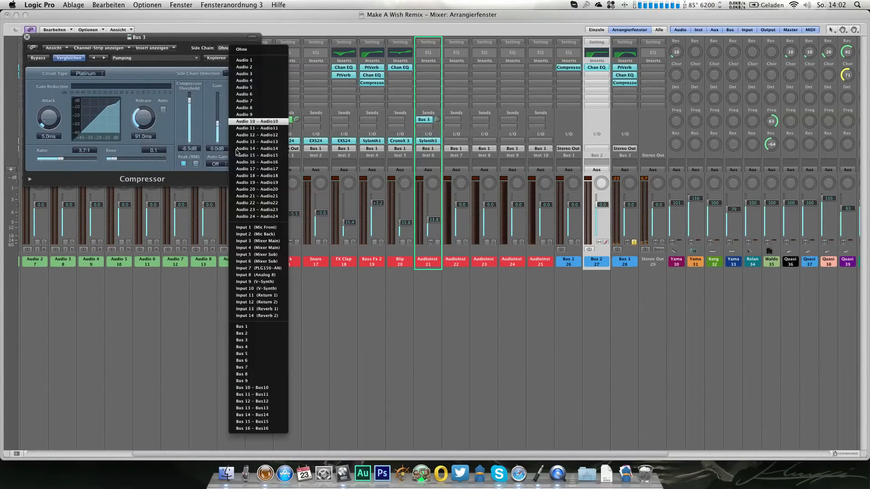
click(247, 333)
drag(191, 98, 191, 117)
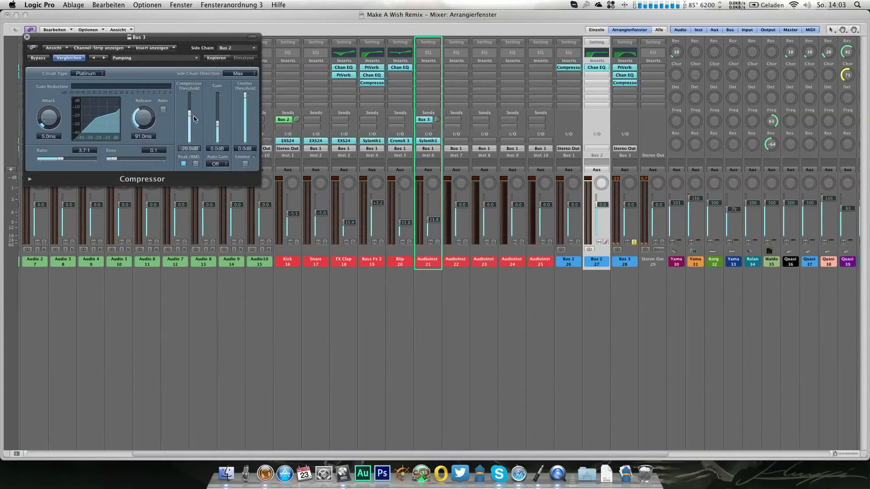
Step: Unsolo Bus 3 and play bars 35 to 39 as a cycle to audition the side-chained reverb from the mixer
click(634, 242)
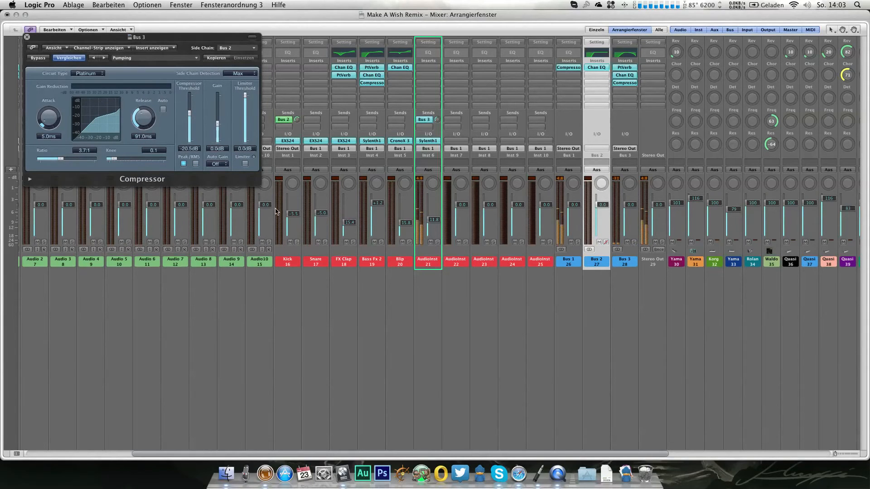
click(7, 15)
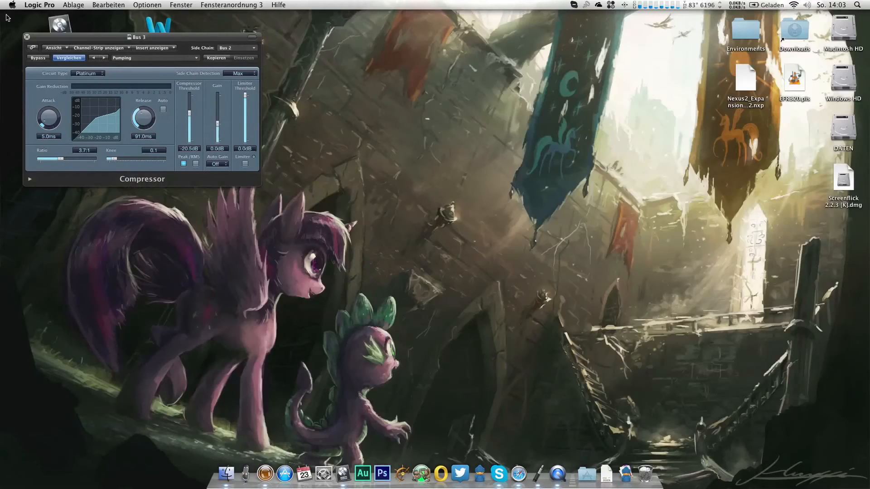
key(super+2)
key(1)
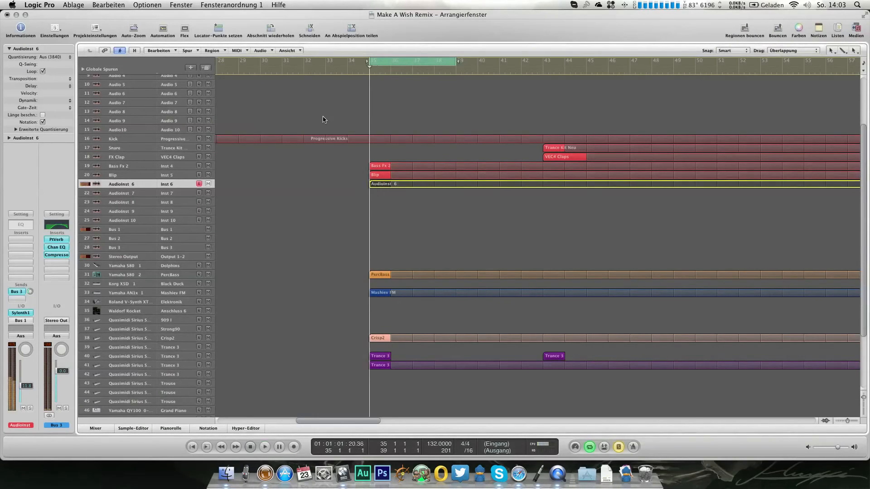
key(3)
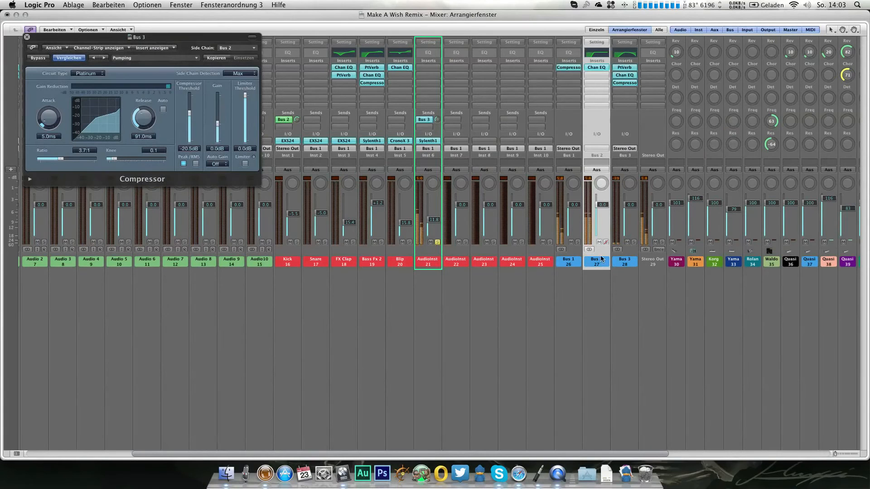
Step: Set the Bus 3 compressor's threshold to -30.0 dB and release to 68.0 ms, and lower the Inst 6 channel's volume slightly
drag(190, 114, 167, 117)
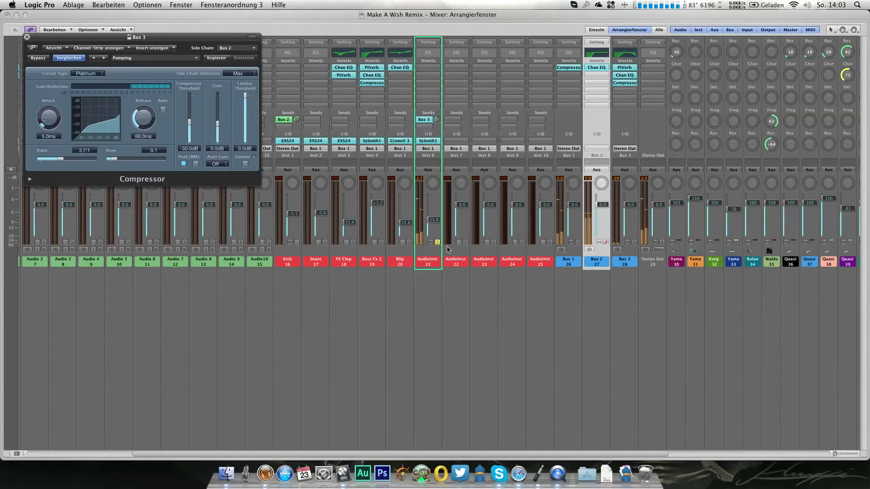
click(28, 37)
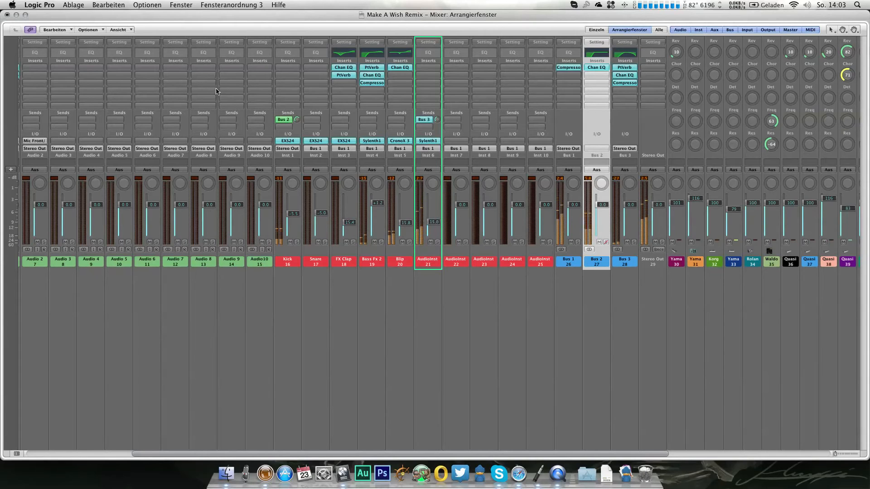
drag(436, 223, 436, 226)
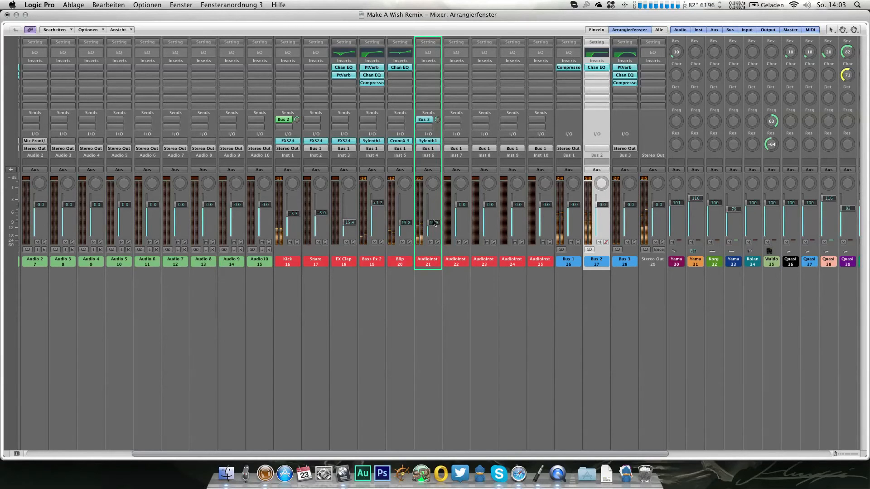
Step: Return to the arrangement and assign the program SFX 1 to Quasimidi Sirius track 43
key(1)
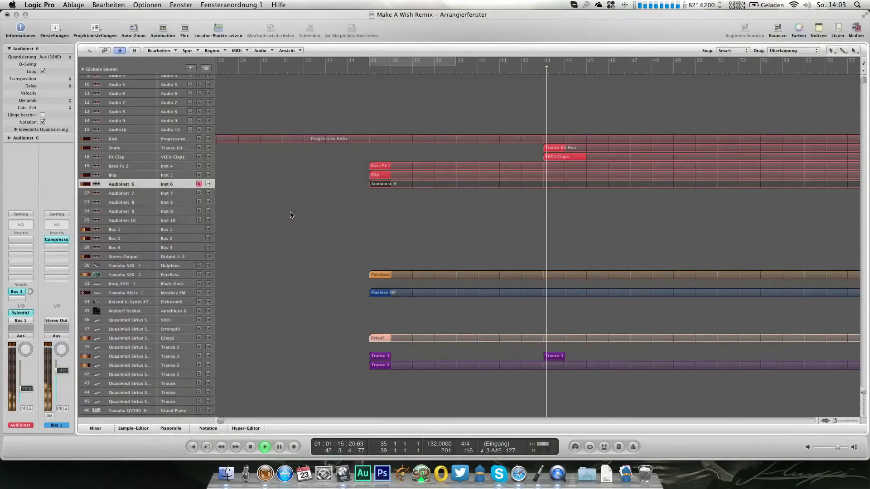
scroll(500, 226, down, 2)
scroll(500, 225, right, 2)
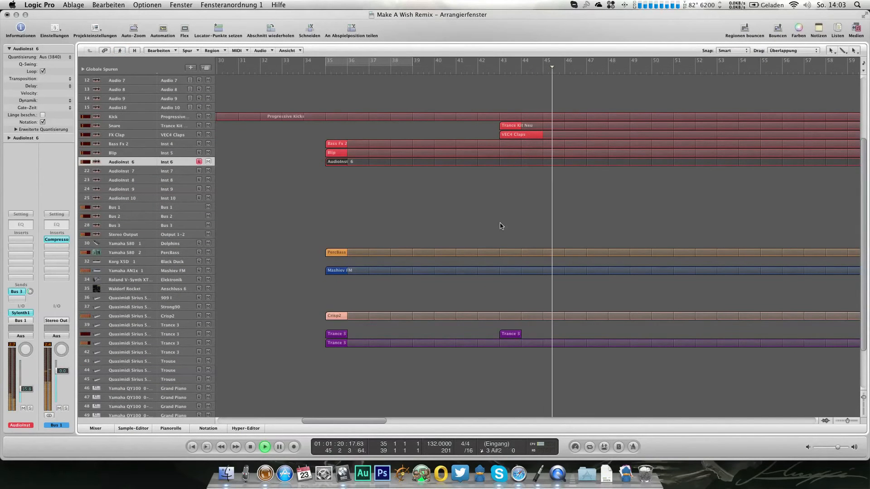
click(126, 361)
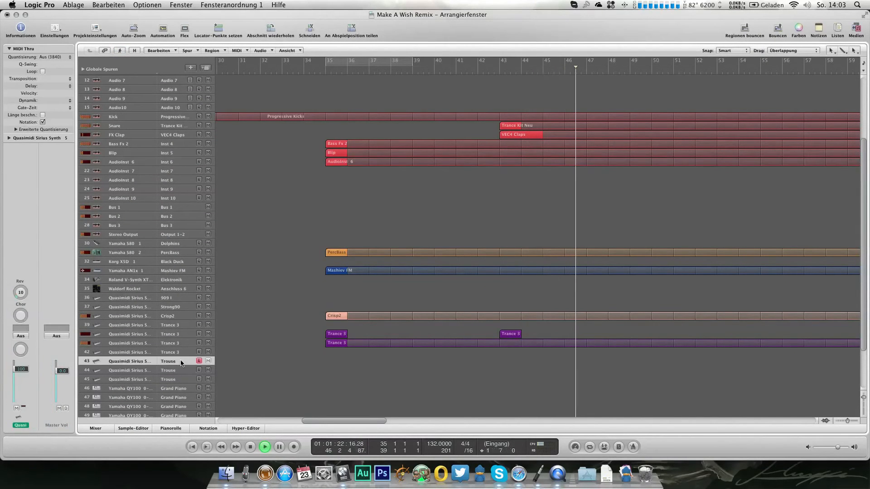
double_click(48, 138)
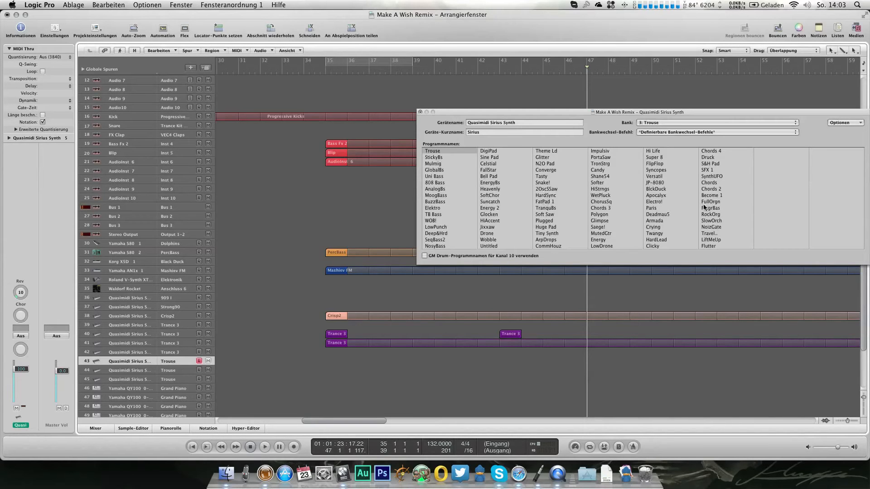
click(714, 170)
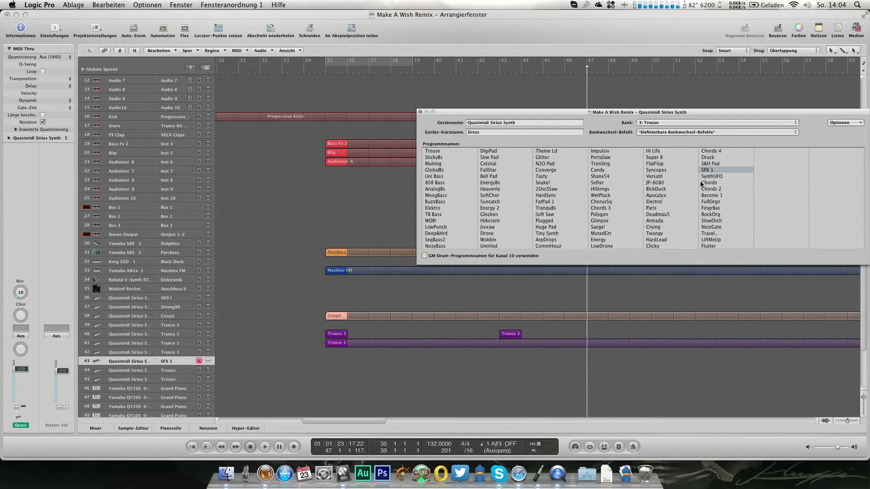
click(420, 112)
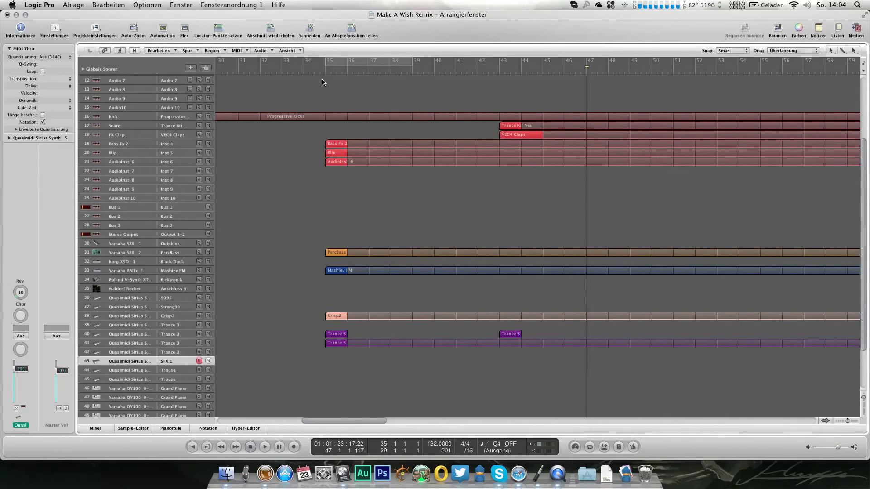
Step: Create a MIDI region on the SFX 1 track from bar 35 to bar 39 and open it in the piano roll
double_click(332, 364)
drag(345, 363, 412, 363)
key(super+6)
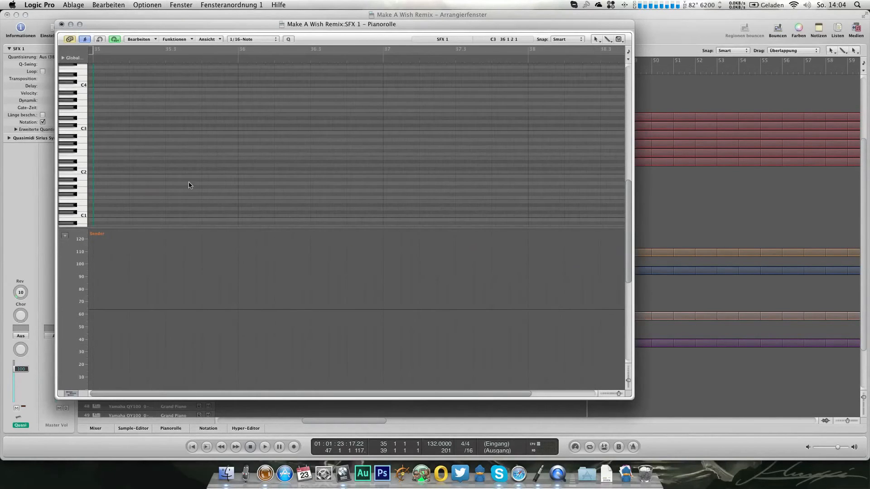
Step: Enter a one-beat chord of D#4, C4, A#3 and G3 on beat 4 of bar 36 and play it back
click(84, 174)
scroll(217, 150, up, 2)
click(351, 104)
drag(352, 104, 382, 103)
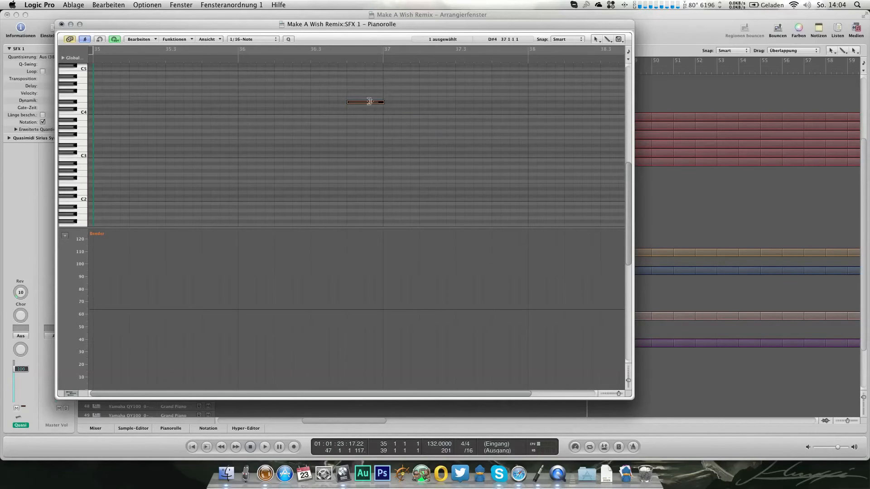
super+click(349, 113)
super+click(349, 120)
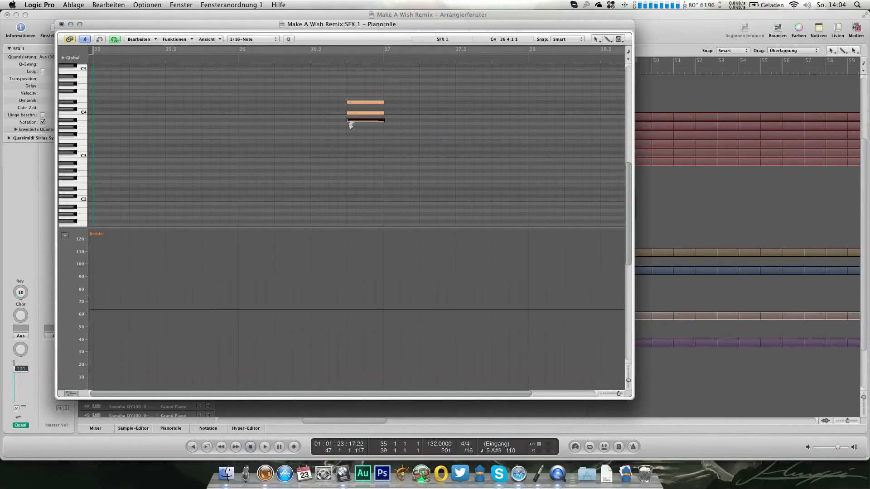
super+click(349, 131)
double_click(224, 58)
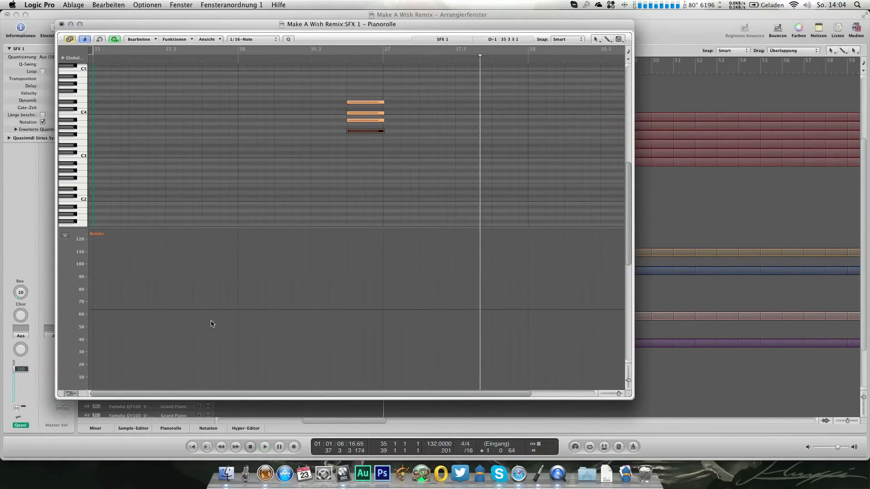
Step: Draw a pitch bend dip to -10 around the chord, from 36.3 to past 37.2, and play it back
click(312, 310)
click(427, 310)
drag(399, 316, 398, 322)
click(275, 61)
key(space)
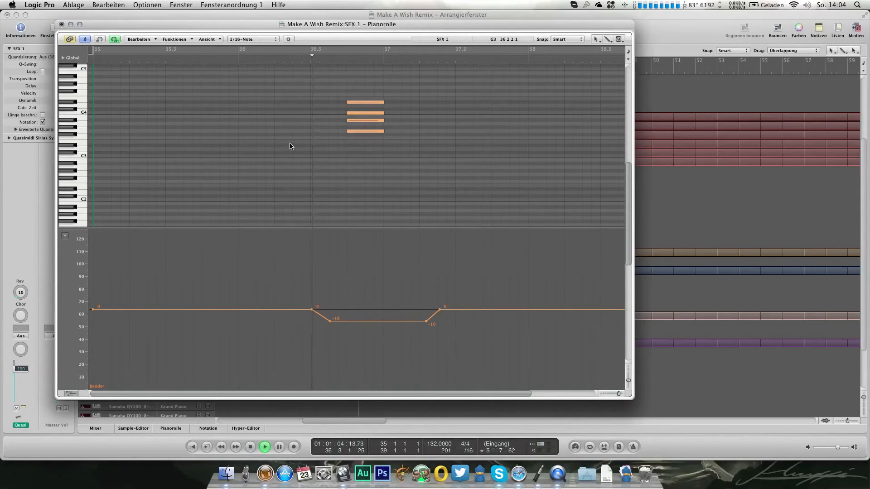
Step: Try pitch bend dip depths of -13 and -8 around the chord, playing back each one
click(378, 325)
drag(377, 325, 377, 329)
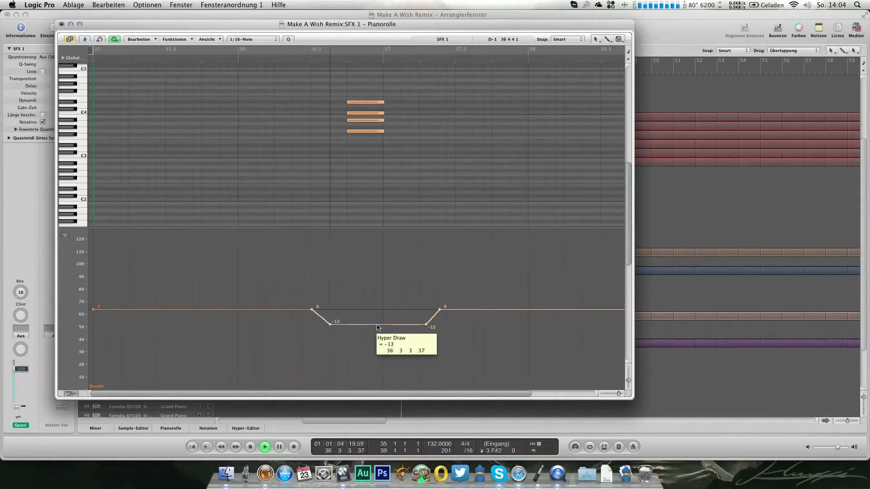
click(163, 61)
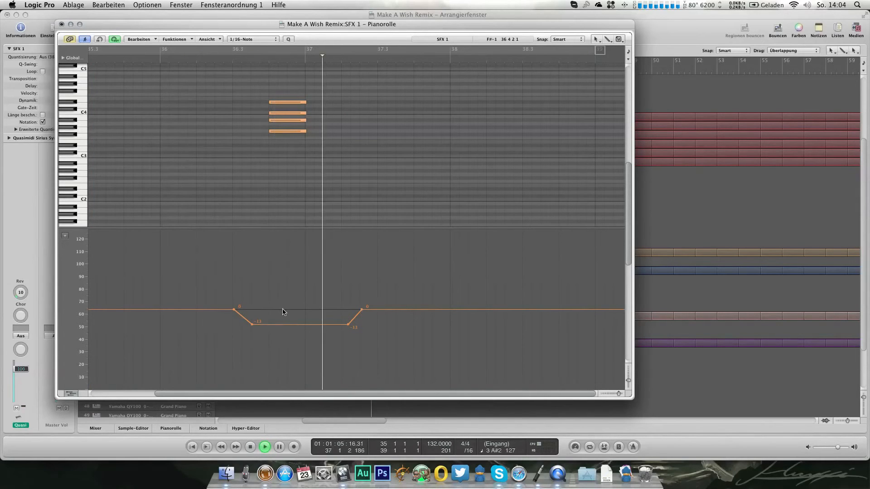
drag(292, 326, 292, 320)
click(160, 63)
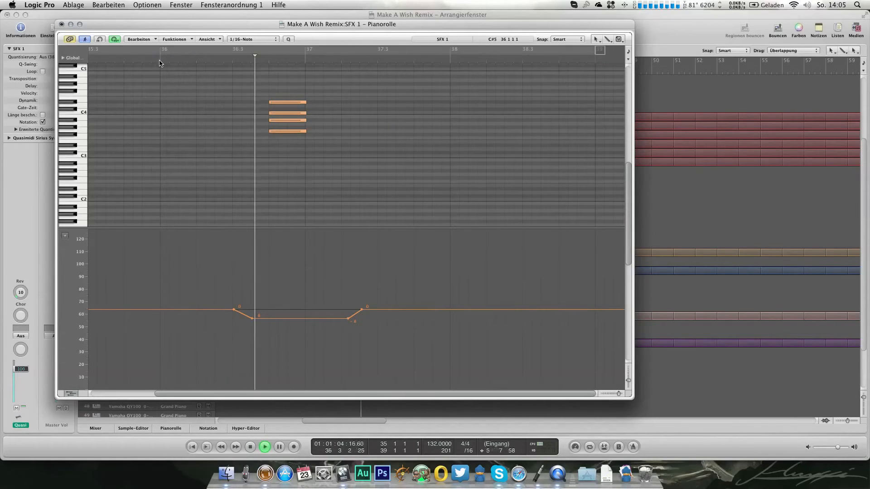
key(space)
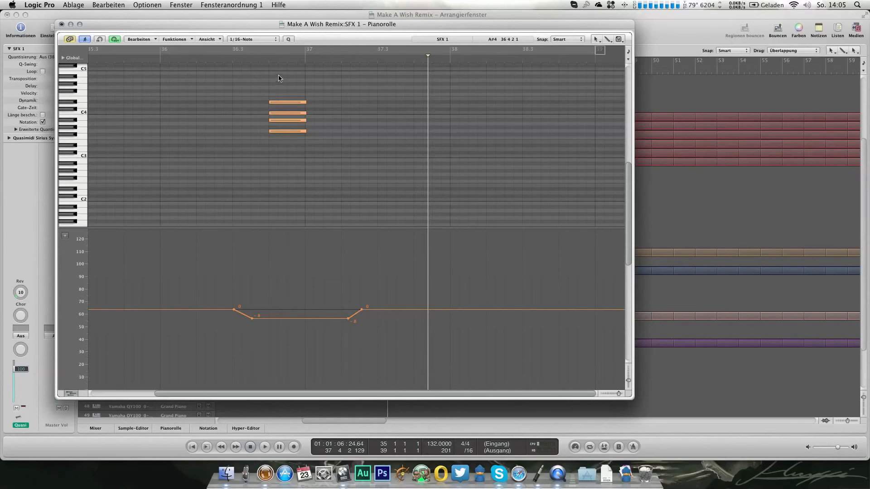
Step: Set the depth of the pitch bend dip to -11 and audition the chord again
double_click(206, 62)
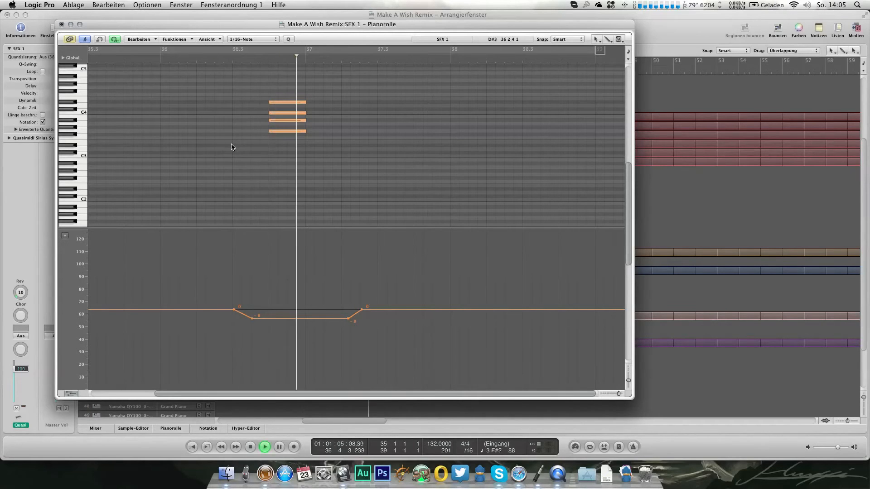
drag(279, 318, 278, 325)
double_click(235, 60)
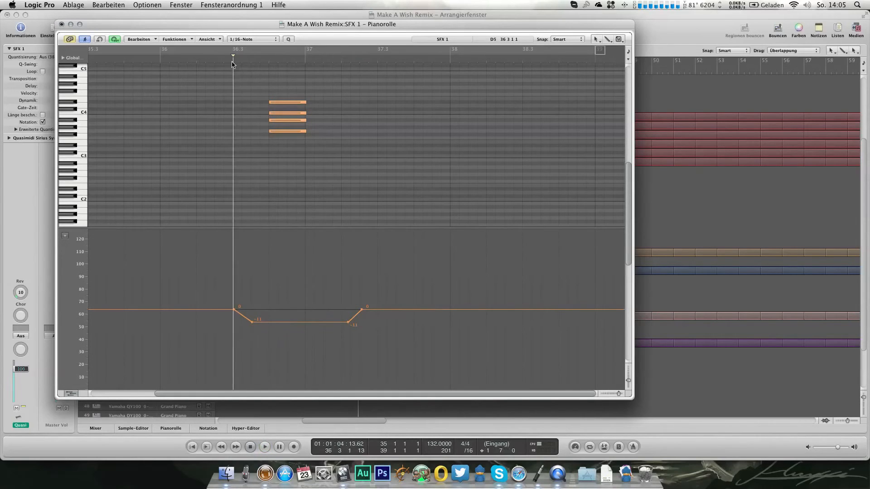
Step: Draw an expression (Ausdruck) ramp under the chord, from 0 at beat 4 of bar 36 to 126 at bar 37
click(65, 236)
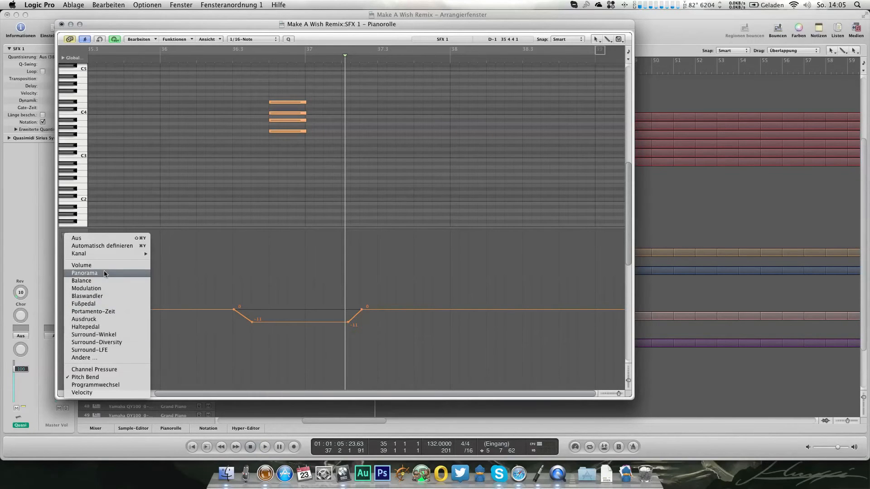
click(102, 321)
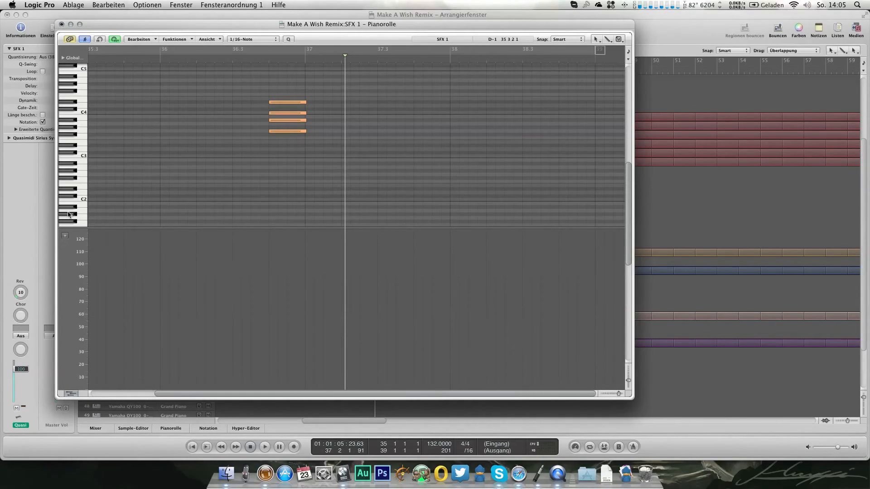
click(64, 234)
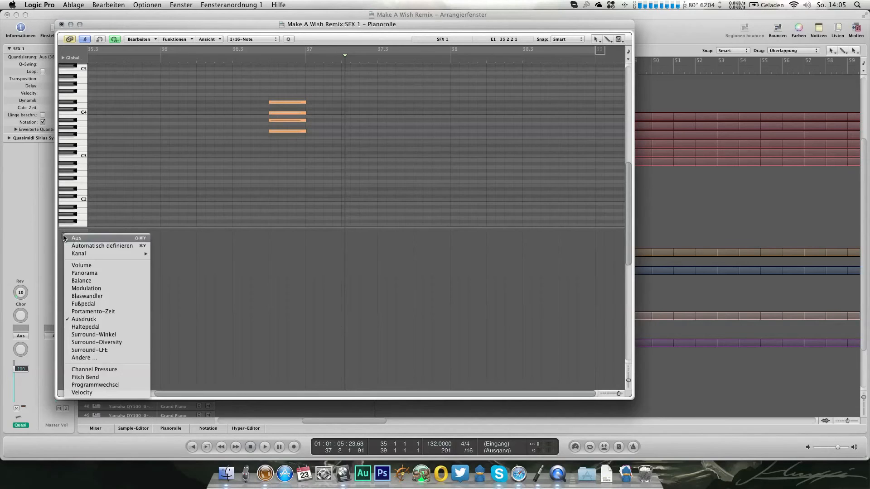
click(97, 321)
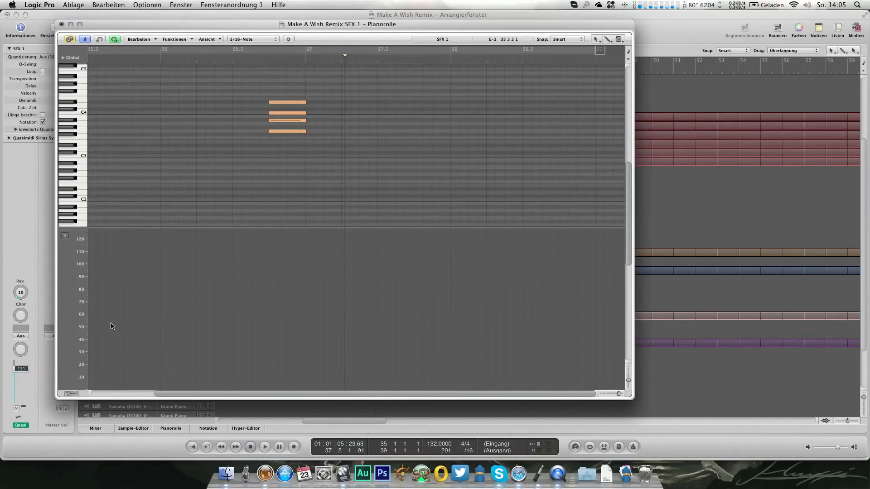
click(287, 241)
mouse_move(285, 241)
mouse_down()
mouse_move(312, 241)
mouse_move(306, 232)
mouse_up()
click(268, 235)
drag(220, 256, 203, 406)
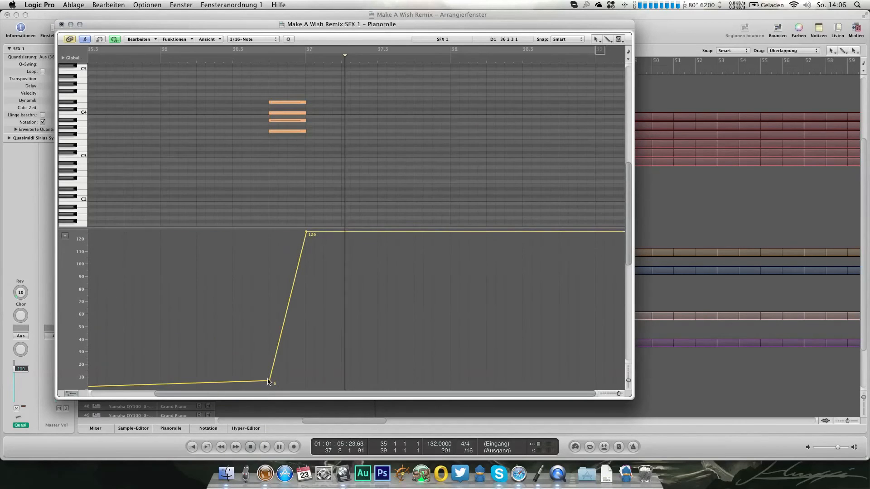
drag(271, 383, 271, 392)
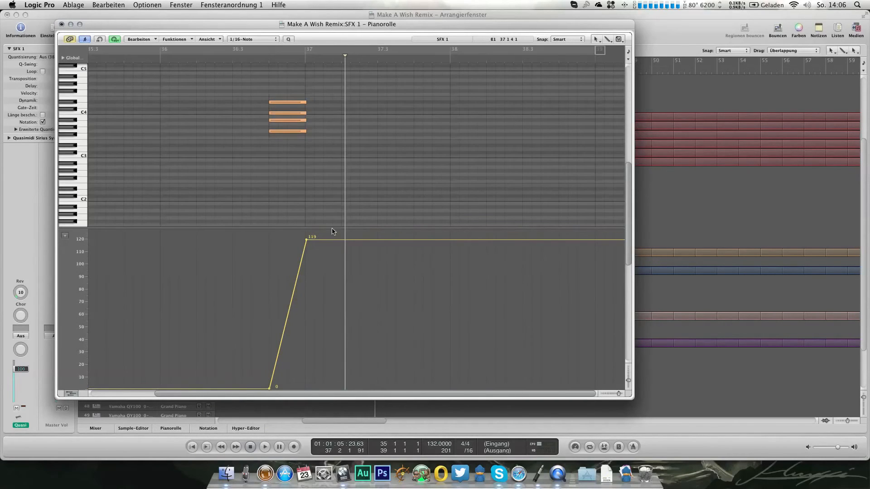
drag(307, 243, 307, 232)
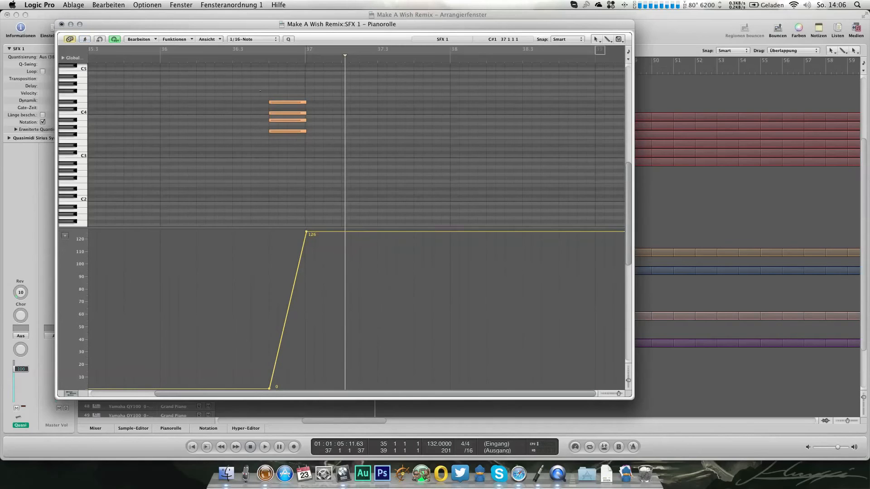
Step: Audition the SFX 1 chord's expression ramp in solo and with the other tracks
key(s)
click(222, 55)
key(space)
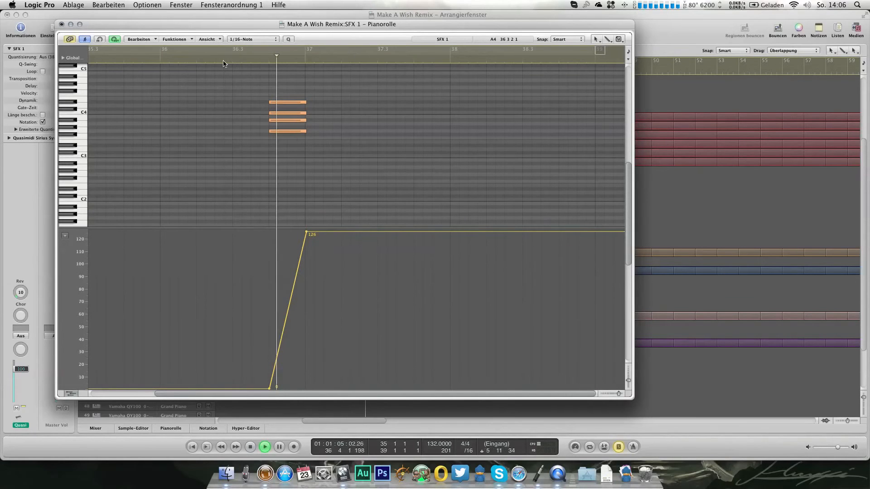
key(s)
click(164, 64)
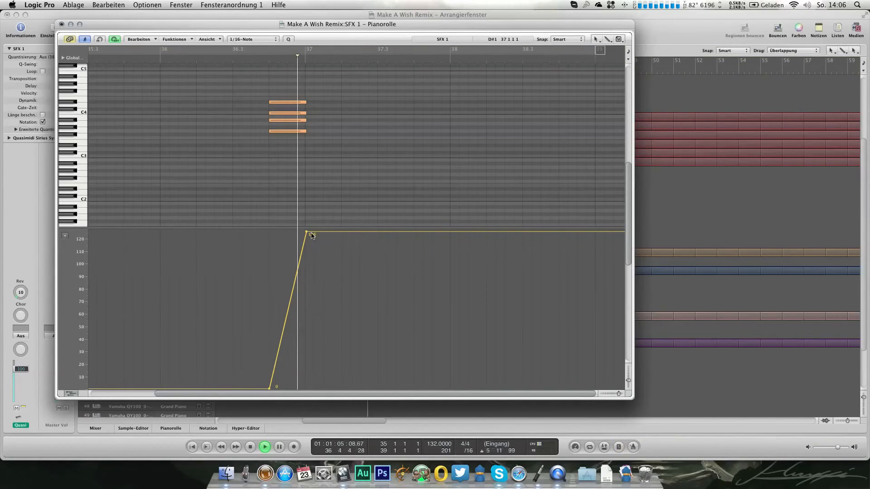
key(space)
Step: Move the ramp's 126 point a sixteenth note earlier, just before bar 37, and play the chord
drag(307, 235, 297, 232)
click(159, 63)
key(space)
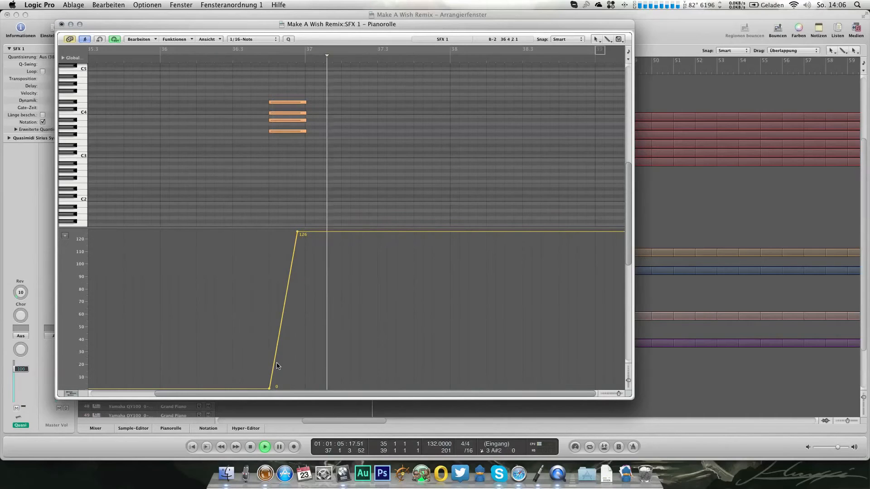
key(space)
Step: Move the ramp's zero point about half a beat ahead of the chord and play it back
drag(268, 388, 248, 387)
key(space)
click(148, 57)
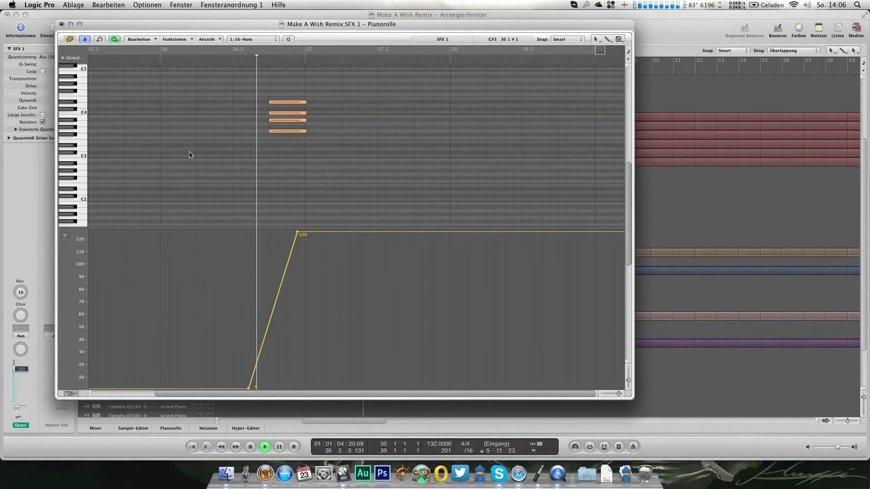
key(space)
Step: Place the ramp's zero point slightly before the chord, bend the ramp with an intermediate point at 57, and play it back
drag(248, 388, 255, 388)
click(282, 297)
key(super+z)
drag(282, 297, 281, 317)
double_click(227, 61)
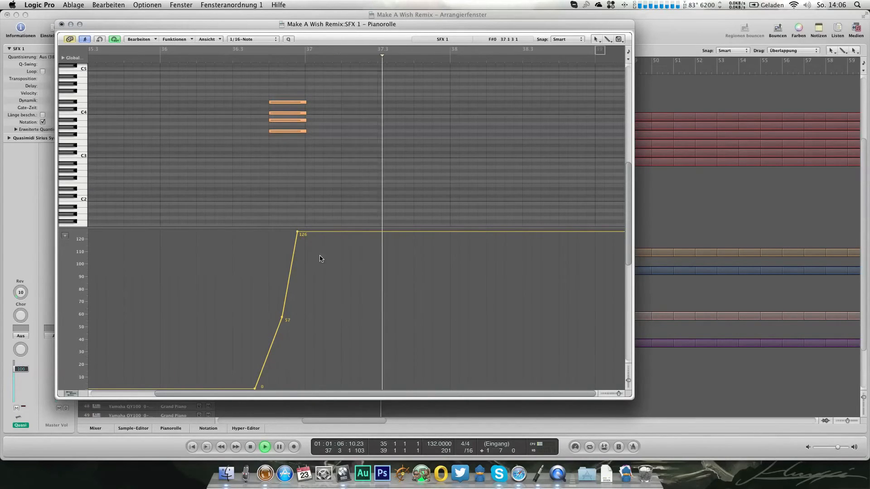
Step: Finish editing in the piano roll, loop the SFX 1 region and set the track's Rev to 32
click(297, 231)
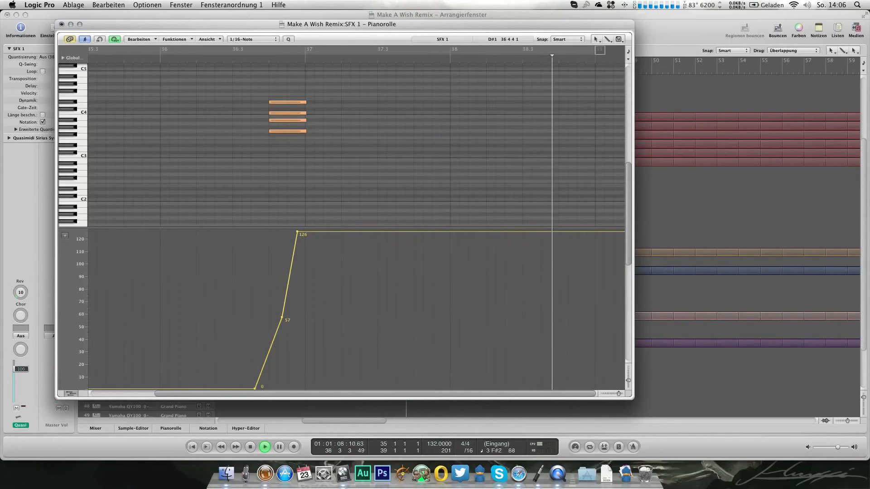
click(62, 24)
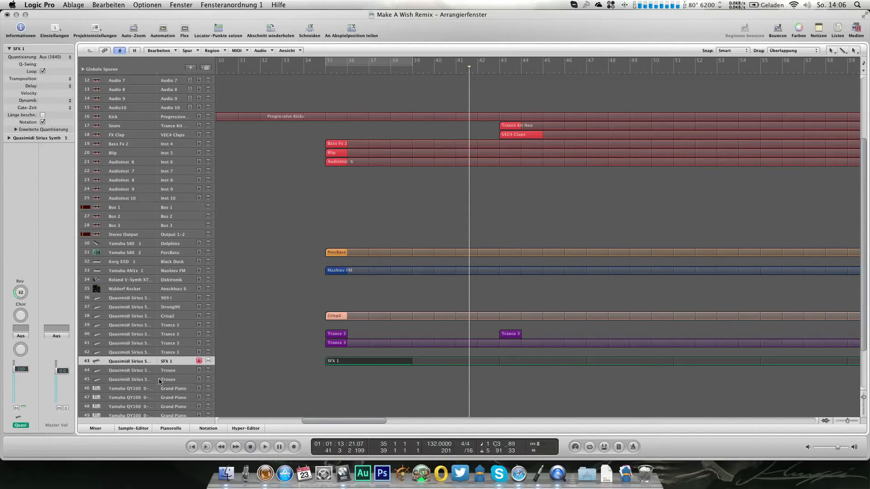
Step: Assign the SFX 1 program to Quasimidi Sirius track 44 and place an alias of the SFX 1 region on it at bar 35
click(177, 372)
double_click(35, 138)
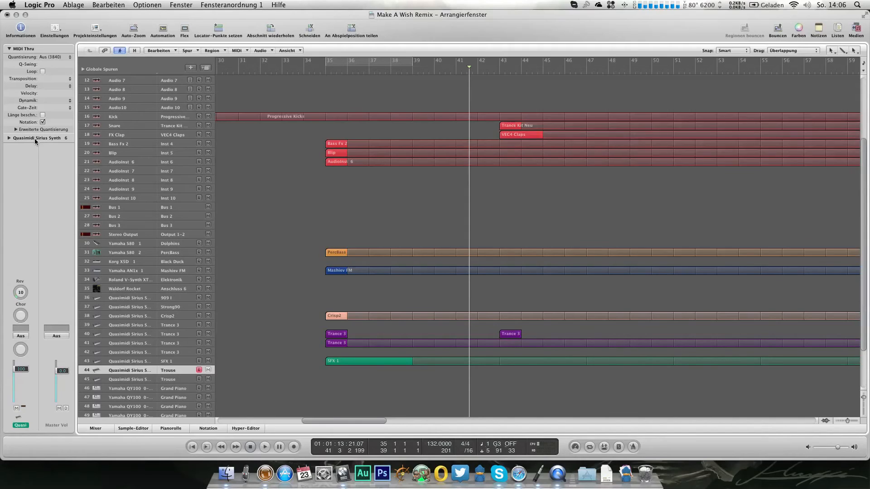
click(714, 170)
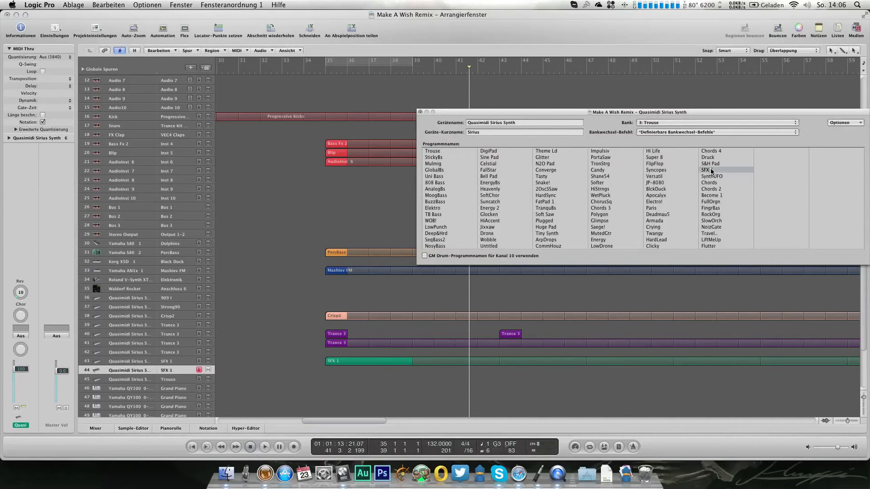
click(420, 112)
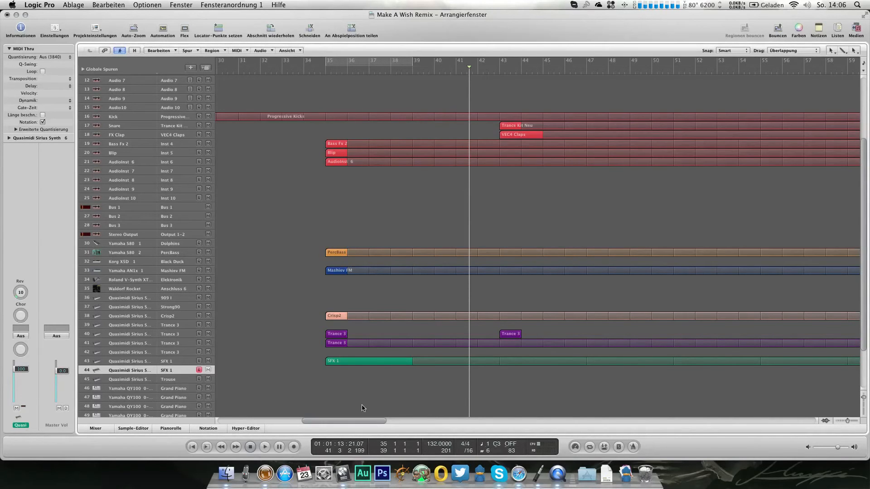
drag(335, 361, 339, 371)
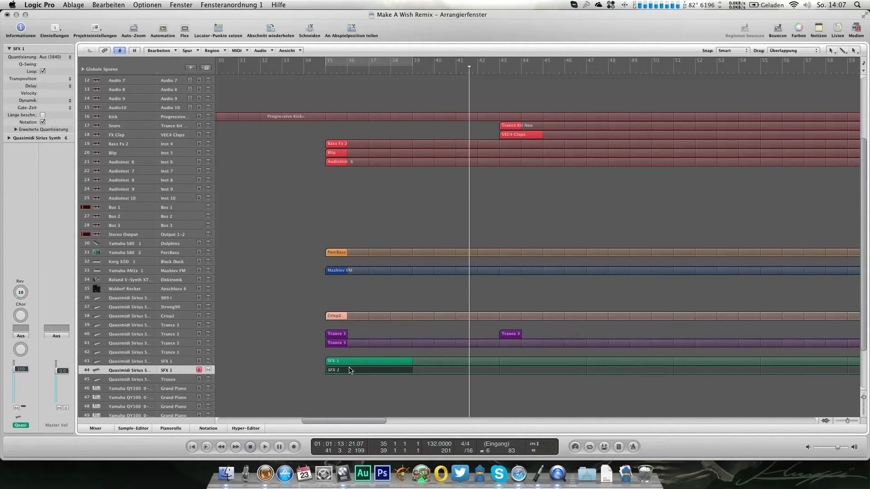
Step: Pan SFX tracks 43 and 44 to -55 and 56, set their volumes to 87 and 92, and raise track 44's Rev to 31
key(3)
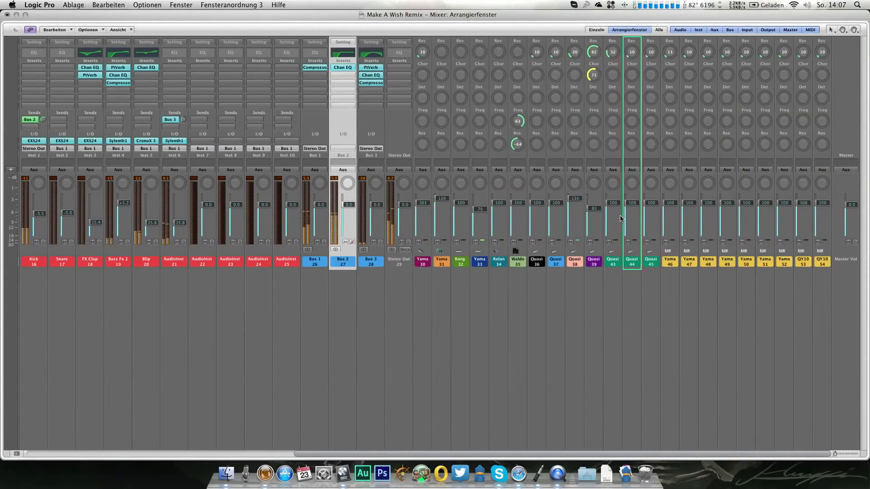
drag(613, 184, 626, 155)
drag(613, 203, 634, 207)
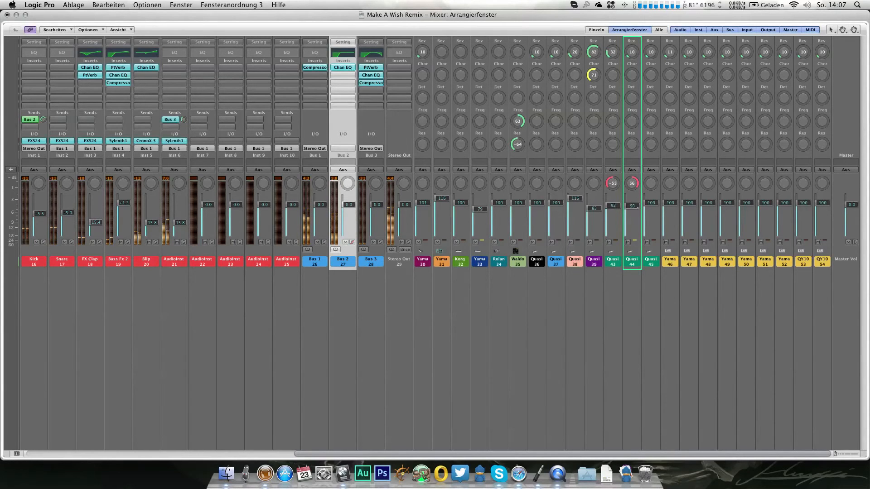
drag(633, 52, 633, 43)
drag(612, 206, 612, 207)
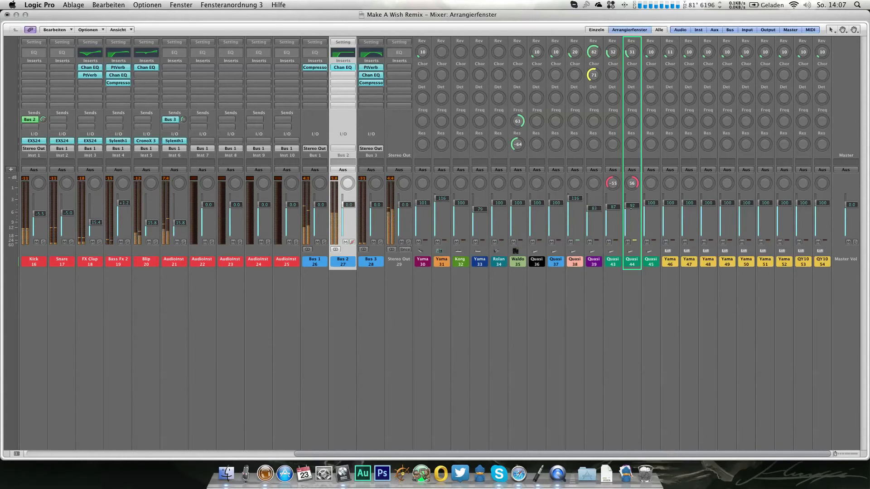
key(1)
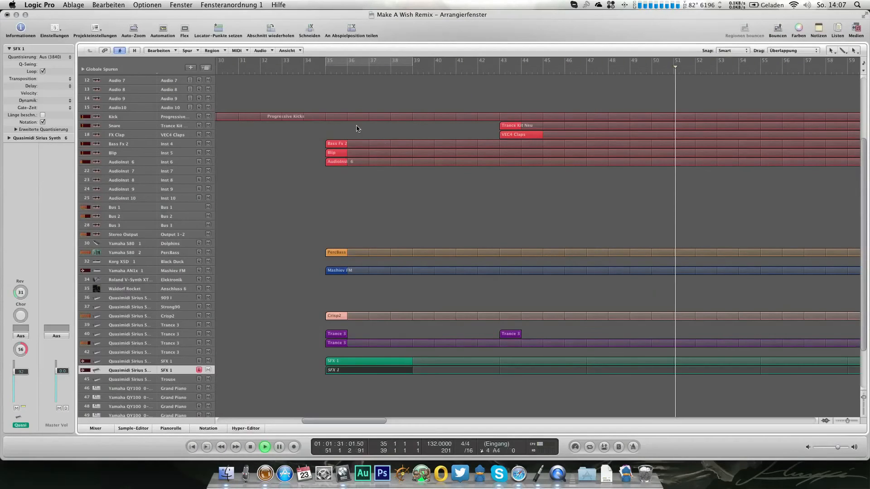
Step: Stop playback, load Sylenth1 in stereo on the AudioInst 7 track and initialize its preset
click(250, 446)
click(319, 70)
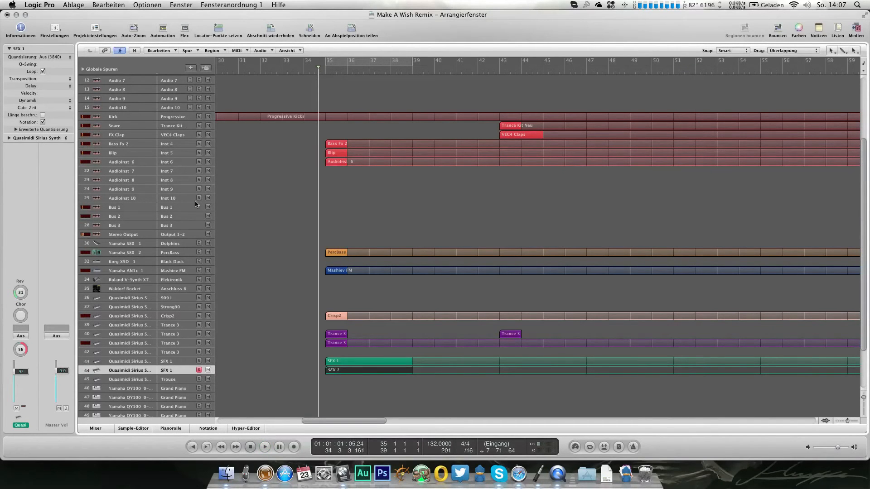
click(177, 178)
click(178, 171)
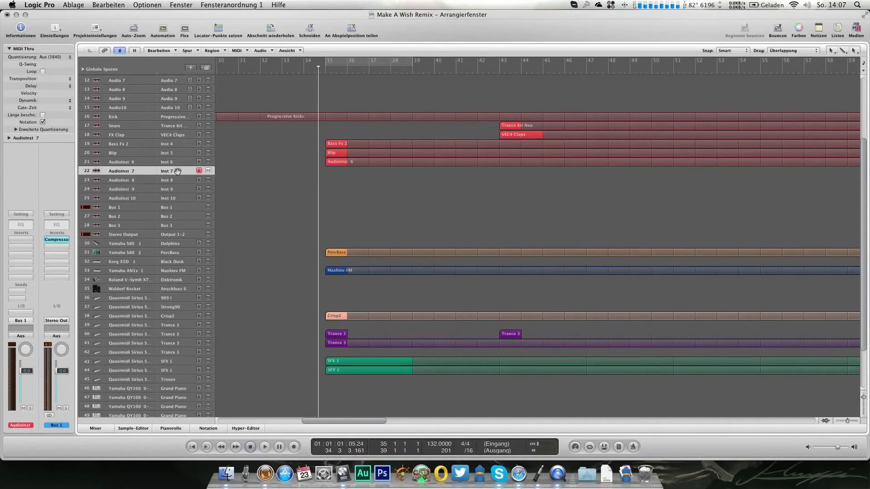
click(21, 313)
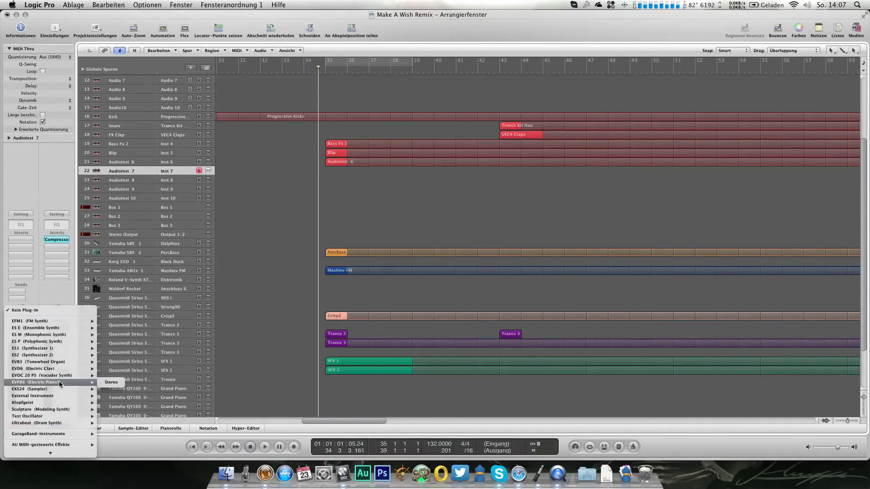
mouse_move(62, 395)
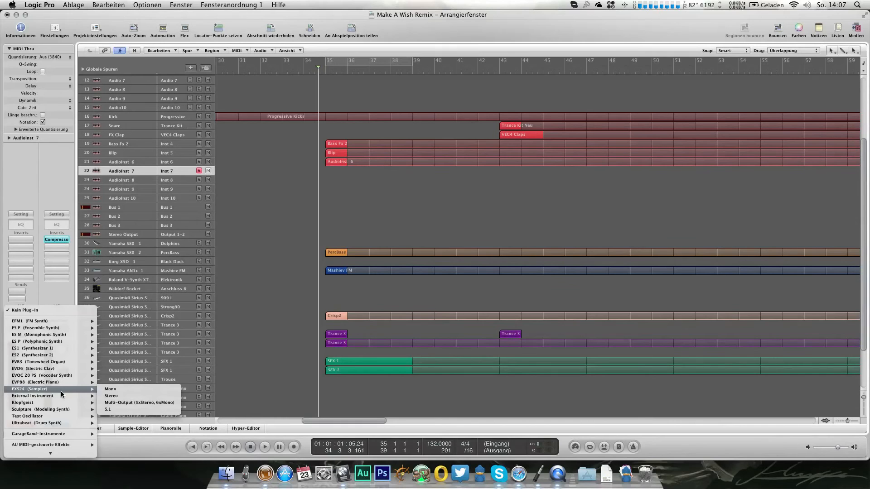
mouse_move(62, 452)
mouse_move(134, 414)
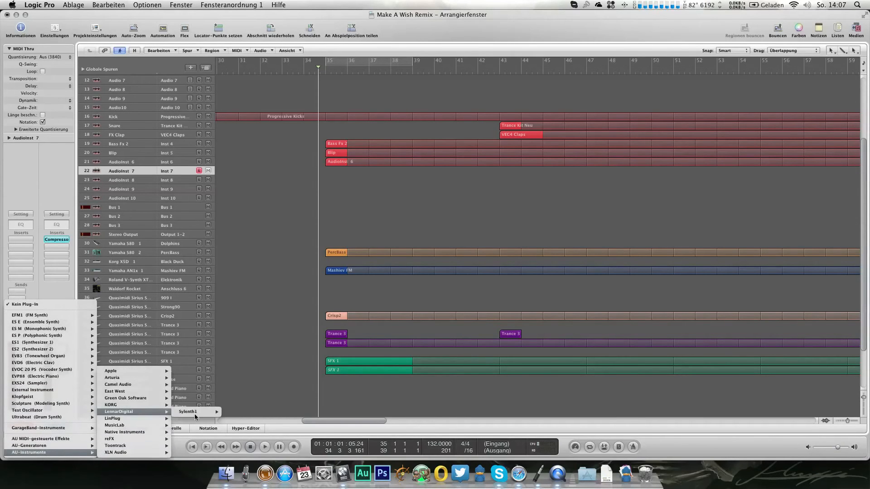
mouse_move(194, 414)
click(229, 412)
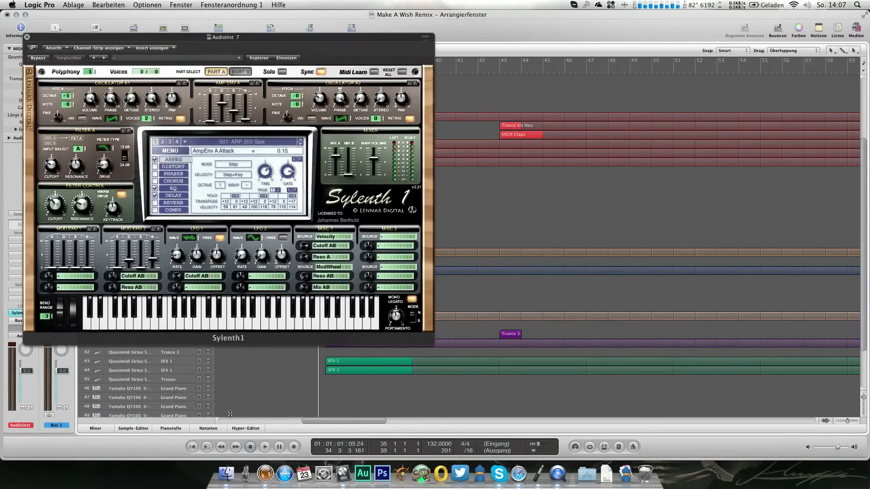
click(170, 151)
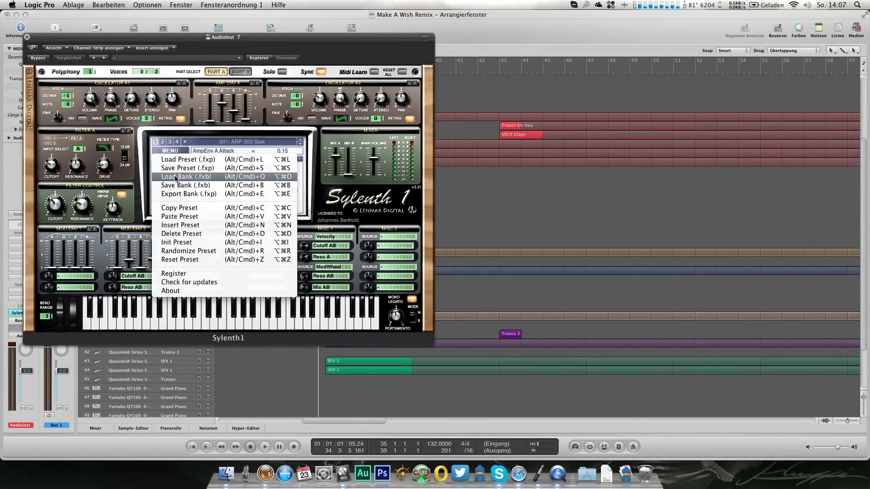
click(183, 244)
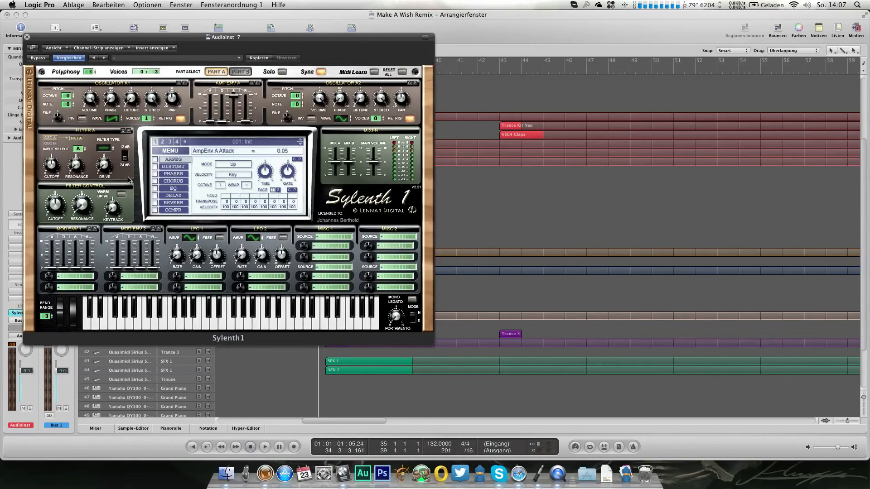
Step: Give both Sylenth1 oscillators 8 voices without retrigger, change oscillator A2's waveform, detune A1 to 3.90 and lower the channel volume
drag(146, 119, 146, 82)
drag(27, 371, 27, 377)
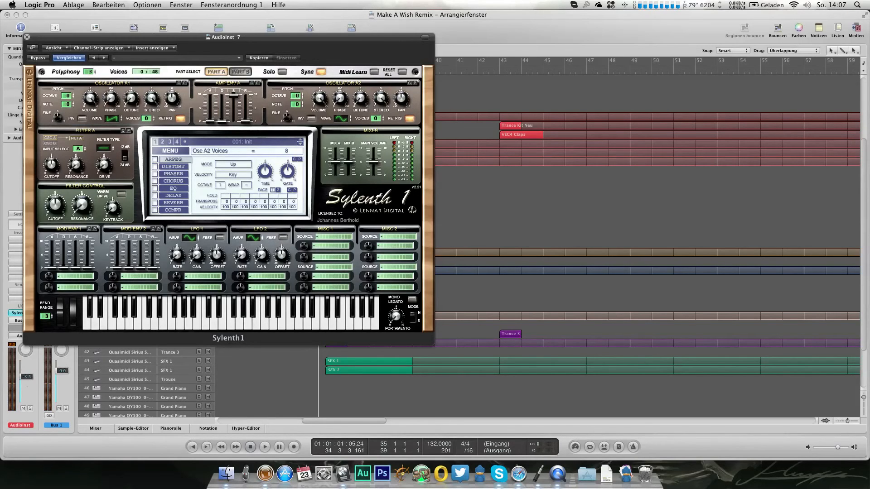
click(180, 120)
drag(133, 75, 132, 58)
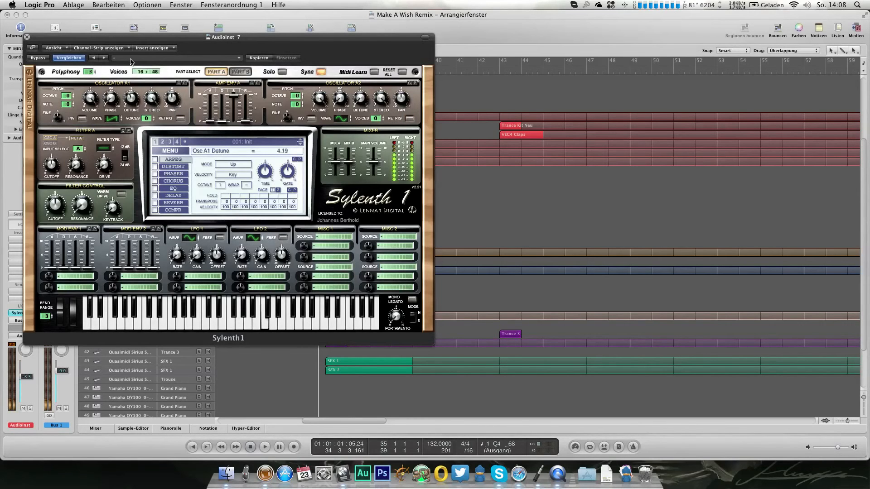
drag(357, 76, 351, 62)
click(342, 119)
drag(361, 103, 361, 100)
click(130, 103)
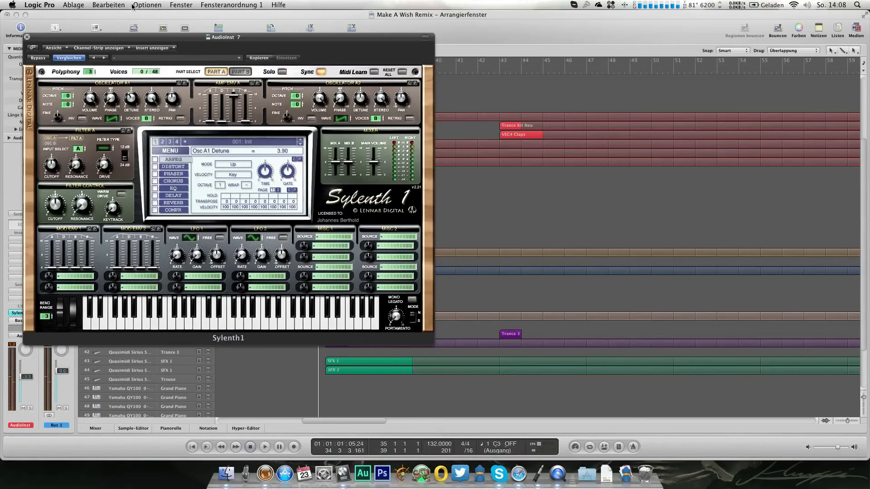
Step: Set Sylenth1's polyphony to 8 and its amp envelope to attack 0.34 and release 0.44, and close the plug-in
drag(93, 66, 90, 43)
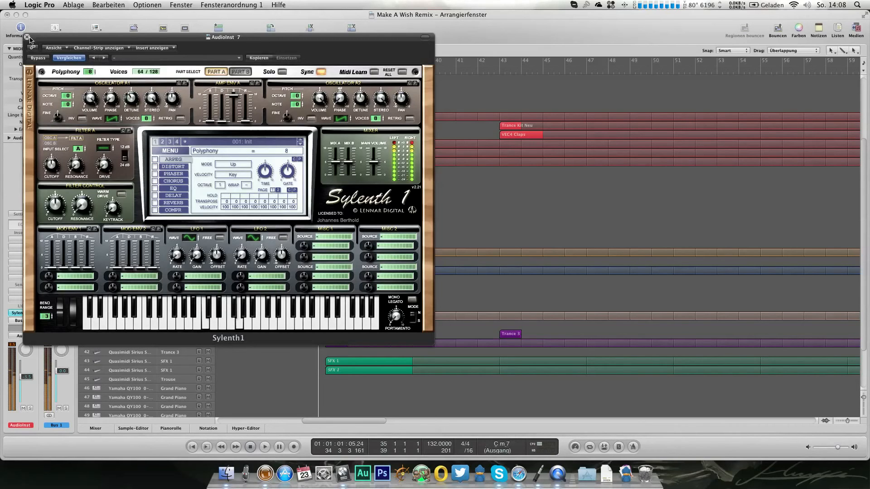
click(207, 120)
drag(208, 119, 208, 122)
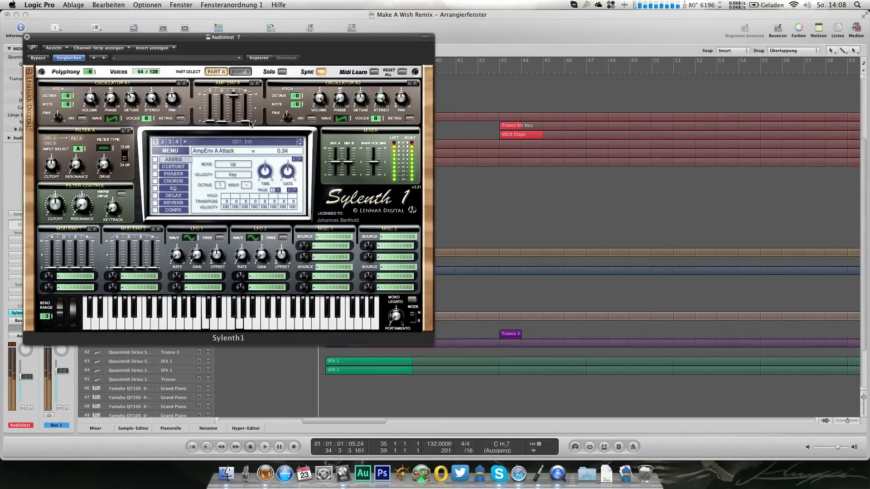
click(244, 121)
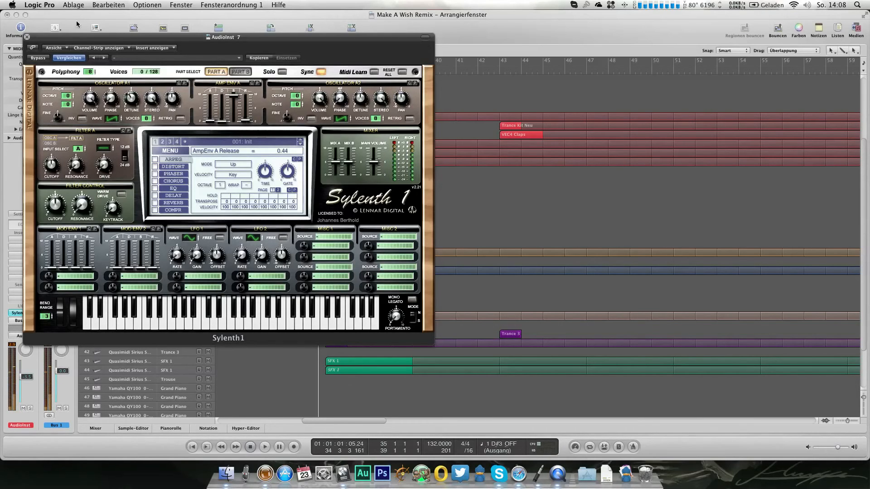
click(27, 37)
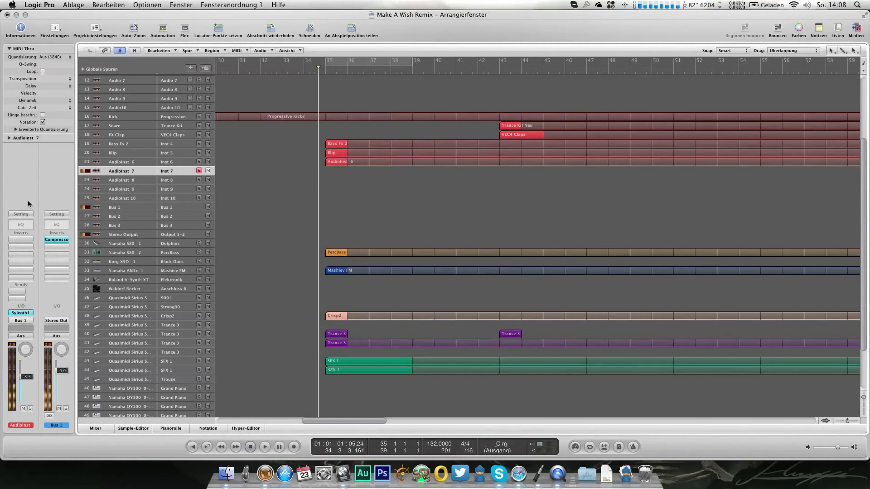
Step: Add a Channel EQ to AudioInst 7 with +9 dB boosts at 7400 Hz (Q 0.12) and 174 Hz (Q 0.37)
double_click(20, 224)
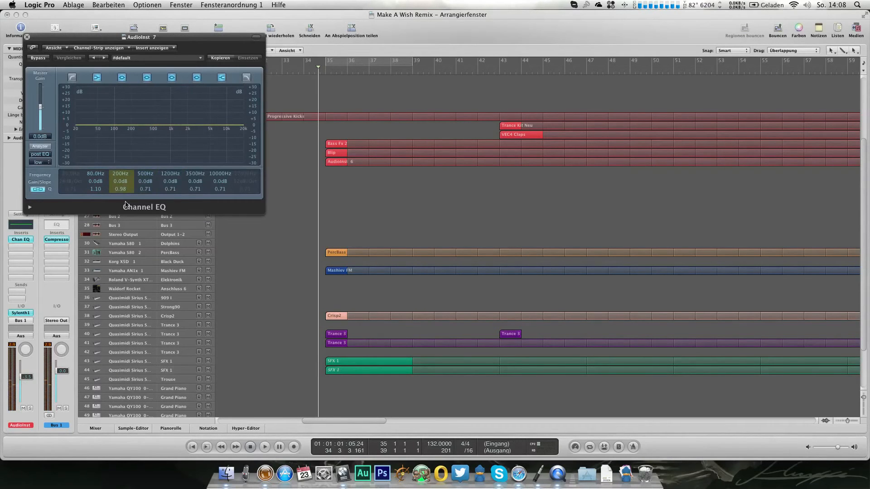
drag(193, 180, 193, 169)
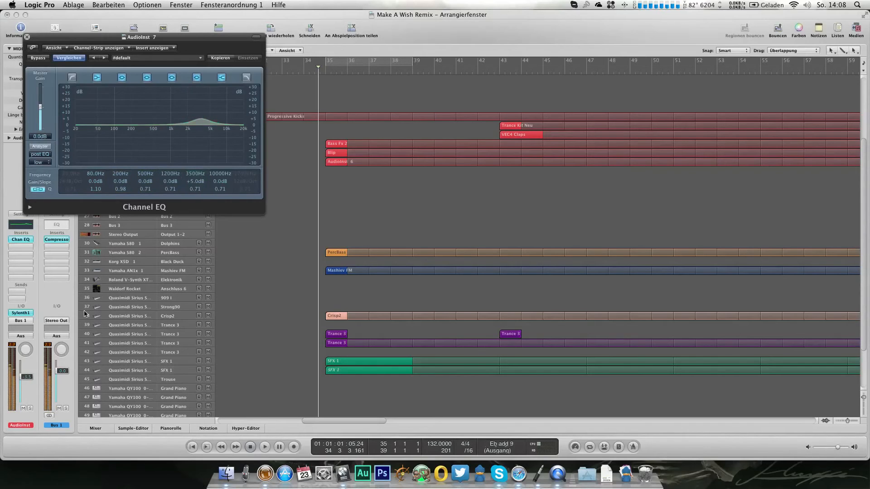
mouse_move(195, 188)
mouse_down()
mouse_move(195, 207)
mouse_move(193, 177)
mouse_up()
drag(192, 167, 192, 158)
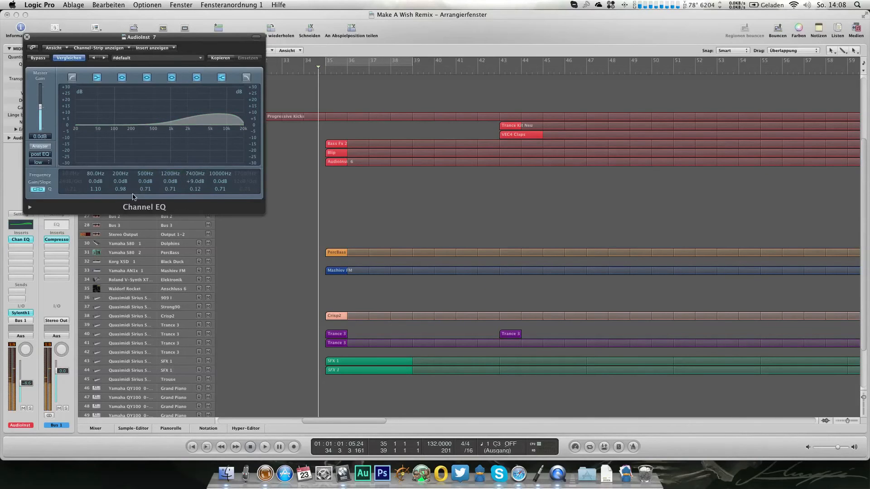
mouse_move(120, 184)
mouse_down()
mouse_move(121, 177)
mouse_move(122, 199)
mouse_move(119, 177)
mouse_up()
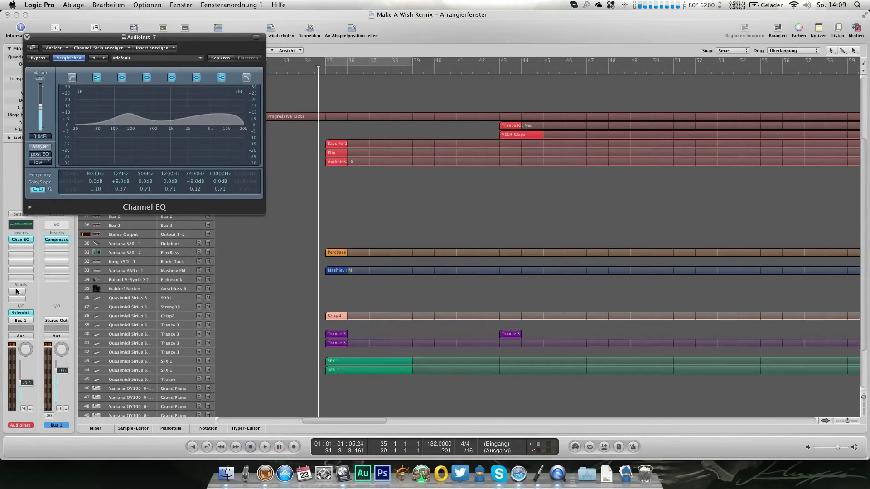
Step: Add sends to Bus 4 and Bus 5 on AudioInst 7 in the mixer and make the Bus 5 send pre-fader
key(3)
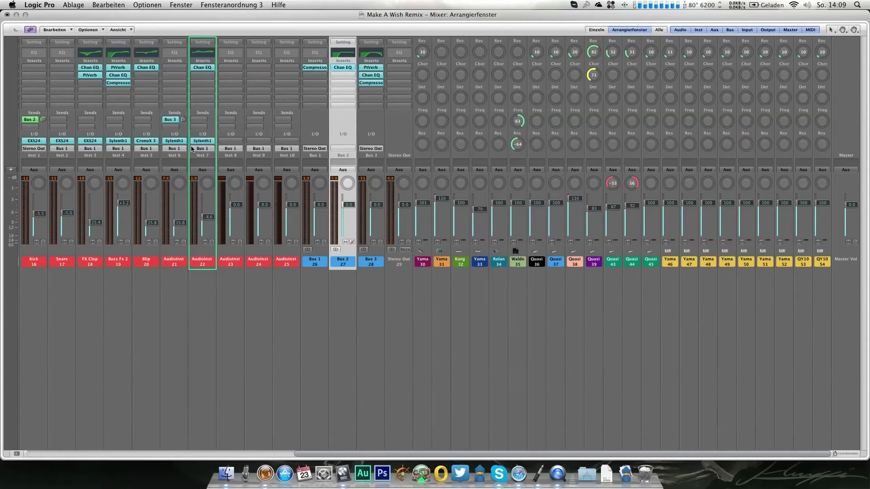
click(207, 117)
mouse_move(204, 128)
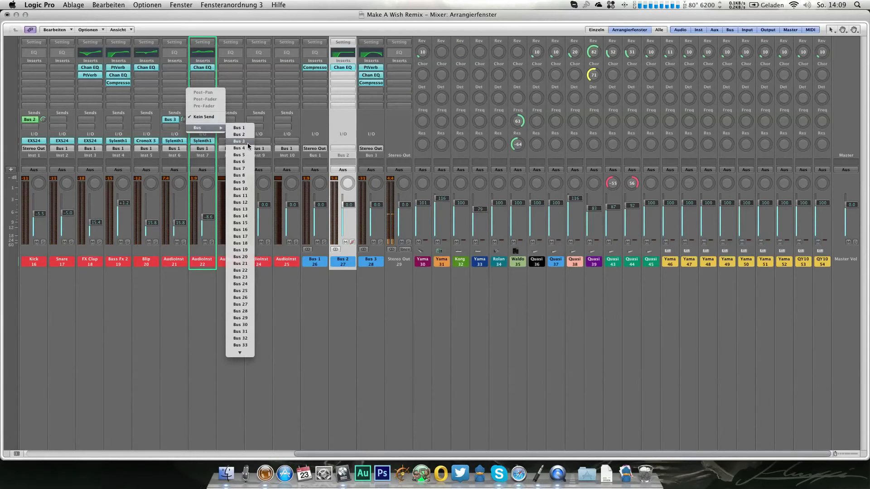
click(247, 148)
click(203, 125)
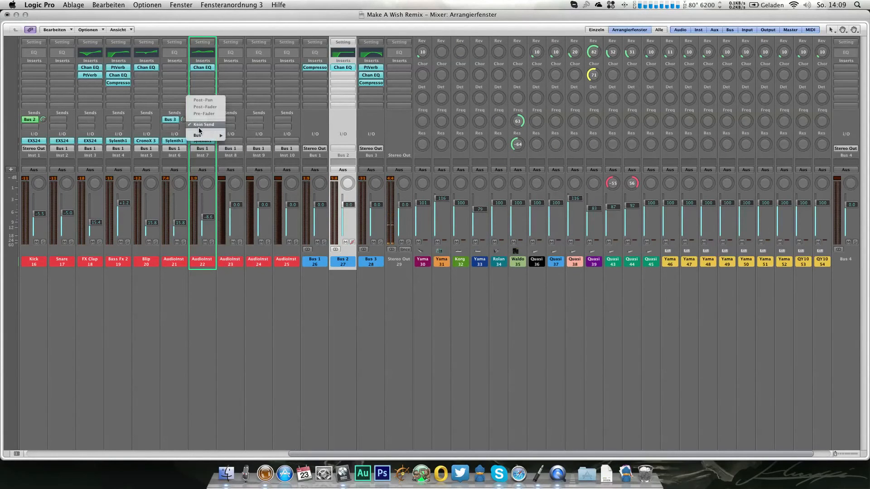
mouse_move(205, 137)
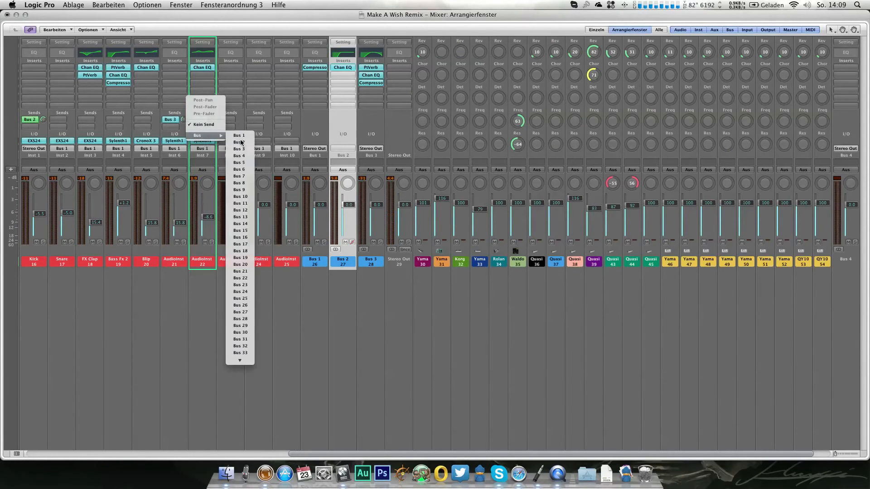
click(246, 163)
click(202, 126)
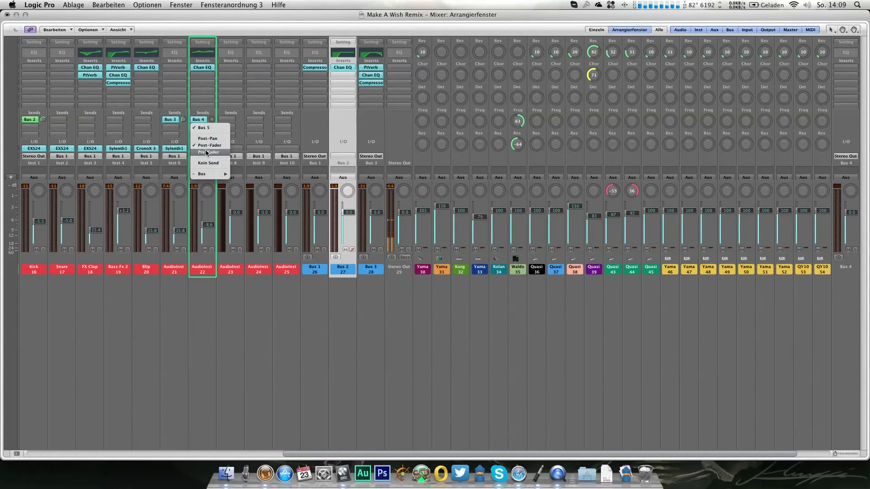
click(207, 153)
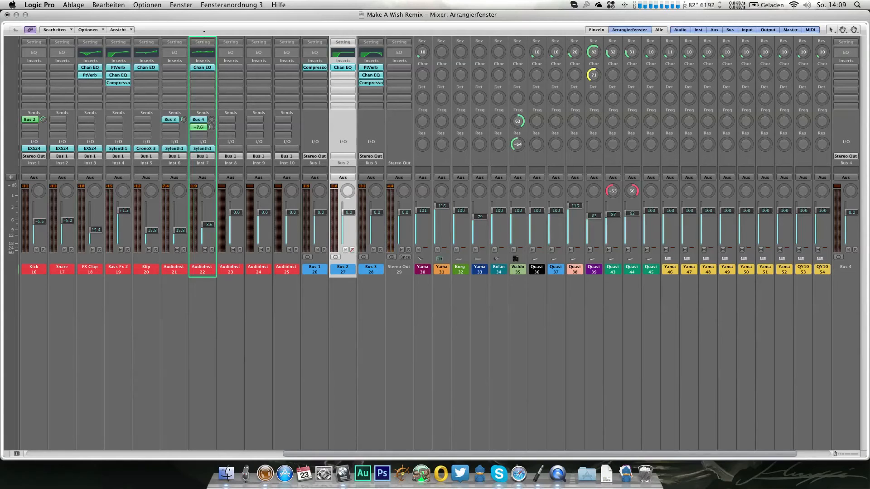
Step: Set Bus 5 to no output and adjust AudioInst 7's send levels, with the Bus 4 send at -4.4
scroll(320, 262, right, 4)
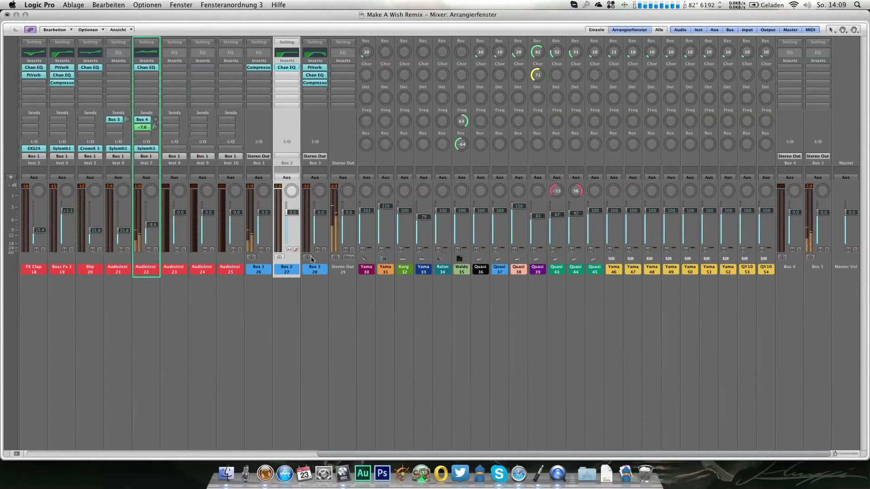
click(818, 157)
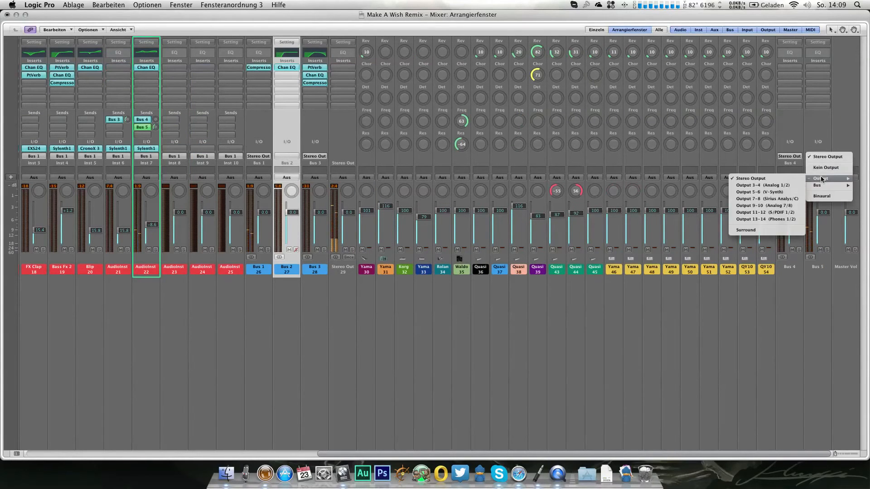
click(817, 167)
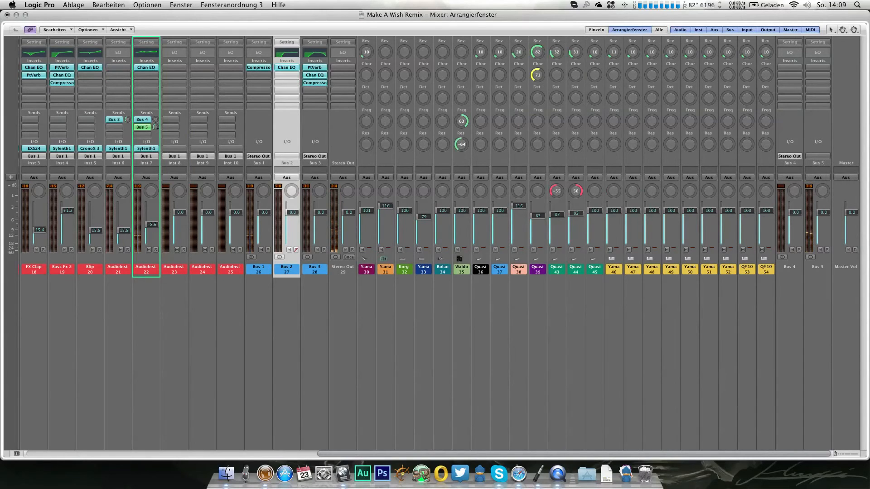
drag(155, 127, 156, 131)
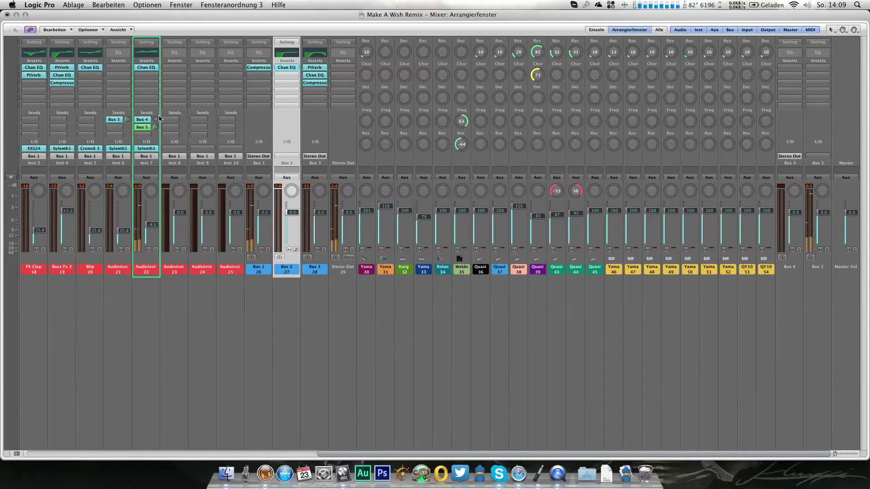
drag(154, 120, 153, 80)
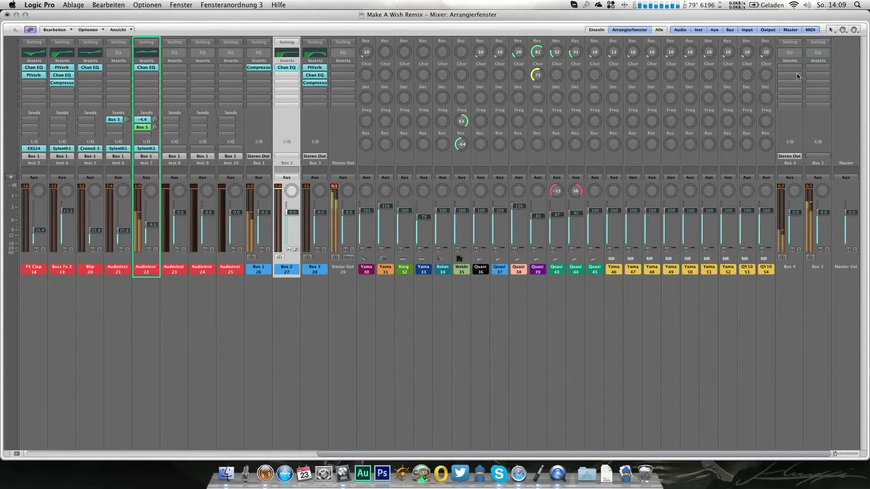
Step: Insert a stereo PlatinumVerb on the Bus 4 channel and load its Church preset
click(800, 76)
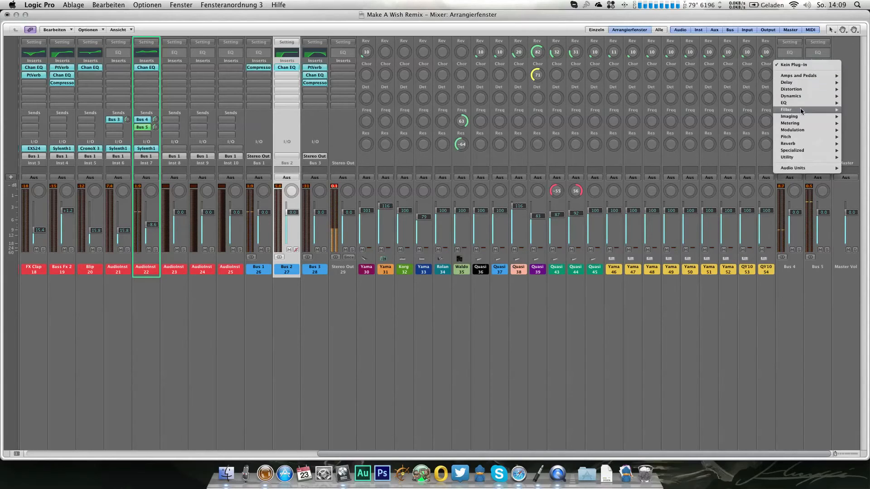
mouse_move(799, 143)
mouse_move(743, 164)
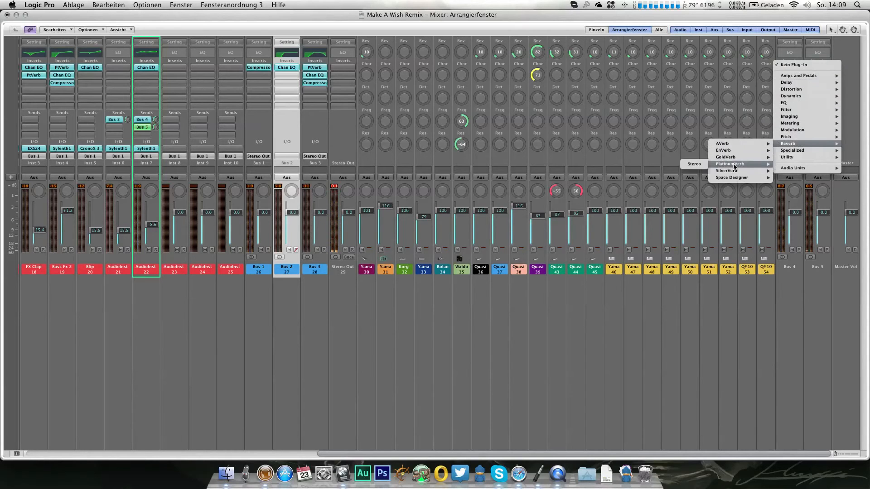
click(686, 164)
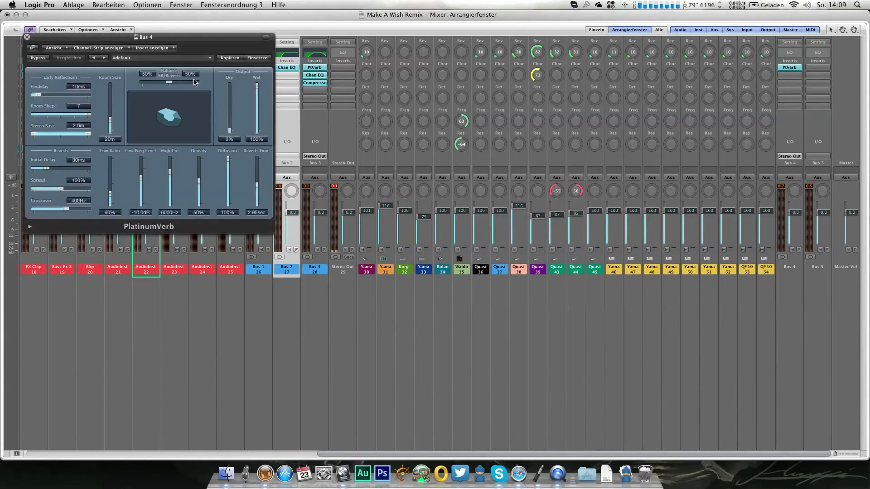
click(143, 57)
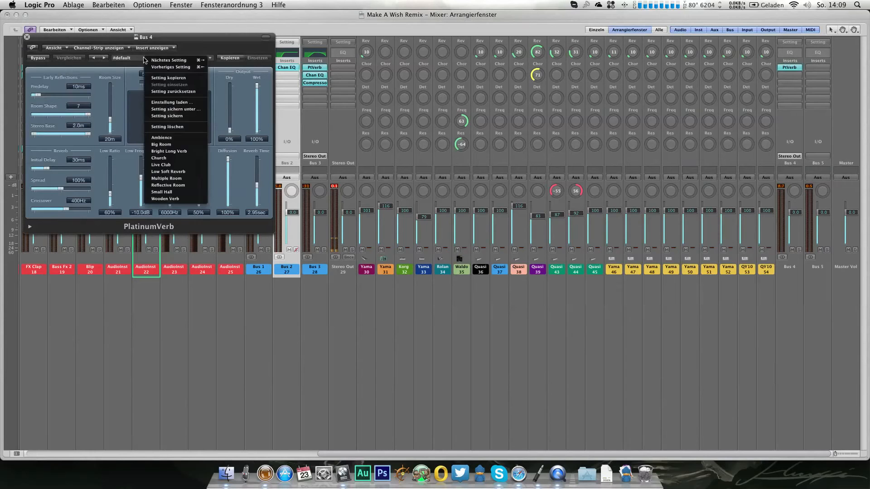
click(189, 158)
Step: Set PlatinumVerb's early reflections/reverb balance to 22%/78%, raise its wet output level and close the plug-in
drag(177, 84, 187, 83)
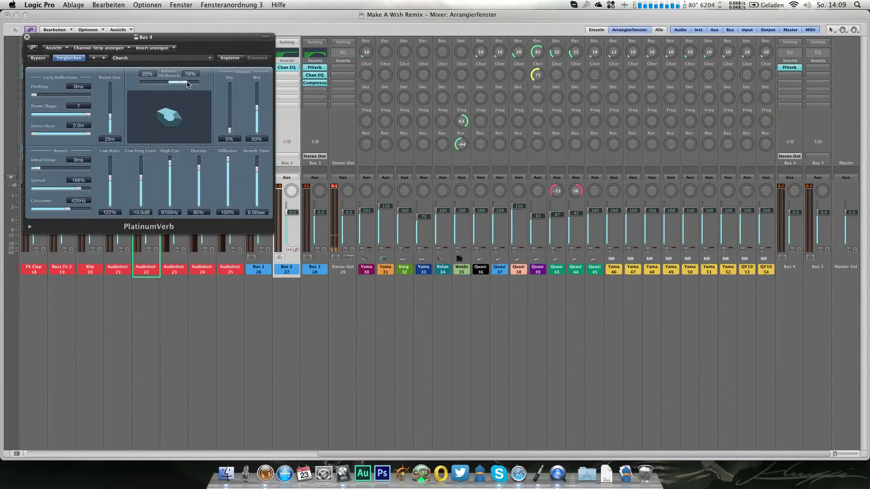
drag(257, 108, 253, 90)
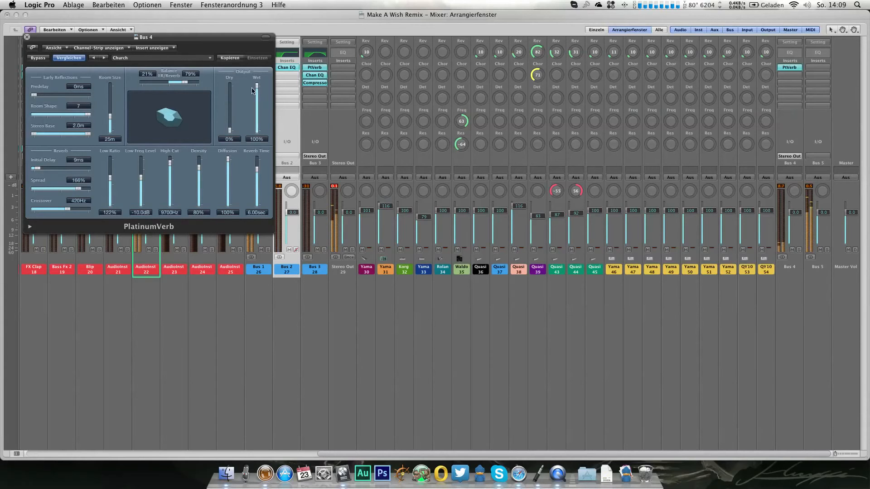
click(27, 36)
Step: Raise AudioInst 7's Bus 4 send to +1.1 and lower its channel volume to -11.2 dB
drag(153, 91, 152, 86)
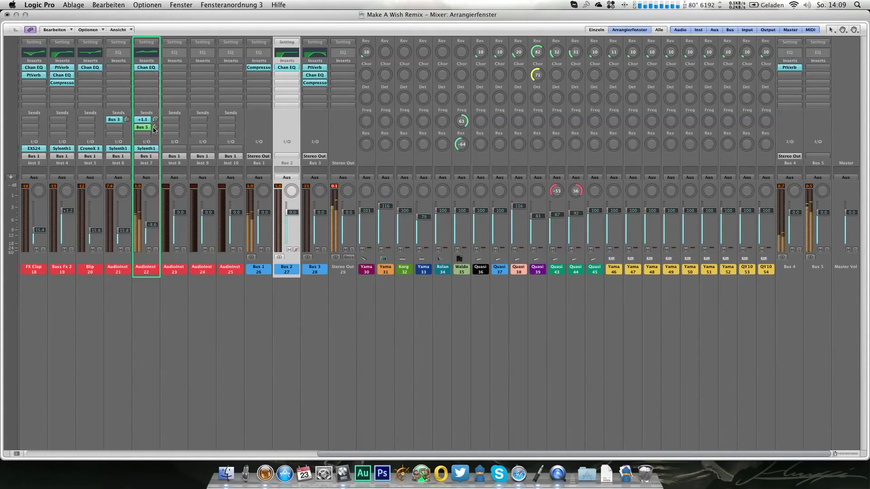
drag(147, 225, 150, 233)
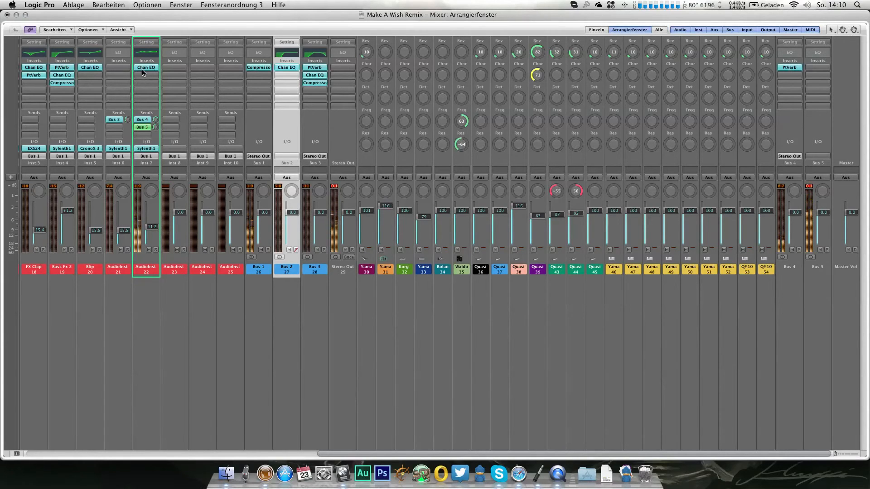
Step: Insert a stereo Noise Gate after the PlatinumVerb on Bus 4 with a threshold of -35 dB
click(792, 68)
mouse_move(799, 106)
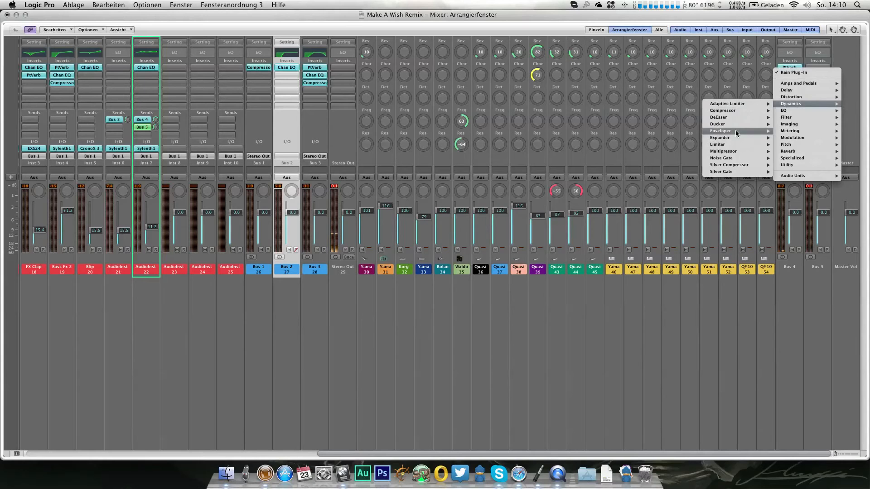
mouse_move(733, 159)
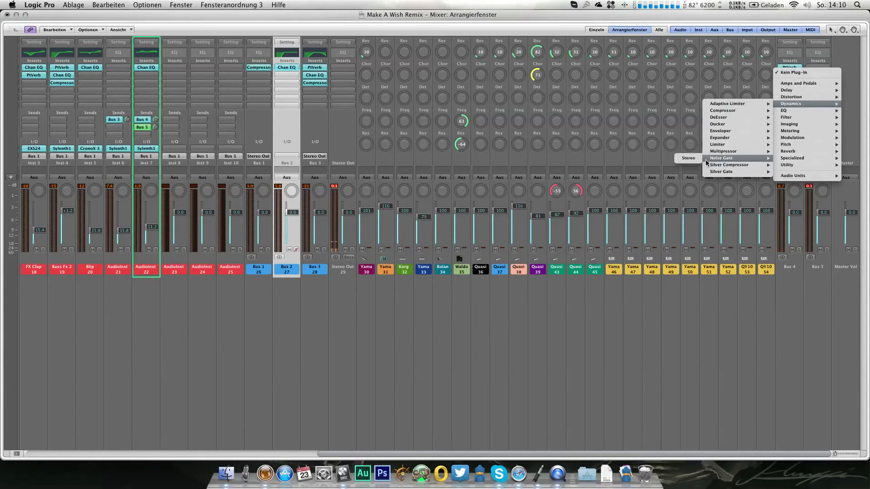
click(690, 158)
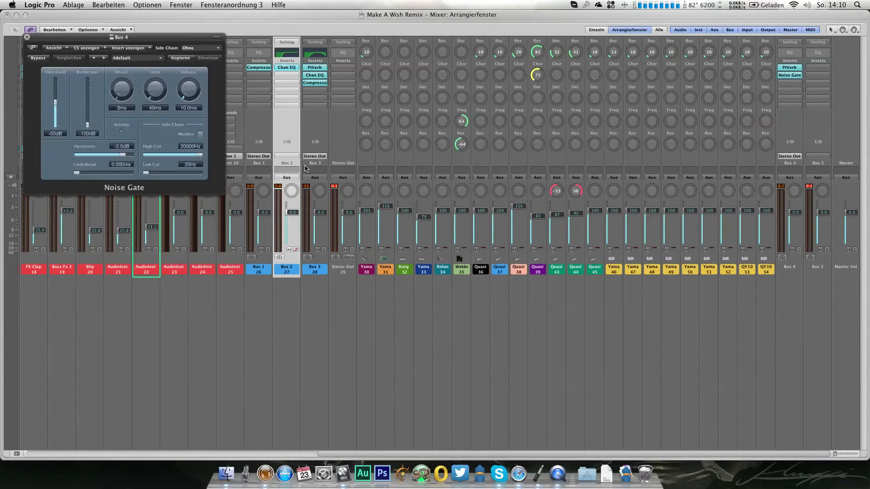
drag(56, 103, 56, 100)
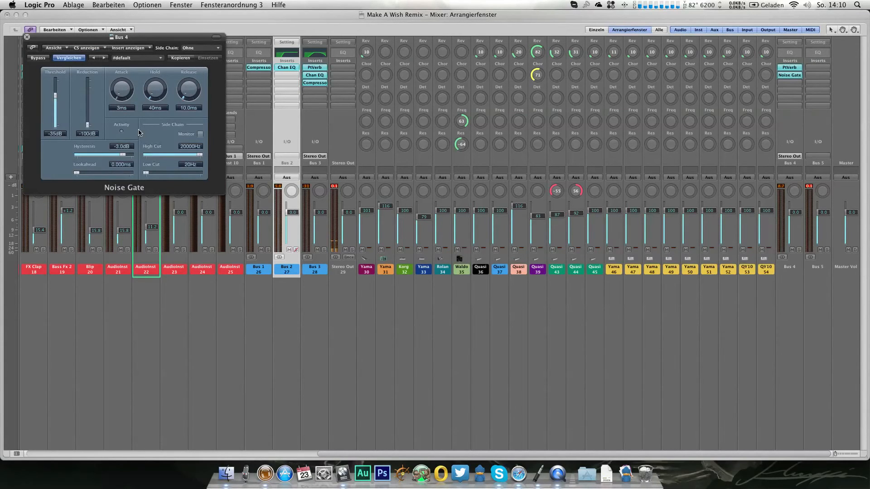
Step: Set the Noise Gate's side chain source to Bus 5 and close the plug-in
click(197, 48)
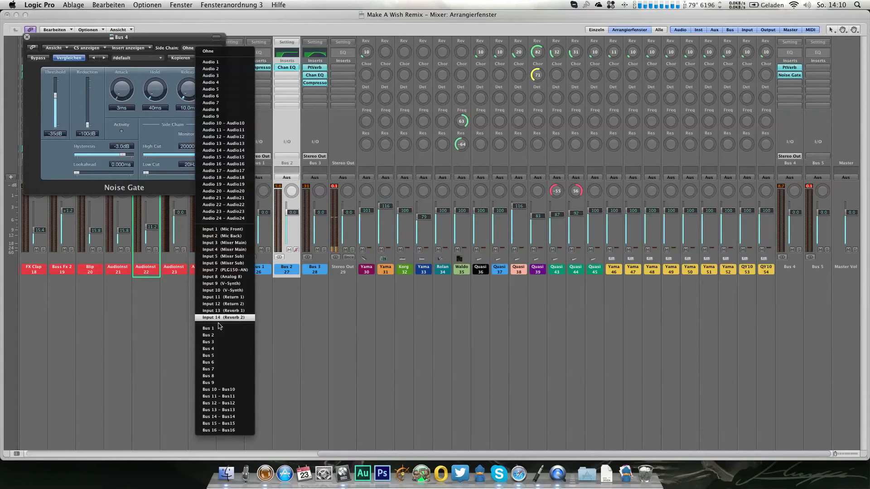
click(220, 356)
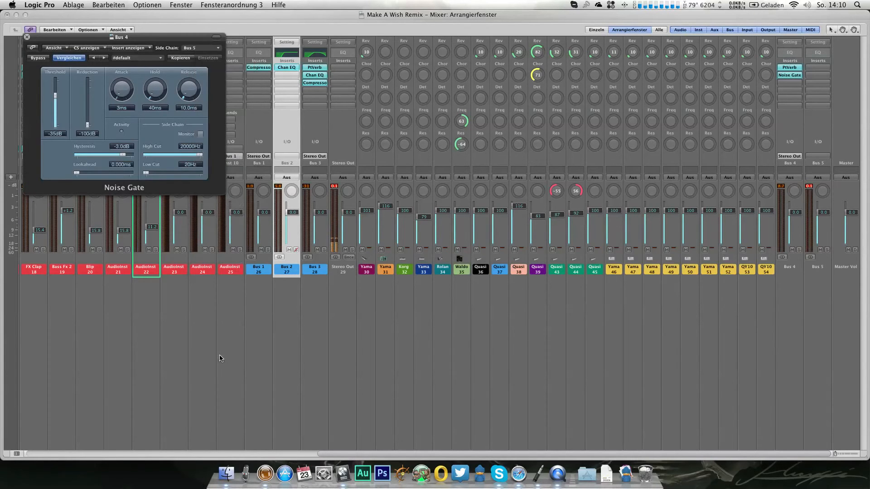
drag(143, 41, 443, 181)
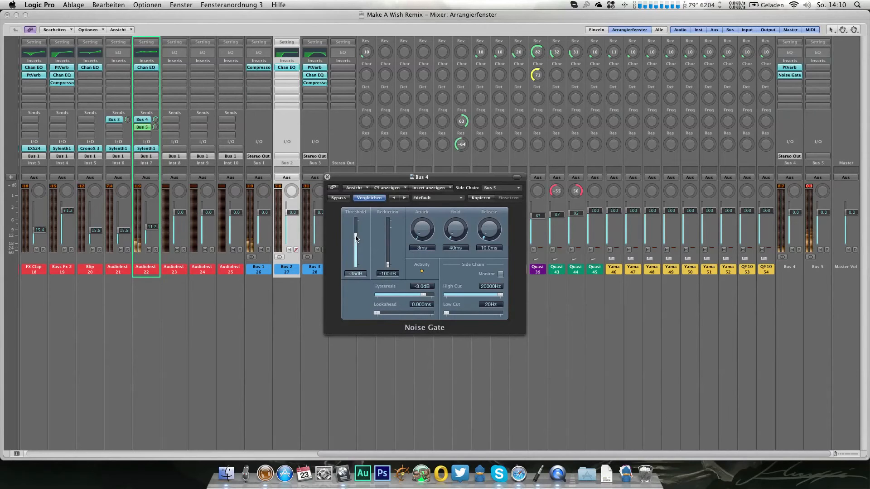
click(327, 177)
Step: Route the Bus 4 channel's output to Bus 1
click(779, 157)
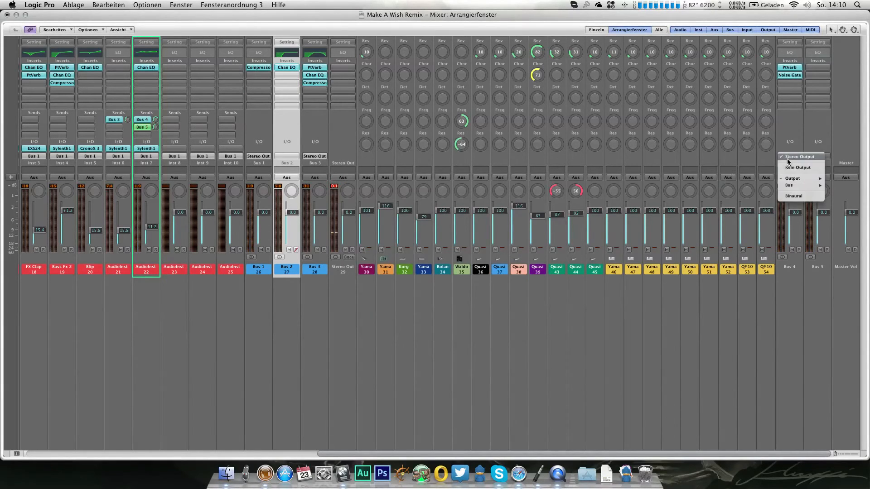
mouse_move(810, 185)
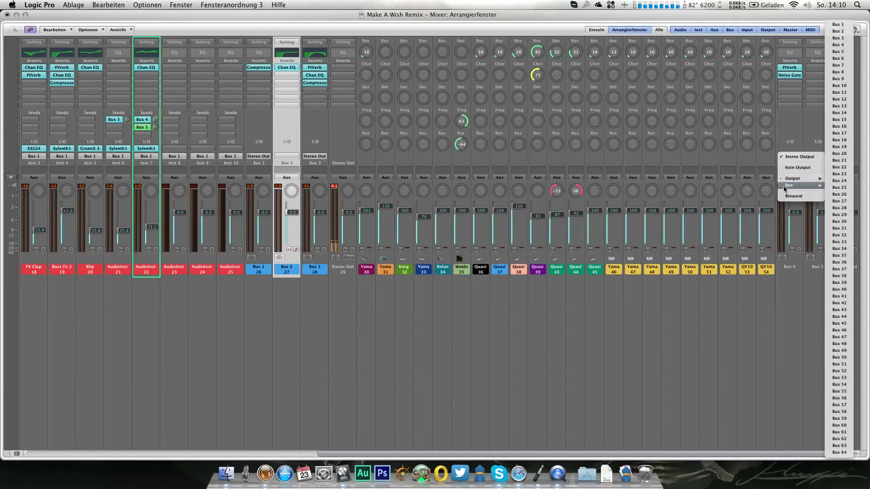
click(838, 24)
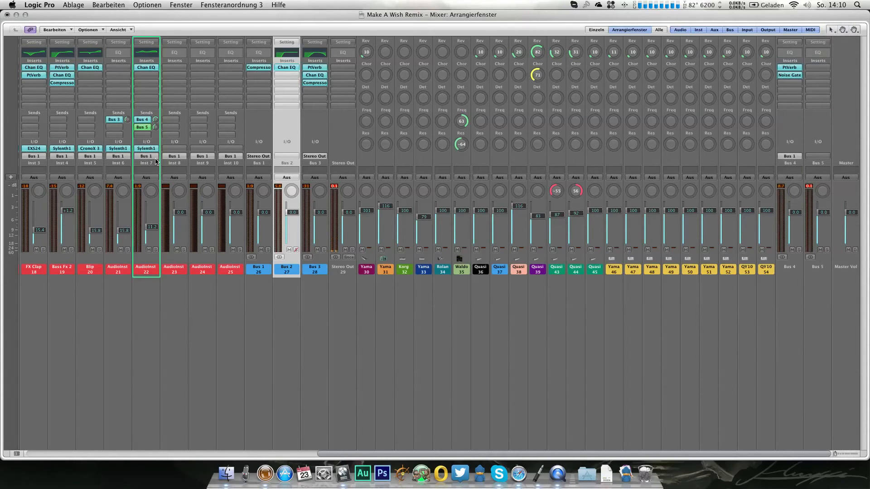
Step: Insert a Compressor below the Channel EQ on AudioInst 7 and load its Pumping preset
click(151, 75)
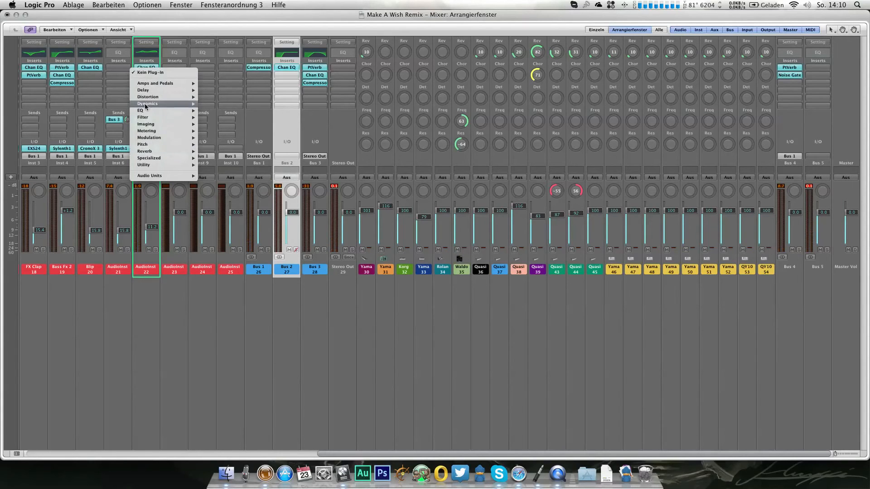
click(276, 109)
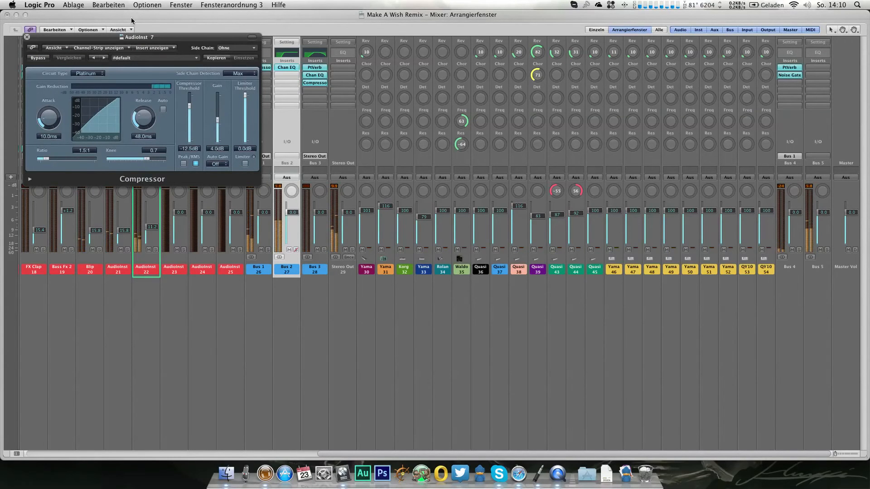
click(145, 58)
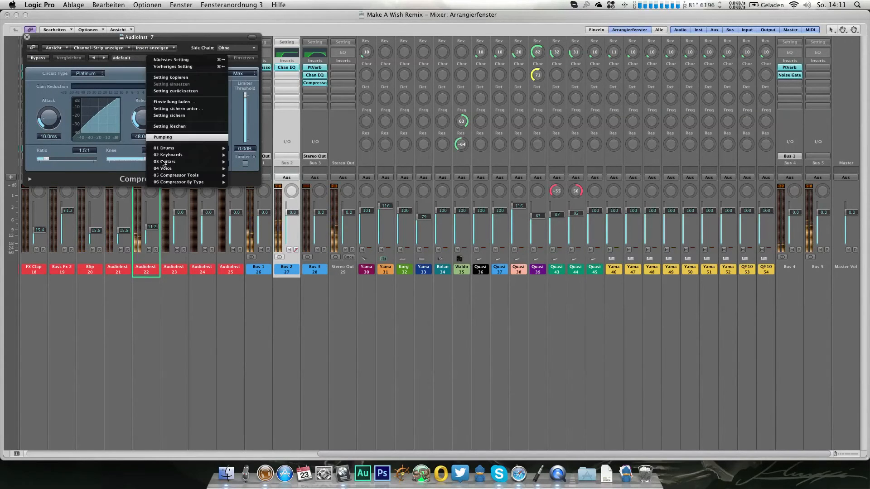
click(171, 139)
Step: Set the Compressor's side chain source to Bus 2 and its threshold to -23.0 dB, and close the plug-in
click(232, 48)
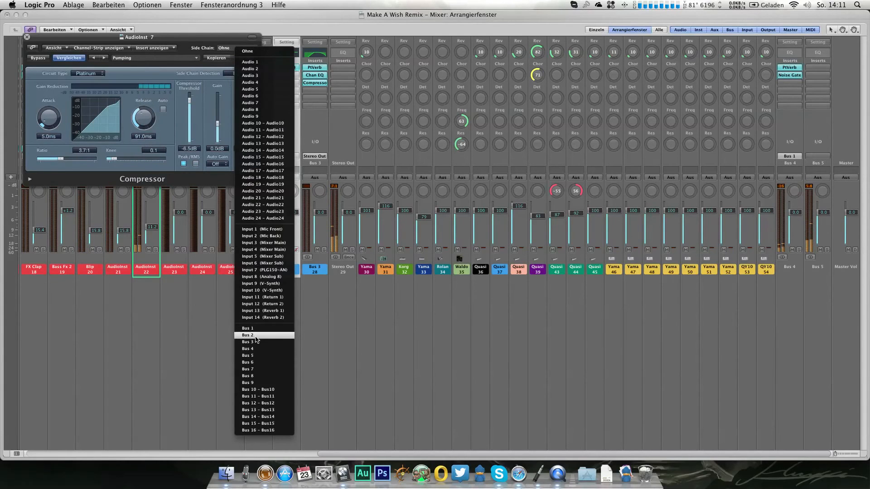
click(257, 339)
drag(190, 99, 189, 116)
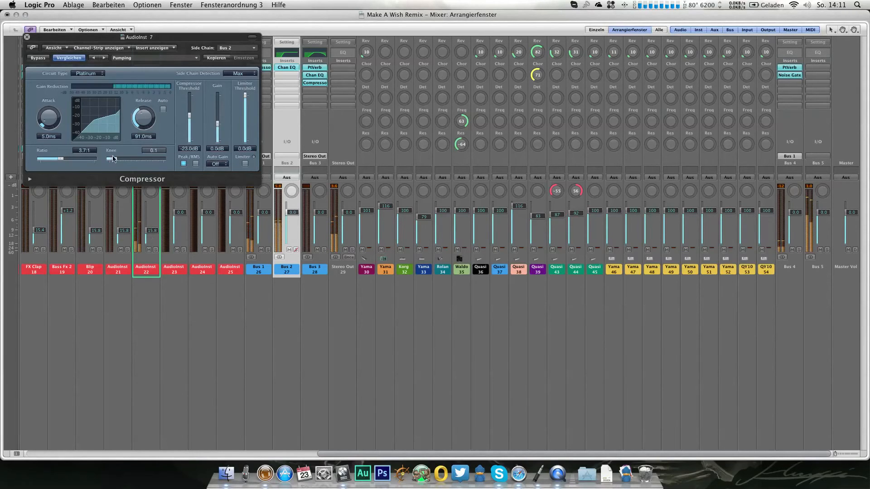
click(27, 38)
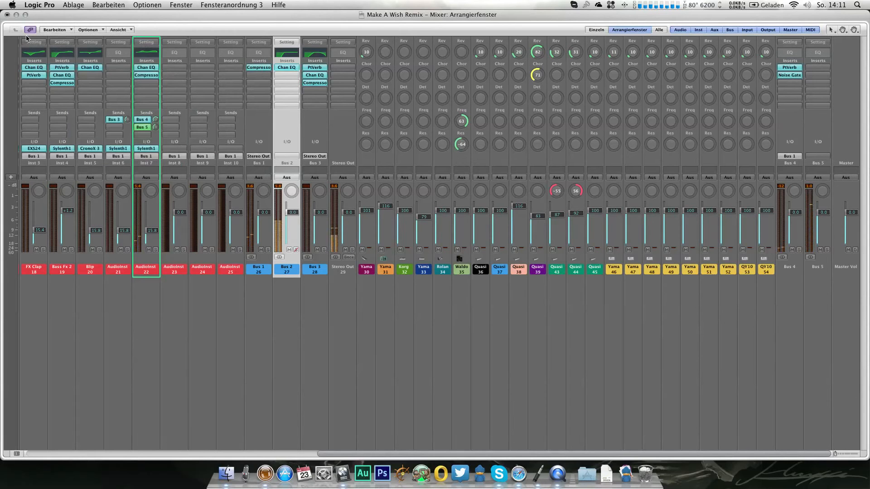
Step: Set filter A in AudioInst 7's Sylenth1 to low-pass with a cutoff of 2186.64 Hz
click(146, 148)
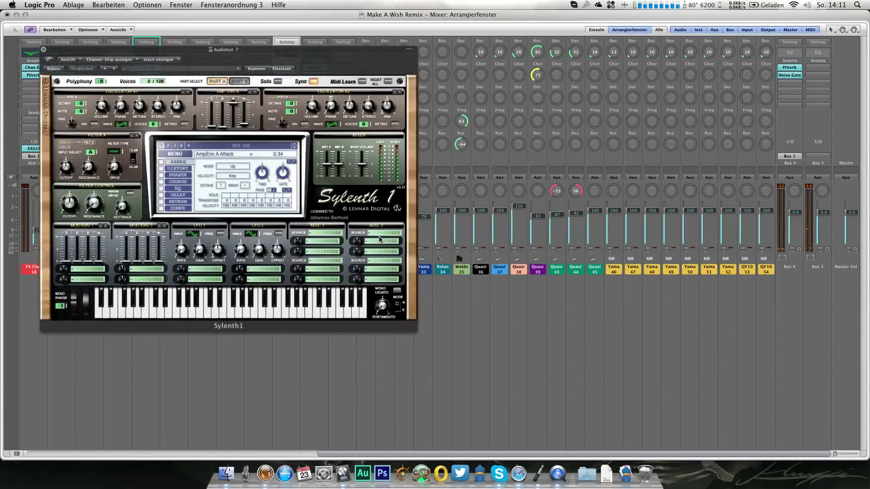
click(104, 149)
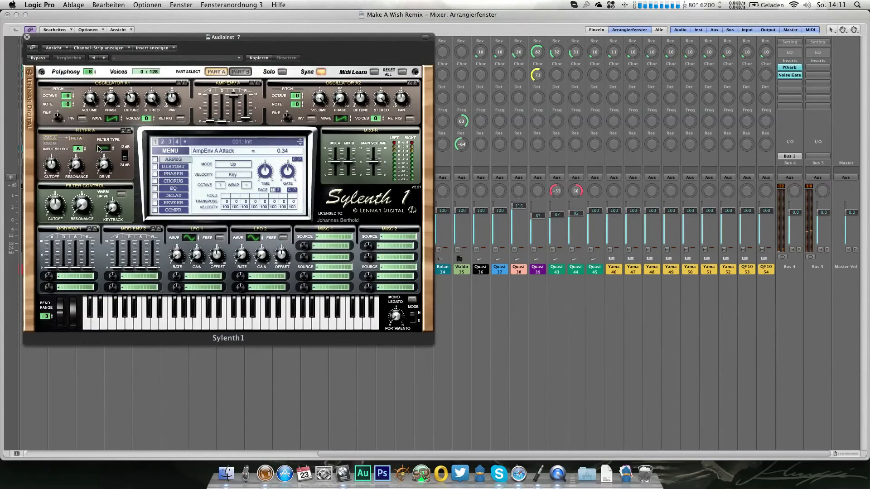
click(78, 165)
drag(56, 167, 43, 132)
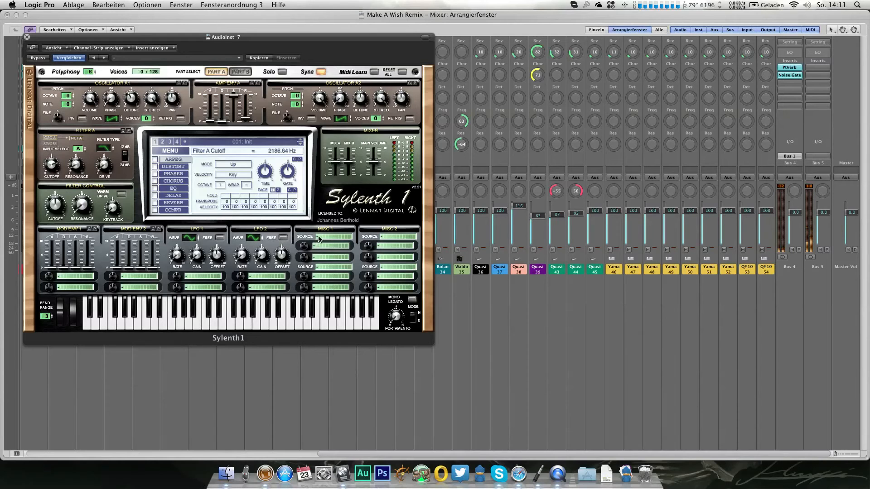
Step: Assign ModWheel as Sylenth1's first Misc 1 modulation source with Cutoff A as its destination
click(332, 236)
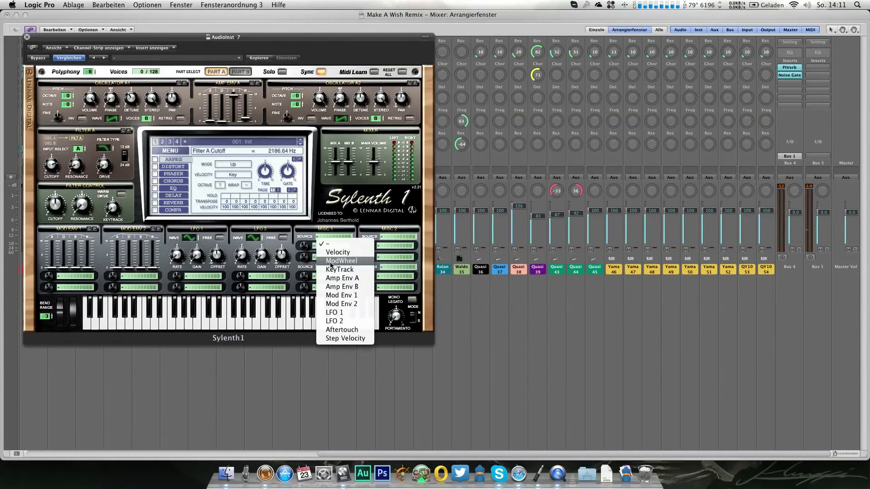
click(330, 266)
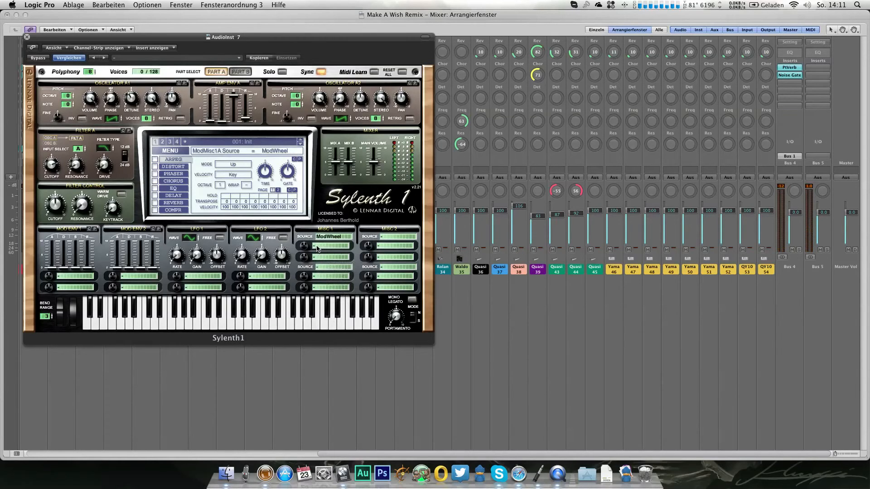
click(317, 247)
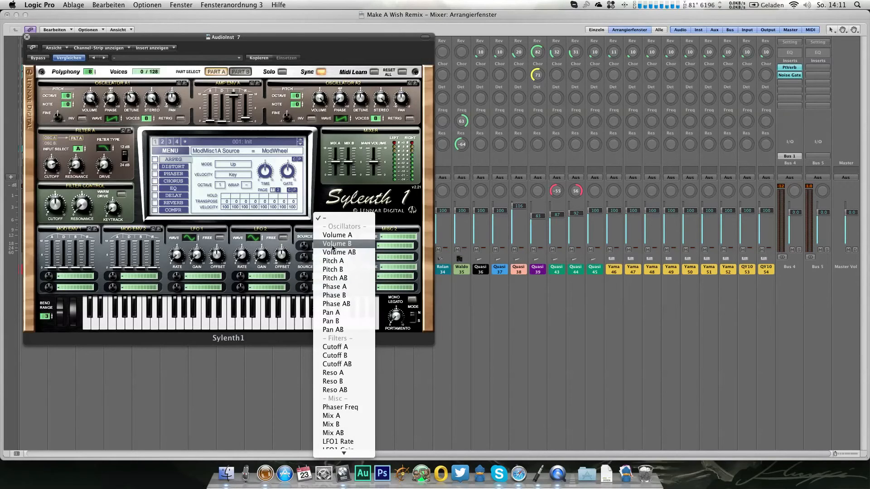
click(335, 347)
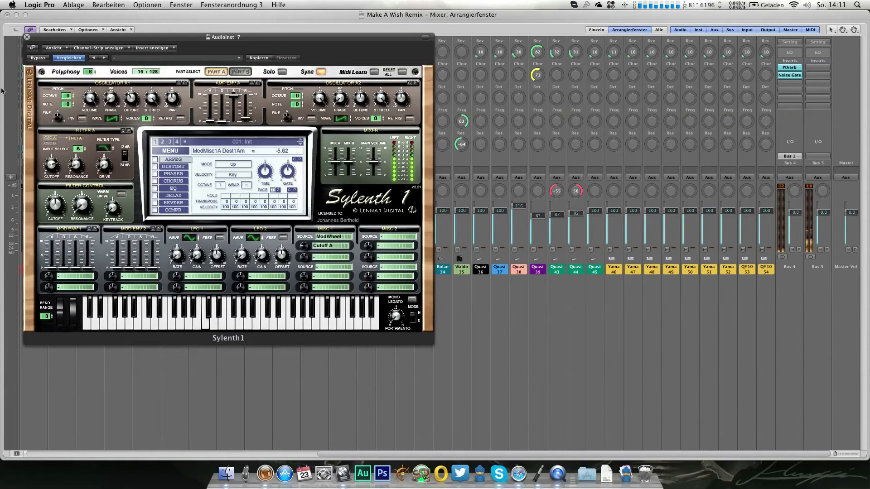
Step: Set the modulation amount from ModWheel to Cutoff A to -7.24 in Sylenth1 and close the plug-in window
drag(306, 248, 306, 252)
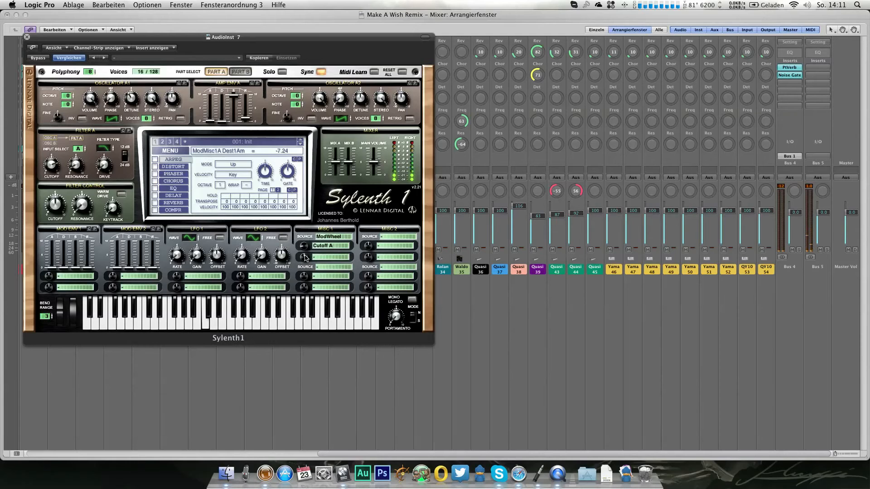
click(26, 37)
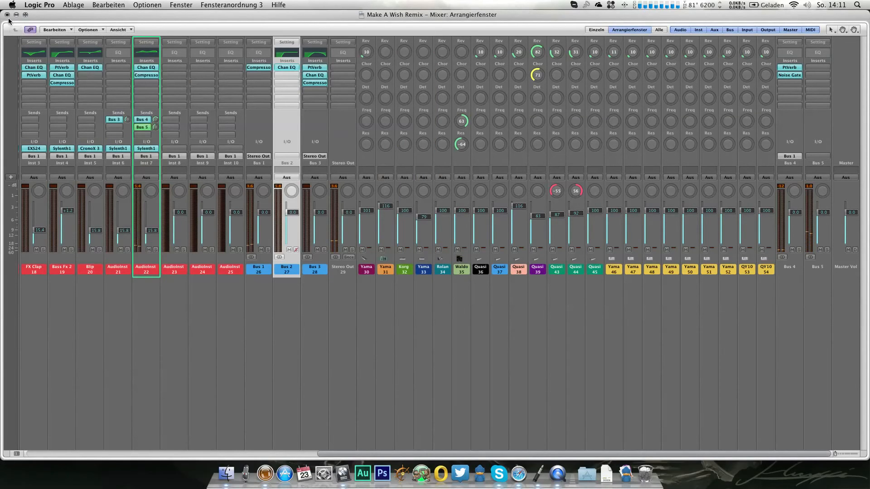
click(6, 15)
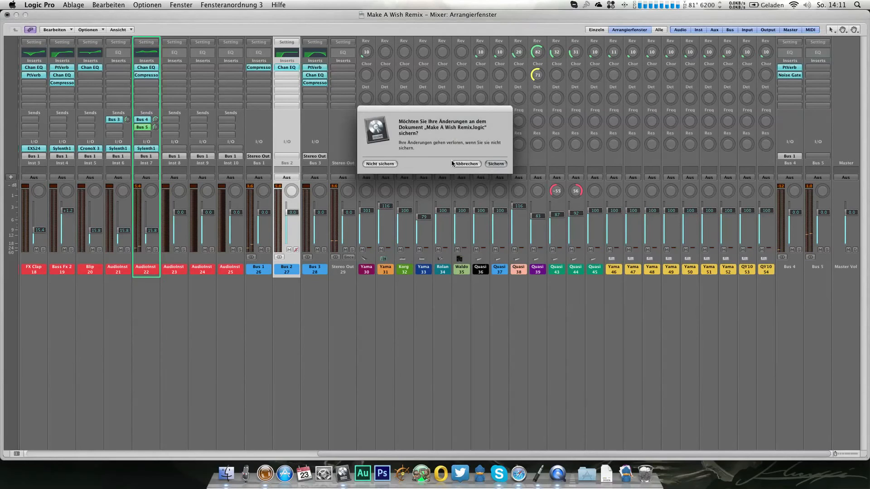
click(455, 164)
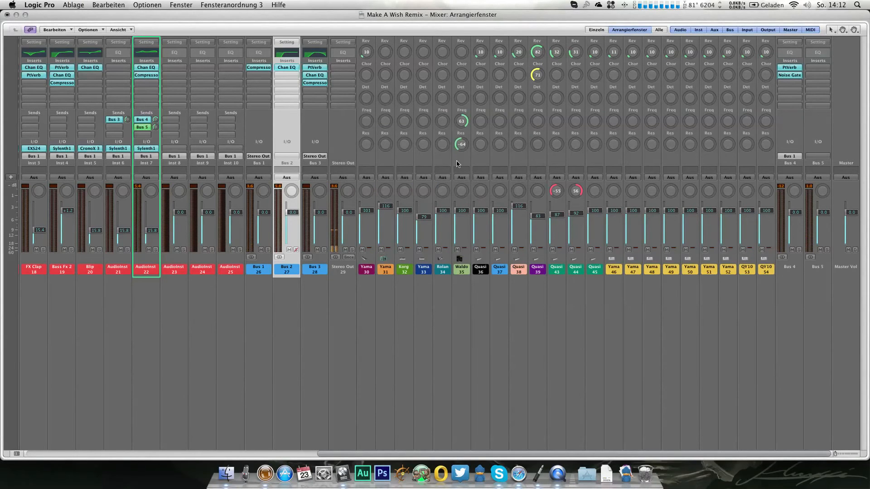
Step: Return to the Arrange window, play the section from bar 35, and move the Blip region to start at bar 39
key(1)
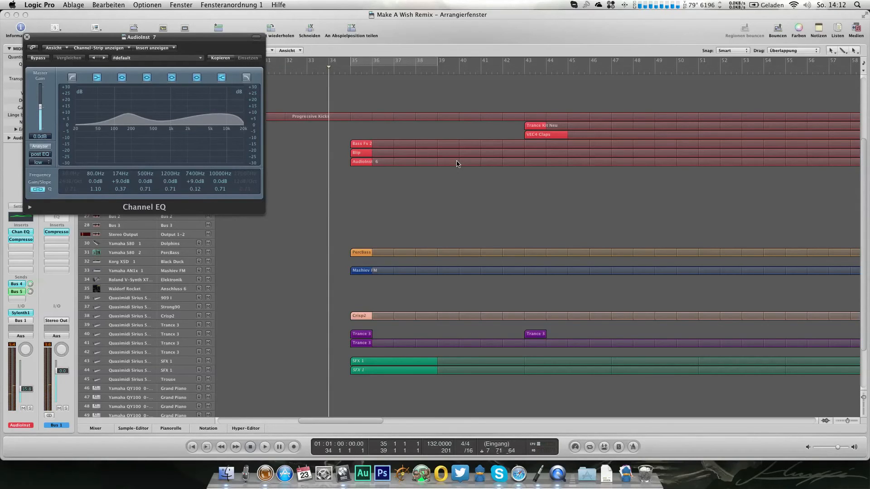
key(space)
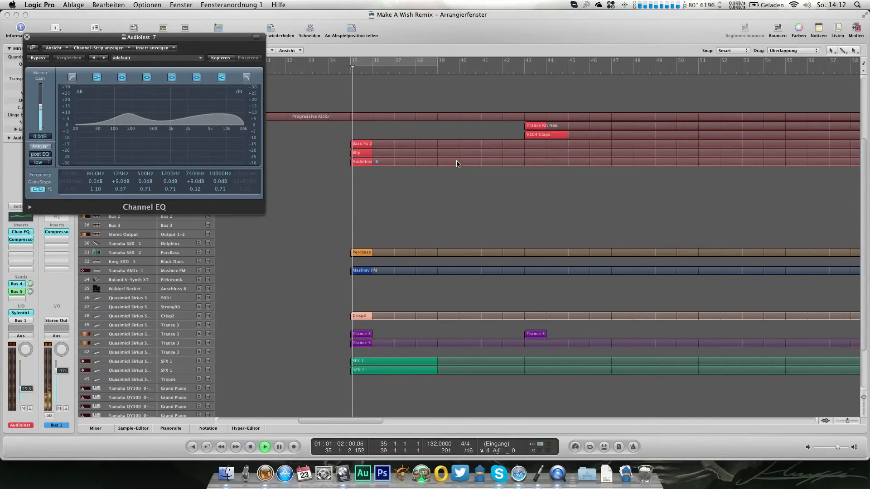
key(space)
drag(358, 157, 443, 157)
key(space)
Step: Try starting the PercBass region at bar 43 during playback and move it back to bar 35
drag(363, 252, 535, 253)
key(space)
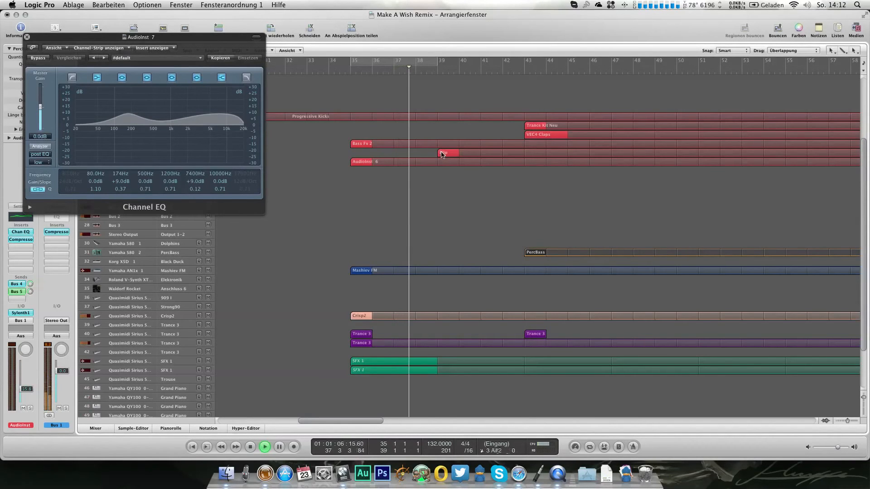
drag(527, 253, 362, 252)
Step: Move the AudioInst 6 region to start at bar 43 and restart playback near bar 35
key(space)
drag(363, 162, 536, 164)
double_click(345, 72)
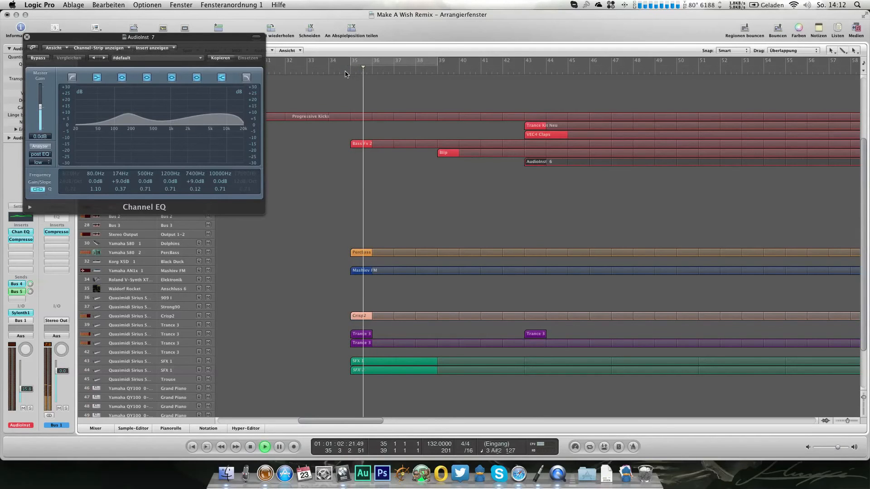
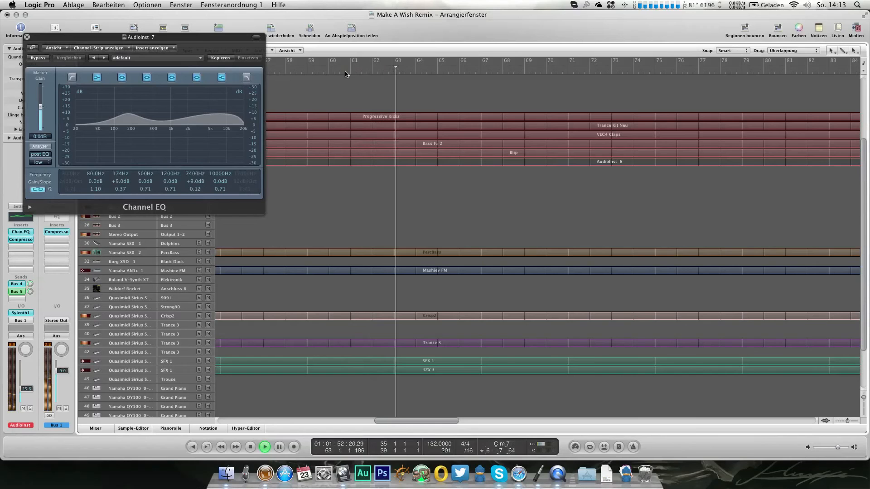
Step: Lower the AudioInst 7 channel volume slightly and close the Channel EQ window
drag(30, 389, 28, 392)
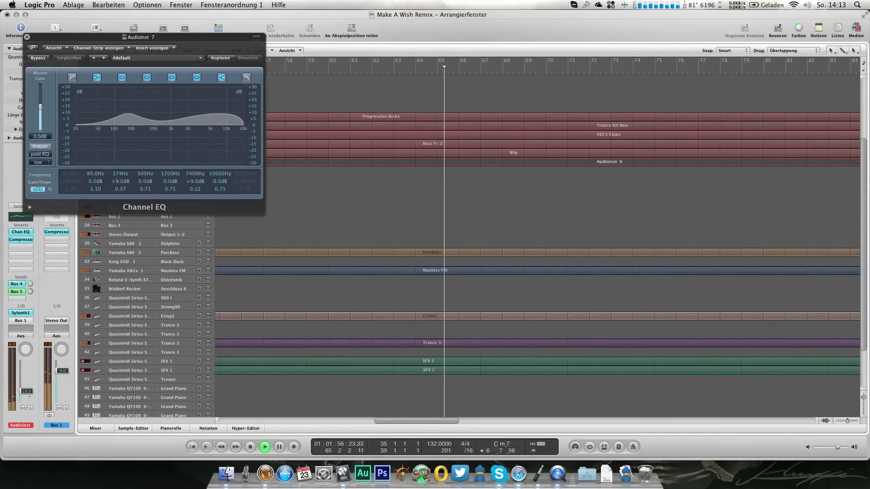
click(26, 37)
scroll(445, 196, left, 10)
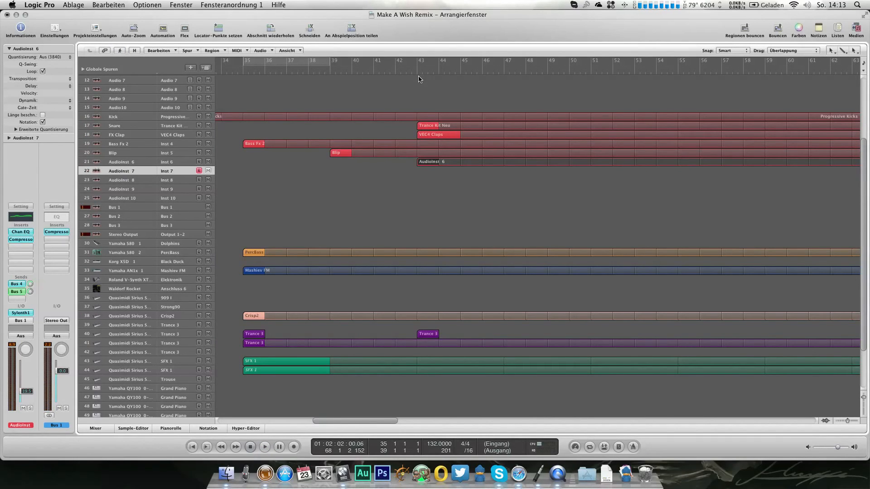
Step: Play through the arrangement around bar 43, and record the chord part on the AudioInst 7 track from bar 43 to bar 47
key(space)
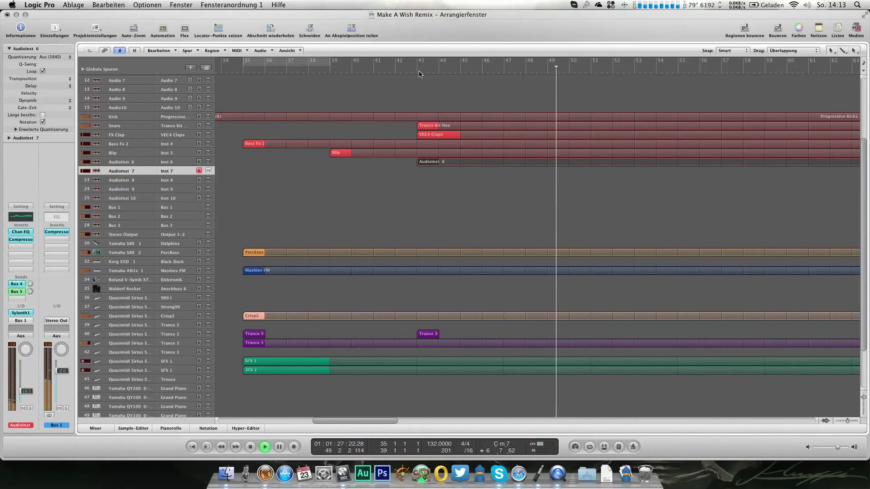
key(space)
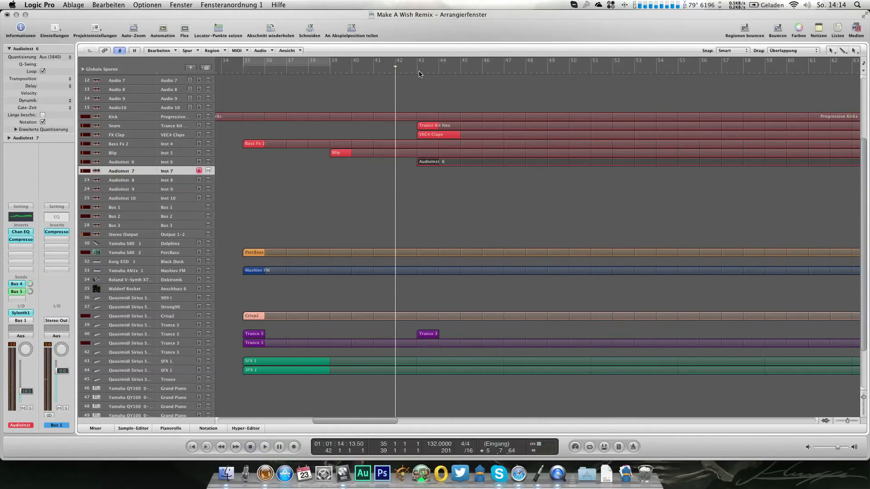
key(r)
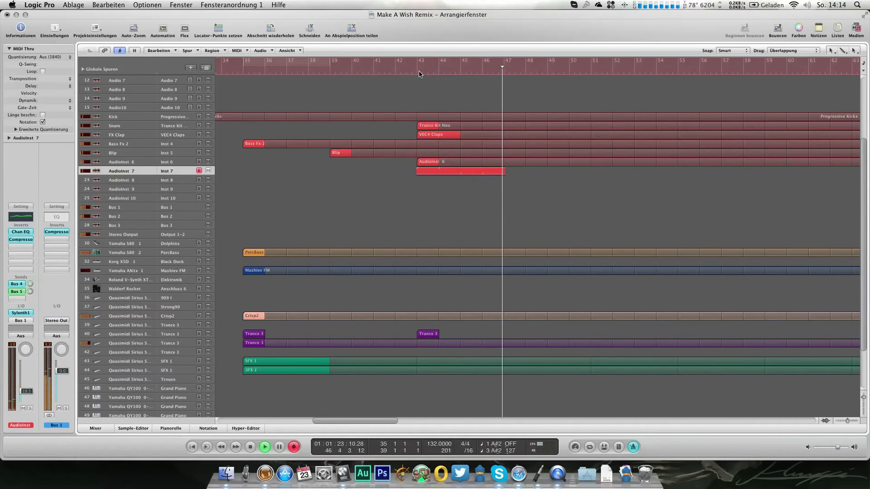
key(space)
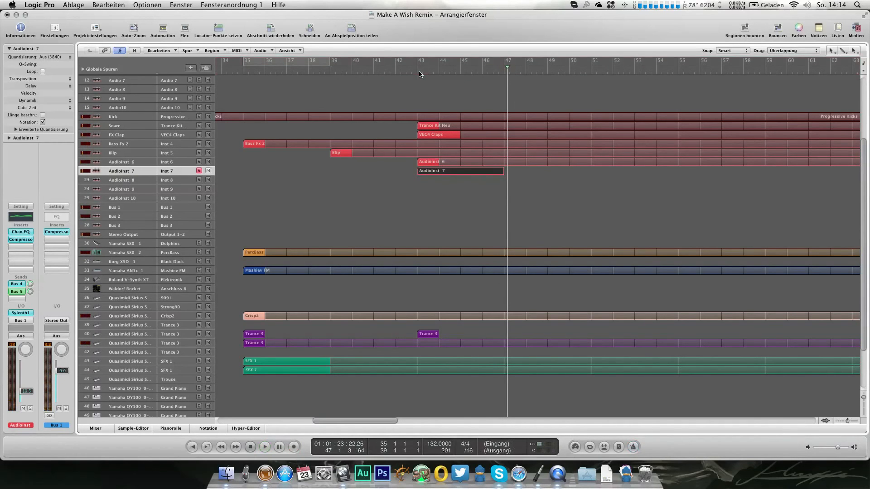
Step: Quantize the lengths of all recorded AudioInst 7 notes with the Notenlänge quantisieren transform in the Piano Roll
key(super+6)
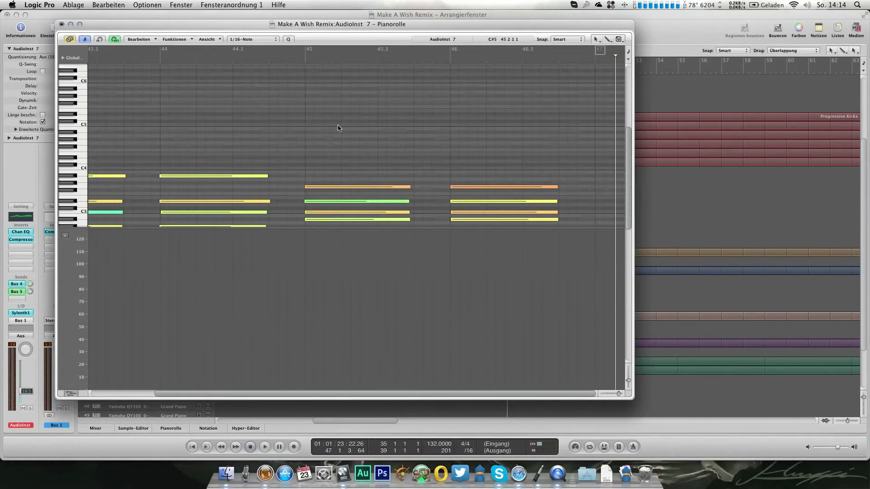
scroll(337, 129, down, 2)
key(super+a)
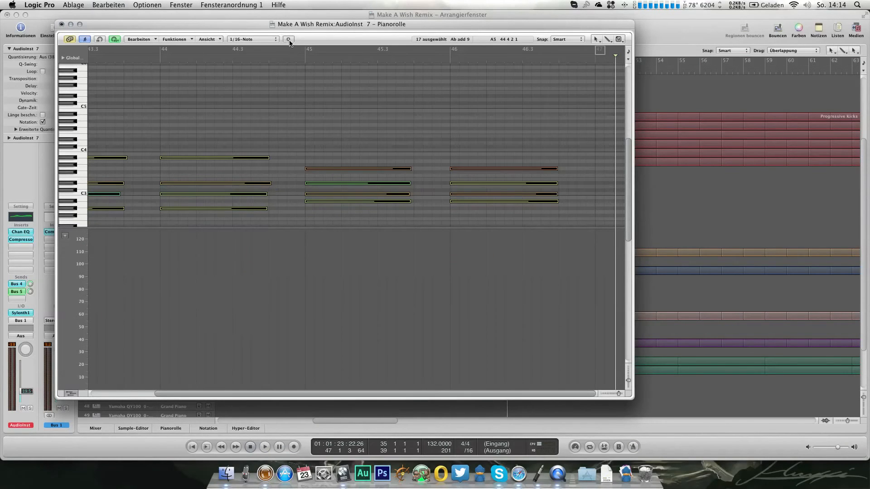
click(183, 40)
mouse_move(217, 133)
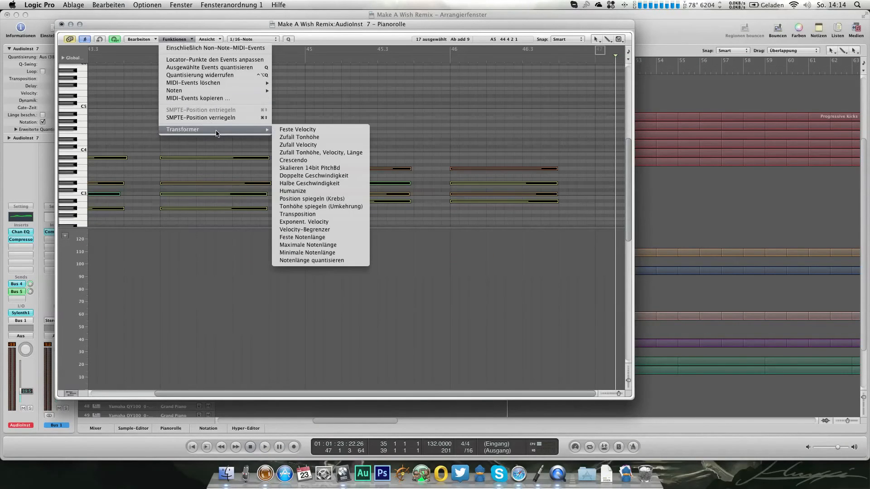
click(315, 261)
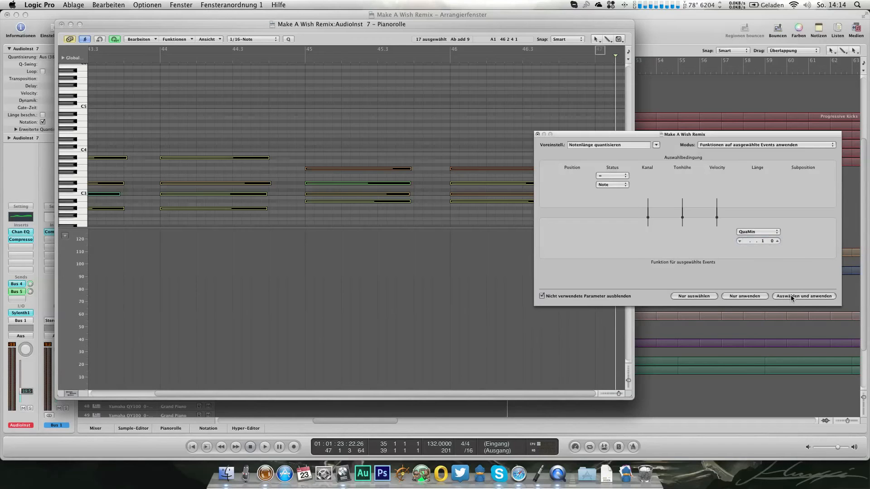
click(538, 135)
Step: Play the chords from bar 43, close the Piano Roll and turn on looping for the AudioInst 7 region
scroll(398, 162, left, 3)
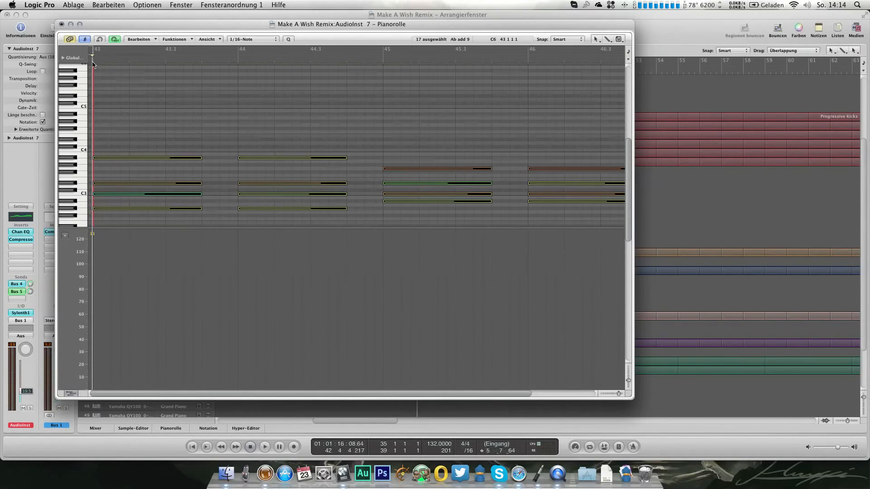
key(space)
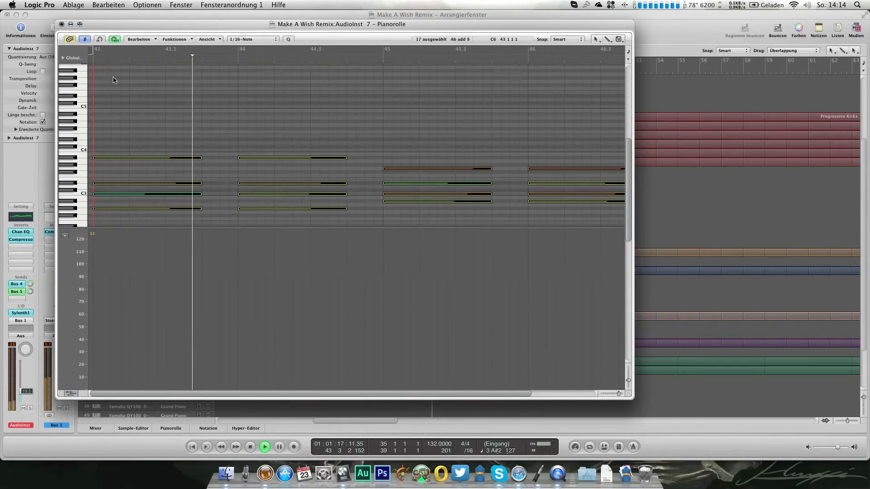
click(62, 24)
key(l)
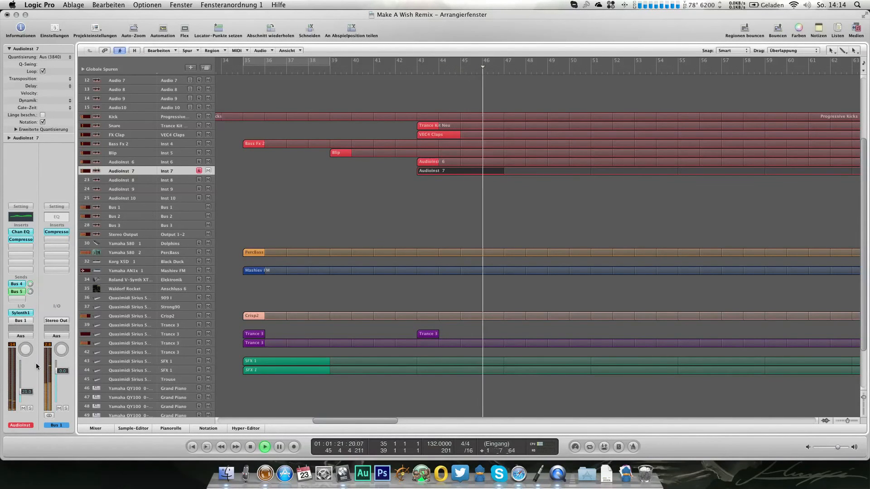
Step: In the AudioInst 7 Channel EQ, set the 174 Hz gain to +5.0 dB and the 7400 Hz gain to about +14 dB
click(22, 232)
drag(120, 181, 118, 185)
drag(202, 186, 201, 181)
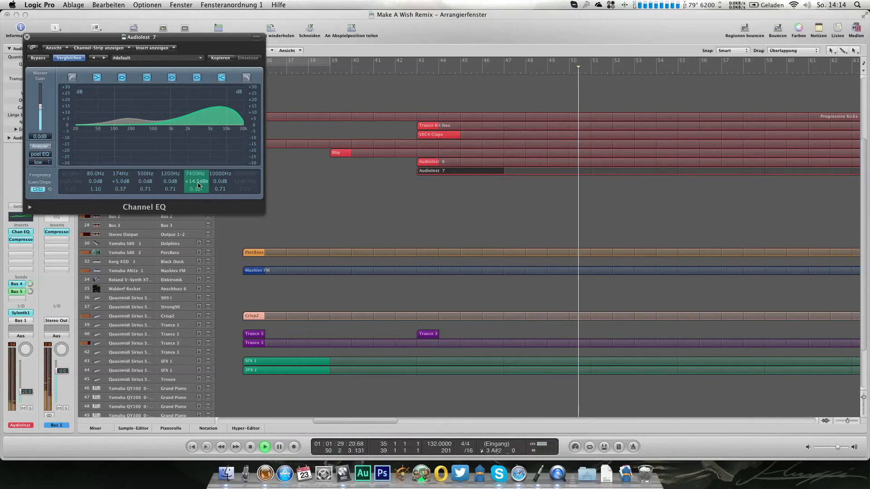
click(26, 37)
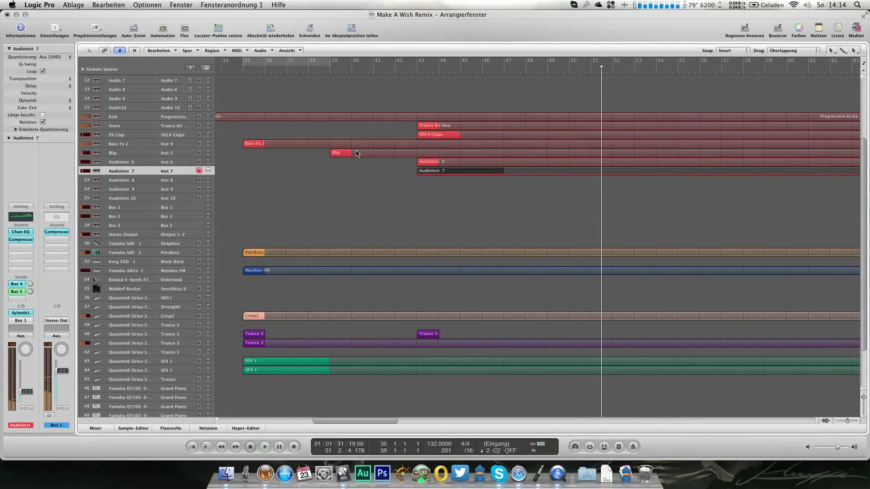
Step: Open the AudioInst 7 region in the Piano Roll, audition its chords and open its Event List
key(super+6)
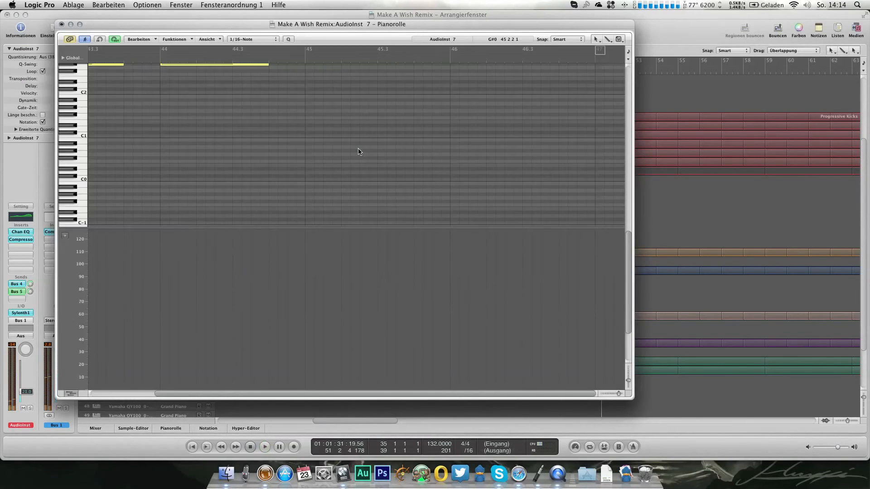
scroll(358, 151, up, 5)
key(space)
key(space)
key(super+0)
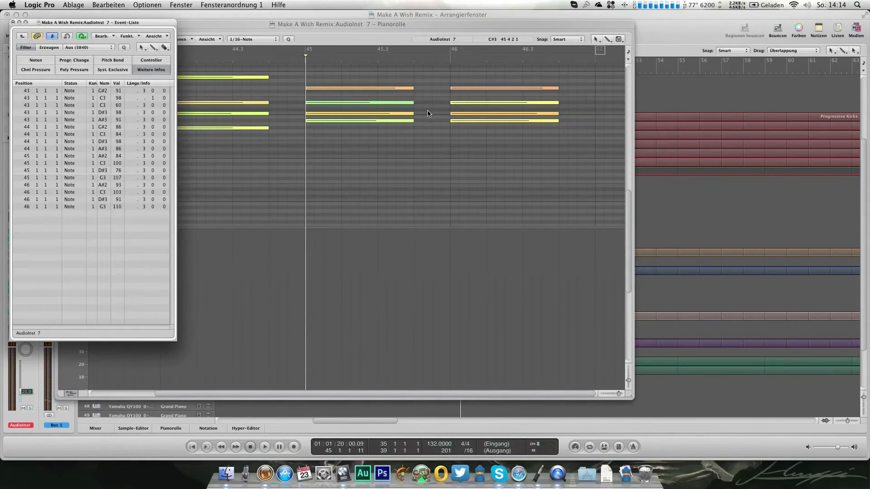
Step: Delete the very short duplicate C3 note at bar 43, restart playback and close the Event List and Piano Roll
drag(68, 216, 71, 190)
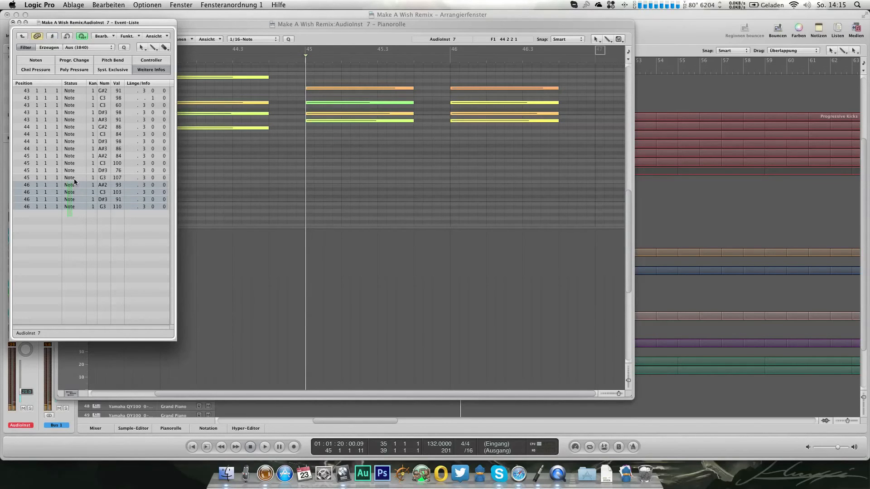
drag(75, 137, 76, 94)
click(78, 237)
click(75, 97)
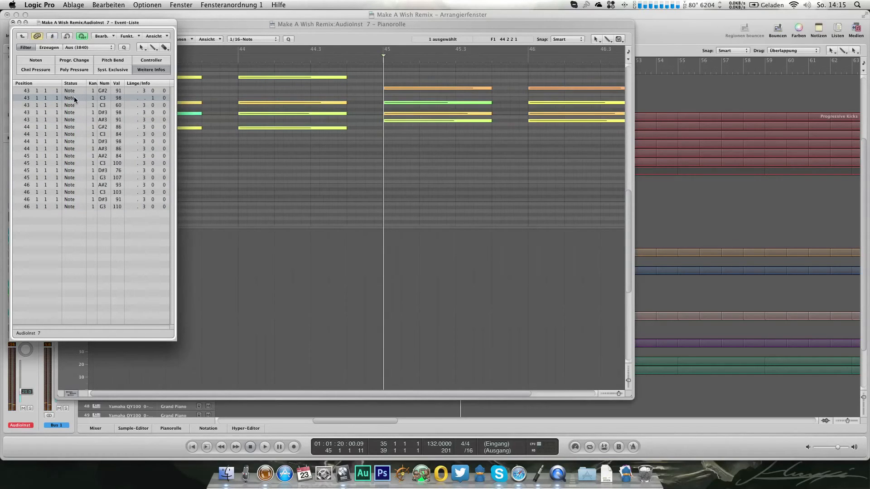
key(Delete)
key(space)
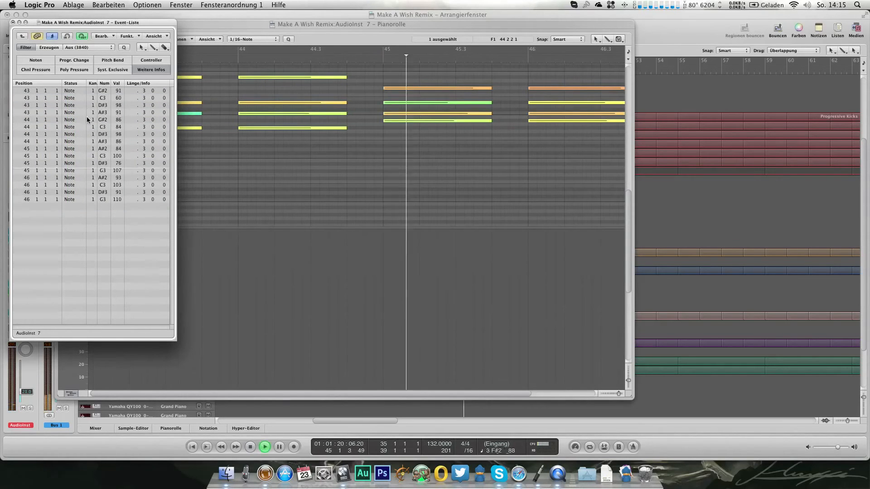
click(13, 22)
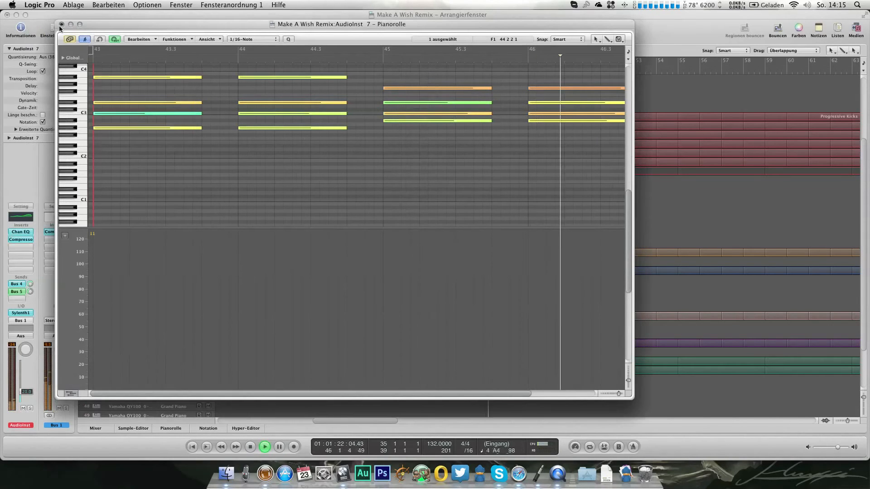
key(super+w)
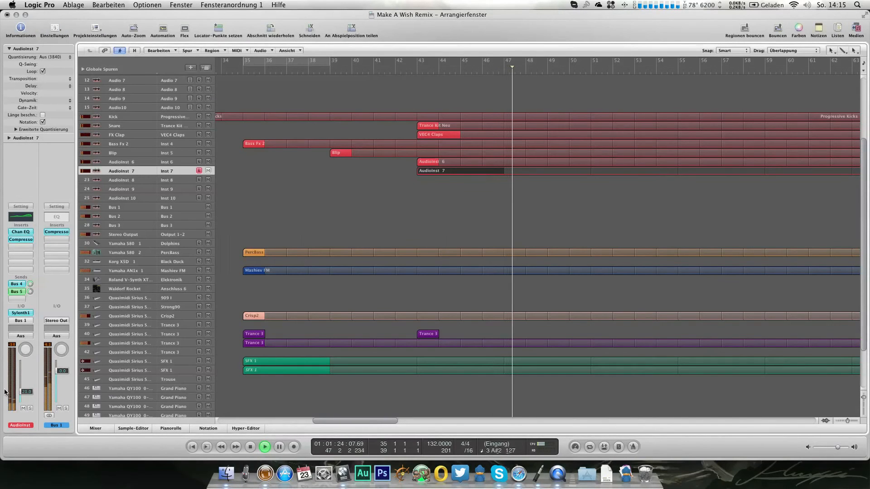
Step: Raise the AudioInst 7 volume slightly and check the channel levels in the Mixer before returning to the Arrange window
drag(27, 396, 31, 392)
key(3)
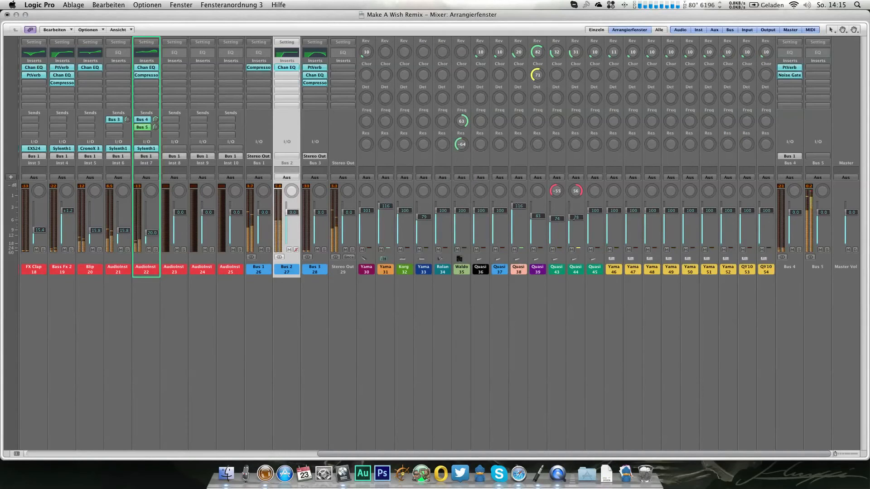
key(1)
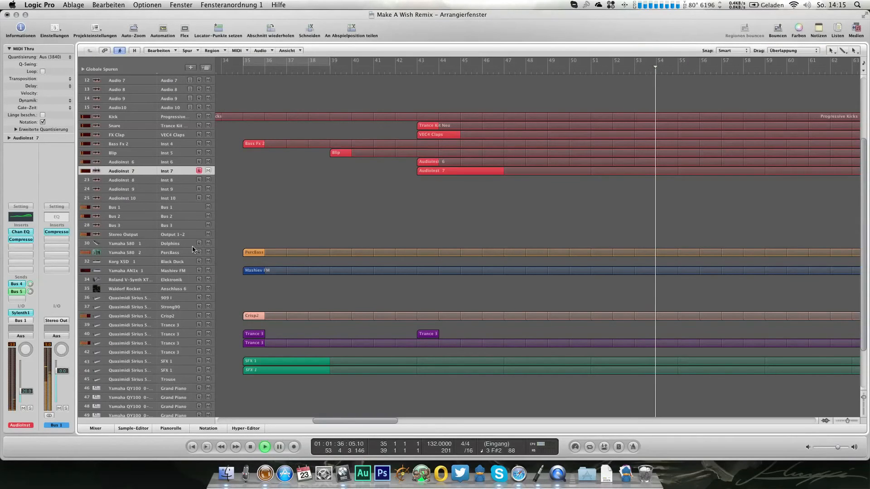
Step: Select the Yamaha S80 1 track, move the playhead to bar 35 and stop playback
click(184, 245)
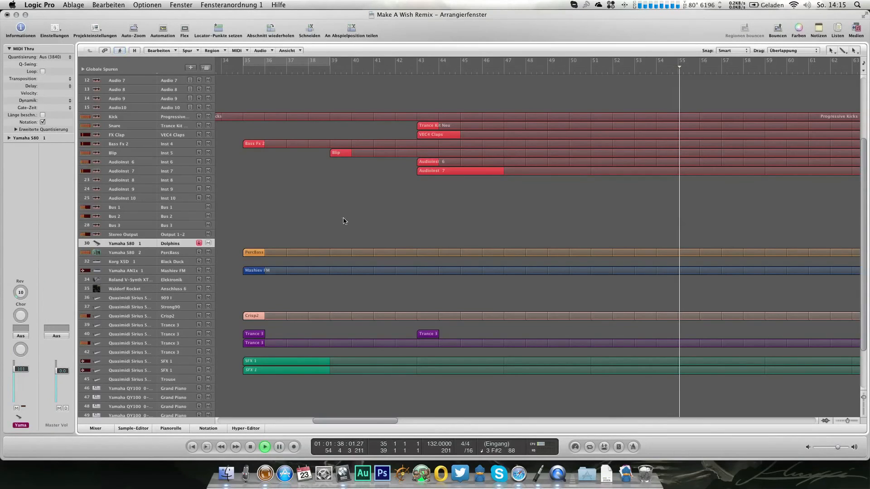
scroll(351, 220, left, 3)
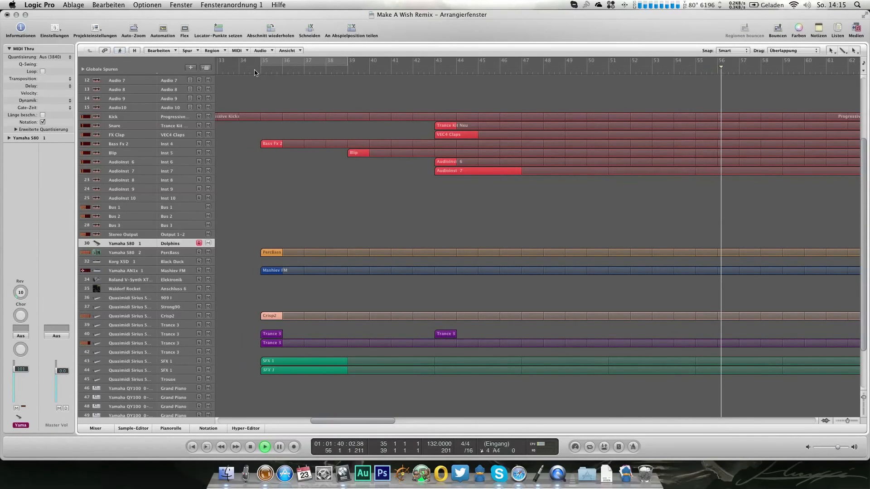
click(255, 71)
key(space)
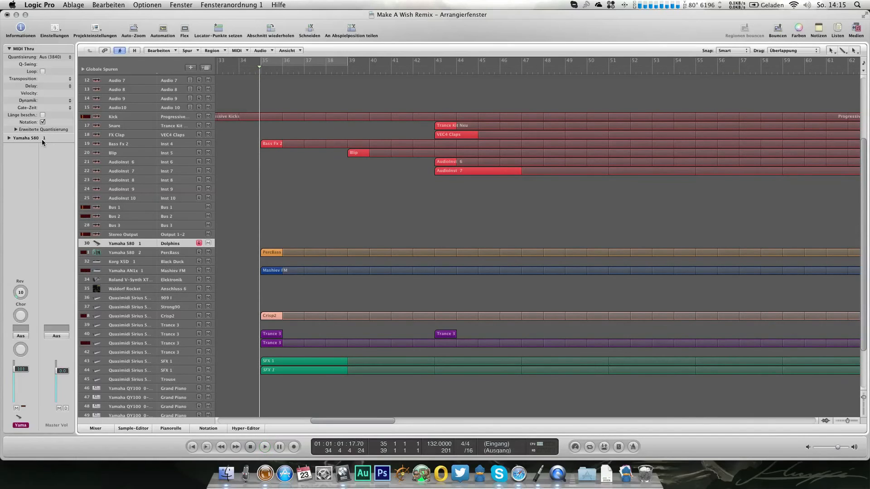
Step: Assign the Minimalist program from the Dolphins bank to the Yamaha S80 1 track and raise its volume to 127
double_click(37, 139)
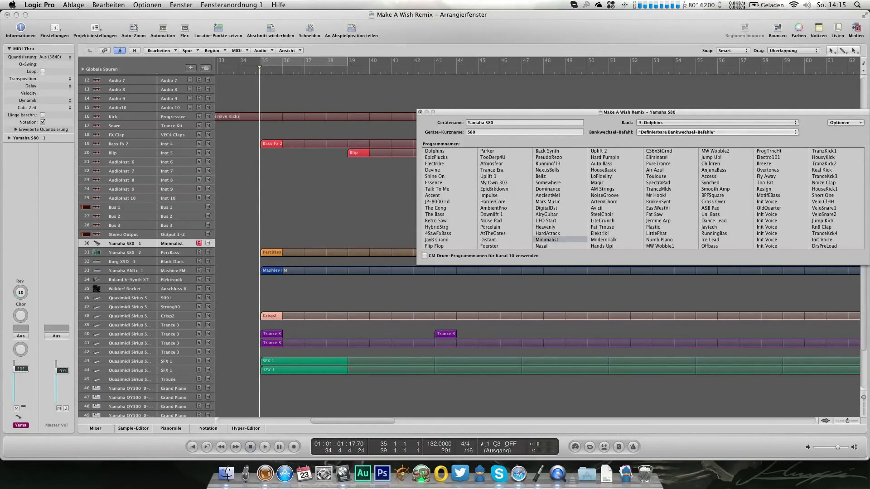
click(34, 347)
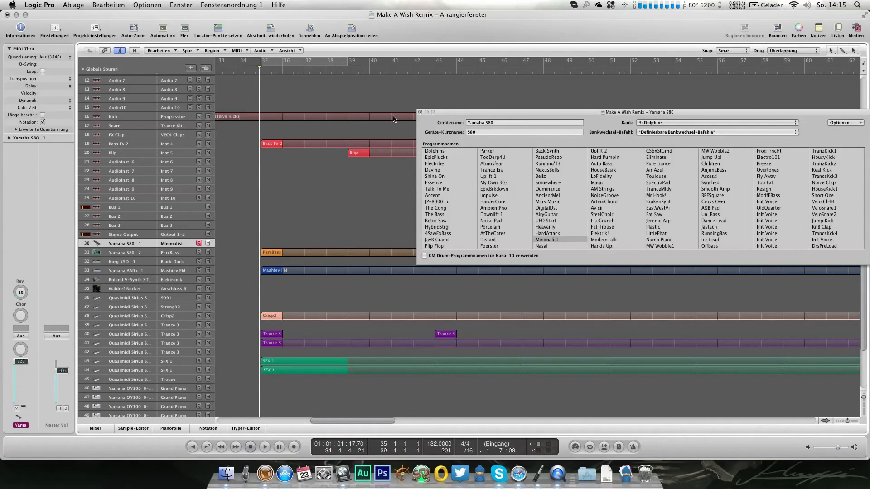
click(420, 112)
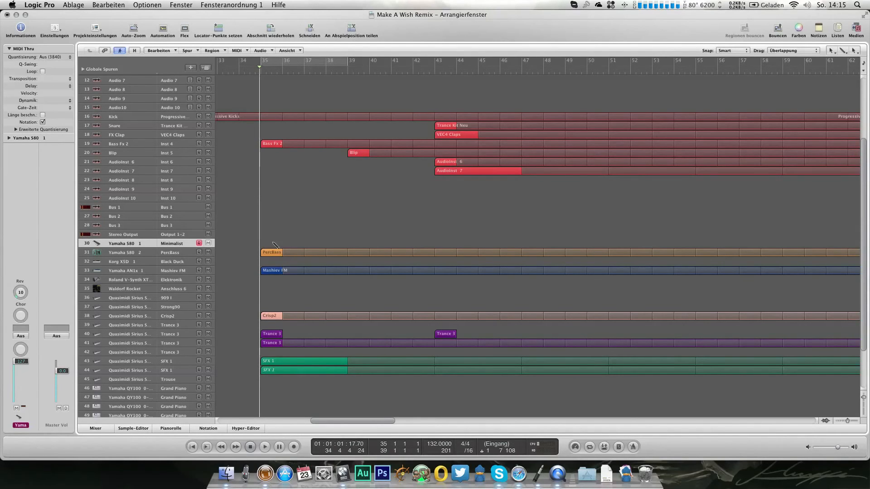
Step: Create a looped four-bar region at bar 35 on the Yamaha S80 1 track and draw a C3 note at its start
drag(299, 252, 347, 259)
key(super+6)
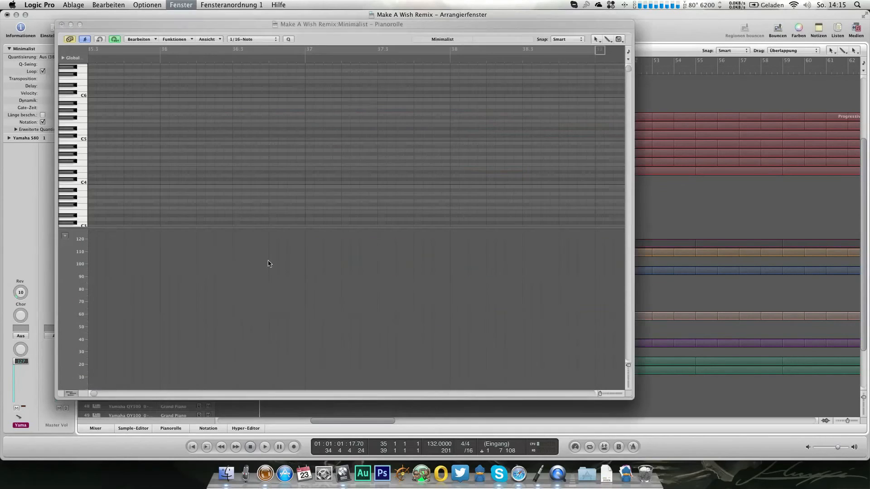
scroll(192, 190, down, 5)
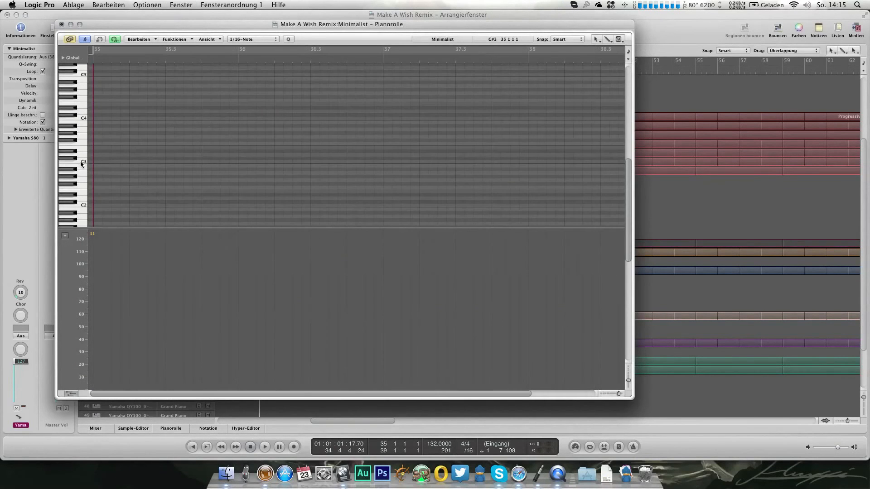
drag(222, 163, 202, 165)
key(space)
key(super+w)
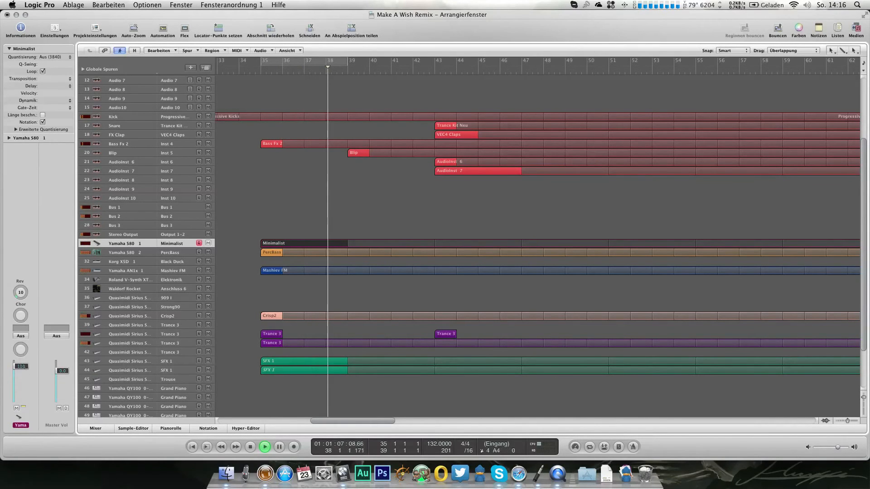
Step: Shorten the Minimalist region to two bars, ending at bar 37, during playback
scroll(201, 365, down, 2)
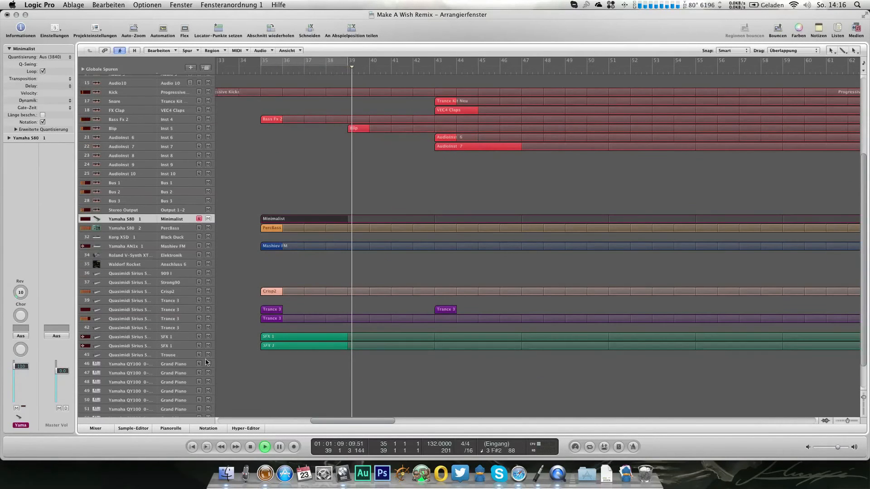
drag(332, 222, 305, 224)
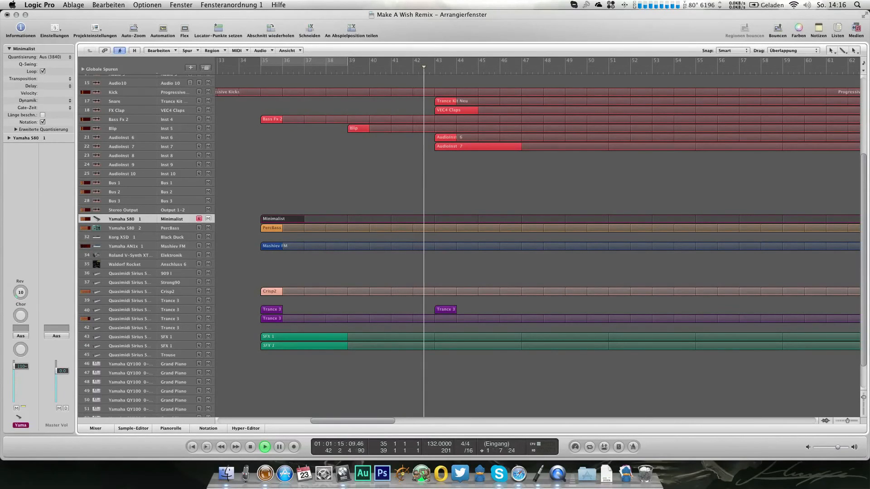
Step: Lengthen the short C3 note at the end of bar 35 in the Minimalist region so it runs just past bar 36
key(super+6)
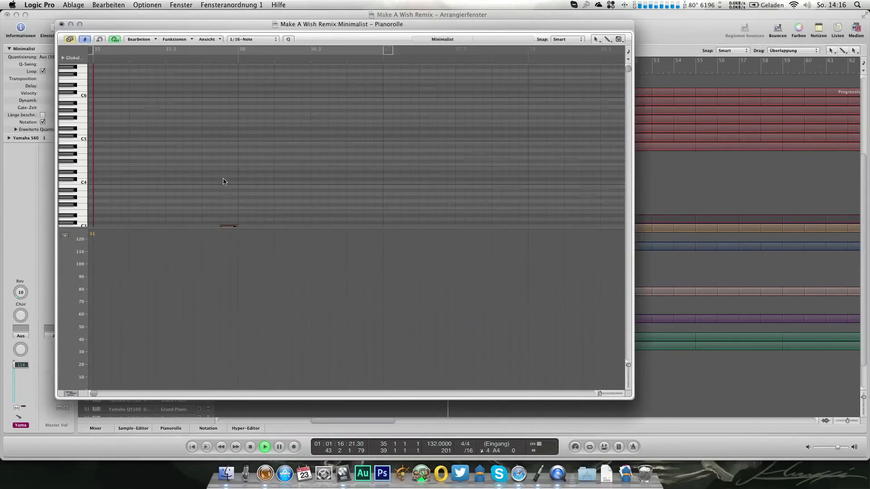
scroll(233, 179, down, 5)
drag(234, 159, 247, 160)
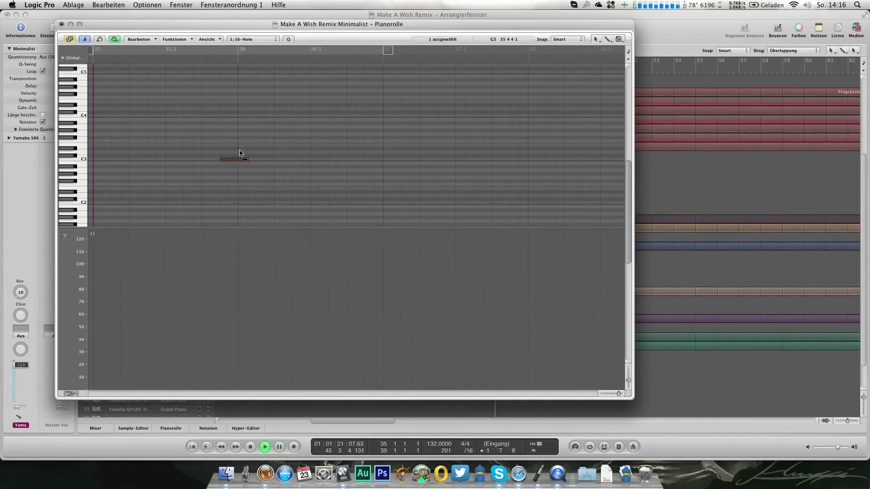
click(62, 24)
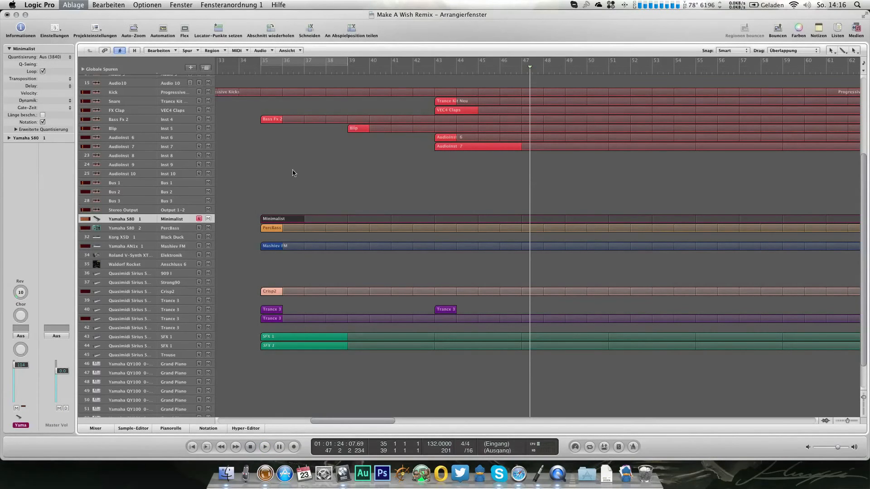
Step: Record a one-bar controller take at bar 33 on the Yamaha S80 1 track with Minimalist soloed and inspect its events
key(KP_0)
key(s)
key(space)
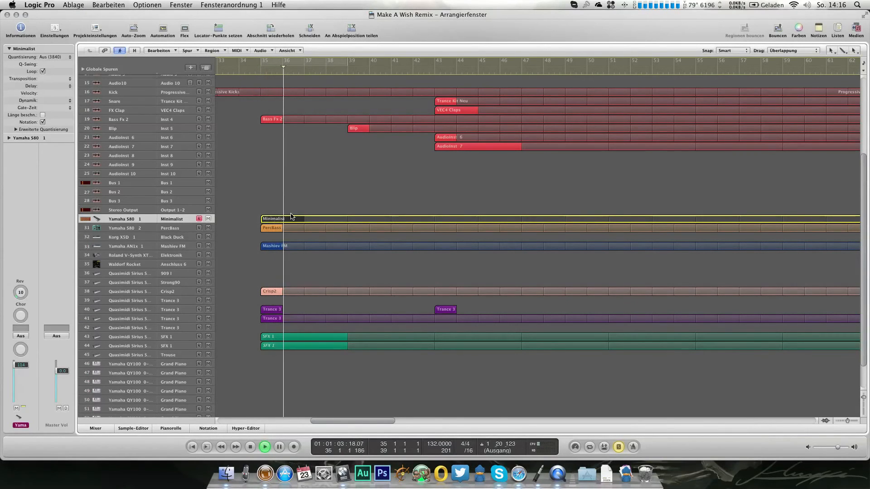
click(217, 73)
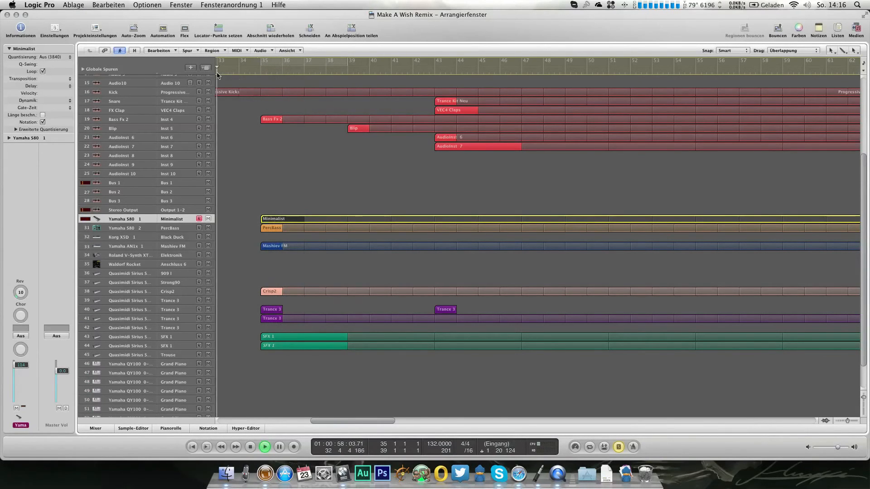
key(r)
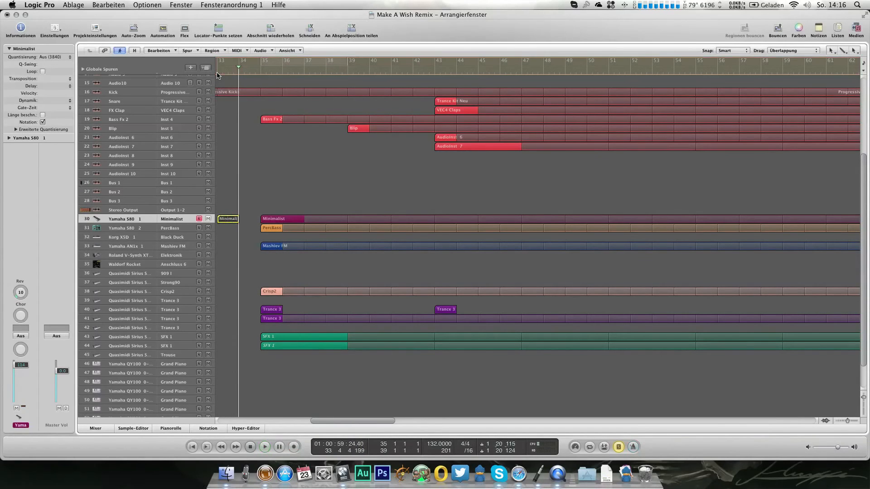
key(super+0)
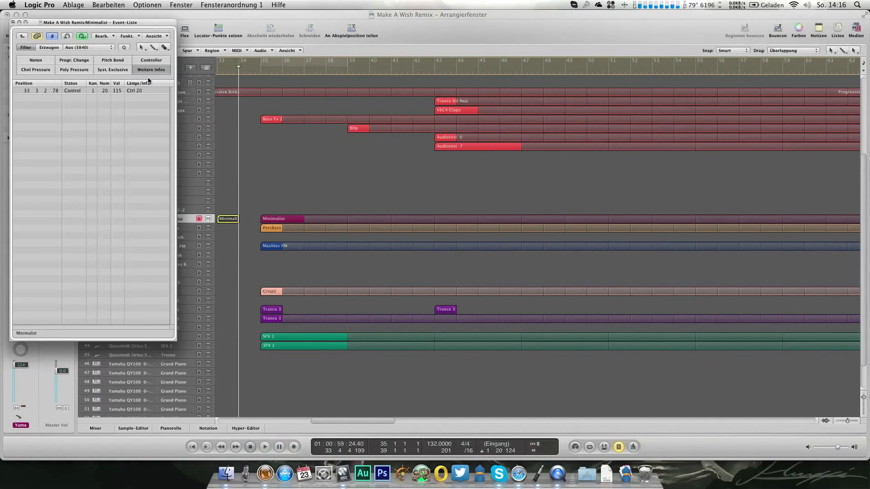
click(13, 23)
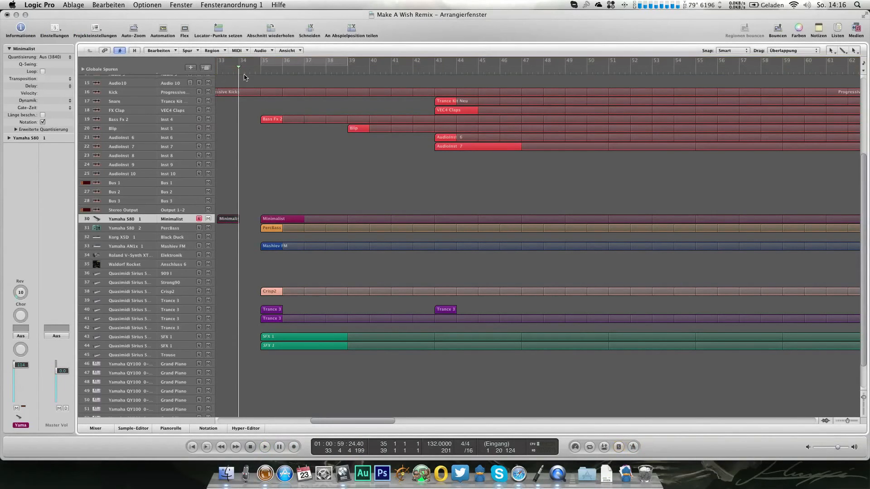
Step: Set the Yamaha S80 1 track's reverb amount to 28 during playback
key(space)
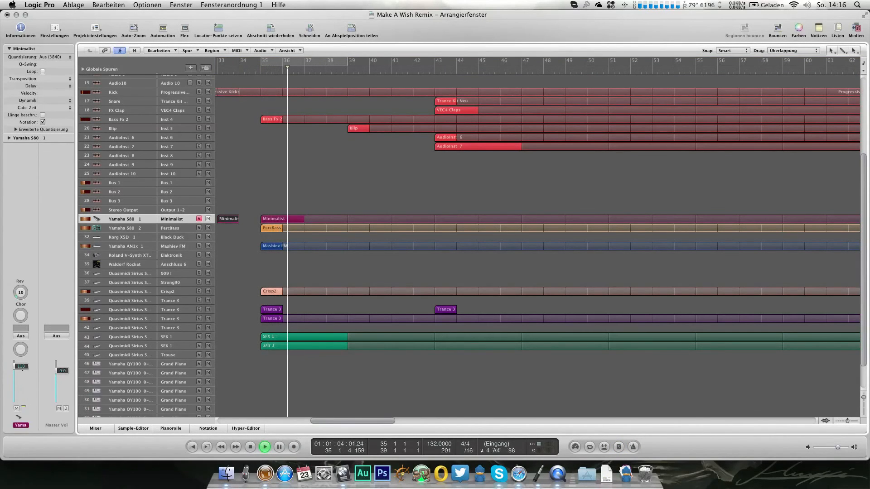
scroll(20, 292, up, 10)
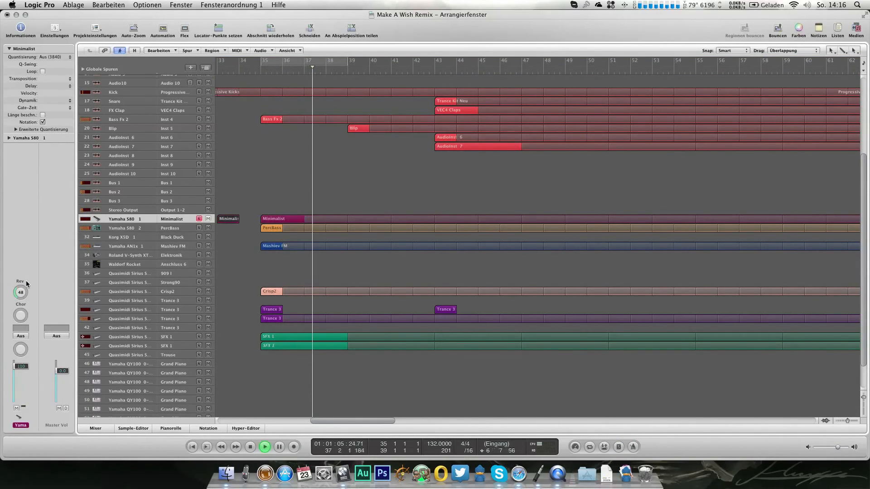
scroll(23, 294, down, 5)
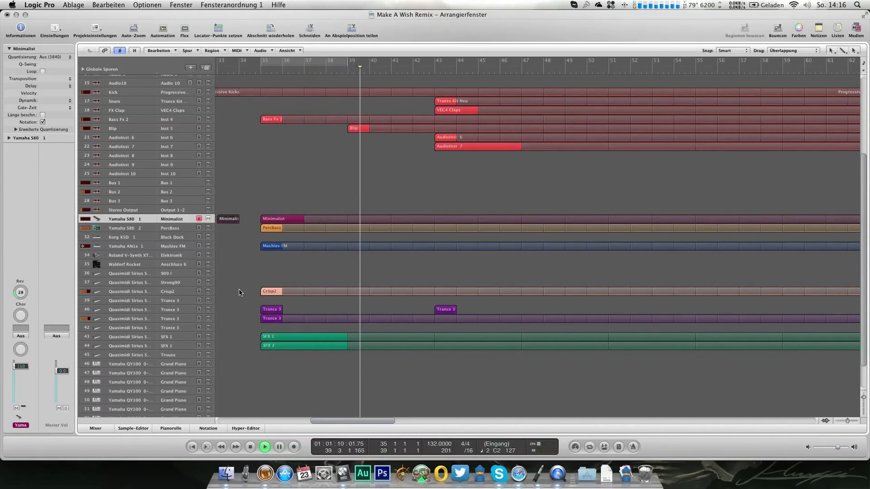
Step: Lower the AudioInst 7 track's volume to -23.5 dB during playback
click(190, 365)
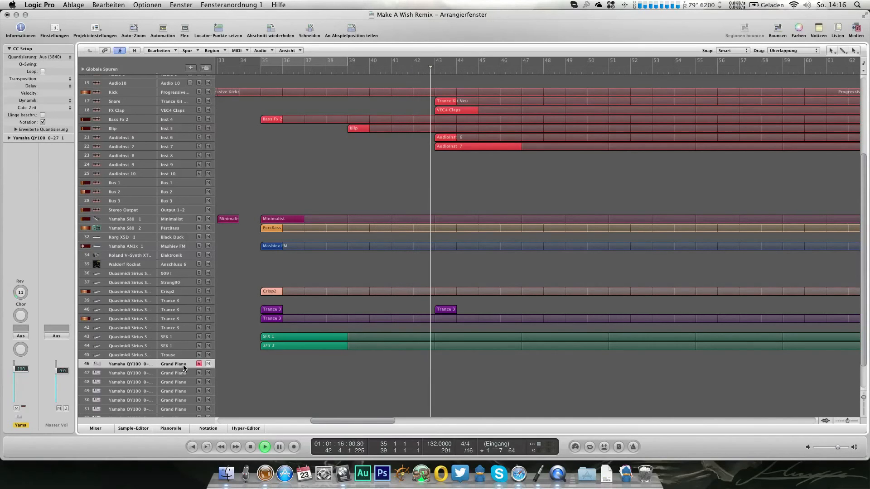
click(166, 147)
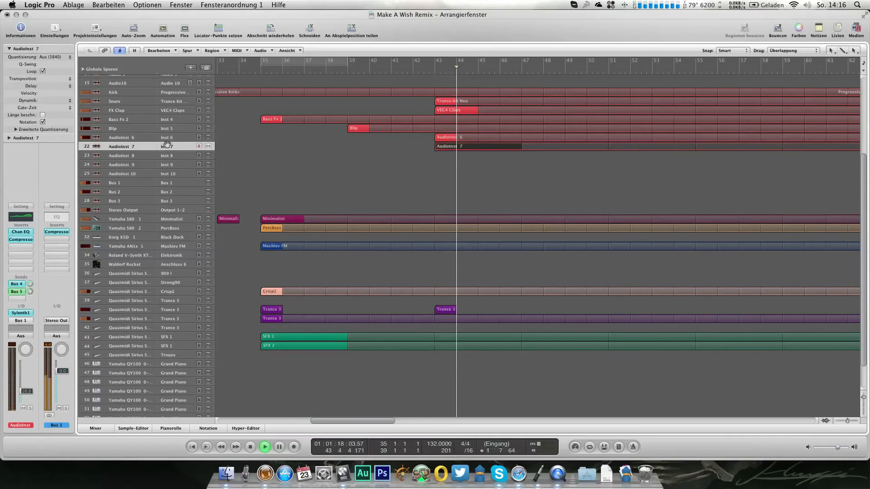
drag(23, 389, 24, 391)
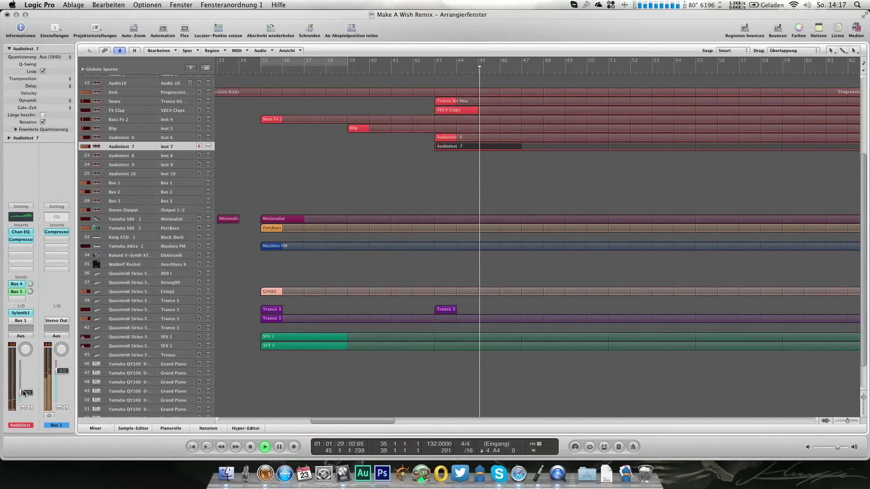
Step: Display volume automation and create an automation point on the Kick track just before bar 43
scroll(249, 147, up, 5)
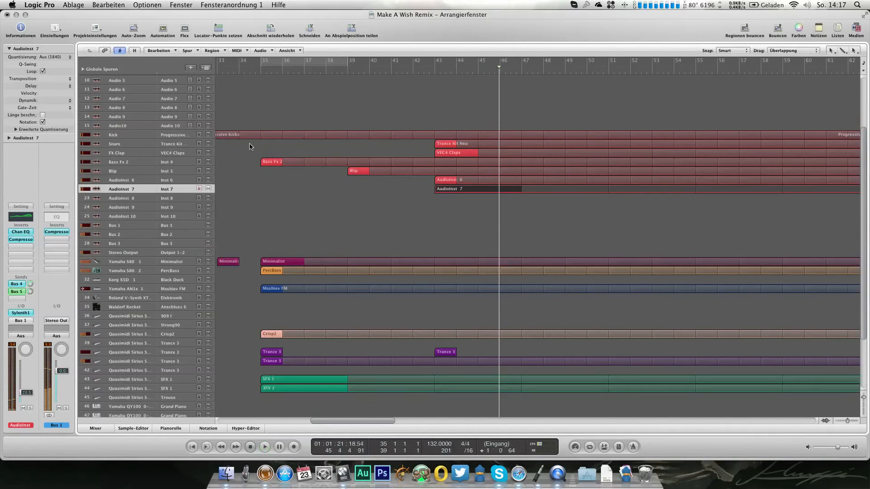
click(173, 138)
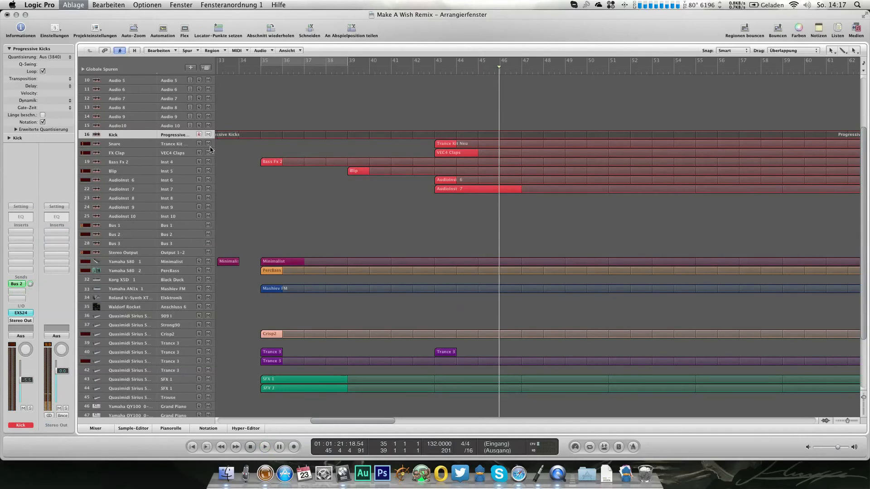
key(a)
key(a)
key(a)
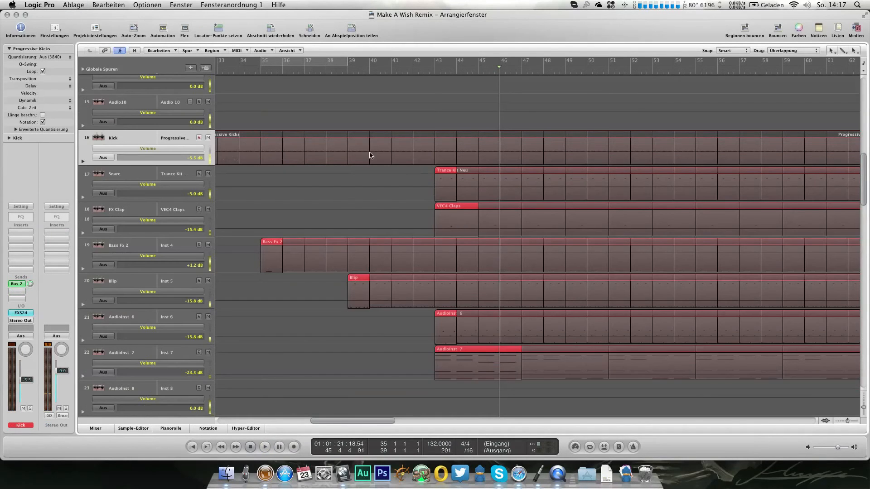
click(413, 155)
drag(416, 151, 427, 151)
scroll(431, 154, up, 5)
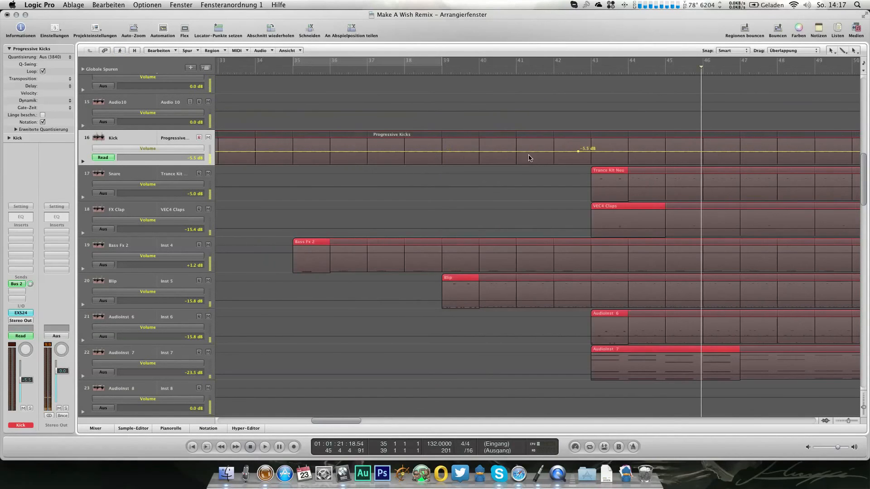
Step: Edit the Kick track's volume automation at the point just before bar 43 and hide the automation lanes
click(577, 151)
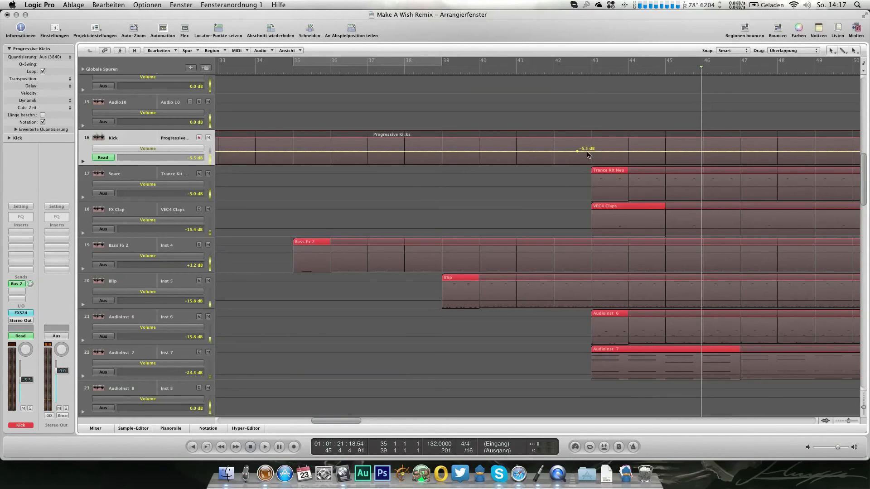
click(581, 161)
drag(581, 162, 581, 163)
key(a)
Step: Play the arrangement from just before bar 39 to check the Kick automation
click(434, 71)
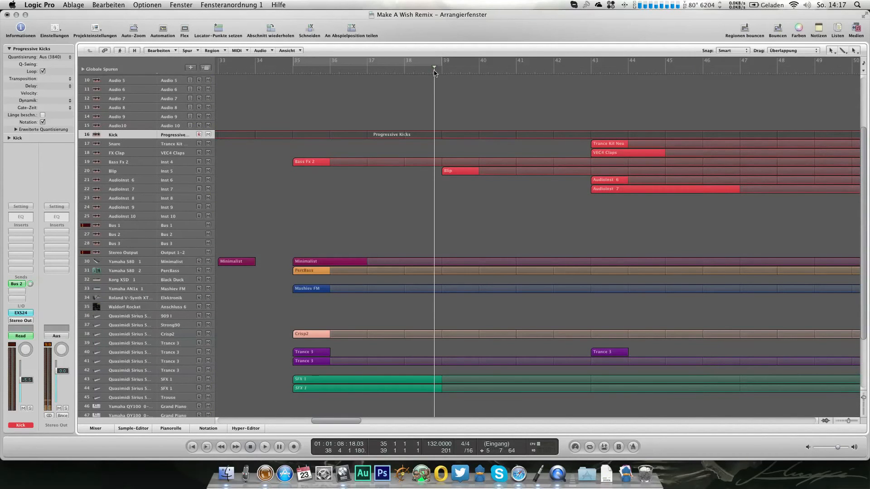
key(space)
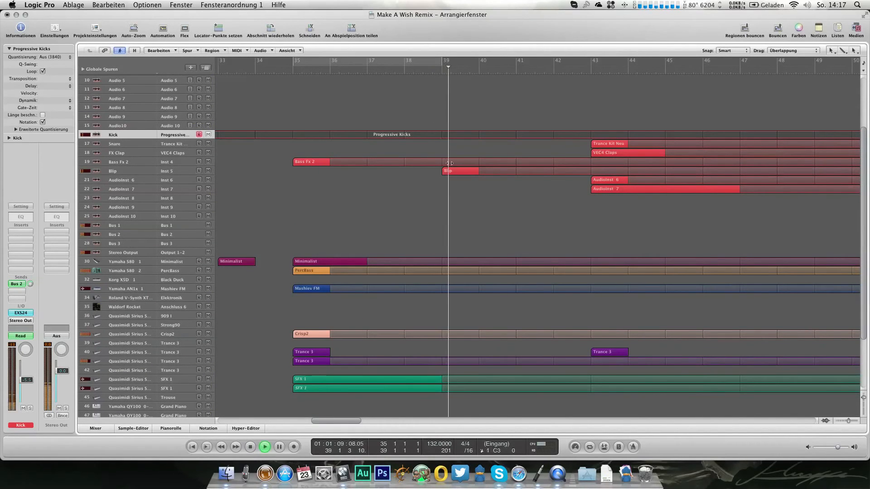
key(super+Left)
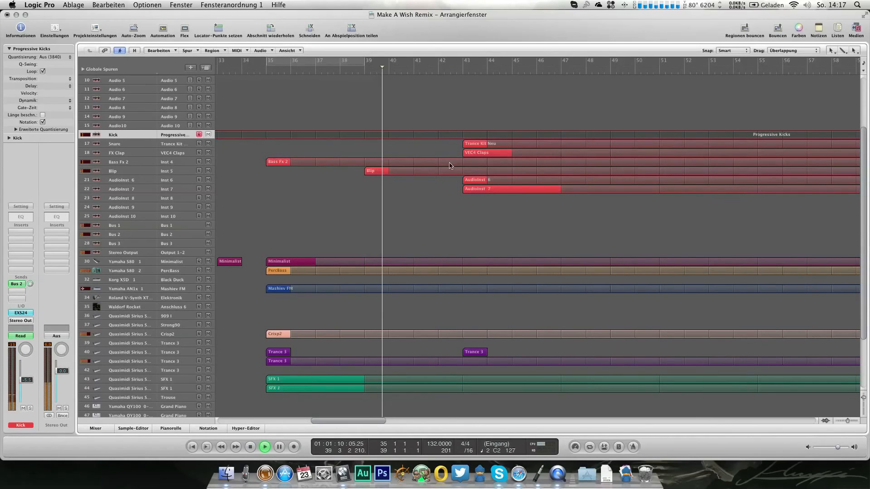
Step: Display the AudioInst 7 automation lane and set its parameter to Sylenth1 Filter A Cutoff
click(188, 193)
key(a)
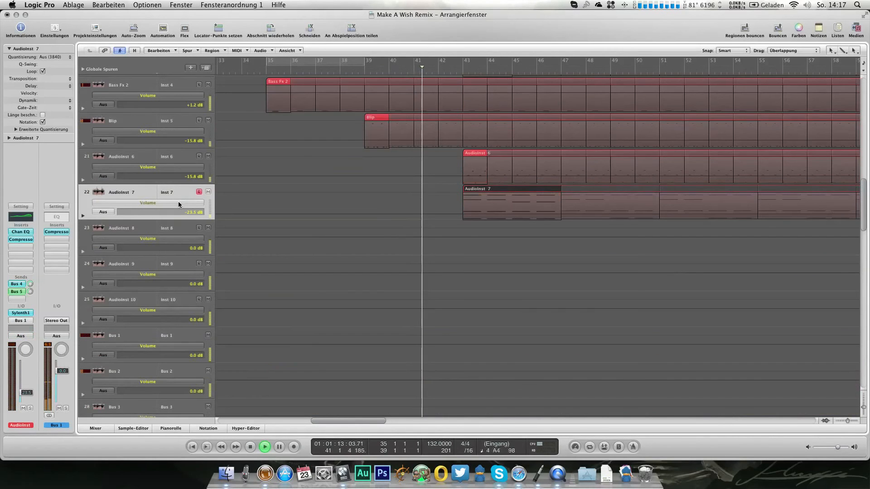
click(178, 202)
mouse_move(195, 172)
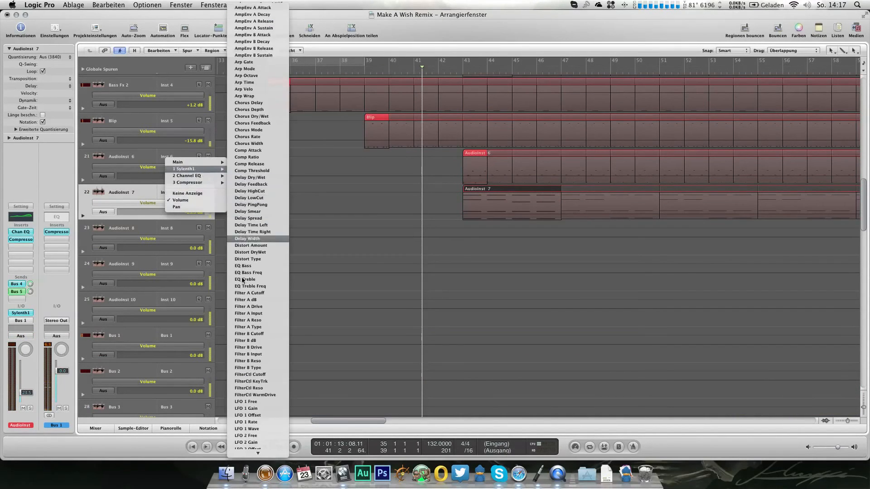
click(254, 293)
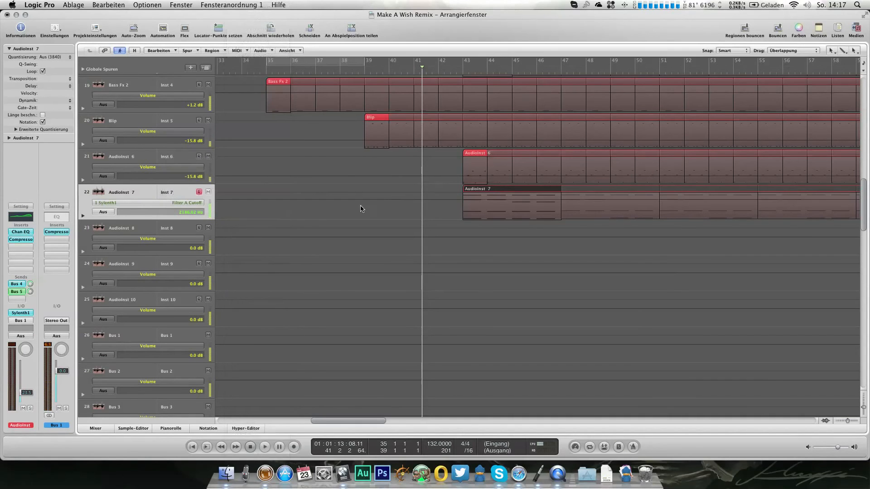
Step: Solo the AudioInst 7 region and automate its Filter A Cutoff from 4.80 Hz at bar 43 up to 1836.11 Hz at bar 59
key(ctrl+s)
drag(211, 209, 210, 215)
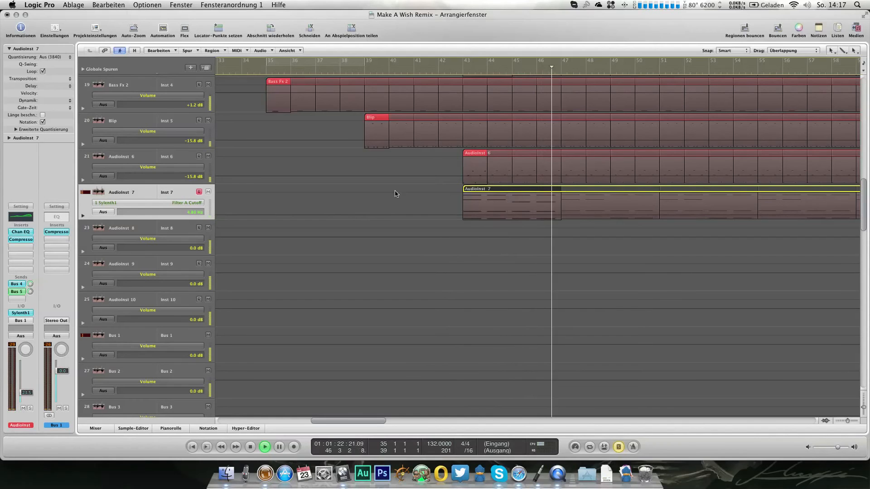
click(464, 216)
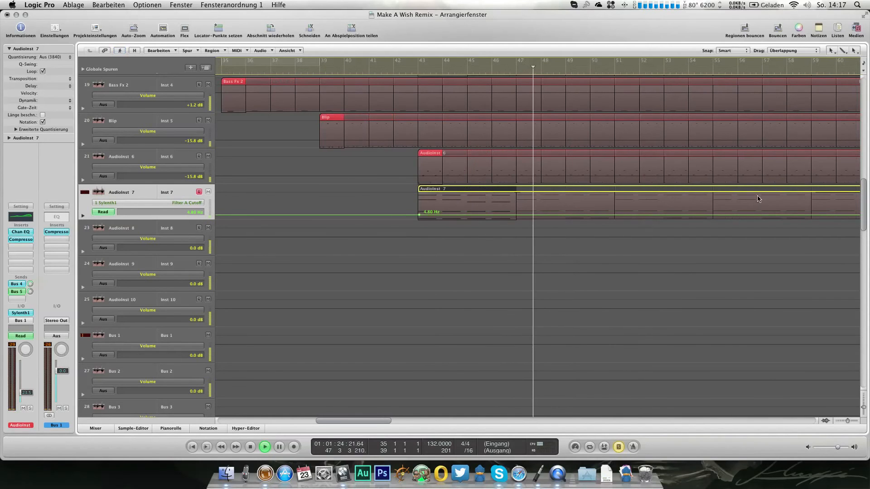
click(815, 201)
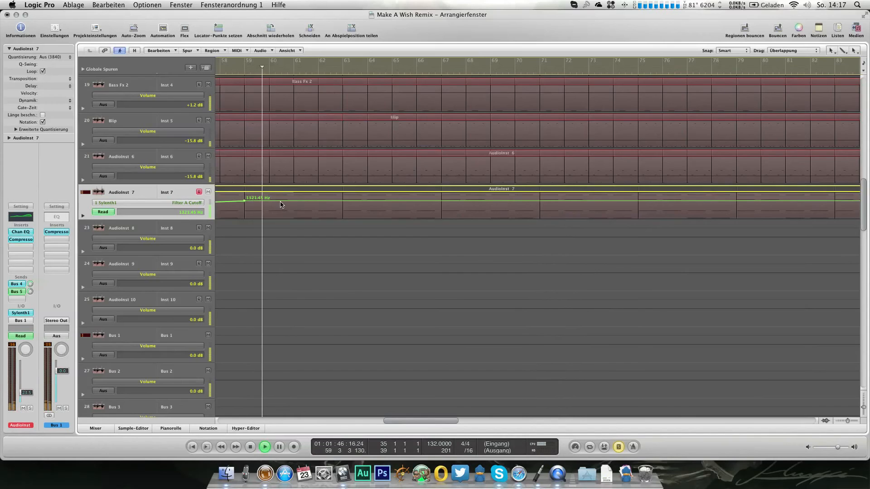
click(280, 201)
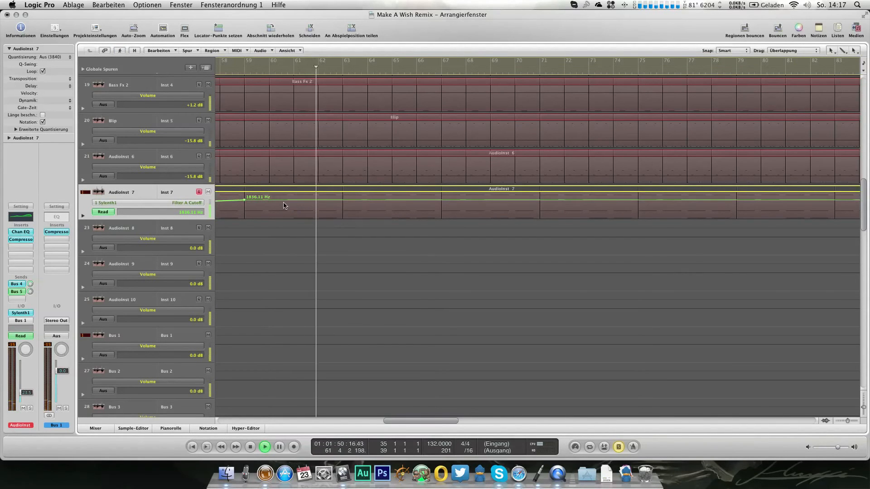
Step: Adjust the 9000 Hz band in AudioInst 7's Channel EQ, compare it with the previous setting and end the solo
click(21, 232)
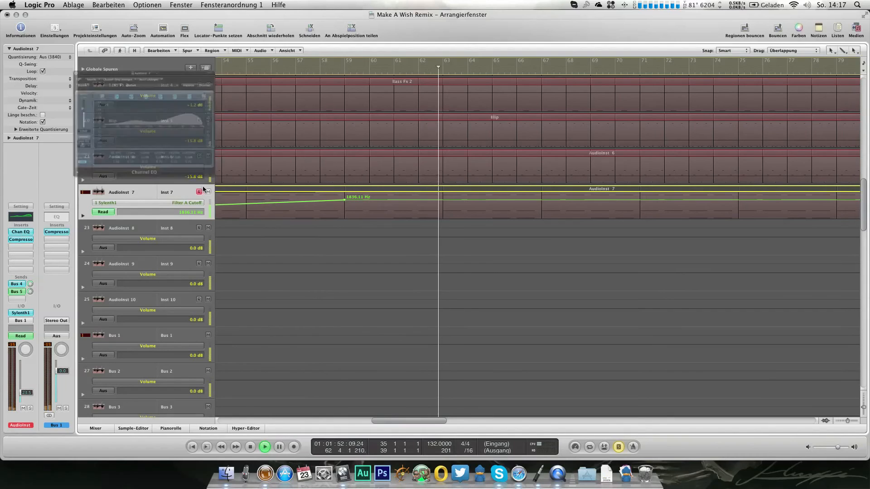
drag(190, 175, 196, 198)
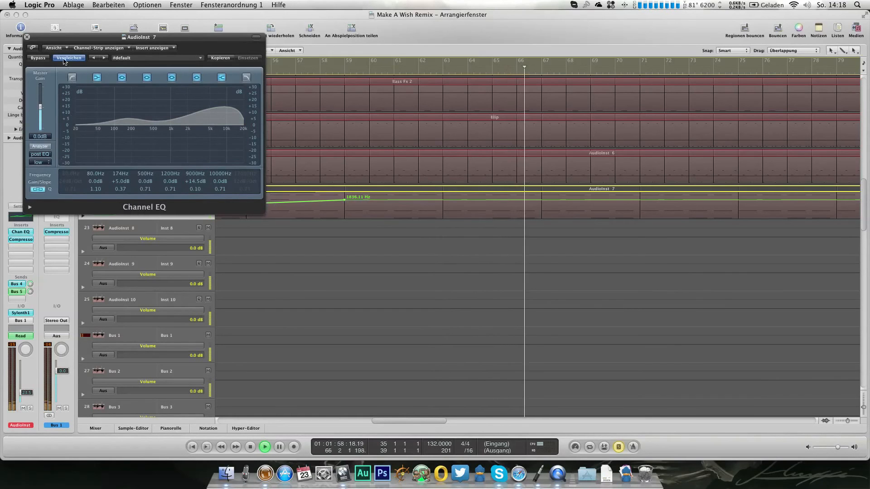
key(s)
key(super+w)
Step: Hide the automation lanes in the arrangement and keep playing it back around bar 68
scroll(317, 218, left, 2)
key(a)
scroll(318, 218, left, 8)
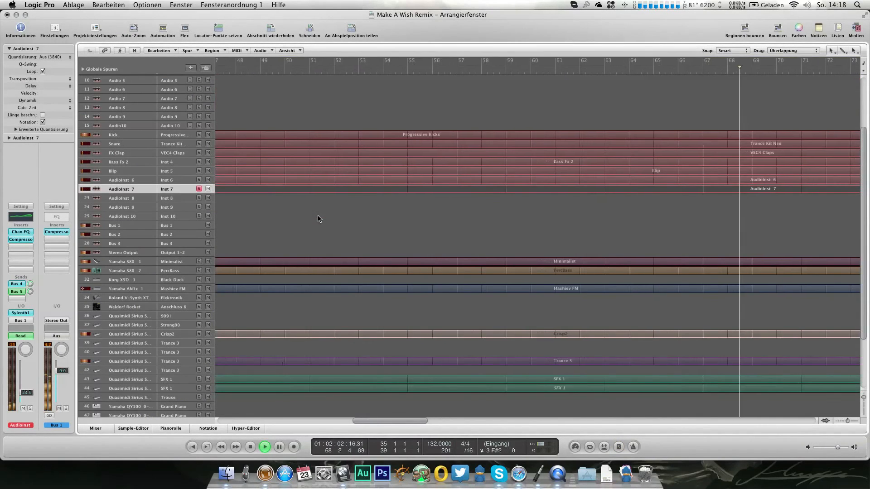
scroll(318, 218, left, 3)
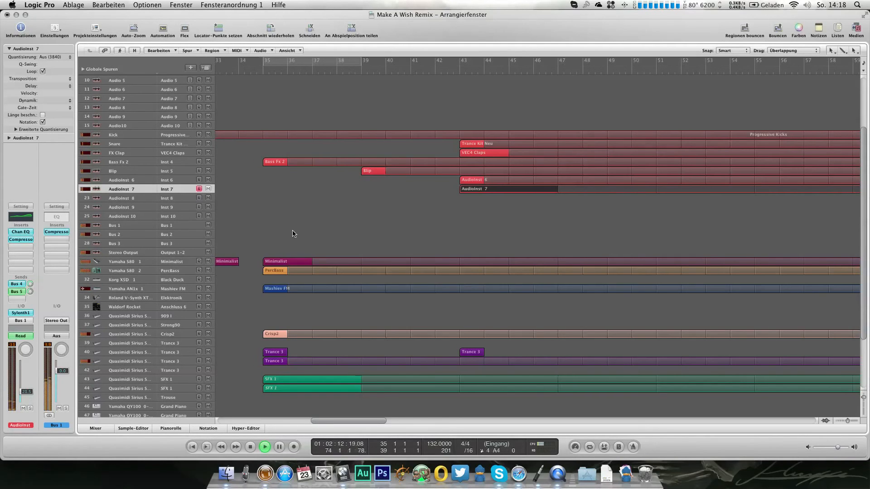
Step: Copy both Trance 3 regions on track 40 from bars 35 and 43 to bars 51 and 59, then start playback
scroll(293, 234, down, 5)
scroll(295, 234, right, 2)
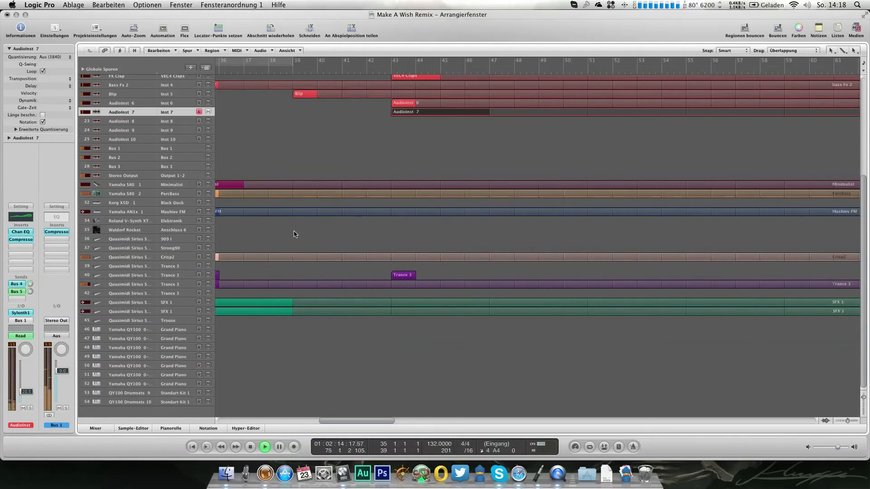
scroll(297, 260, left, 3)
drag(250, 272, 497, 276)
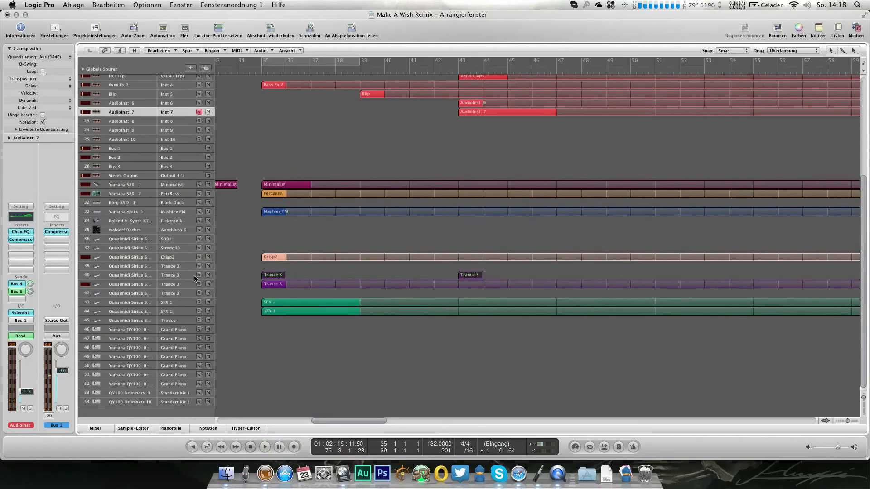
drag(272, 274, 665, 274)
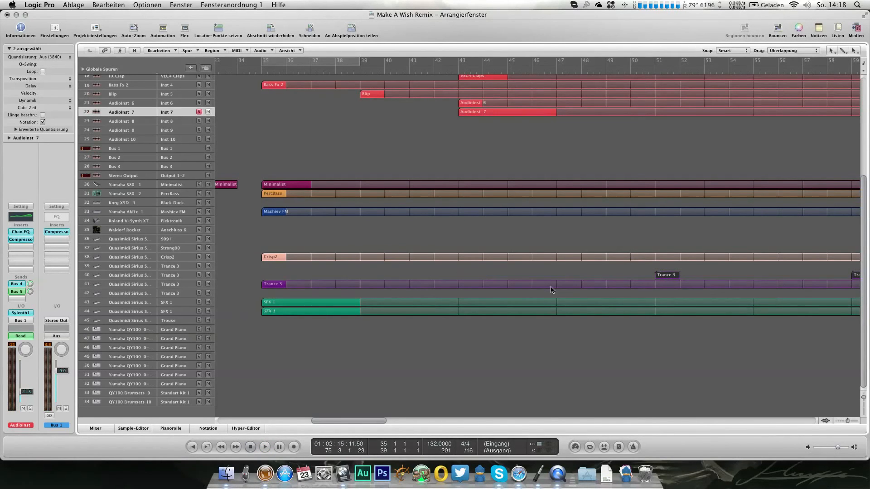
key(super+z)
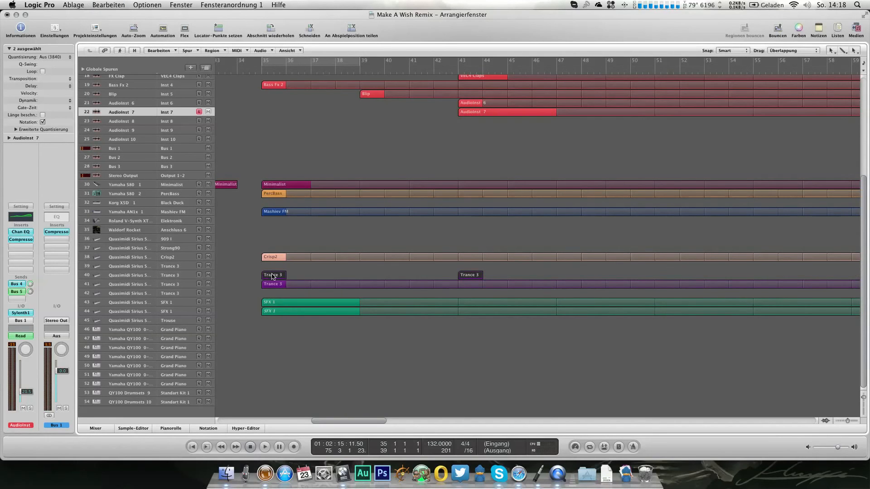
drag(489, 279, 664, 276)
key(space)
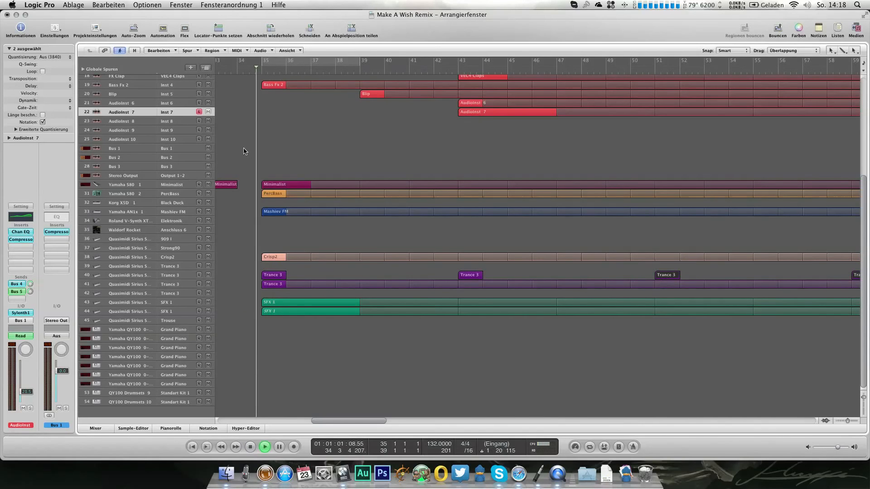
Step: Assign the Offbeat3 program to Quasimidi Sirius track 36 and raise the track's volume to 127
click(167, 238)
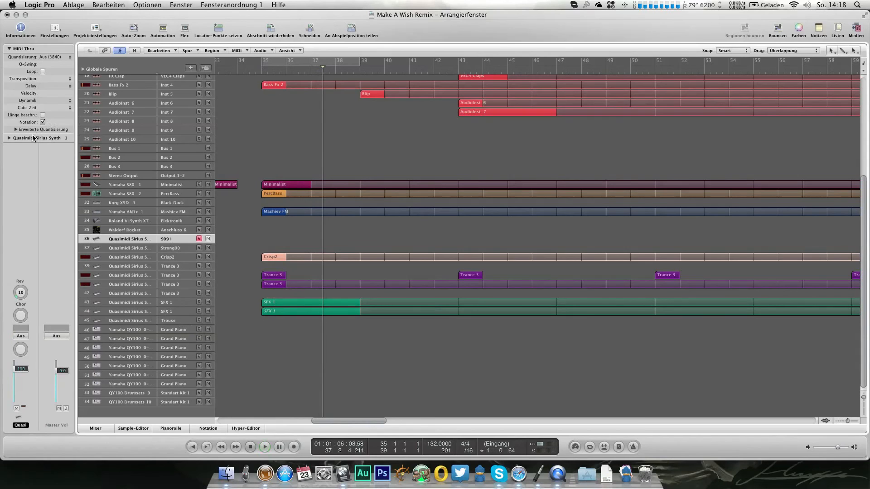
double_click(49, 144)
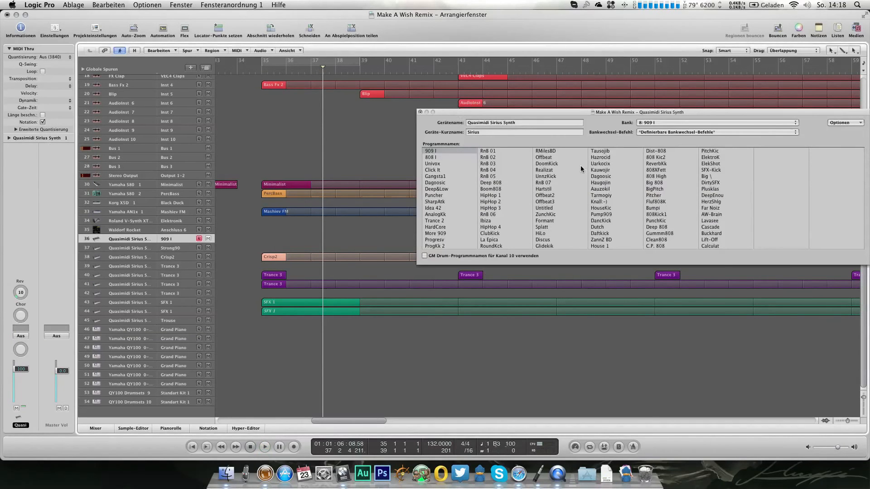
click(556, 201)
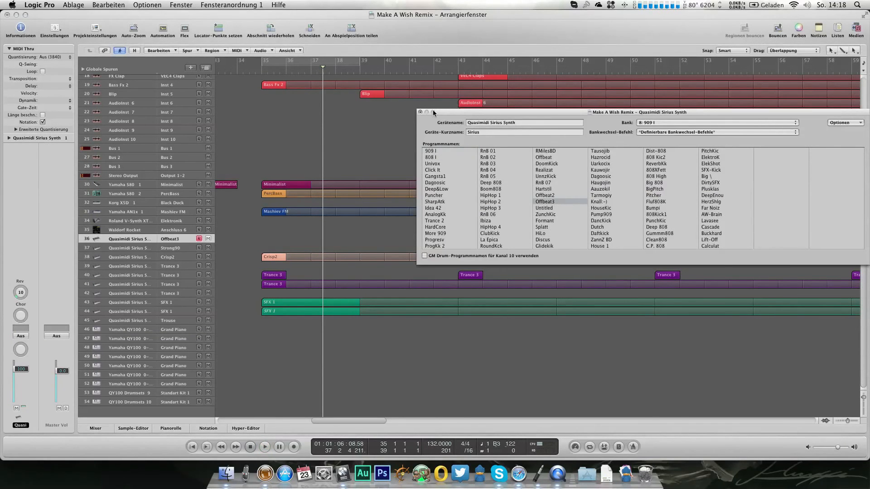
click(420, 112)
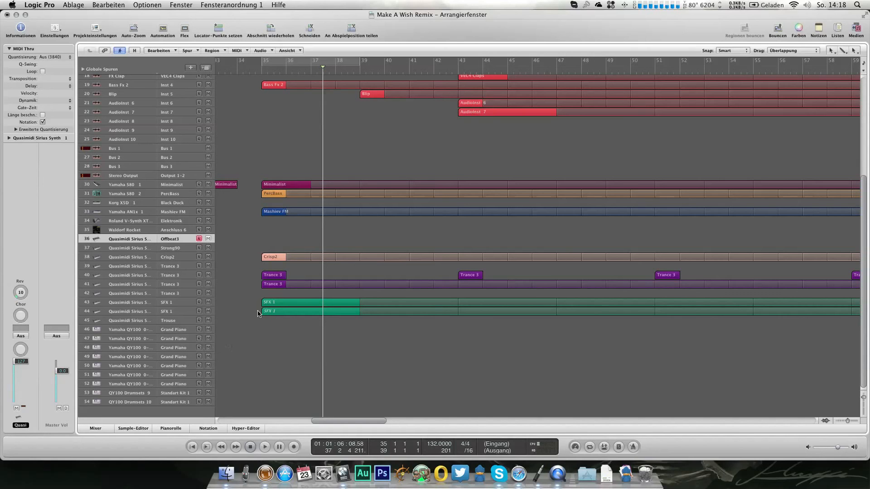
Step: Create a two-bar Offbeat3 region at bar 35 and draw and audition one short note in the second half of bar 36
super+click(268, 238)
drag(284, 240, 309, 240)
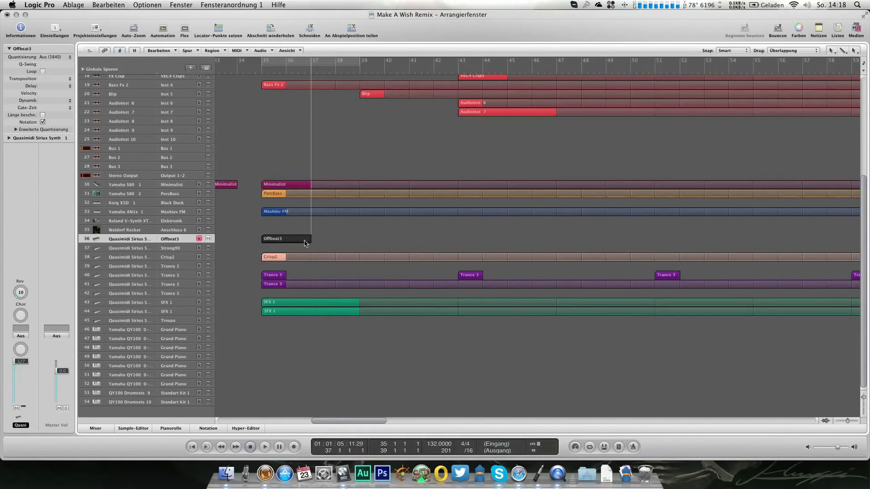
key(super+6)
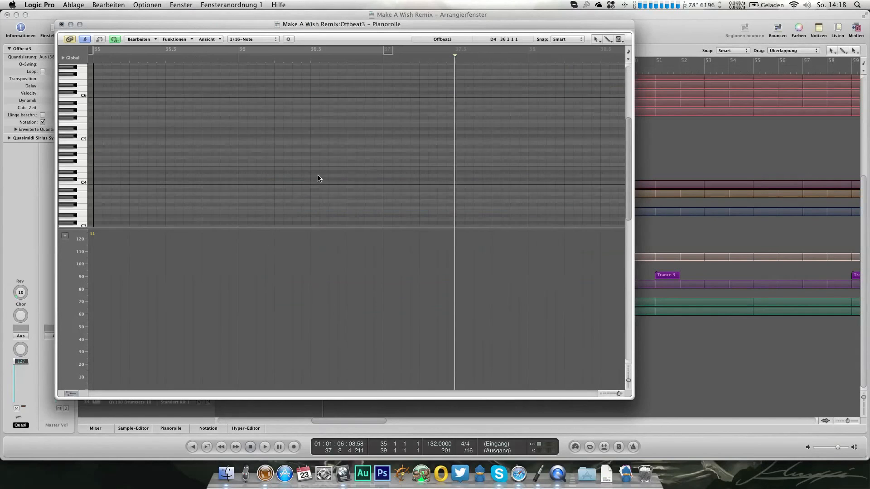
scroll(318, 178, down, 3)
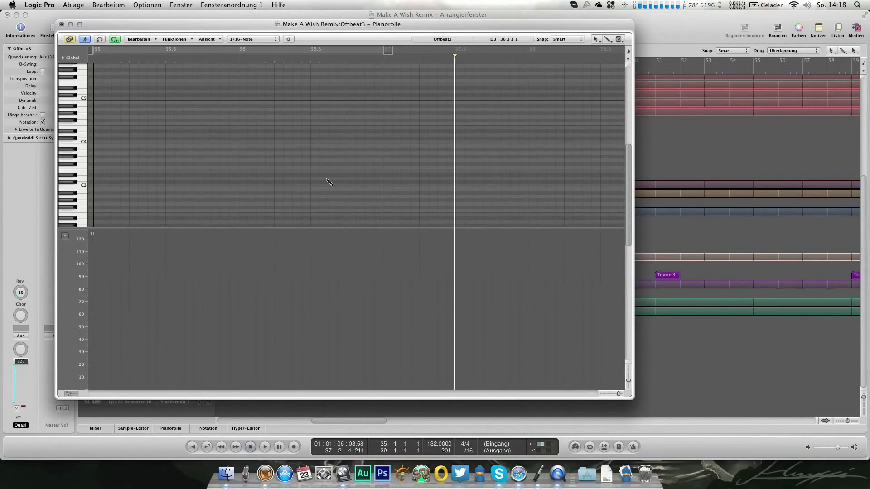
drag(334, 181, 337, 178)
double_click(259, 55)
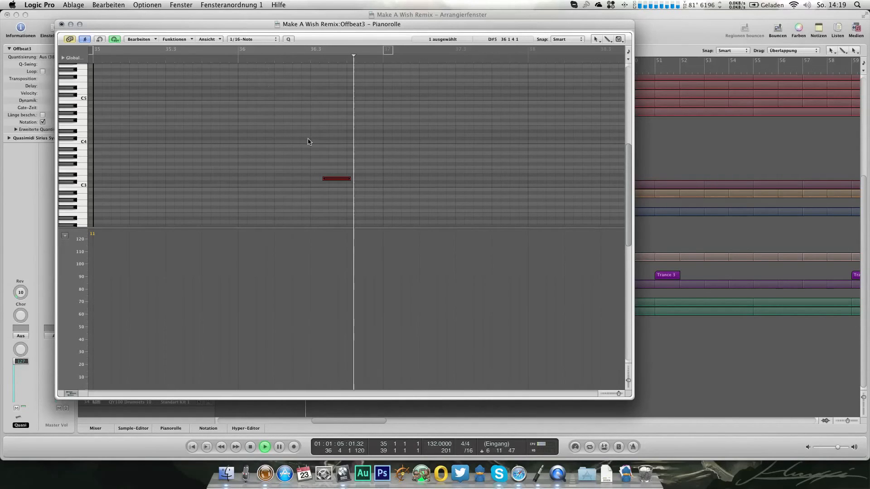
key(space)
drag(336, 180, 337, 179)
click(62, 26)
Step: Move the Offbeat3 region to bar 43, loop it and play the arrangement from just before that bar
drag(272, 240, 474, 241)
key(l)
double_click(447, 72)
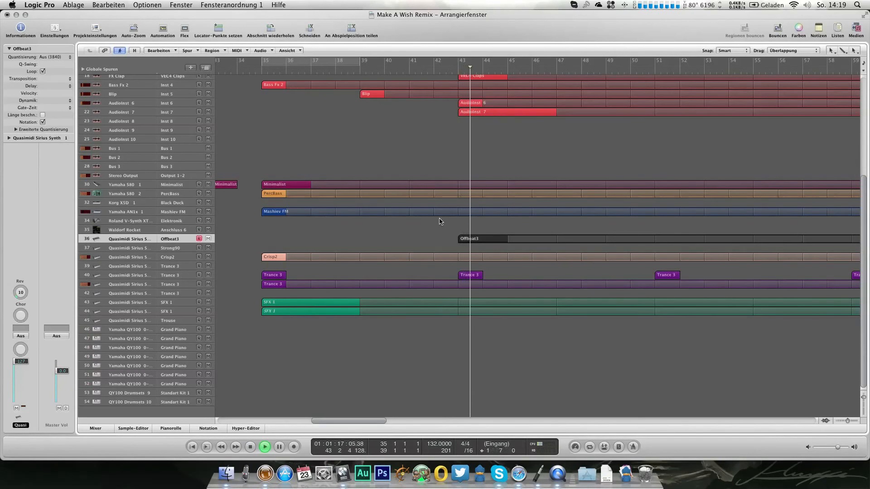
scroll(439, 221, up, 2)
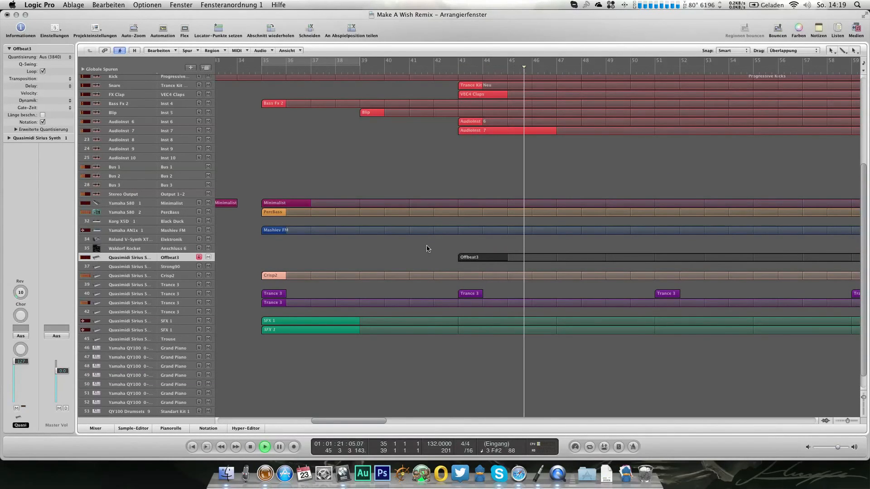
scroll(426, 248, right, 2)
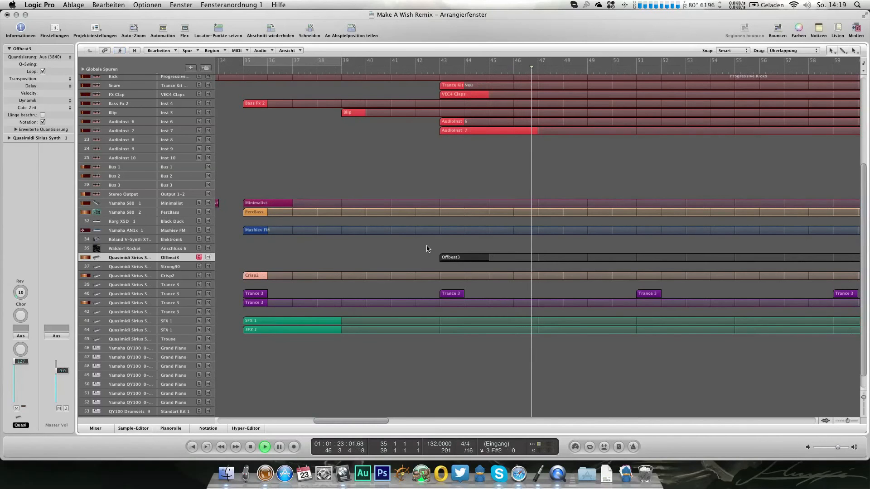
scroll(426, 248, right, 3)
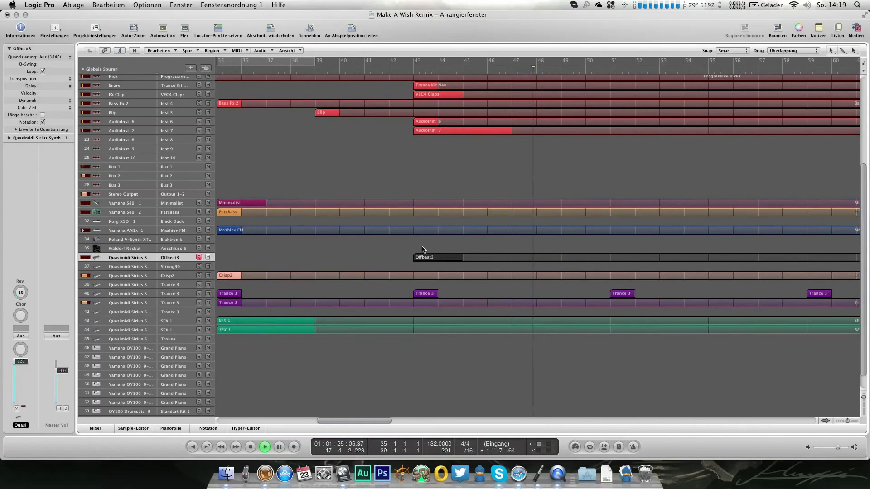
Step: Assign the Dance Kit program to the QY100 Drumsets 9 track
scroll(421, 249, down, 2)
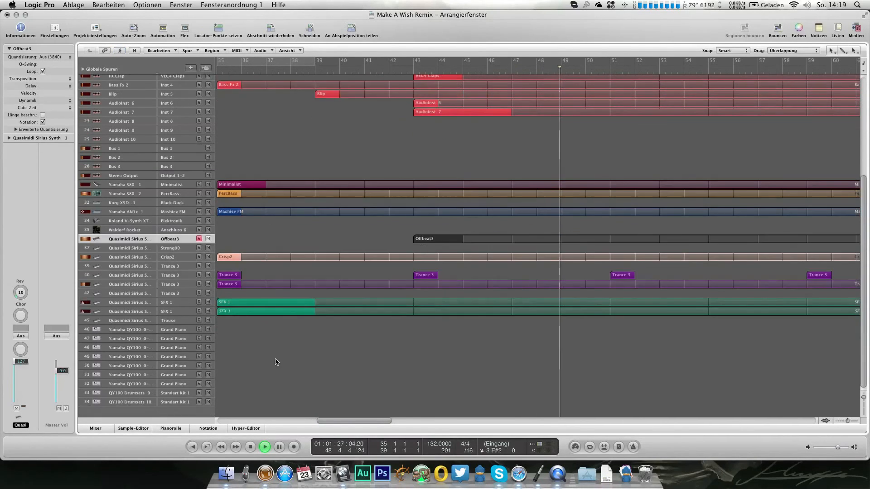
click(89, 393)
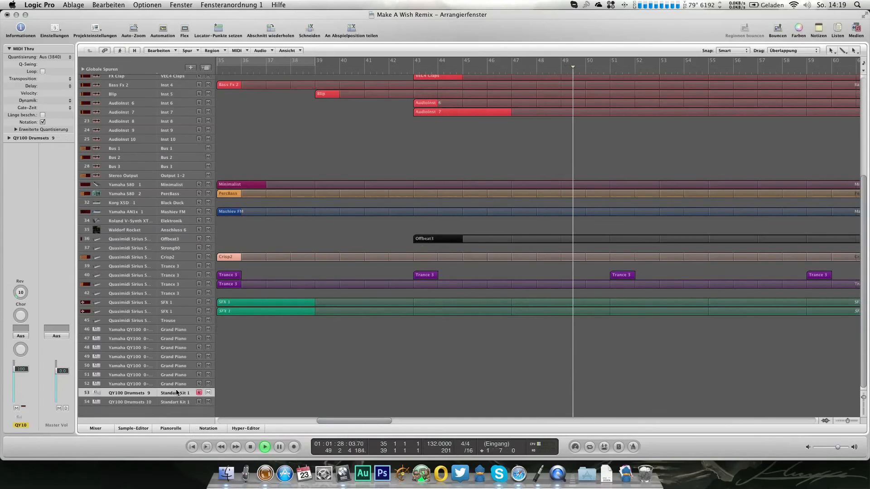
double_click(45, 138)
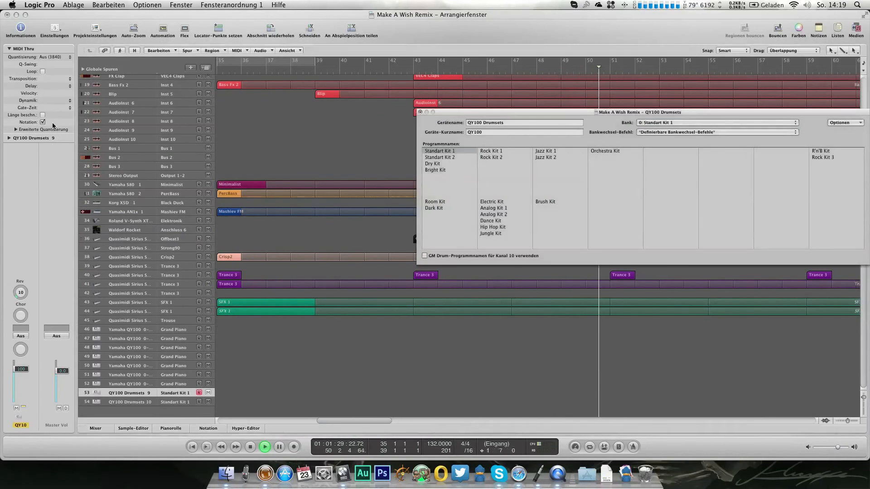
click(487, 220)
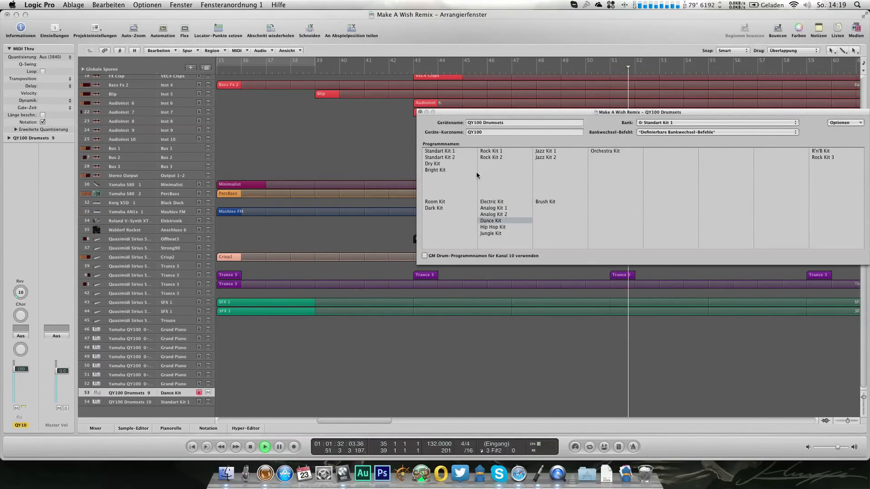
click(419, 113)
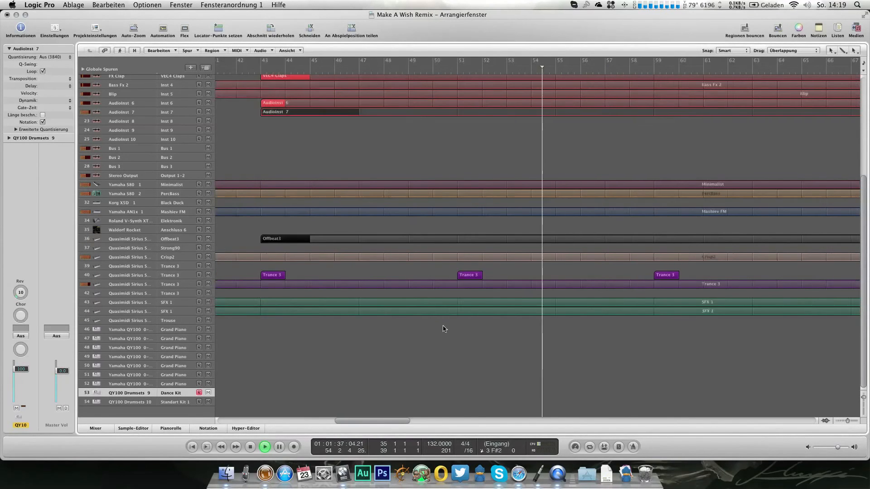
Step: Add a second QY100 Drumsets 9 track and create a one-bar Dance Kit region at bar 42, opened for note editing
scroll(444, 330, right, 3)
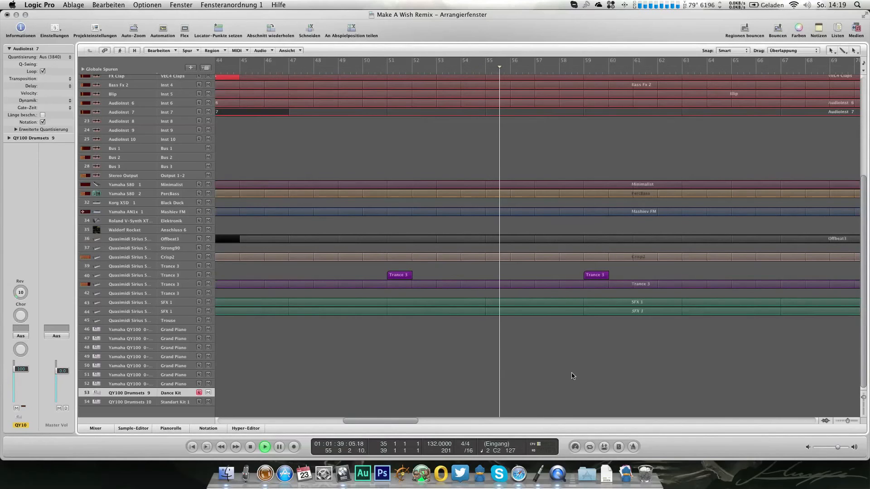
key(super+d)
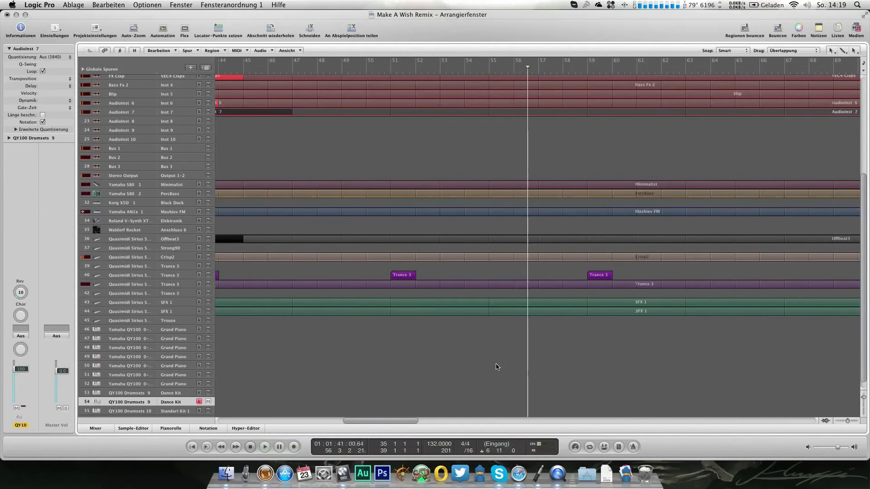
scroll(497, 367, left, 8)
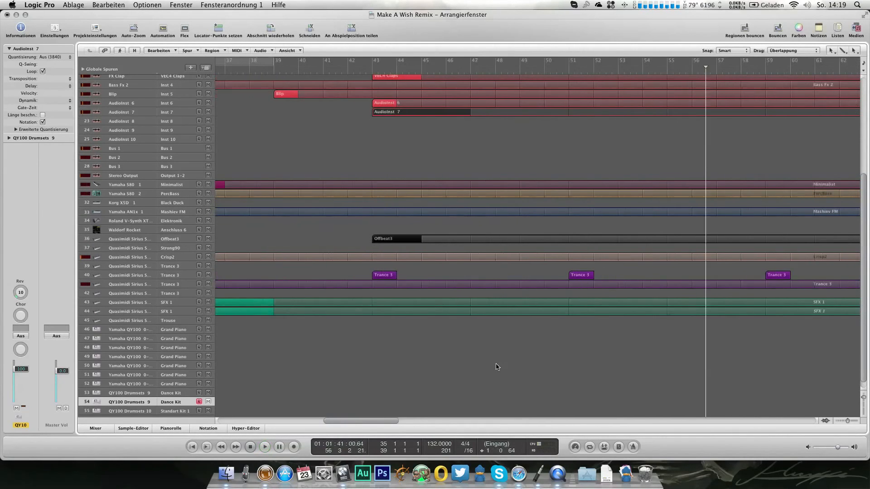
click(379, 402)
double_click(379, 402)
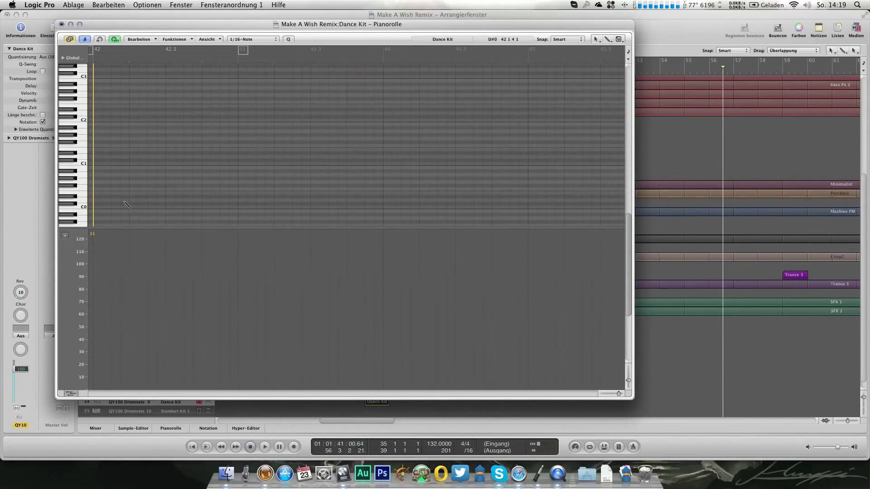
Step: Draw a note from beat 2 of bar 42 to bar 43 in the Dance Kit region and set the track volume to 96
drag(143, 195, 238, 194)
click(92, 61)
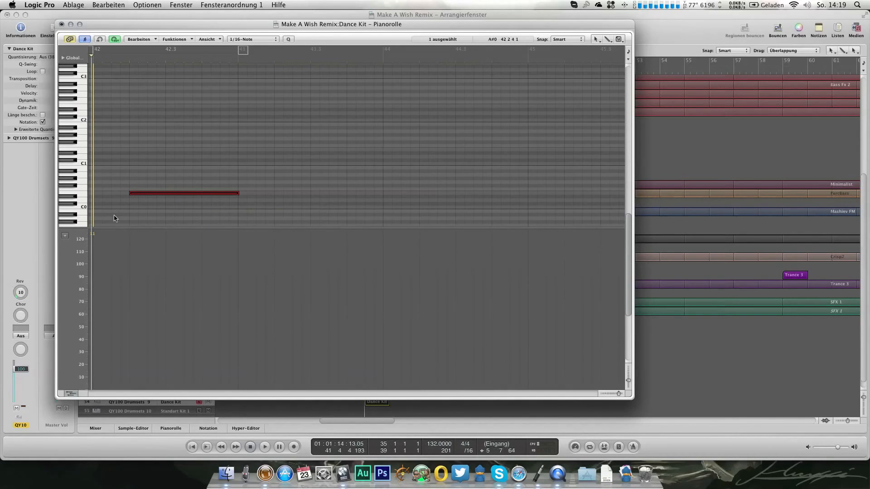
drag(21, 369, 21, 370)
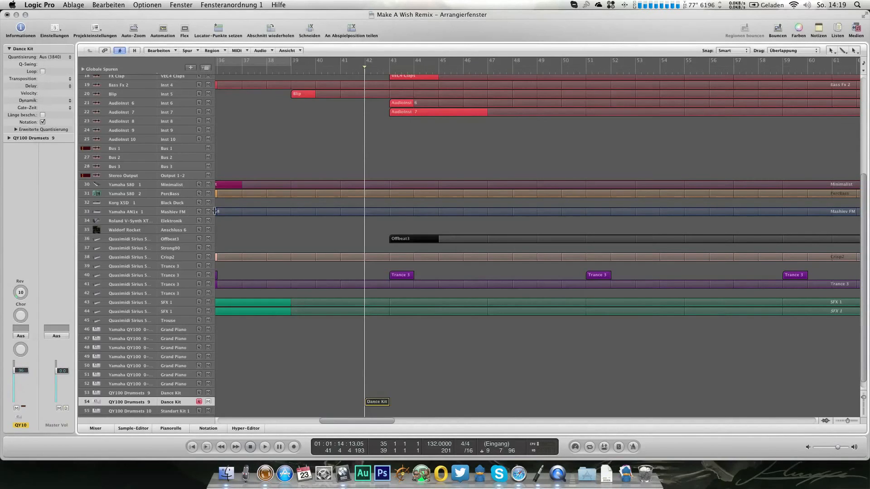
key(ctrl+Up)
click(161, 210)
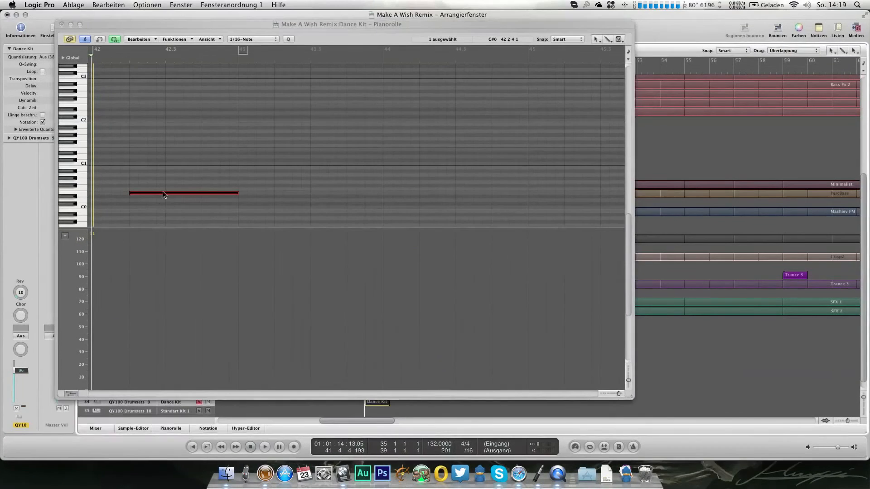
Step: Lower the Dance Kit note's velocity, audition it and move its start half a beat later, keeping its end at bar 43
drag(166, 194, 165, 206)
key(space)
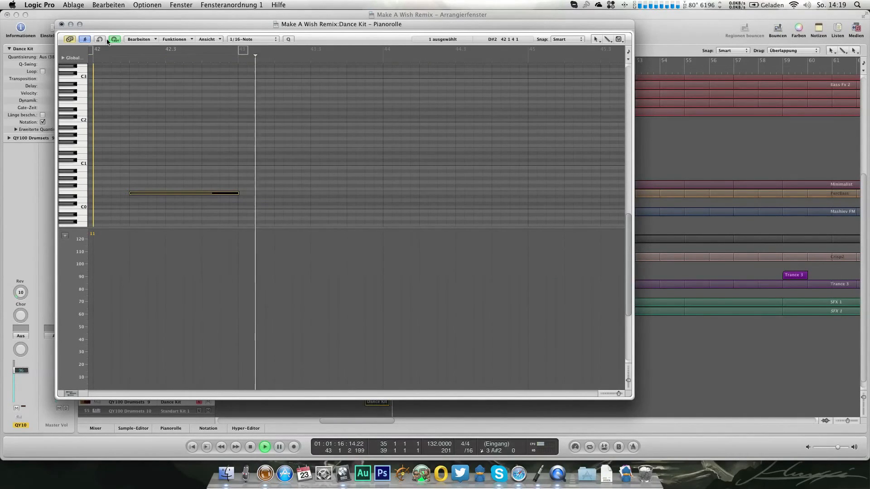
key(space)
mouse_move(131, 193)
mouse_down()
mouse_move(157, 195)
mouse_move(147, 195)
mouse_up()
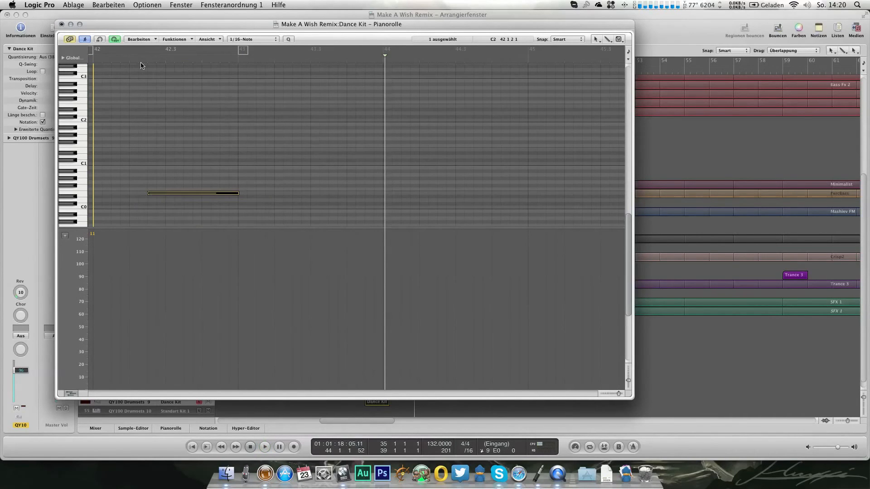
Step: Play back the edited Dance Kit note, close its note editor and copy the region from bar 42 to bar 50
double_click(134, 62)
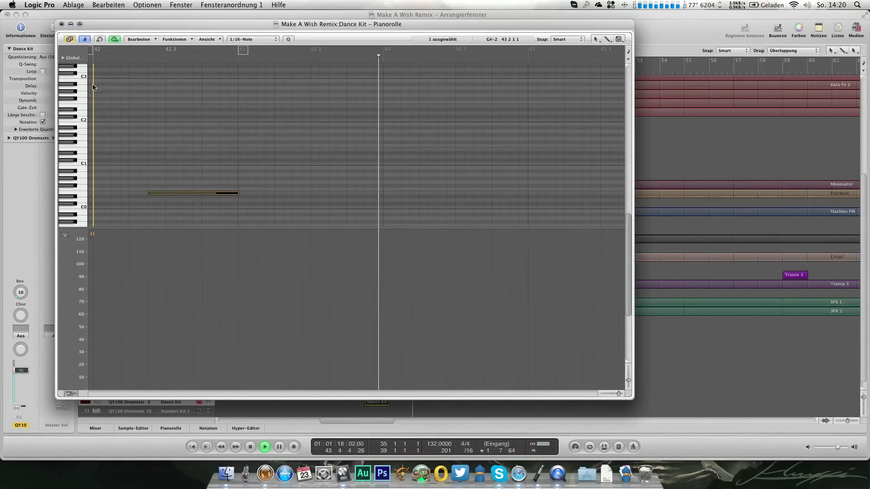
click(61, 24)
drag(377, 402, 573, 400)
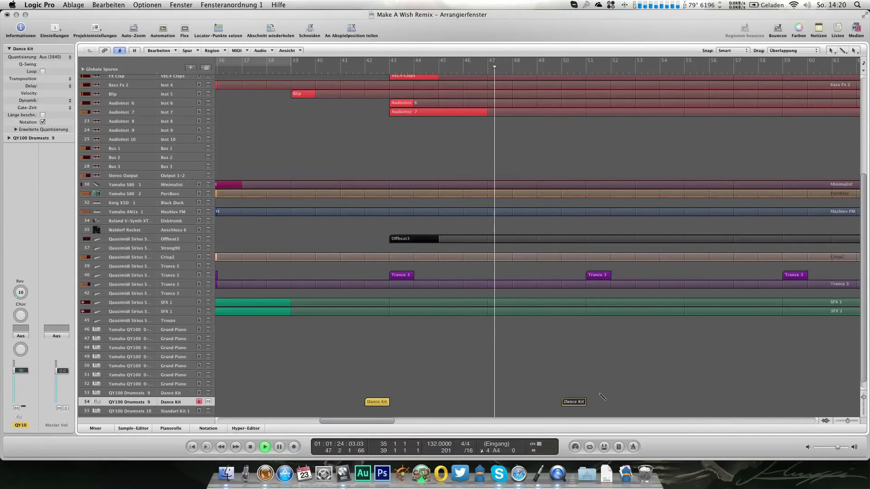
Step: Create a one-bar Dance Kit region at bar 51 on the first Dance Kit track and draw four offbeat A#1 sixteenth notes
key(super+6)
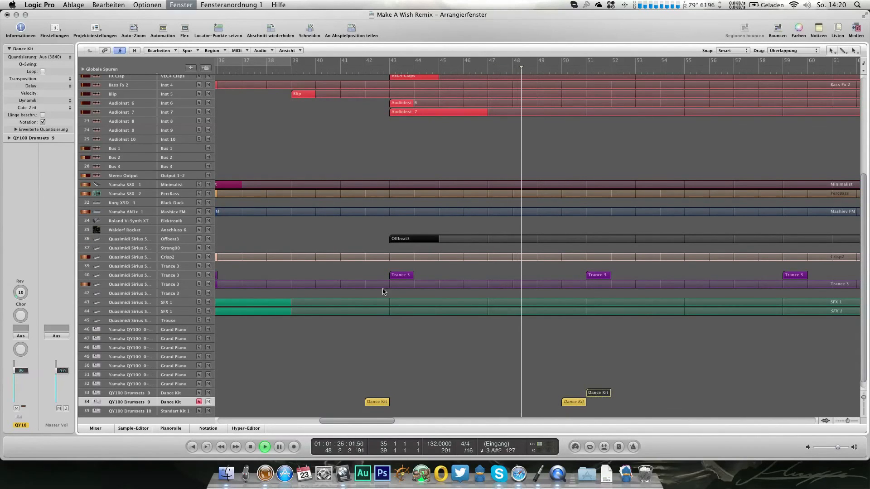
scroll(133, 173, down, 5)
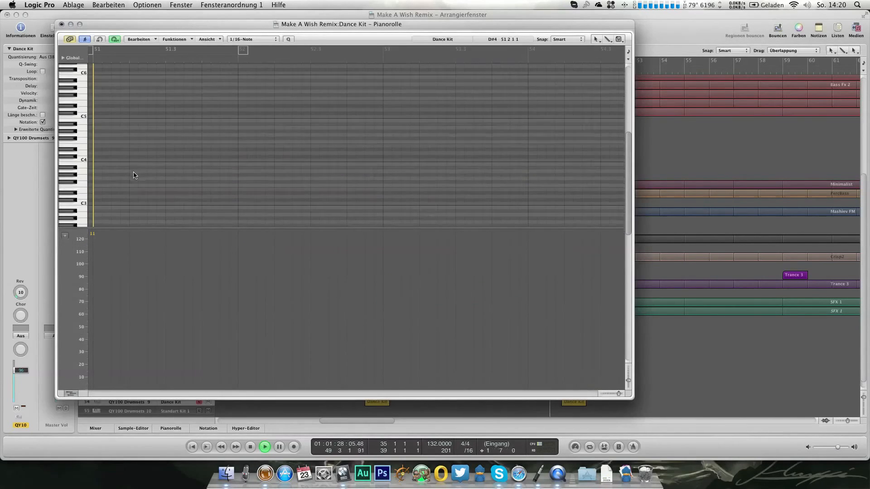
click(117, 159)
drag(177, 159, 121, 196)
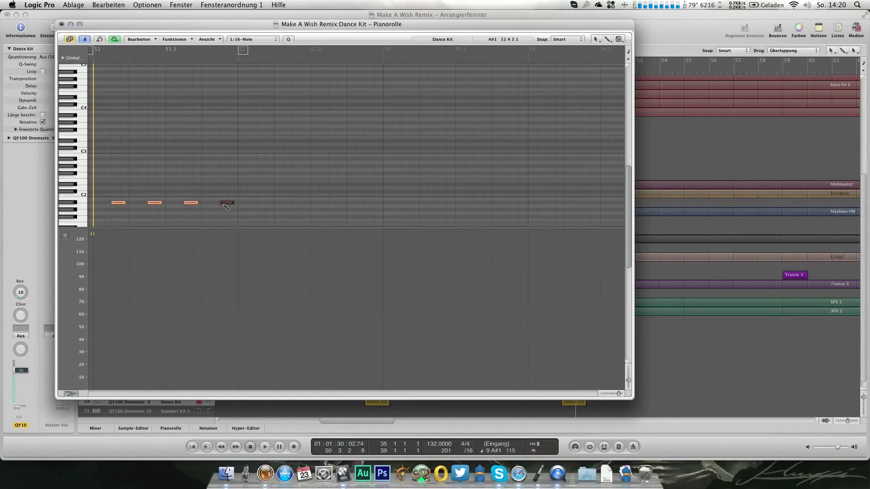
Step: Add four F#1 notes on the beats of the bar 51 Dance Kit region, audition it in solo and close its note editor
click(92, 55)
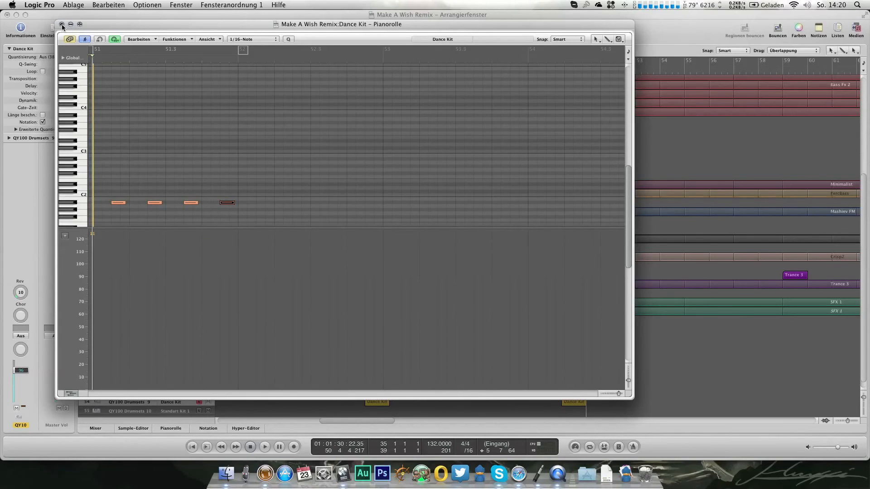
scroll(216, 120, down, 3)
drag(112, 154, 256, 213)
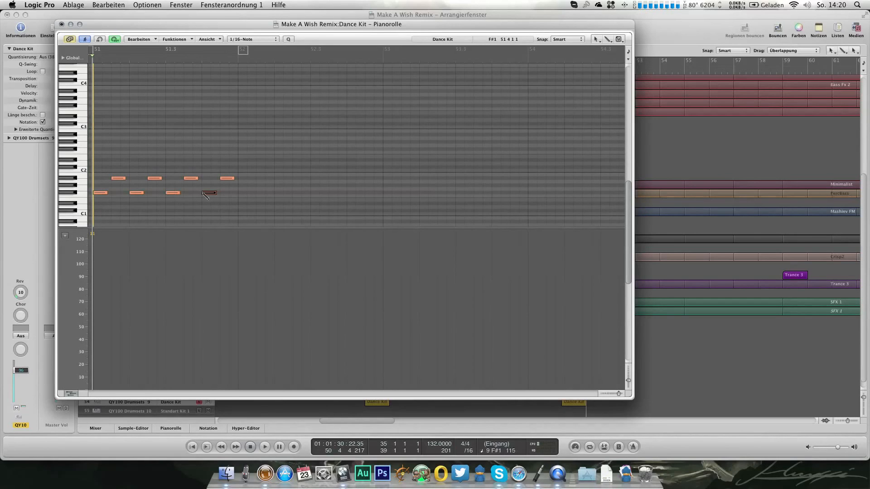
key(s)
key(space)
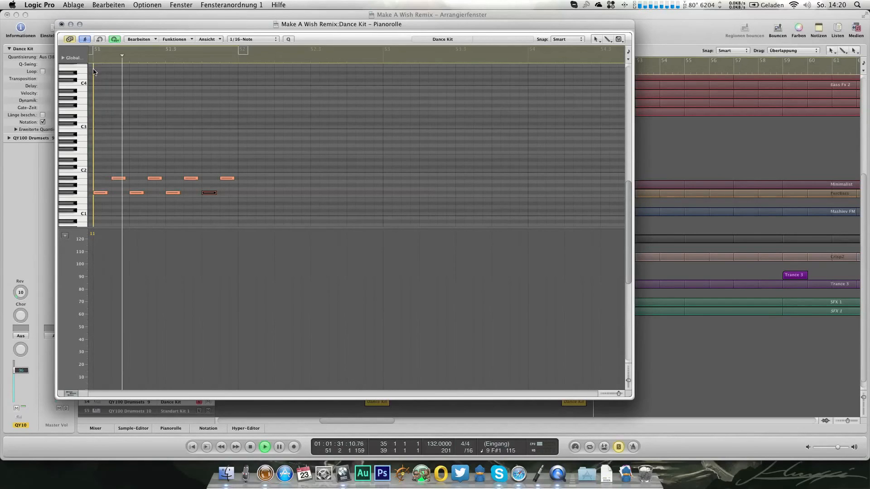
key(s)
click(61, 25)
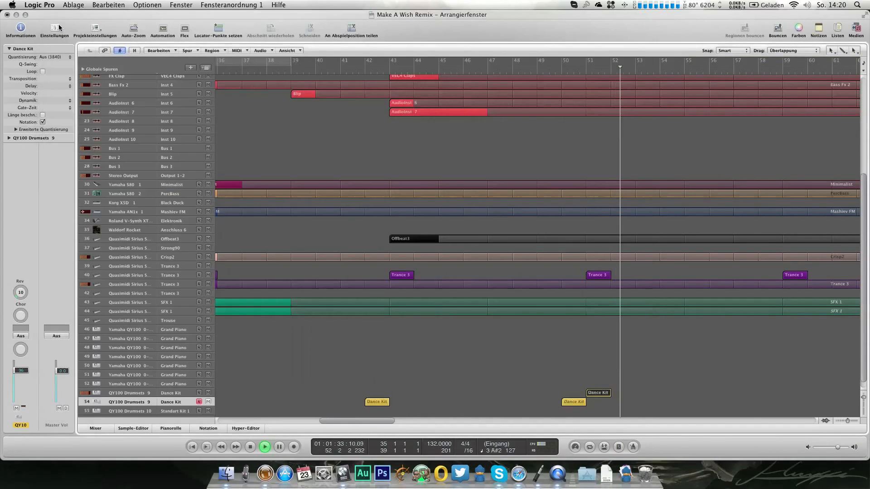
Step: Loop the Dance Kit region from bar 51 onward and listen to it with the full arrangement
click(302, 391)
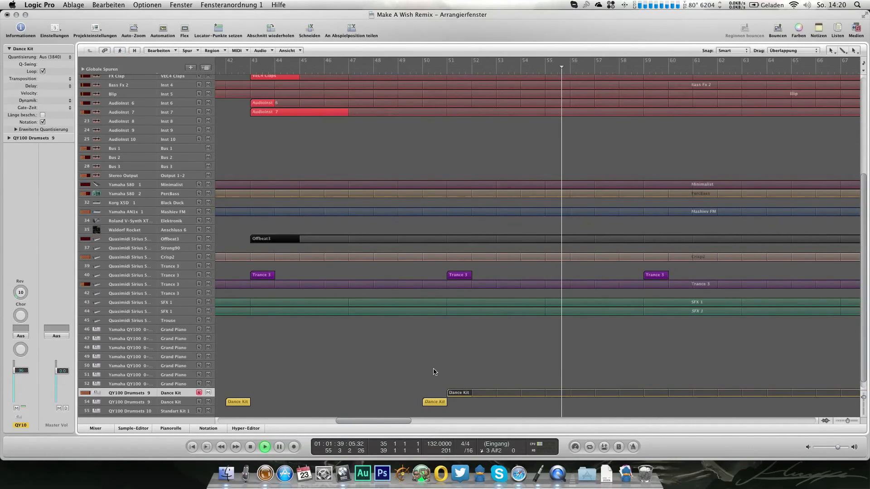
scroll(434, 371, up, 3)
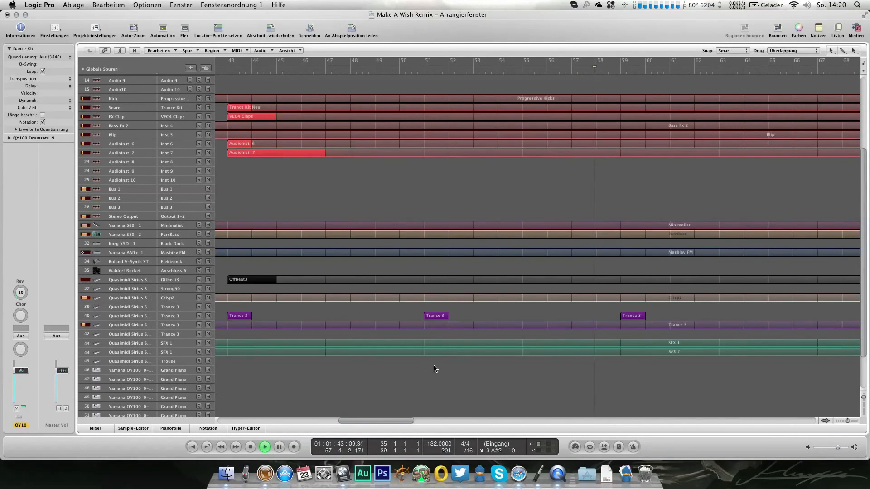
scroll(246, 166, up, 6)
key(space)
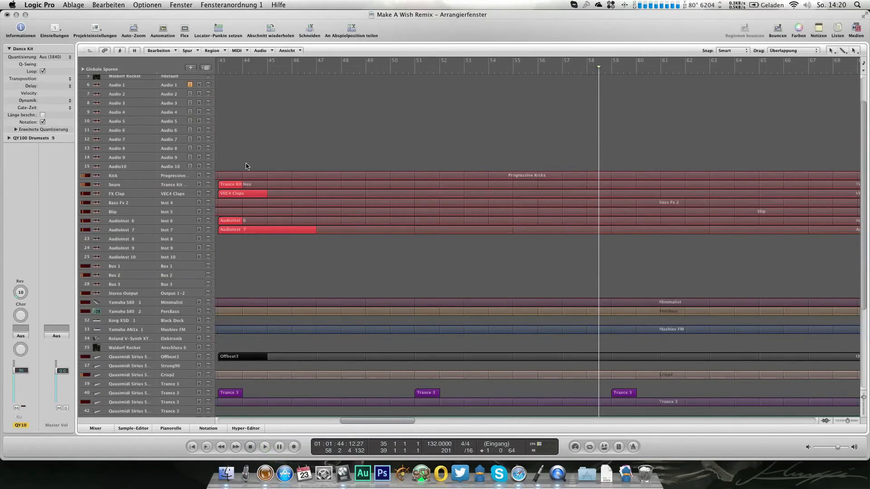
Step: Automate the Kick volume to fall from bar 57 to silence at bar 58 and return to -5.5 dB at bar 59, then audition it
click(175, 177)
key(a)
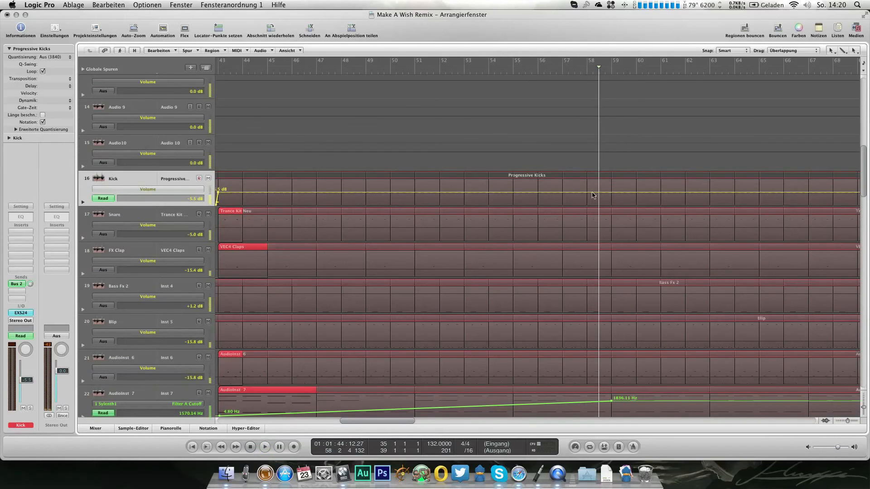
click(564, 194)
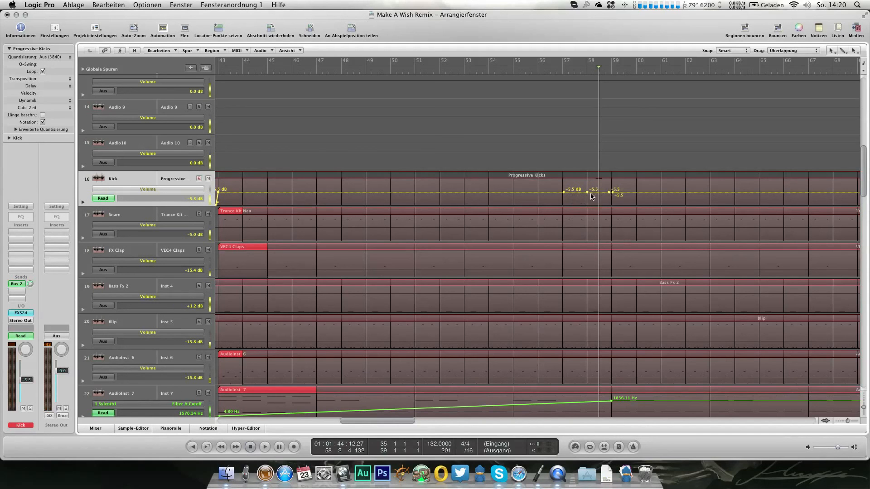
drag(597, 198, 597, 218)
double_click(558, 70)
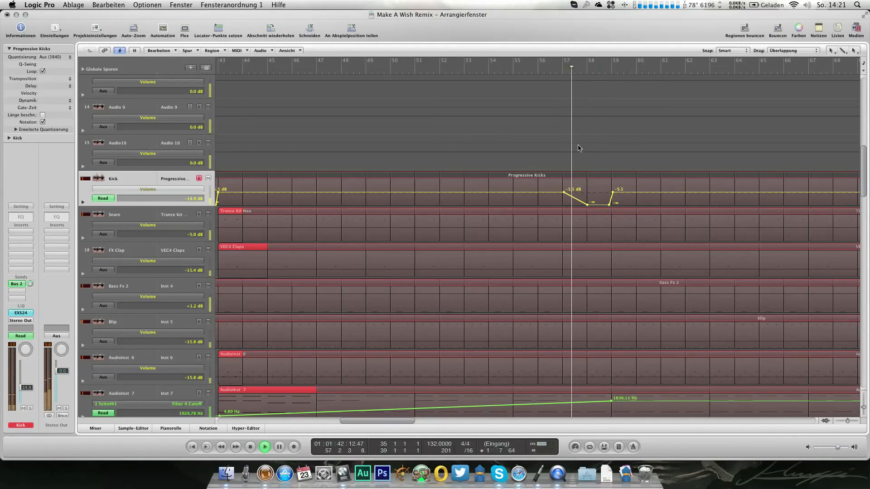
key(a)
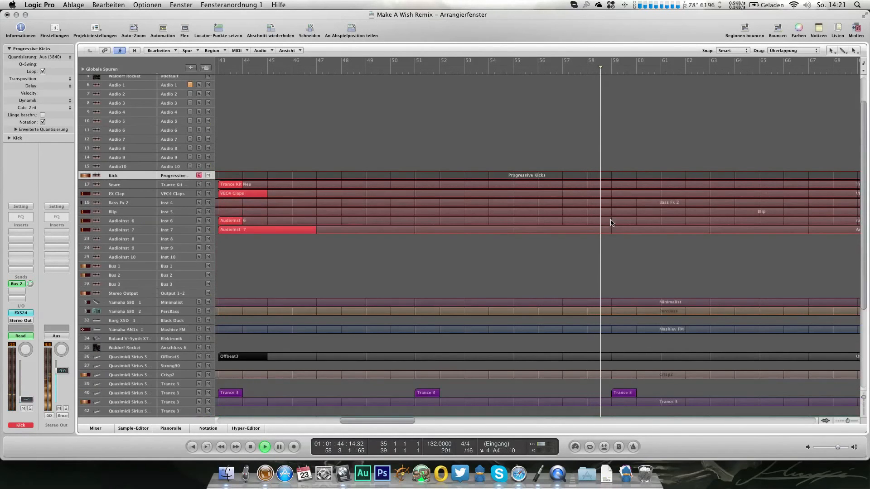
Step: Copy the second track's Dance Kit region from bar 50 to bar 58 and stop playback
scroll(611, 220, down, 3)
scroll(611, 223, down, 5)
drag(402, 394, 599, 394)
key(space)
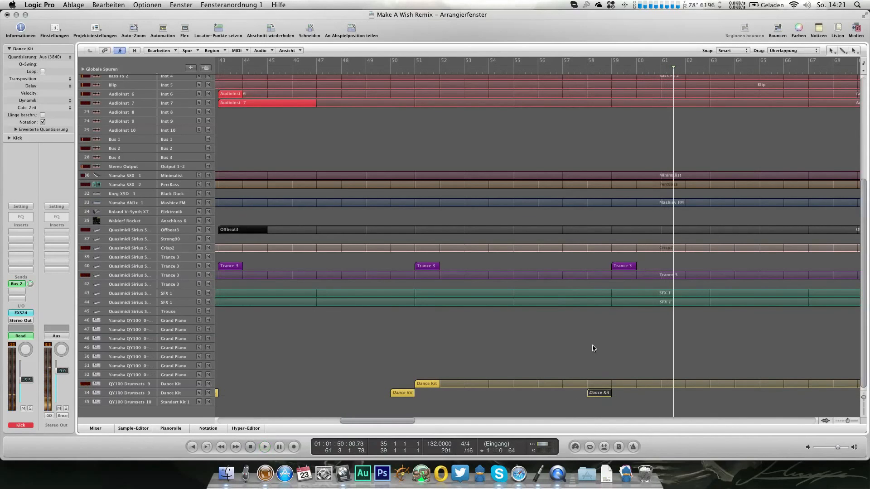
scroll(594, 348, up, 3)
scroll(594, 349, up, 3)
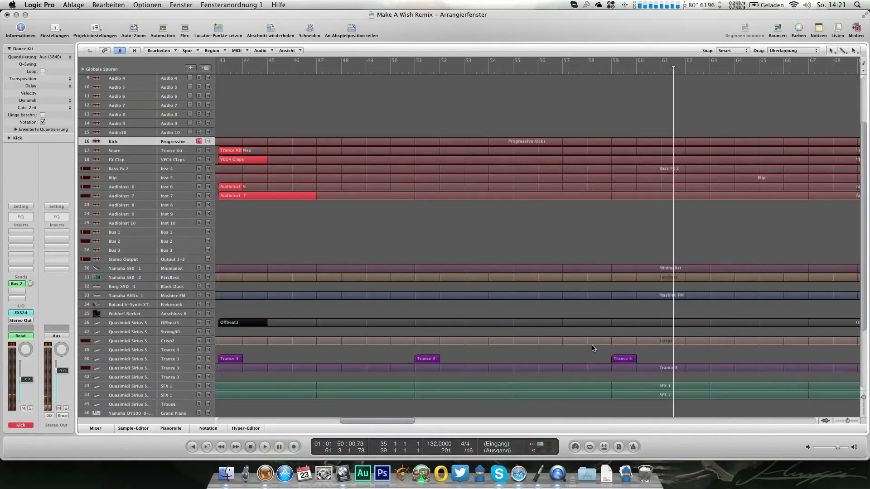
scroll(243, 271, left, 5)
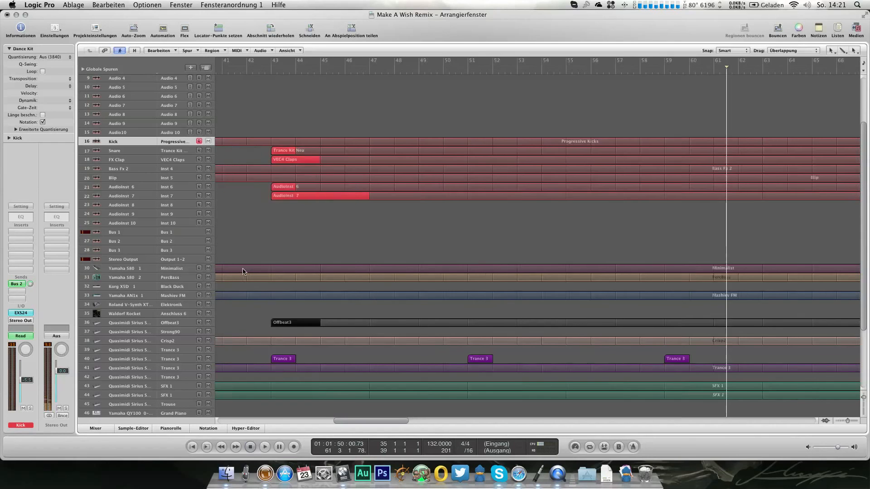
click(178, 289)
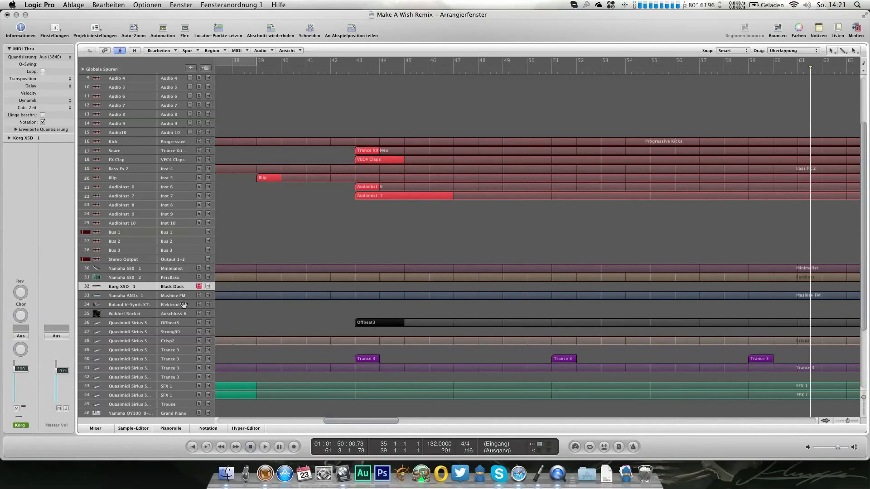
scroll(195, 335, down, 6)
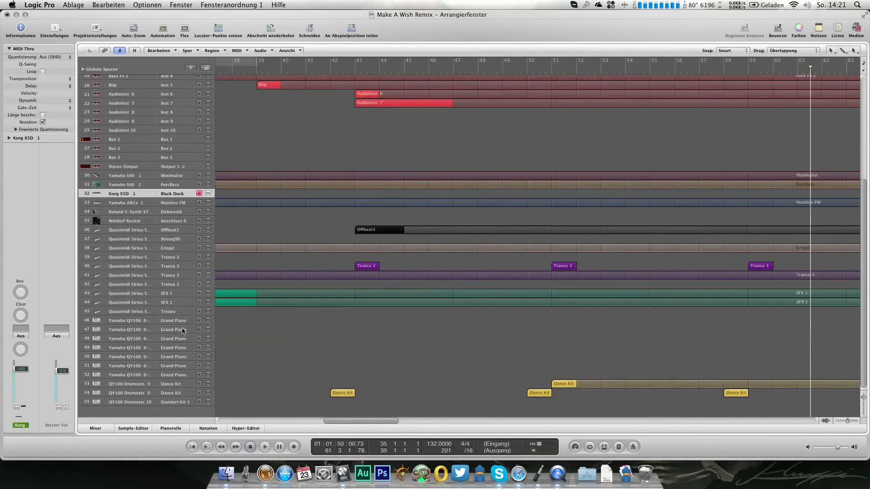
click(181, 322)
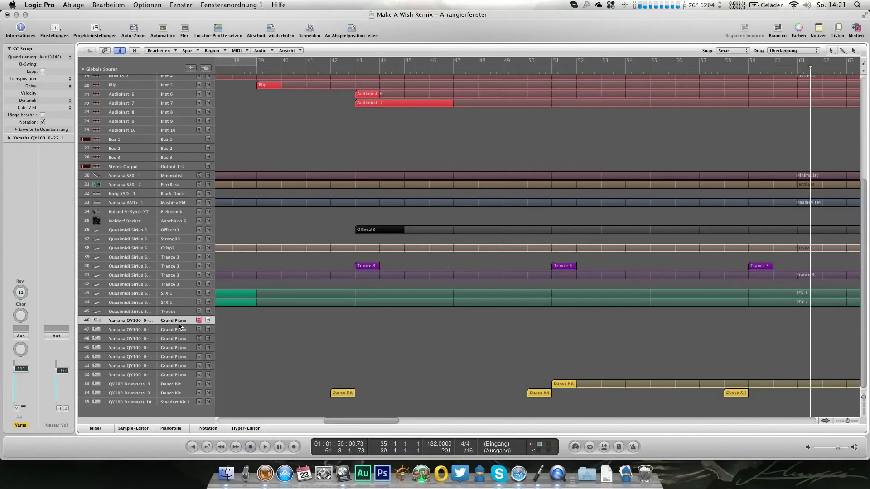
click(168, 176)
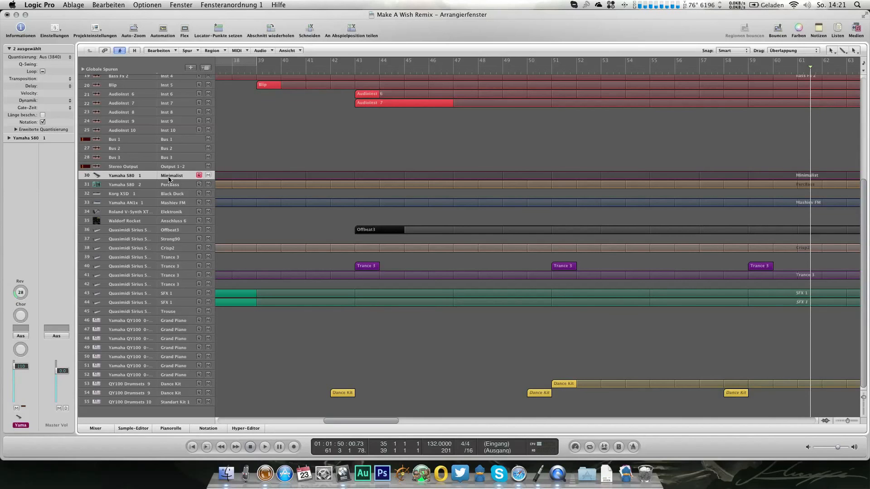
Step: Reassign the first QY100 Grand Piano track to channel 1 (Bank 65) of the Yamaha QY100 65-101
click(175, 321)
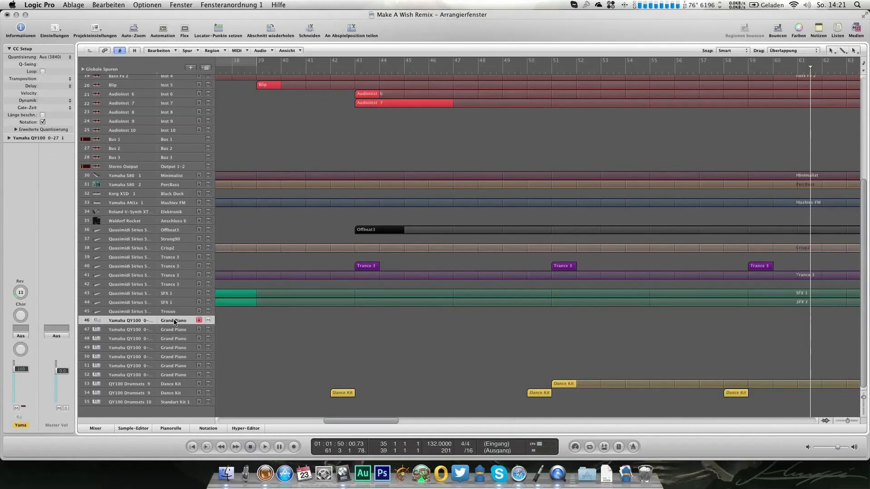
right_click(176, 322)
mouse_move(227, 336)
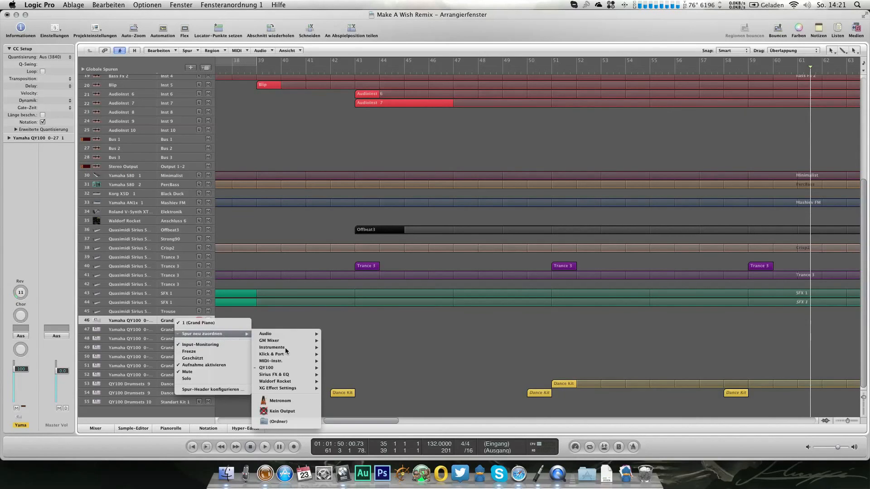
mouse_move(295, 369)
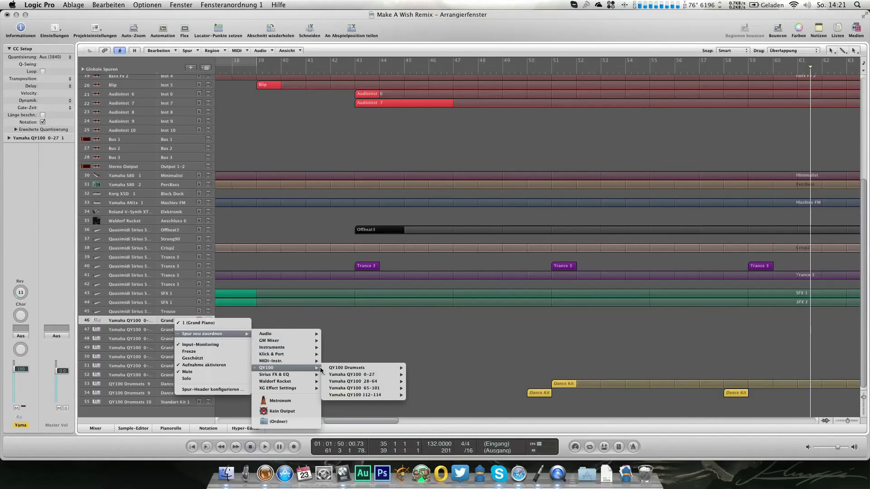
mouse_move(339, 376)
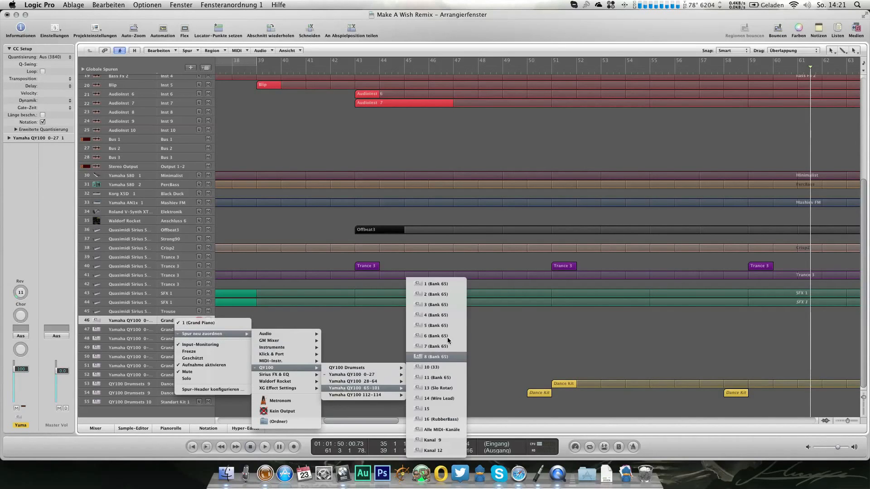
click(441, 284)
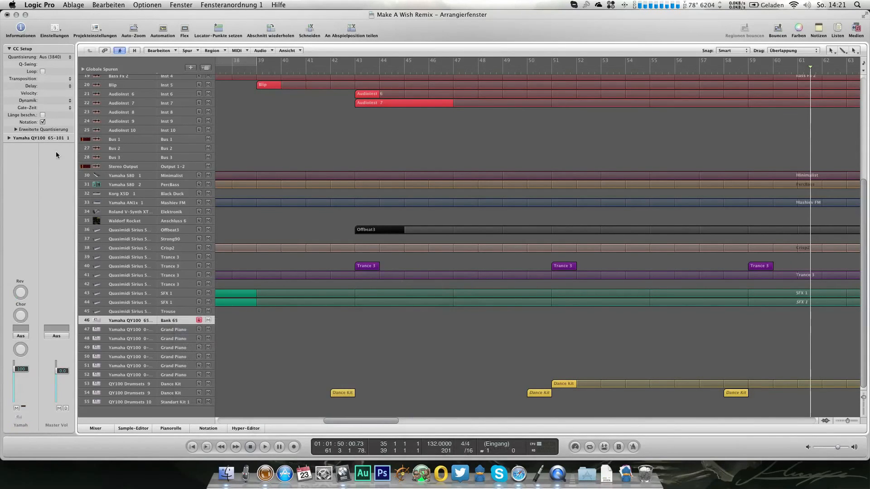
Step: Open the QY100 65-101 program list and choose the Euro Hit sound from Bank 72 for the reassigned track
double_click(34, 138)
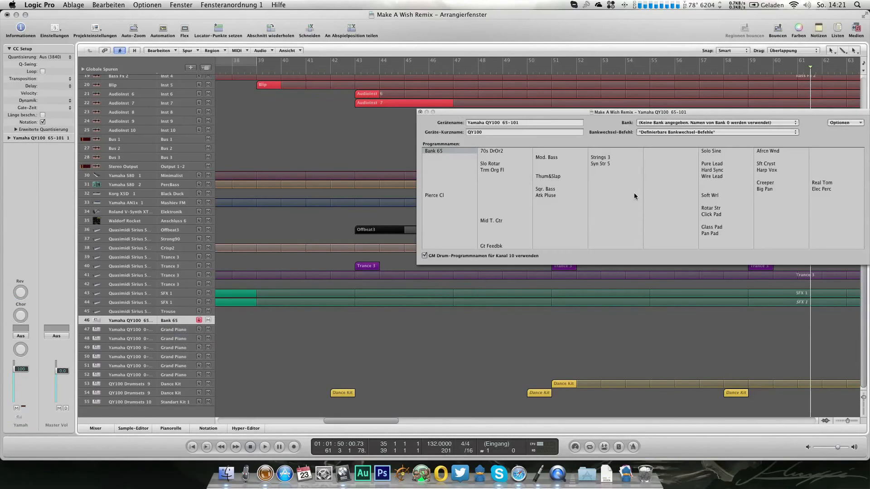
click(702, 126)
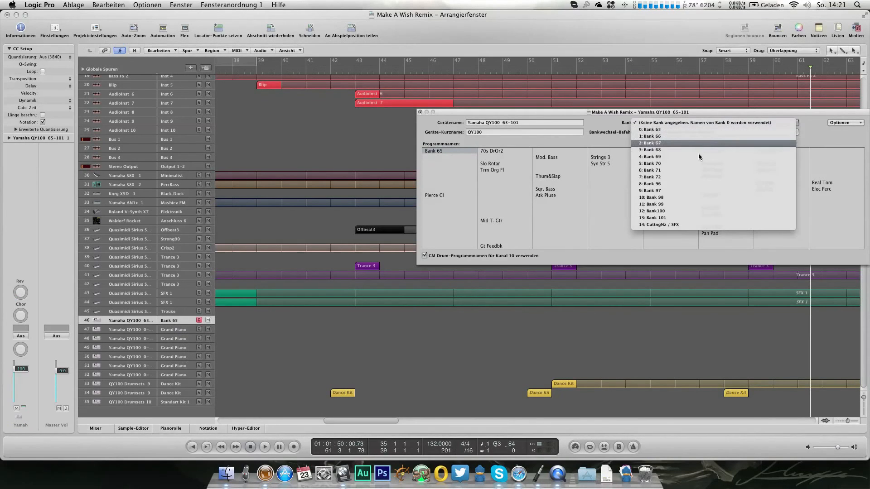
click(700, 178)
click(604, 195)
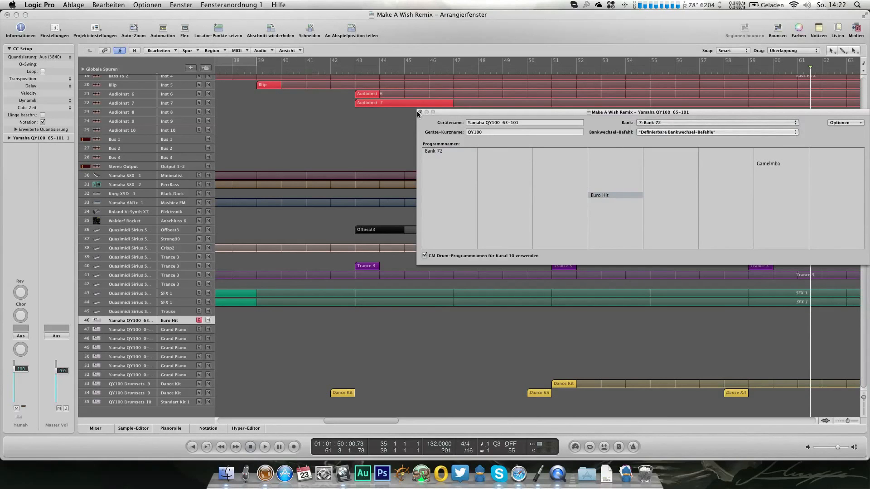
Step: Try the 6th Hit sound from Bank 70 on the reassigned QY100 track
click(661, 124)
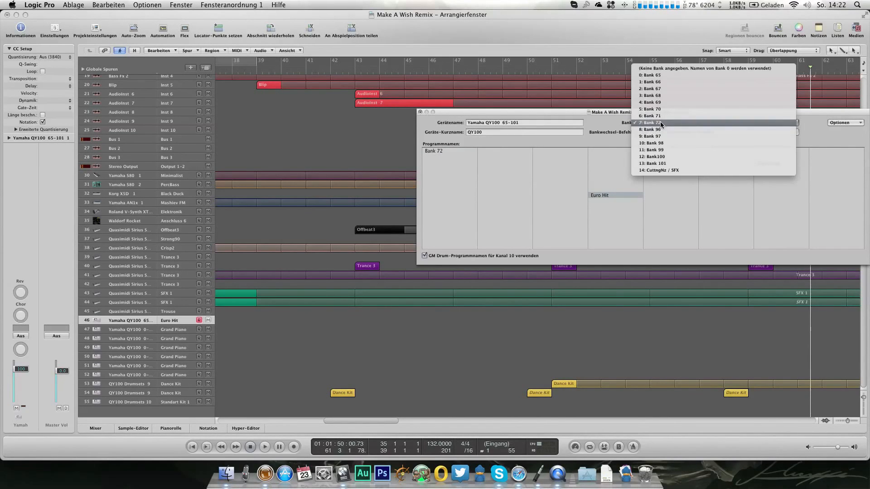
click(661, 116)
click(660, 123)
click(660, 119)
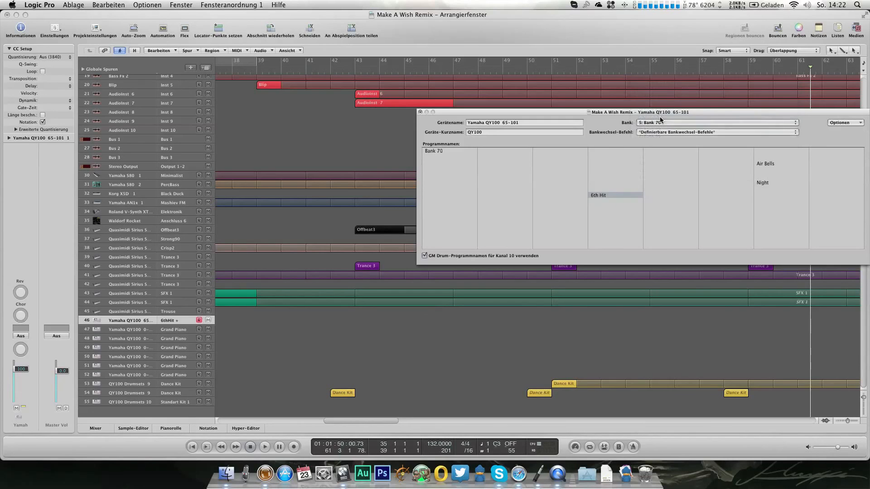
Step: Play the song from just before bar 43 and switch the QY100 track to the 6thHit + sound in Bank 71
click(353, 71)
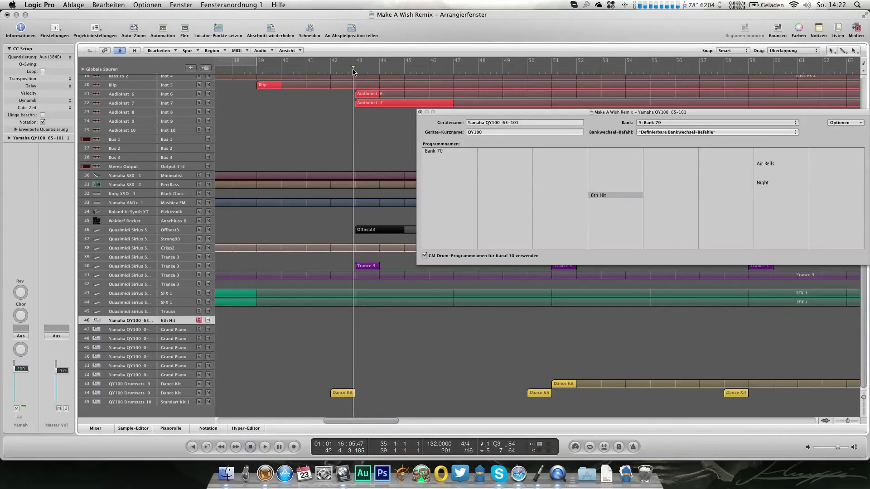
key(space)
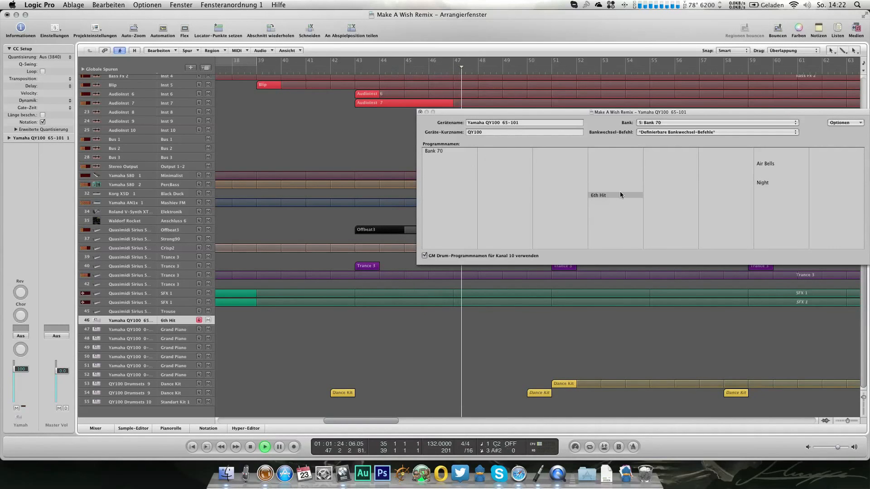
click(664, 123)
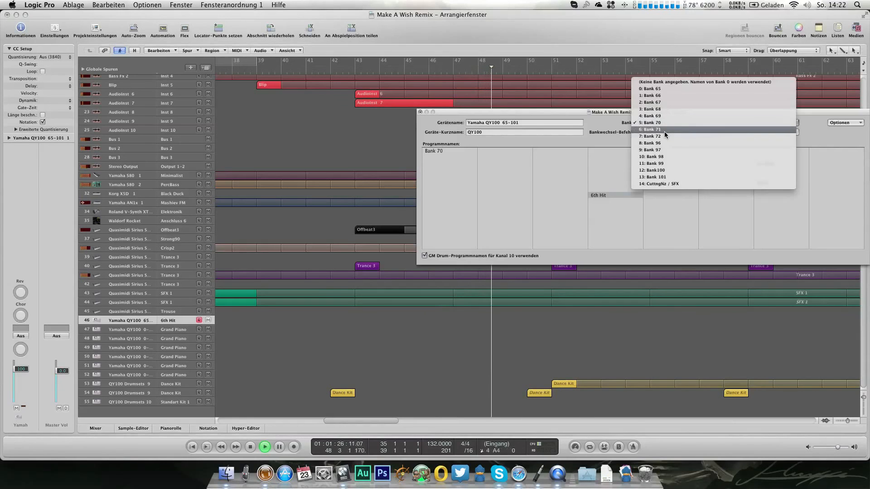
click(664, 130)
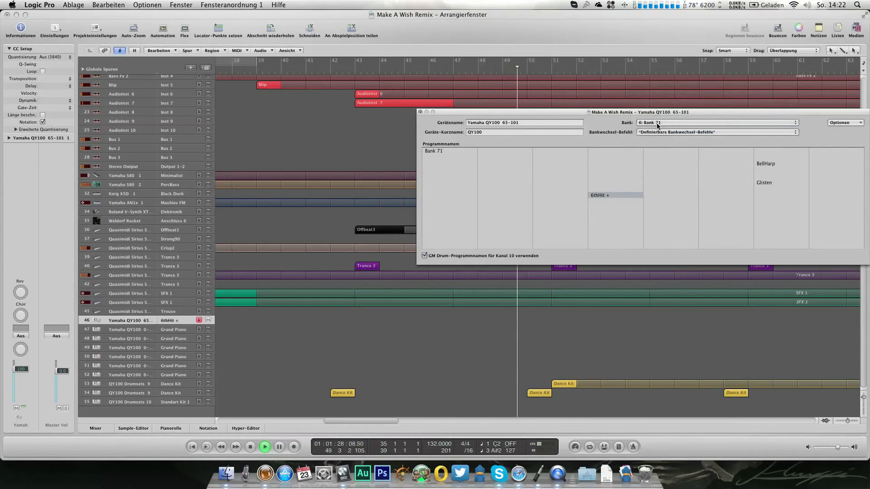
Step: Switch the QY100 track to Euro Hit in Bank 72, compare it with the following bank, return to Bank 72 and stop playback
click(657, 126)
click(656, 131)
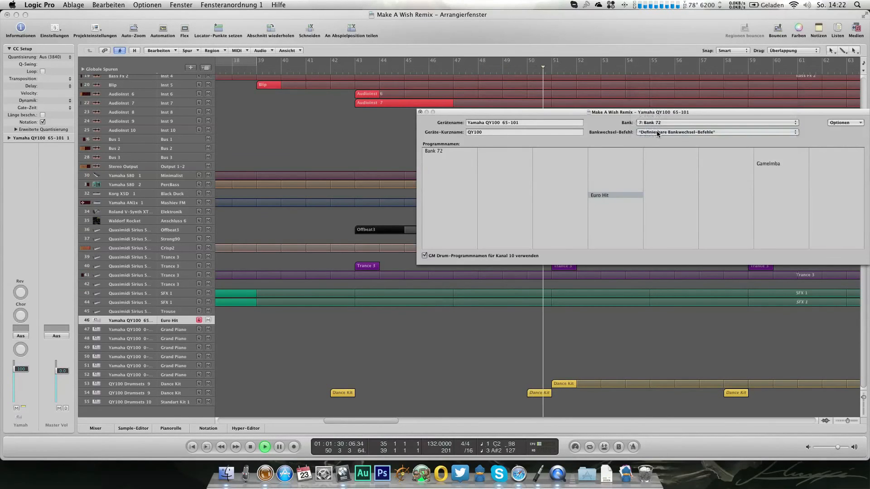
click(656, 123)
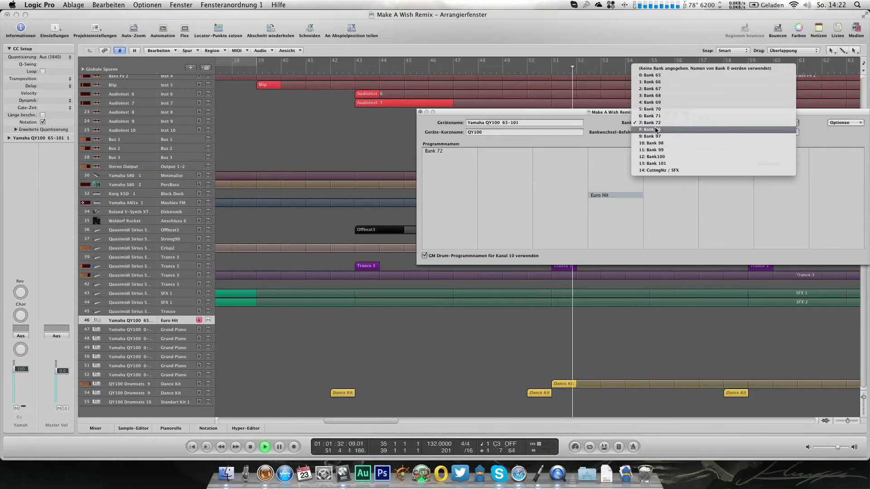
click(655, 129)
click(655, 123)
key(Up)
key(Return)
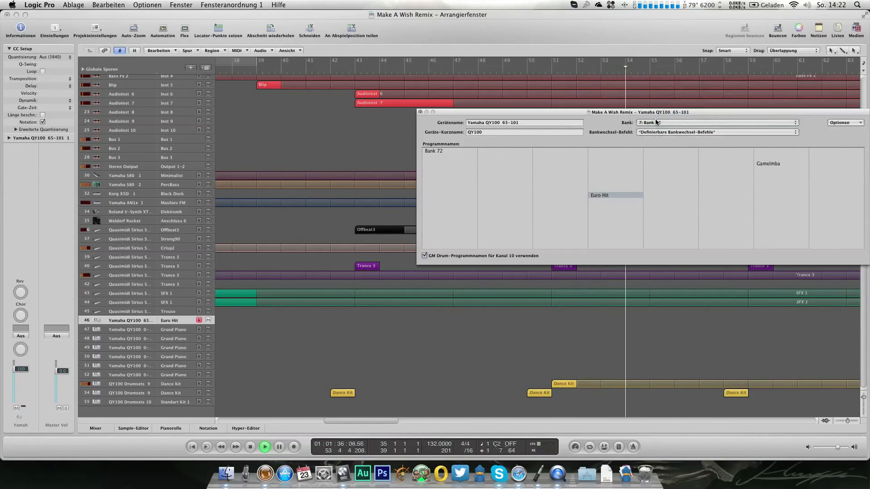
click(420, 112)
key(space)
Step: Create a region on the Euro Hit track from bar 43 to bar 47 and open it for note editing
click(363, 321)
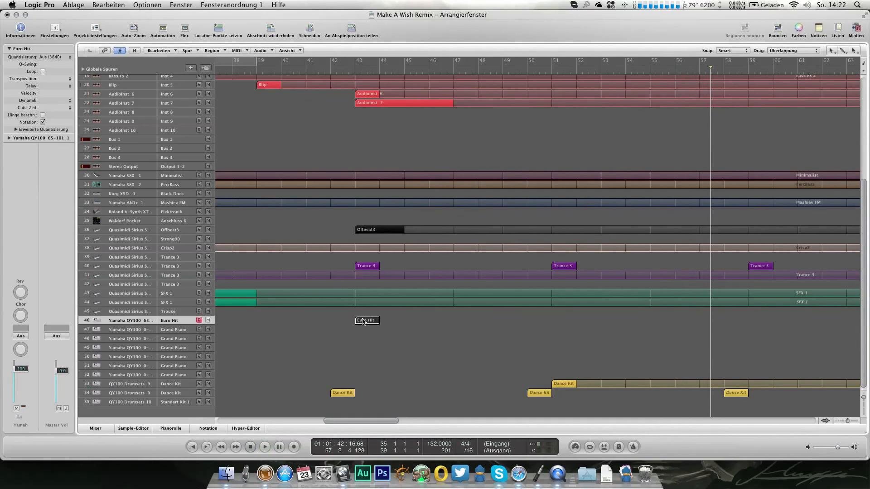
drag(377, 320, 452, 322)
key(super+6)
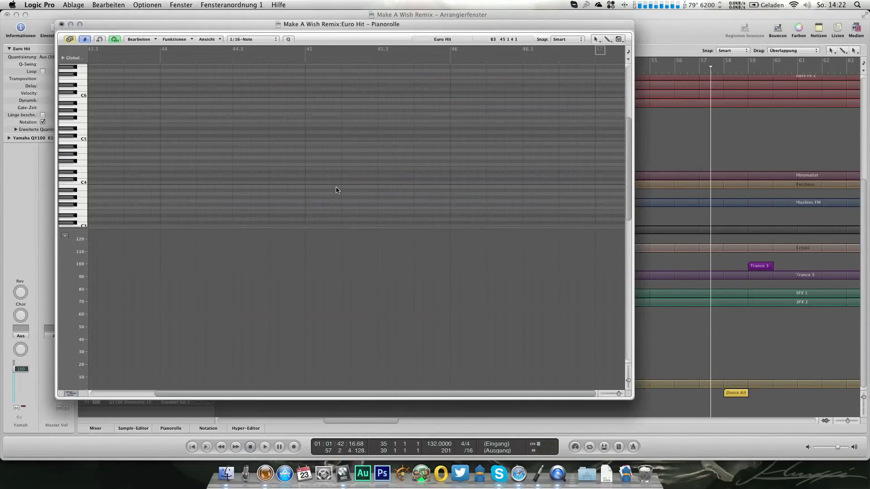
Step: Audition the passage from bar 45 and draw a quarter-note C3 at position 45 3 3 1 in the Euro Hit region
scroll(539, 142, down, 2)
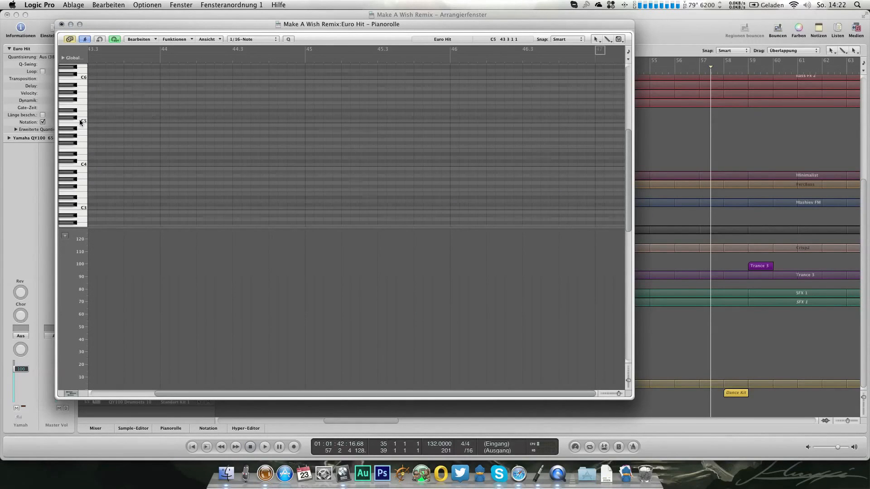
click(441, 63)
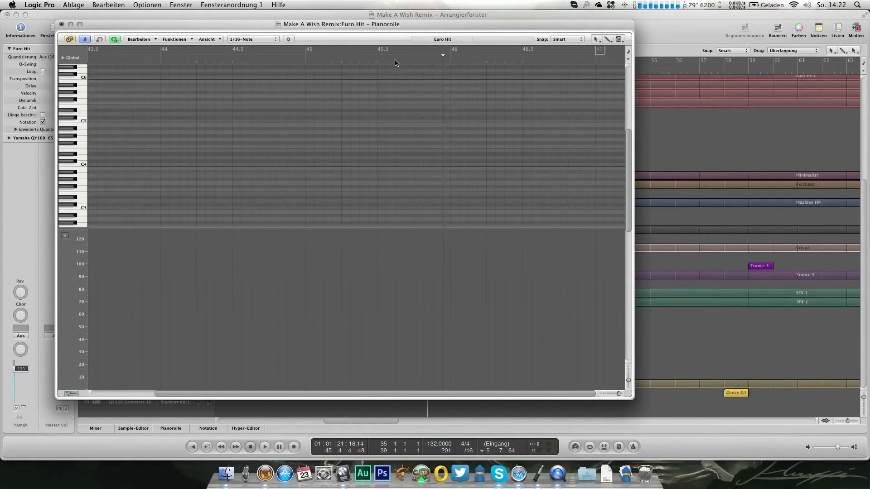
click(303, 63)
key(space)
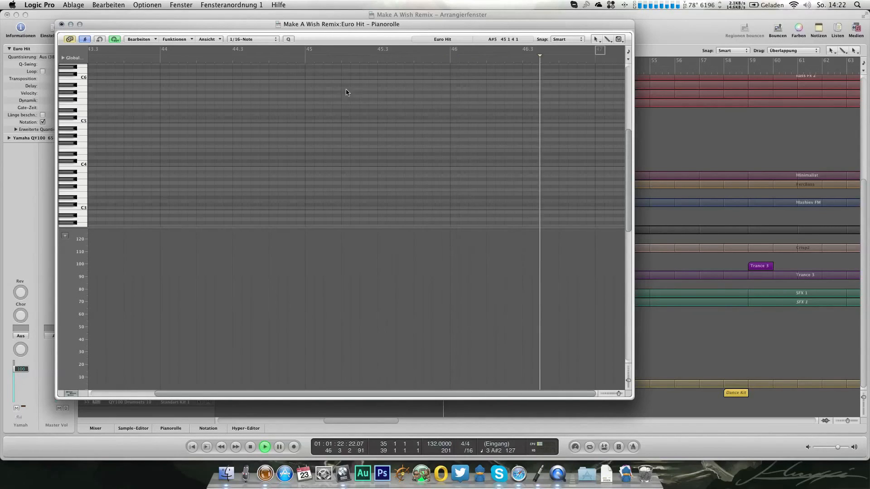
key(space)
click(374, 62)
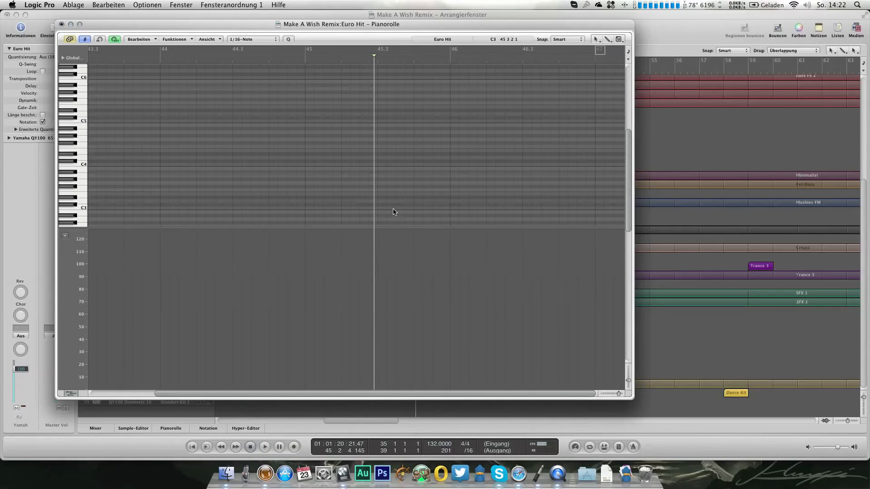
drag(382, 211, 416, 212)
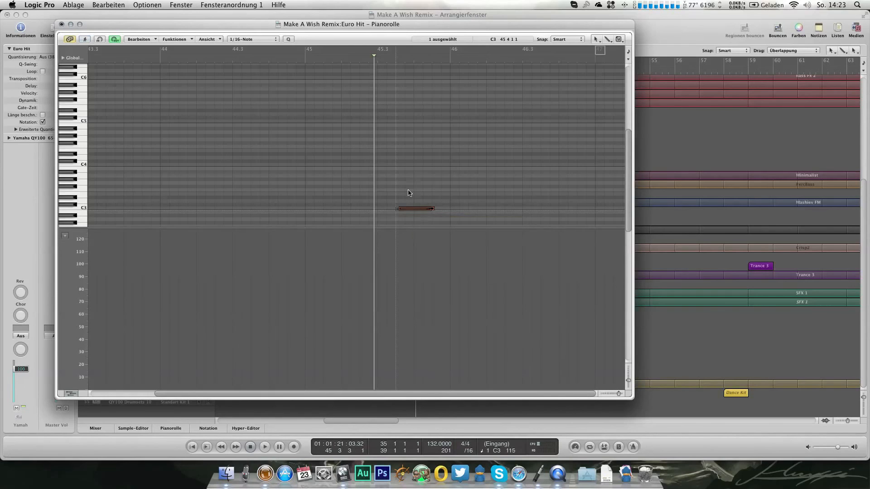
Step: Add a C2 note of the same length below the C3 hit and play the passage to check it
scroll(409, 193, down, 8)
scroll(408, 177, up, 3)
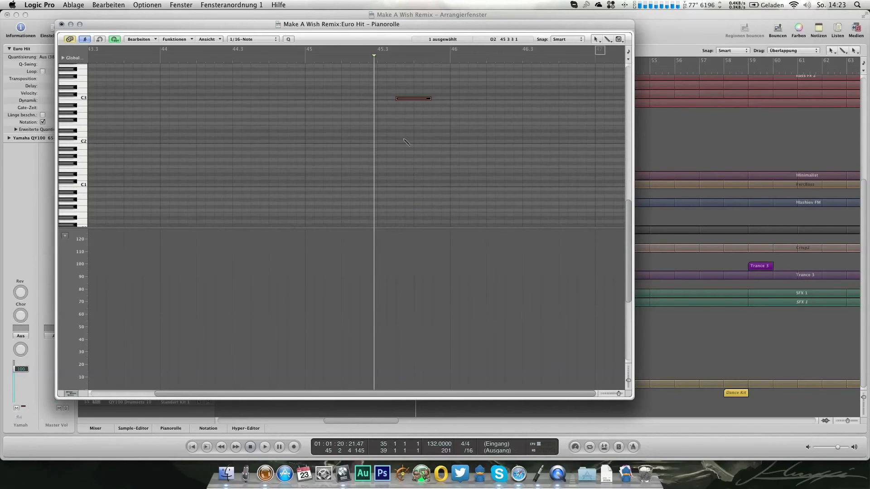
key(space)
key(space)
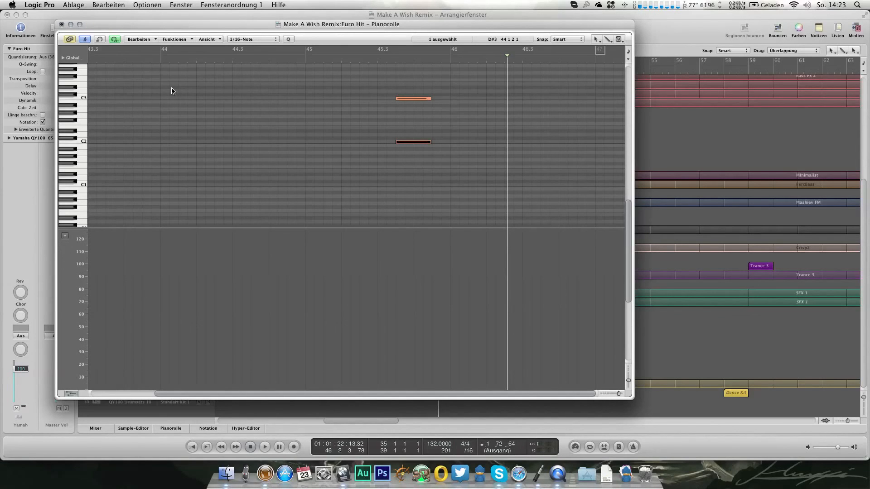
Step: In the Euro Hit track's CC Setup region at bar 1, set Release Time to 0 and Resonance to 97
click(61, 24)
scroll(233, 308, left, 10)
scroll(234, 309, left, 5)
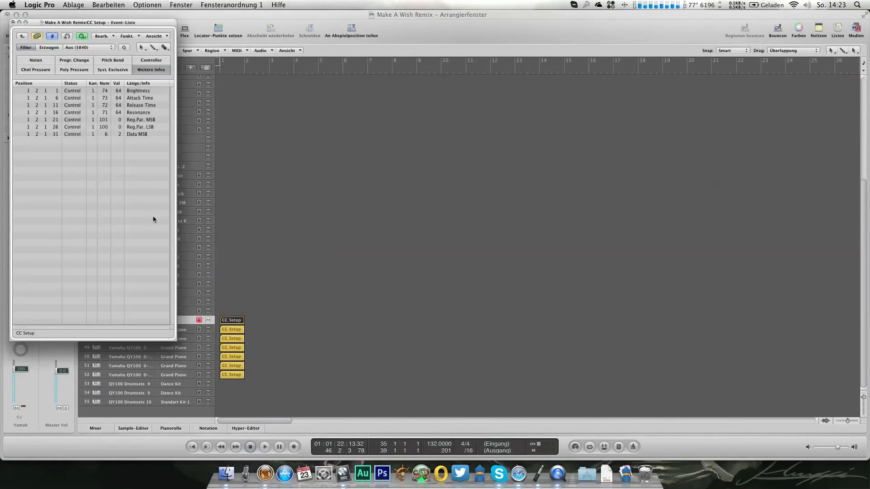
drag(117, 105, 119, 119)
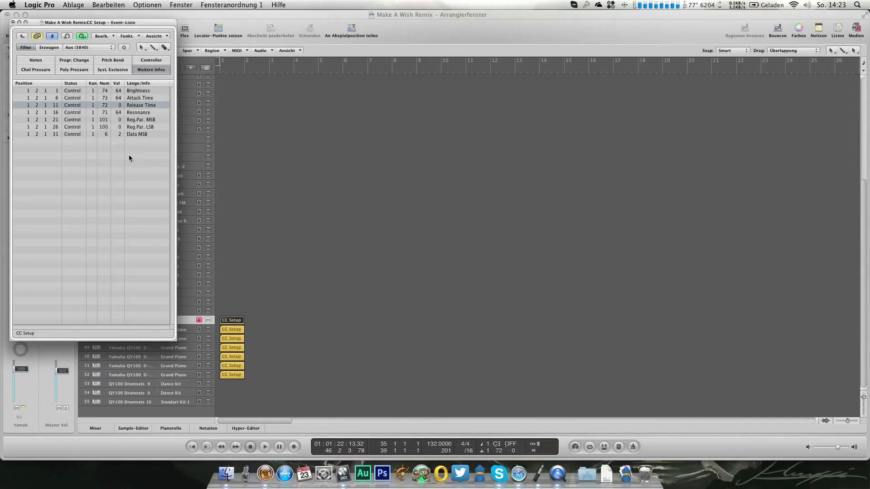
drag(119, 113, 119, 108)
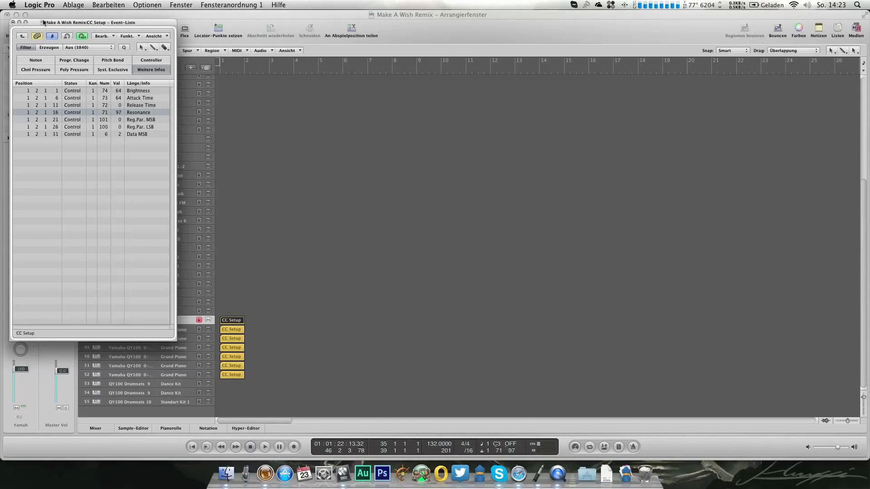
click(13, 22)
Step: Set the Euro Hit channel's reverb to 6, chorus to 17 and delay to 13 in the mixer, and play from bar 43
key(3)
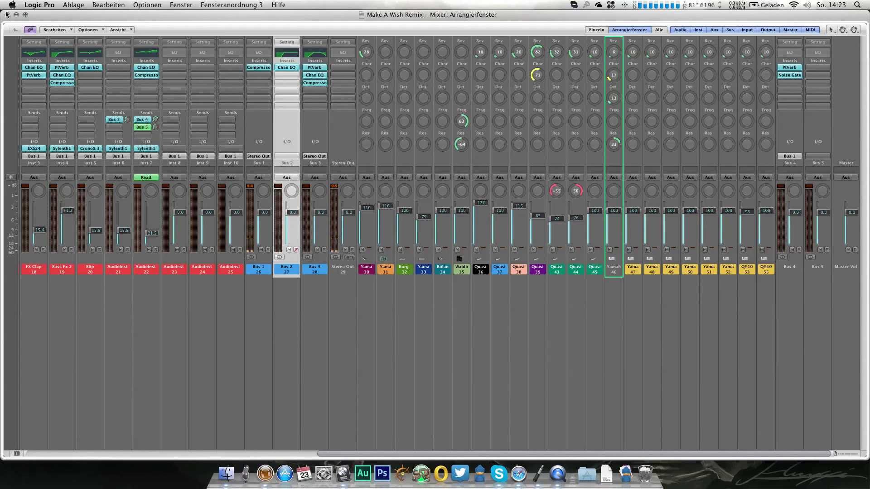
key(1)
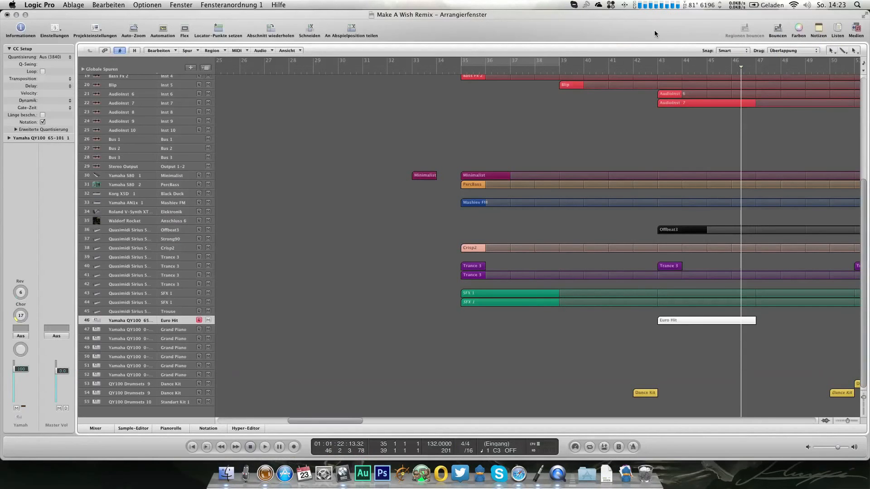
click(658, 72)
key(space)
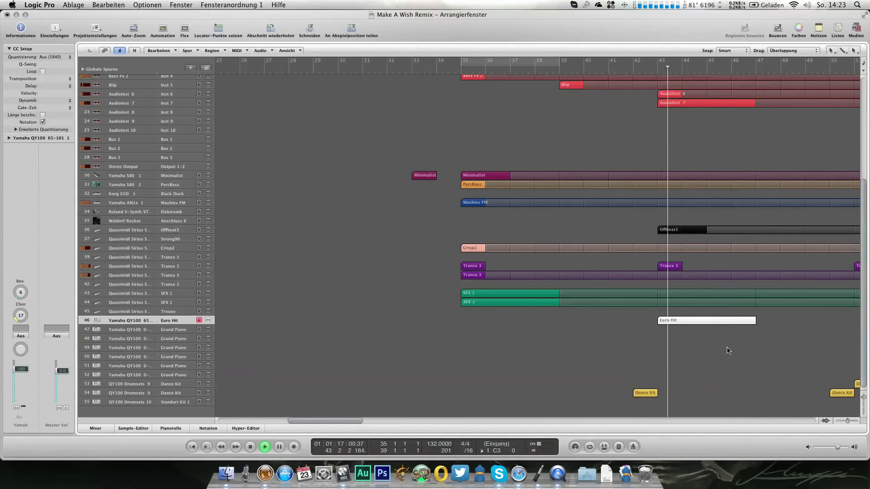
Step: Loop the Euro Hit region and lower the track's volume while the song plays
key(l)
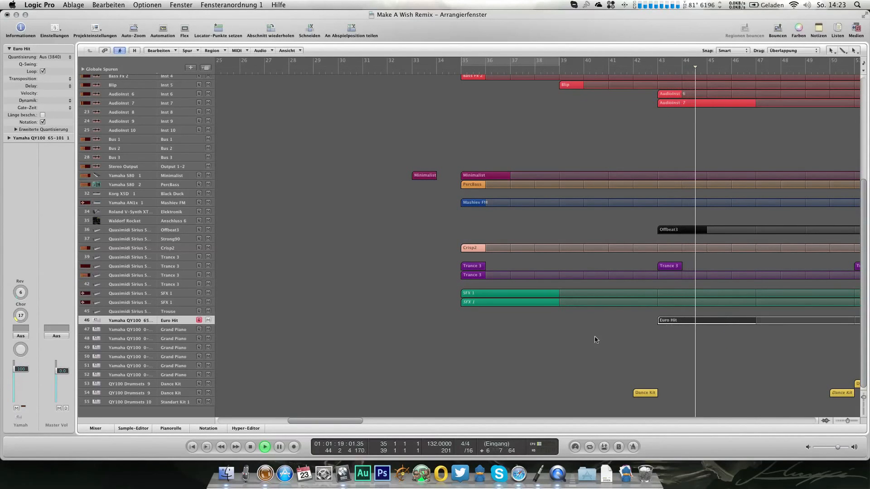
drag(21, 369, 21, 380)
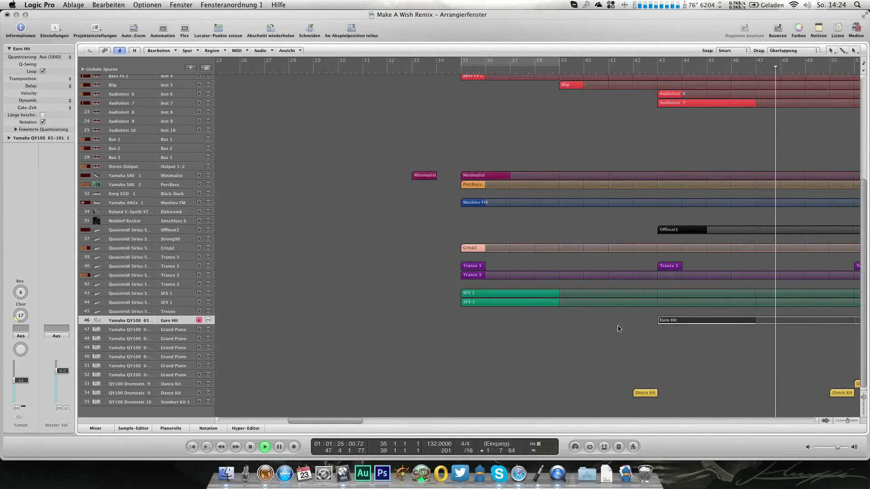
scroll(616, 328, right, 1)
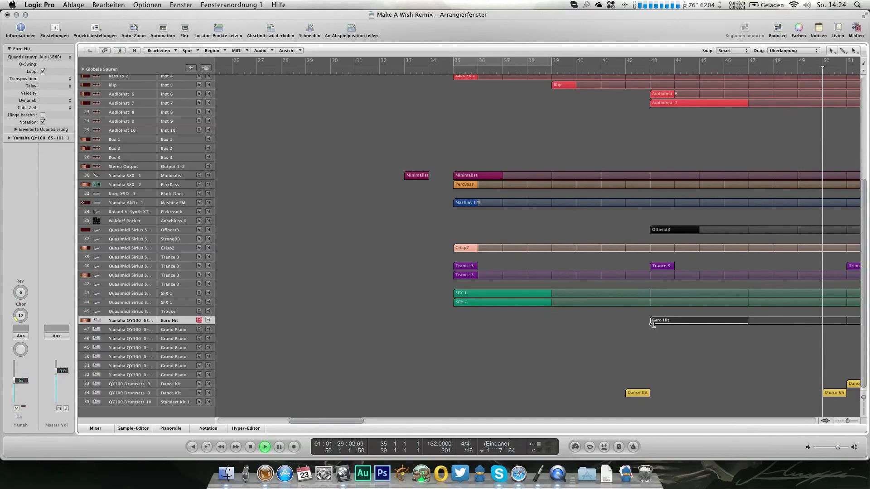
key(space)
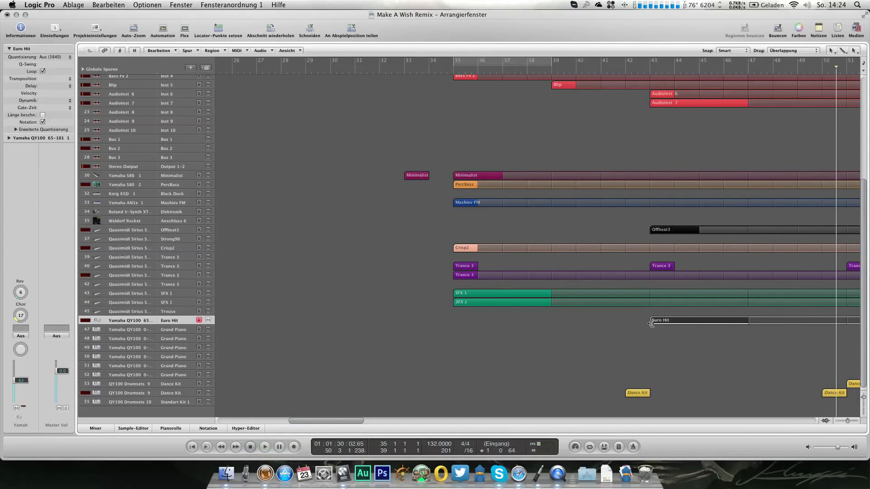
Step: Halve the length of both Euro Hit notes and lower the track's volume slightly further during playback from bar 44
double_click(725, 321)
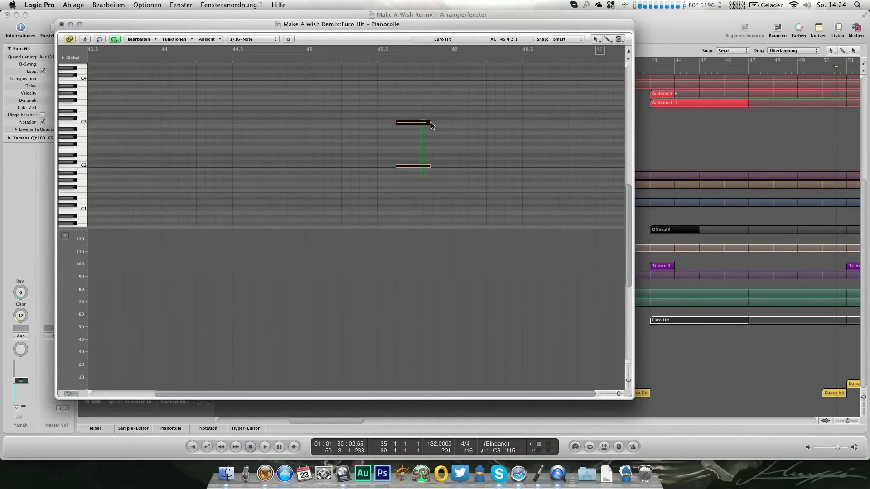
drag(416, 125, 412, 125)
double_click(221, 60)
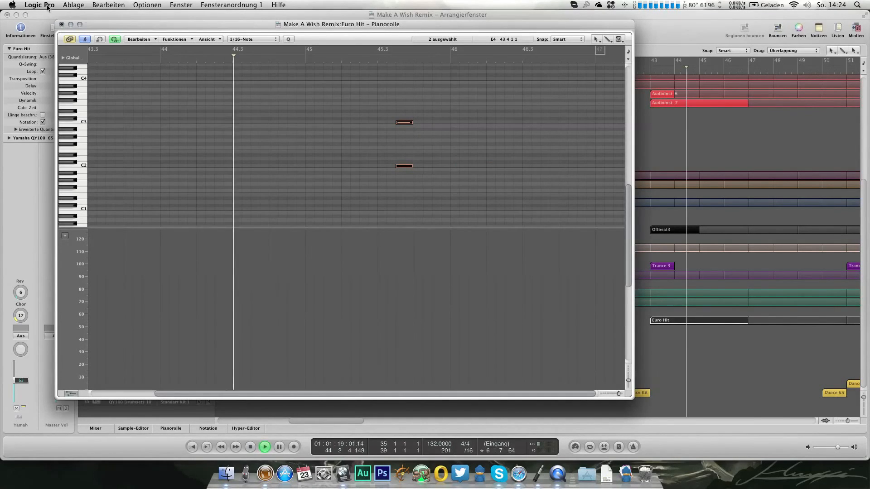
click(62, 24)
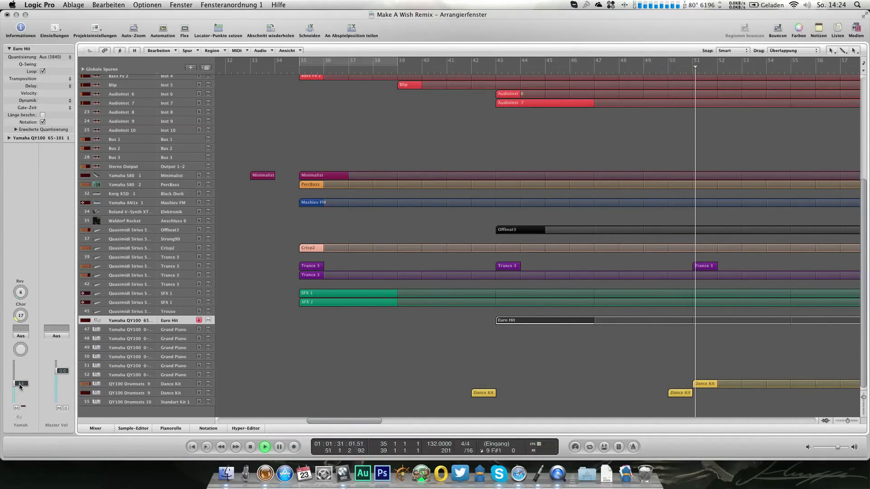
Step: Examine the Kick track's volume automation and the arrangement around bar 59 while the song plays on
scroll(476, 342, right, 3)
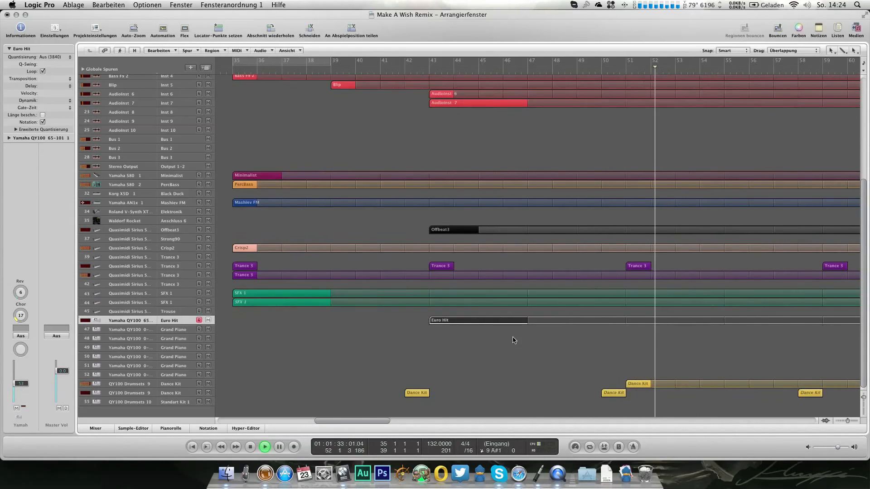
scroll(516, 290, up, 5)
click(189, 164)
key(a)
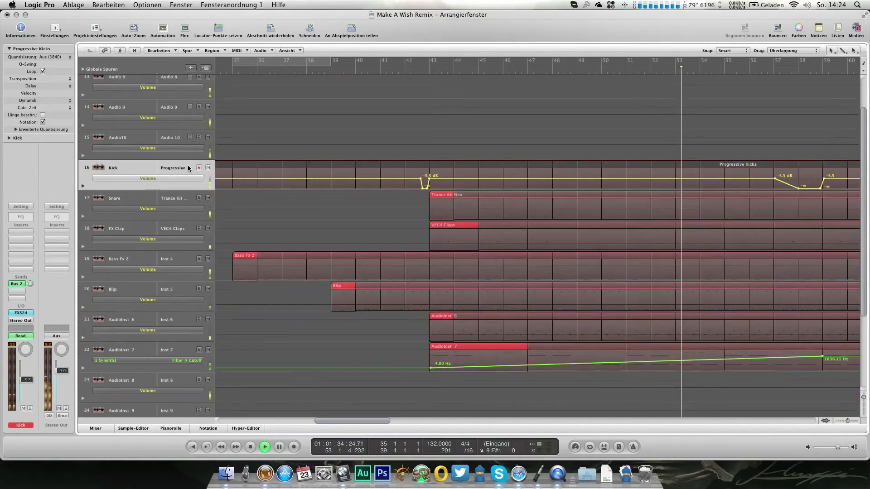
key(a)
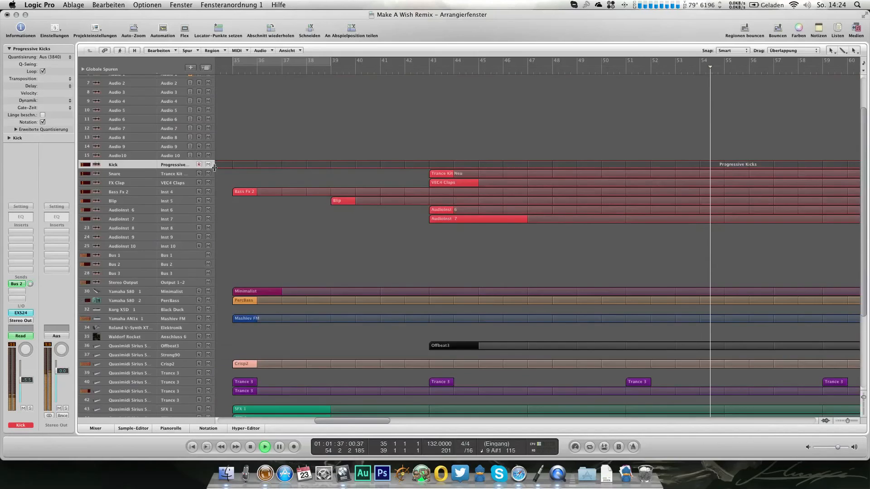
key(a)
scroll(362, 208, down, 1)
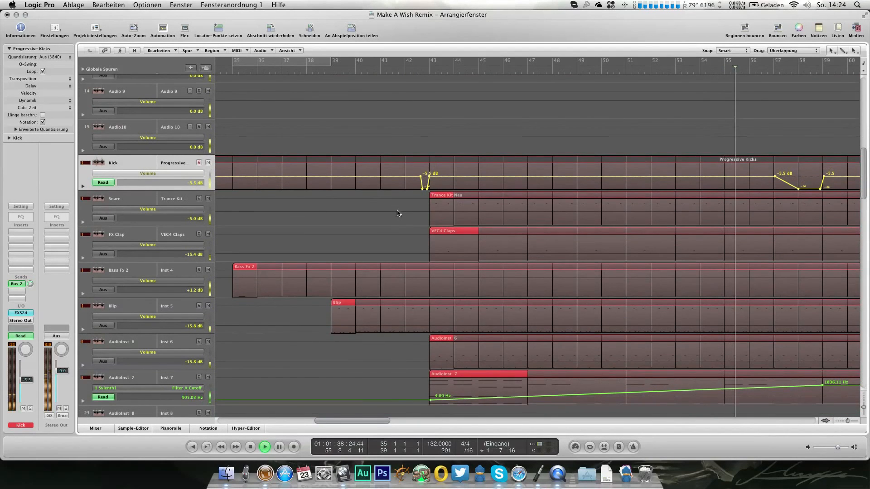
scroll(389, 211, right, 2)
key(a)
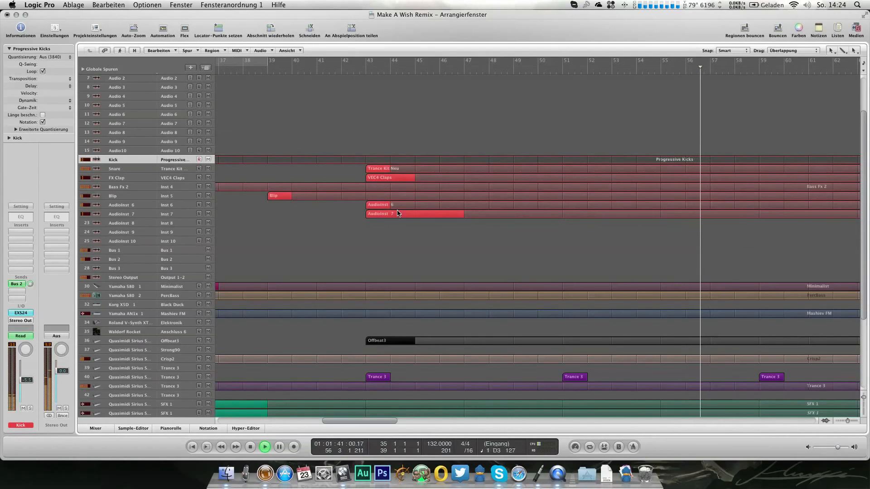
scroll(397, 213, left, 1)
scroll(397, 213, right, 5)
scroll(397, 213, down, 5)
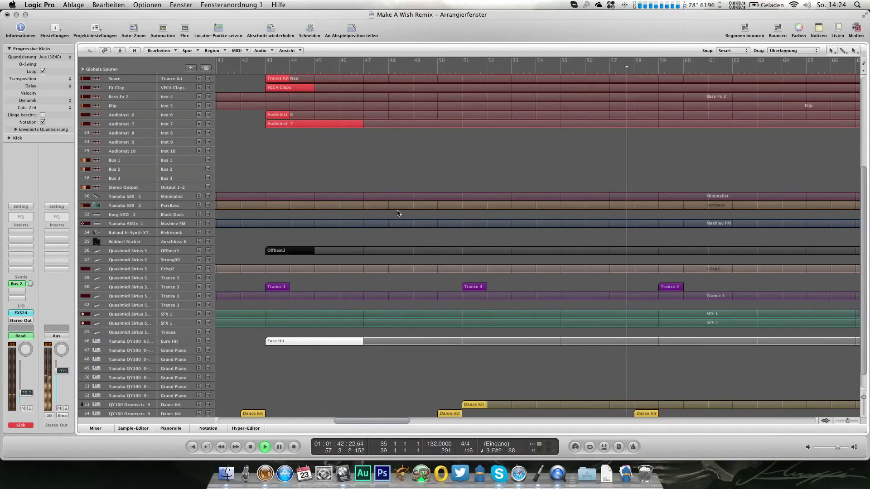
scroll(398, 213, down, 1)
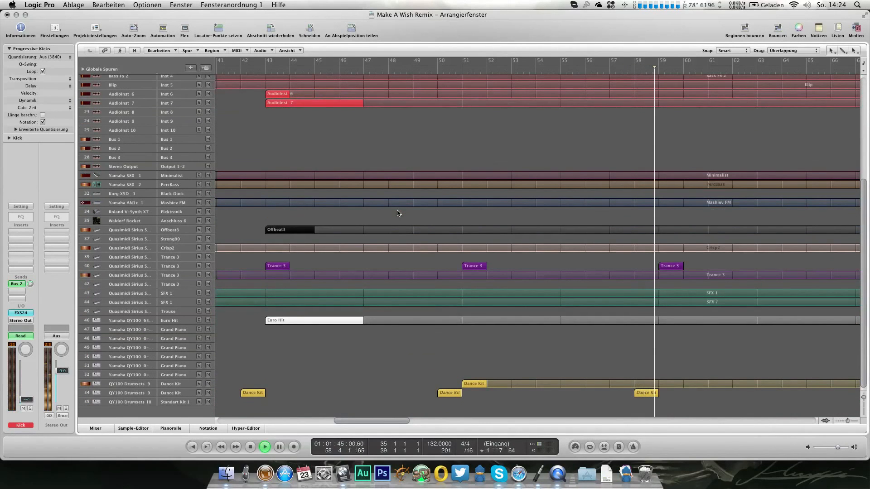
Step: Stop playback and move the Kick volume automation point at bar 59 slightly earlier
scroll(576, 176, up, 6)
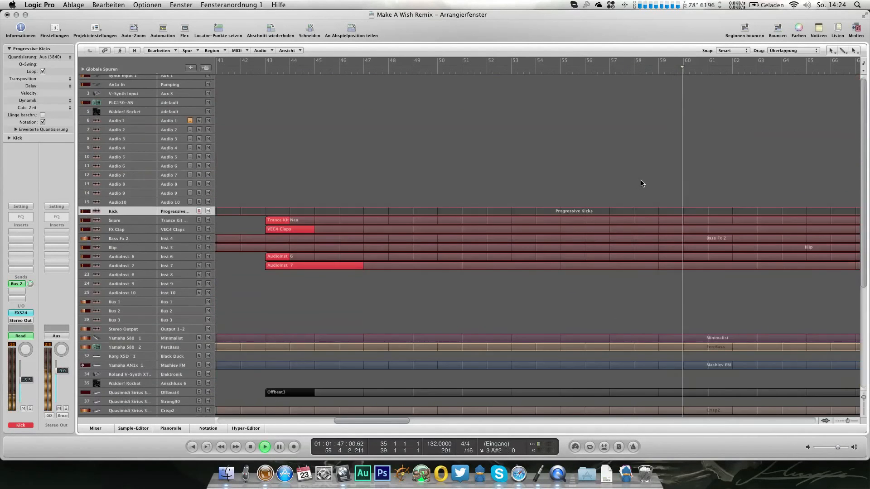
key(a)
key(space)
drag(659, 228, 657, 228)
key(a)
Step: Resume playback after bar 60 and review the instrument tracks in the following bars
scroll(618, 284, right, 3)
scroll(616, 284, down, 3)
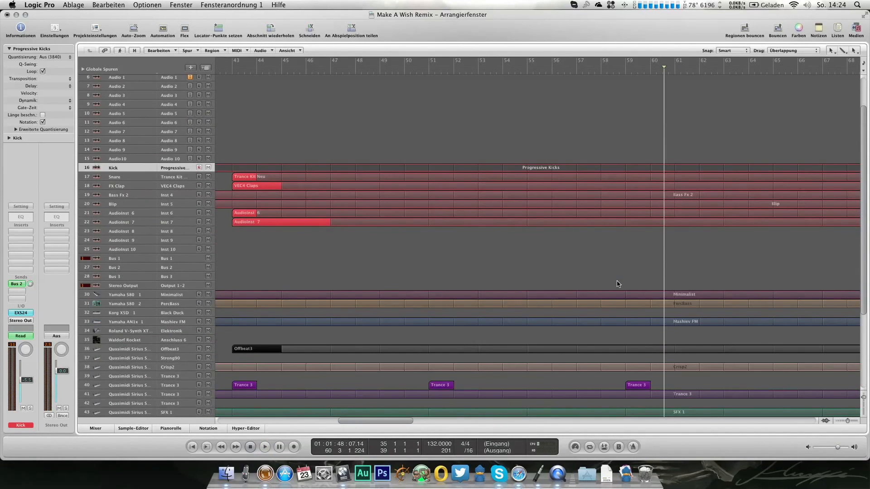
scroll(617, 284, down, 3)
key(space)
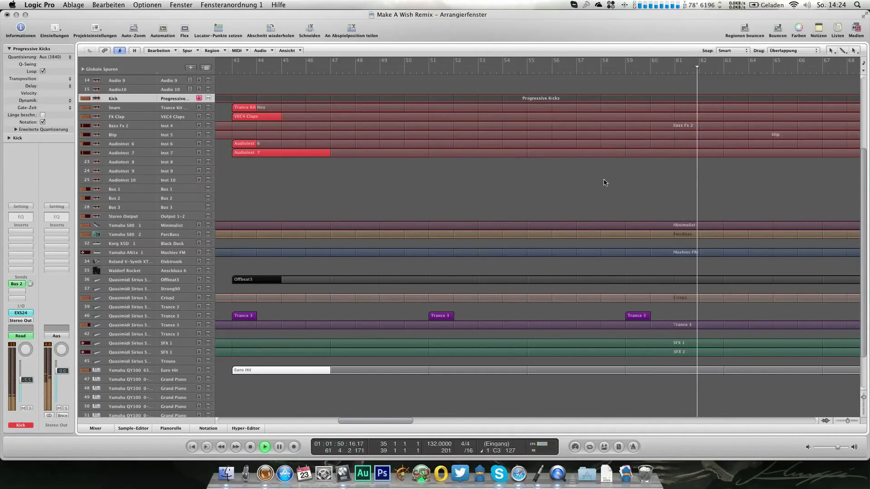
Step: Examine the instrument and QY100 drum tracks between bars 43 and 76 while the song plays on
click(181, 247)
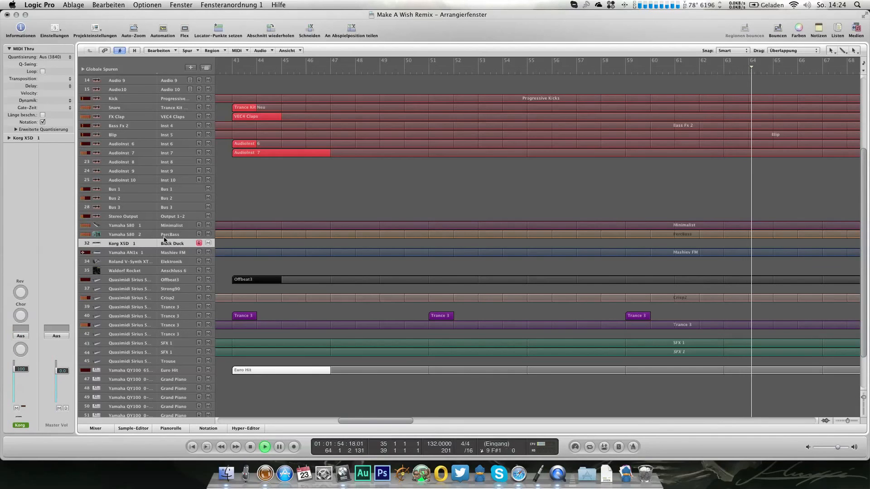
scroll(469, 320, right, 3)
click(469, 320)
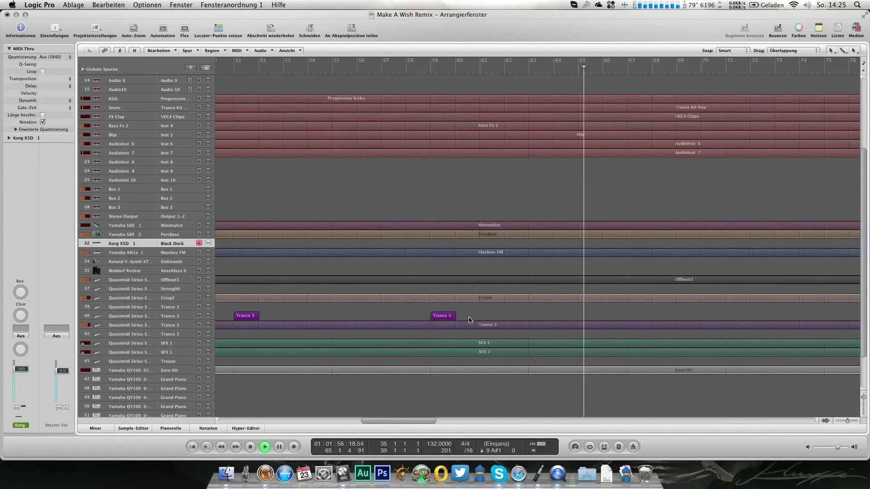
scroll(469, 320, down, 2)
scroll(468, 321, right, 5)
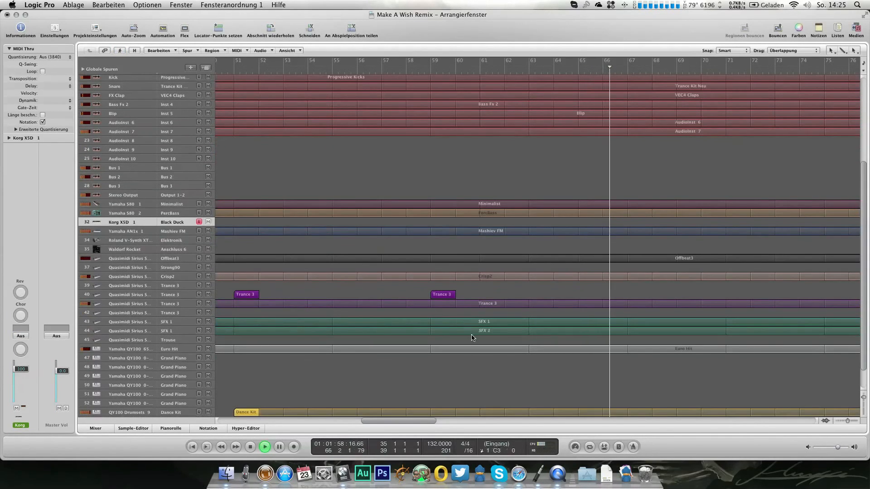
scroll(470, 329, down, 3)
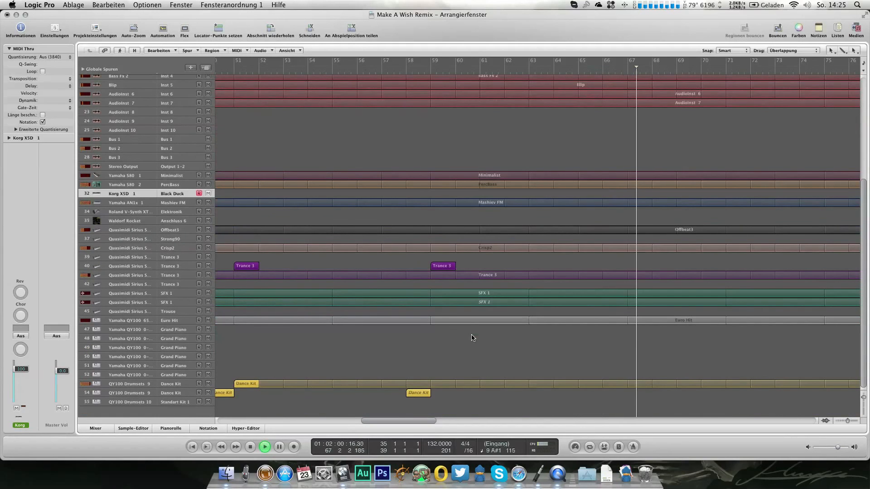
scroll(471, 337, up, 5)
scroll(470, 337, up, 3)
scroll(470, 338, down, 6)
scroll(470, 338, down, 2)
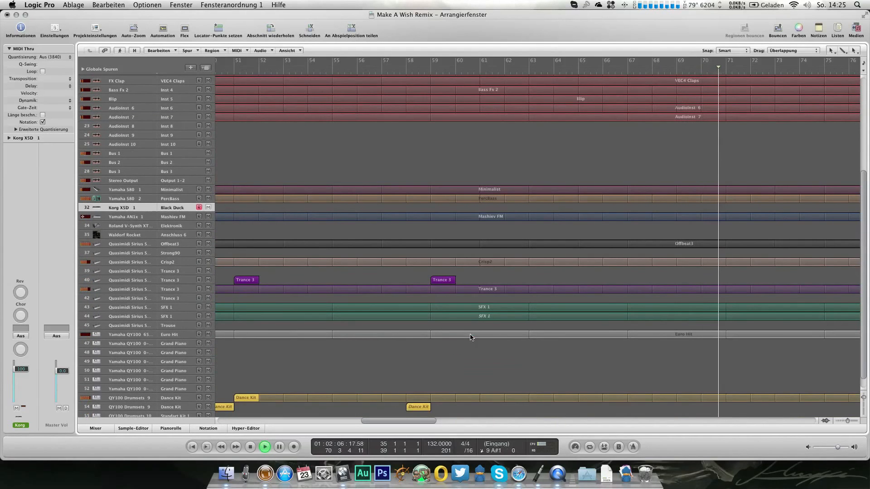
Step: Return to the section starting at bar 35 and listen to its first two bars
scroll(456, 310, left, 10)
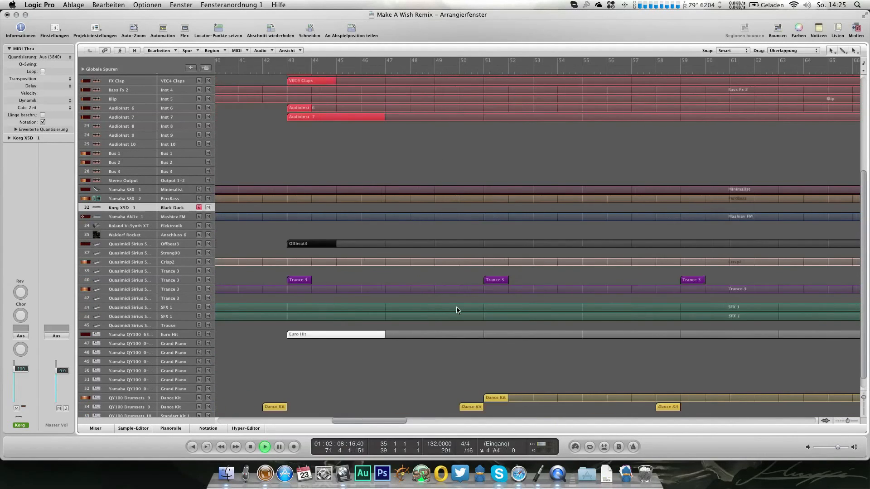
scroll(456, 311, up, 10)
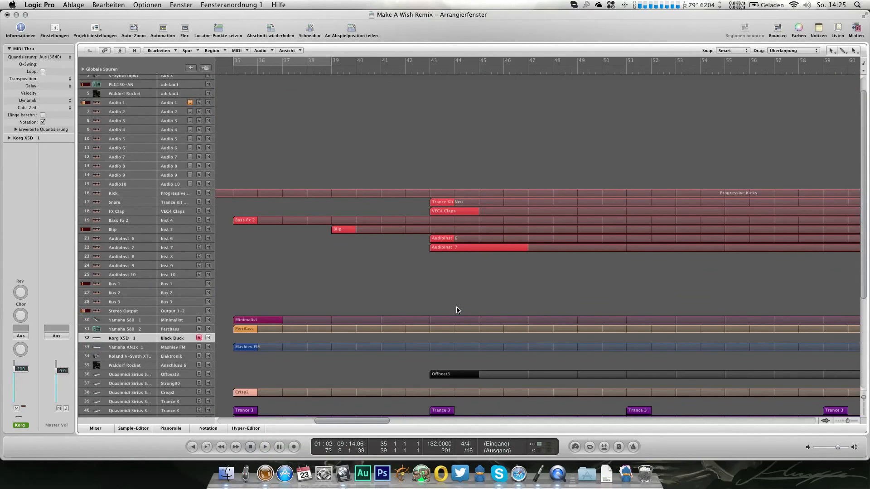
scroll(457, 310, left, 1)
scroll(443, 272, left, 1)
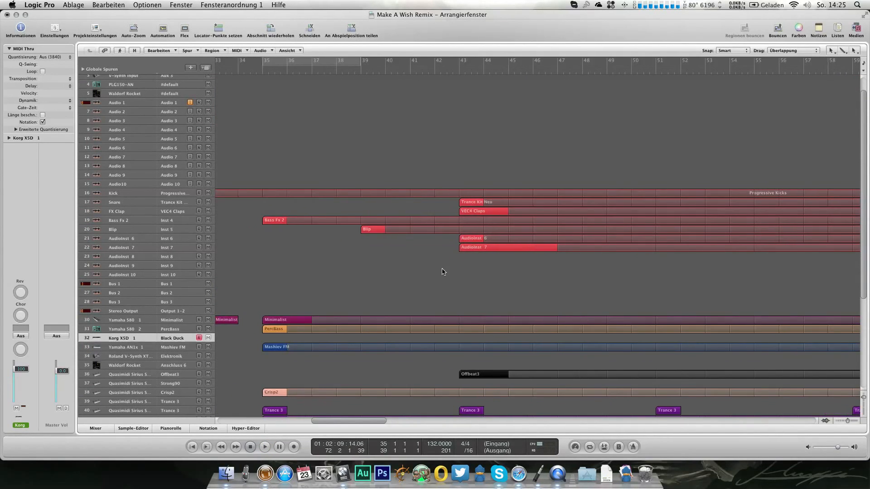
key(space)
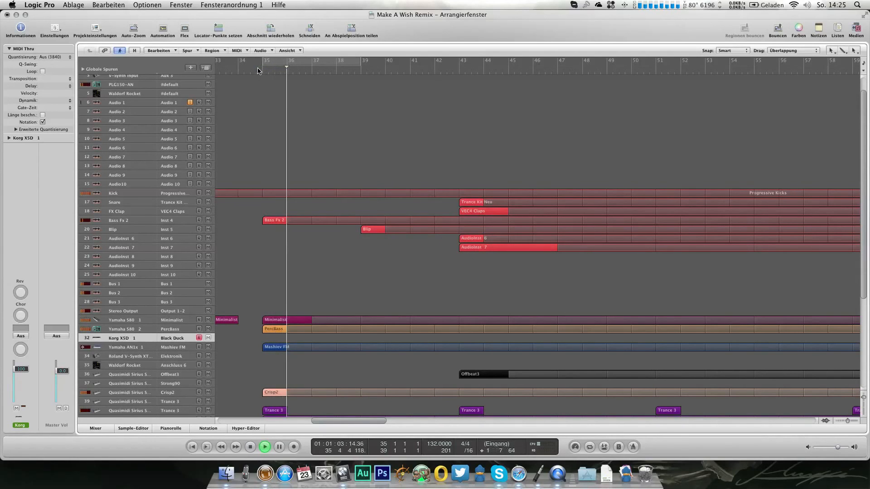
key(space)
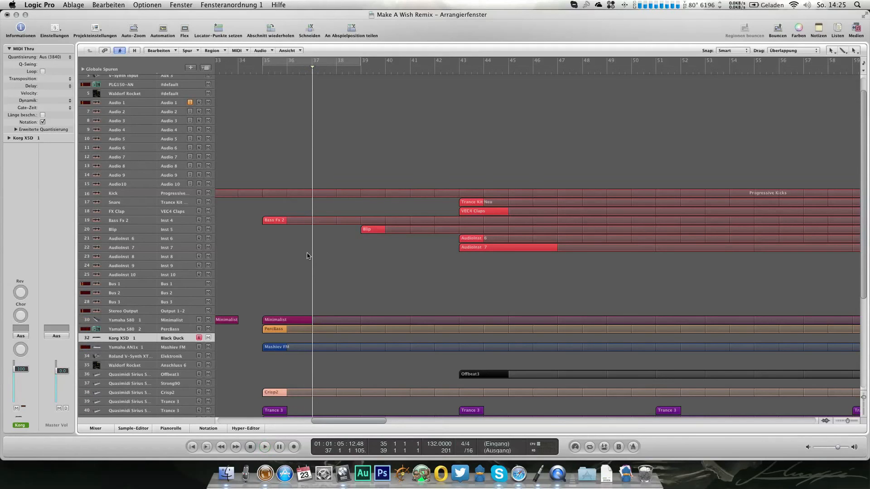
Step: Rename the AudioInst 6 track as Pluck Synth and the AudioInst 7 track as Pad
click(177, 239)
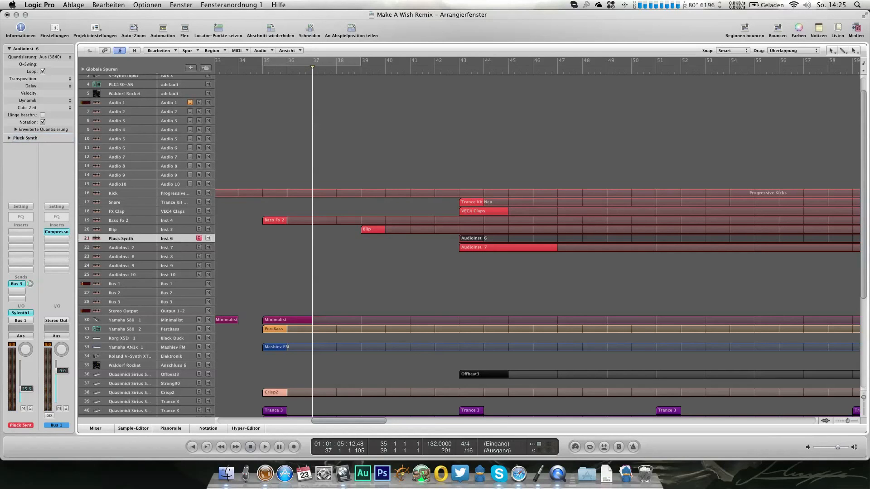
click(116, 249)
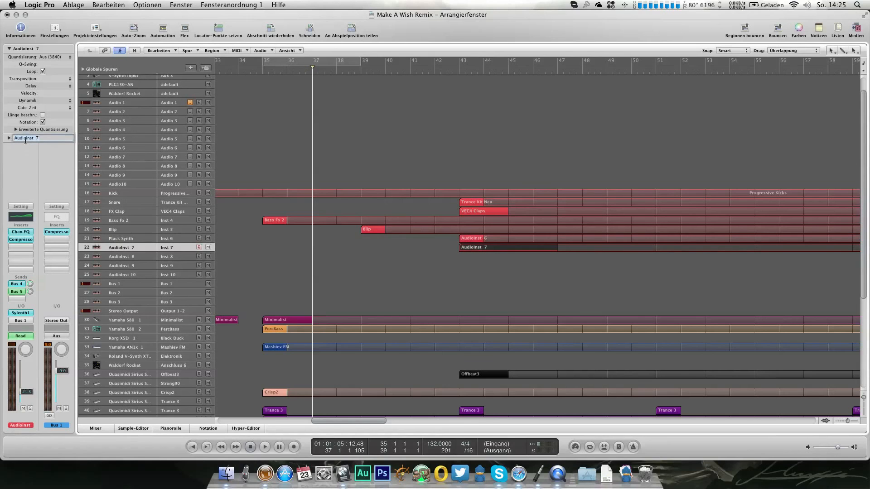
Step: Load the LennarDigital Sylenth1 instrument on the AudioInst 8 track and initialise its preset
click(130, 257)
click(29, 311)
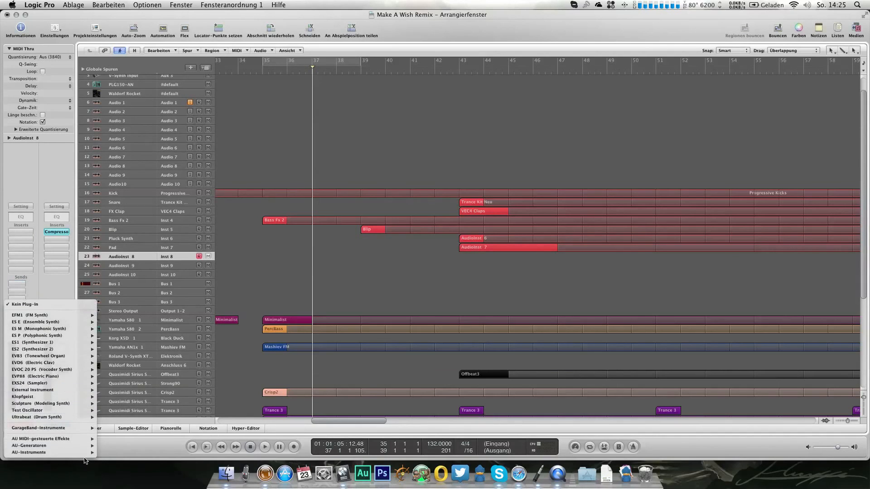
mouse_move(91, 453)
mouse_move(154, 411)
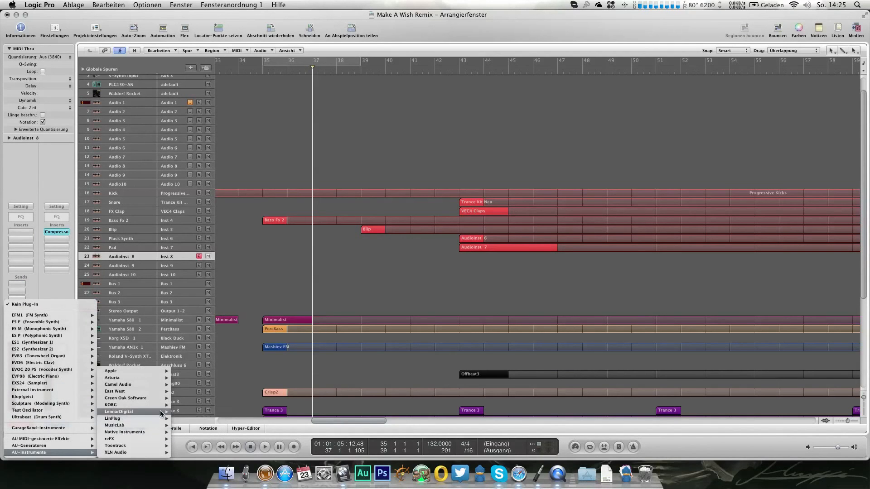
mouse_move(191, 412)
click(230, 412)
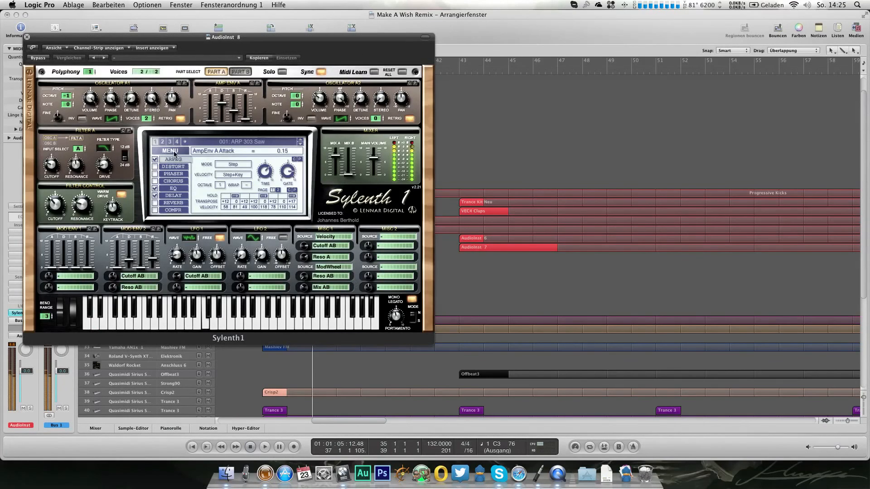
click(175, 155)
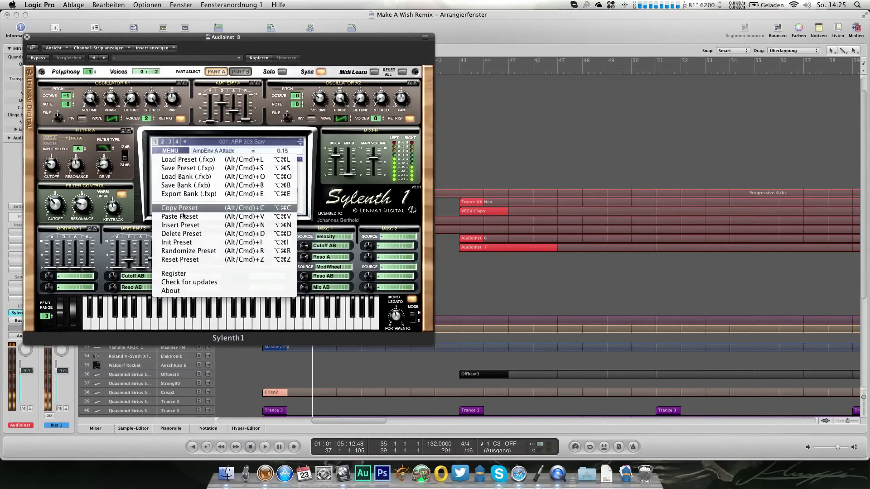
click(185, 243)
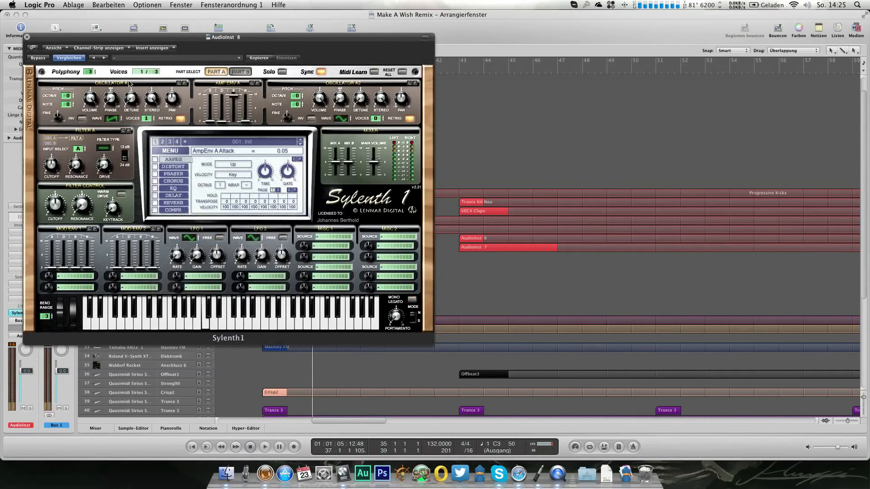
click(28, 37)
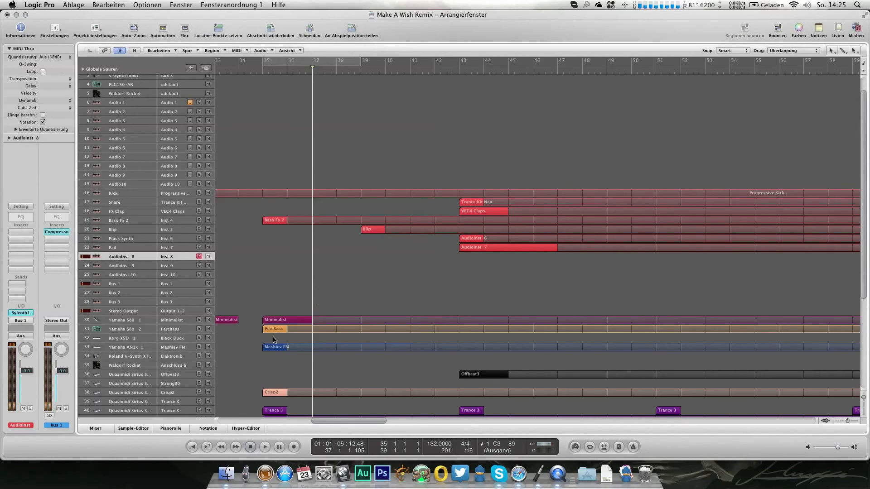
Step: Copy the looped Mashiev FM region at bar 35 onto the AudioInst 8 track and check its notes in the piano roll
drag(275, 347, 272, 259)
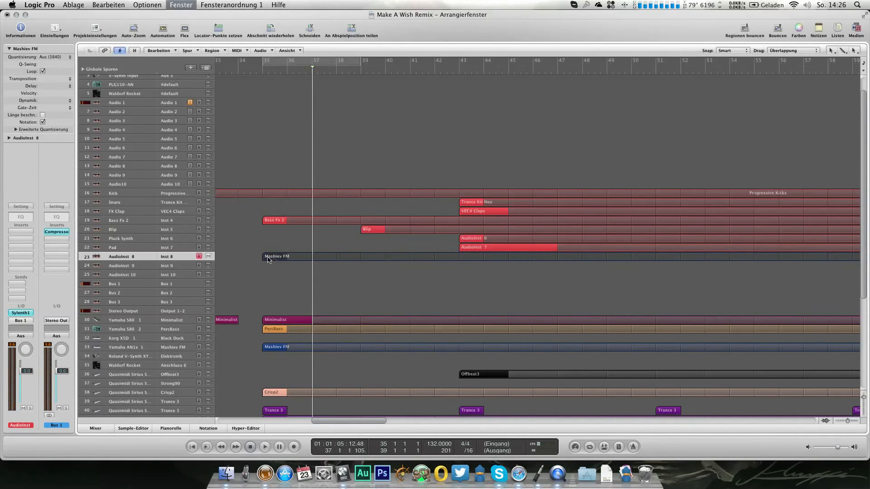
double_click(274, 258)
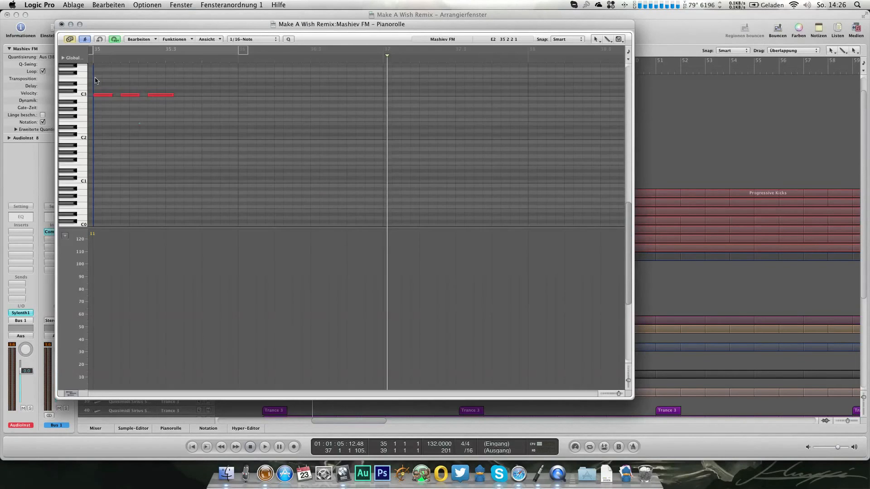
click(62, 24)
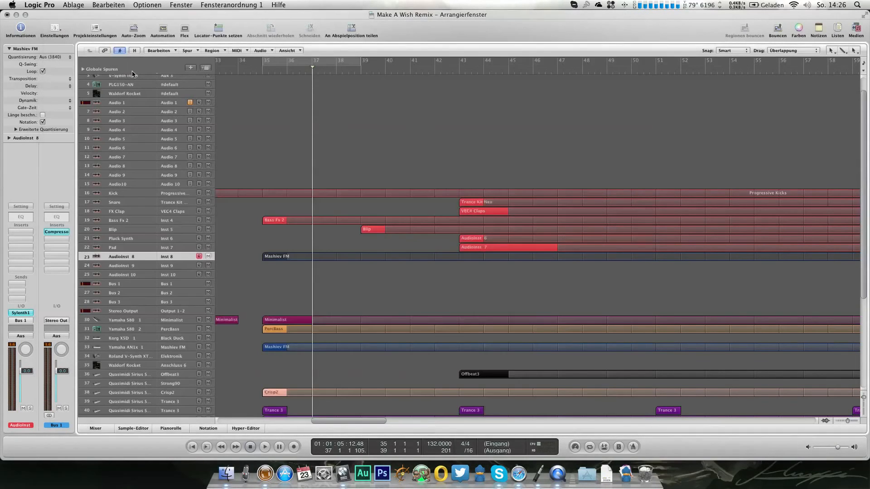
Step: Activate the four-bar cycle from bar 35, solo the AudioInst 8 track and start playback
click(270, 62)
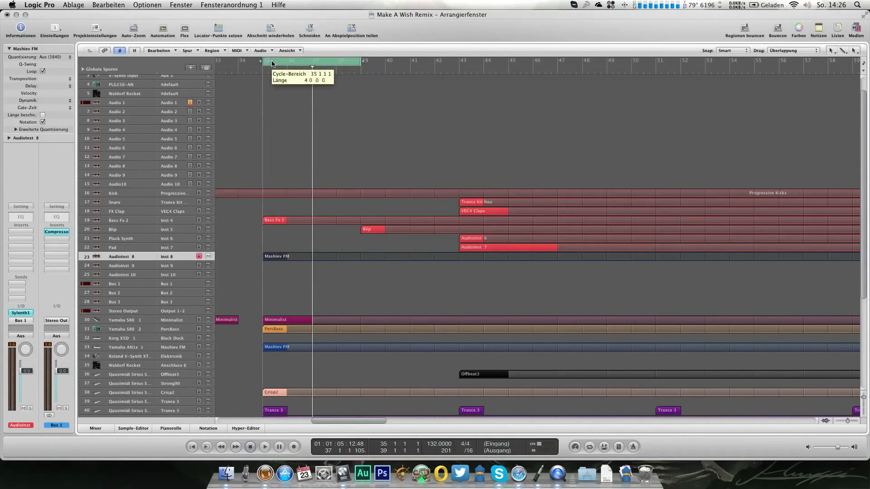
key(s)
key(space)
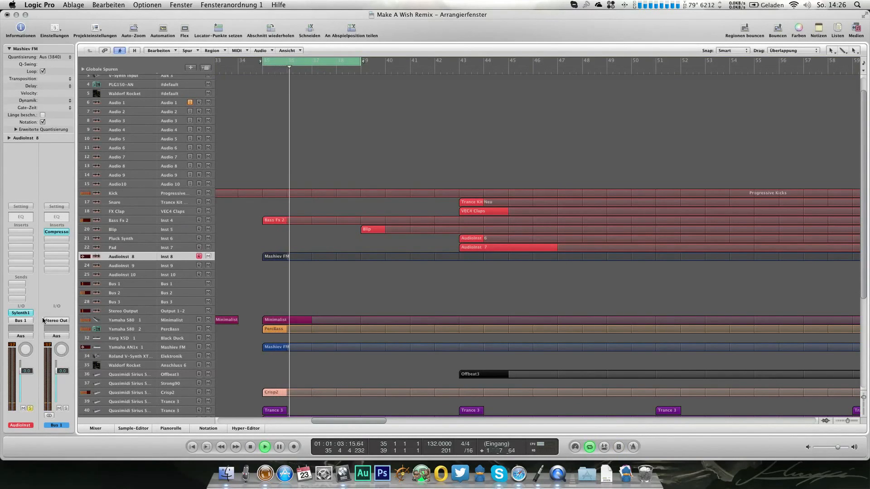
Step: Set Sylenth1's oscillator A1 to octave -1 with 8 voices and oscillator A2 to an HPulse wave at octave -2 with 8 voices
double_click(21, 313)
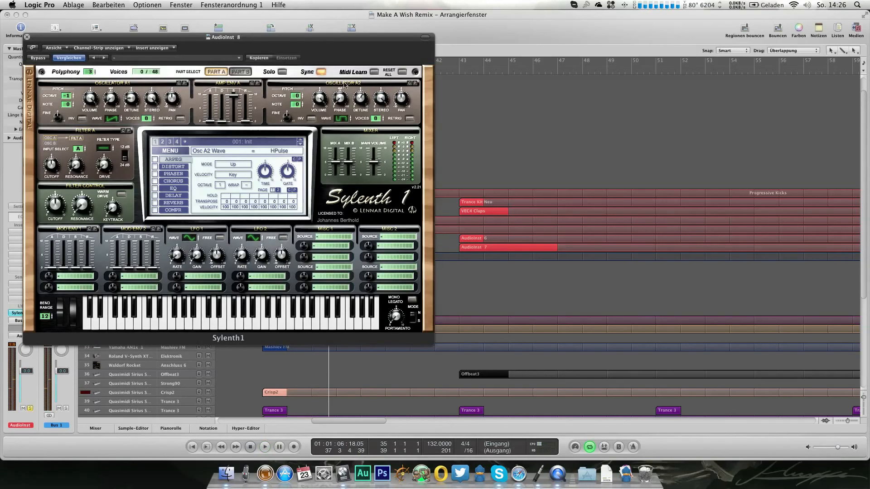
drag(359, 101, 359, 126)
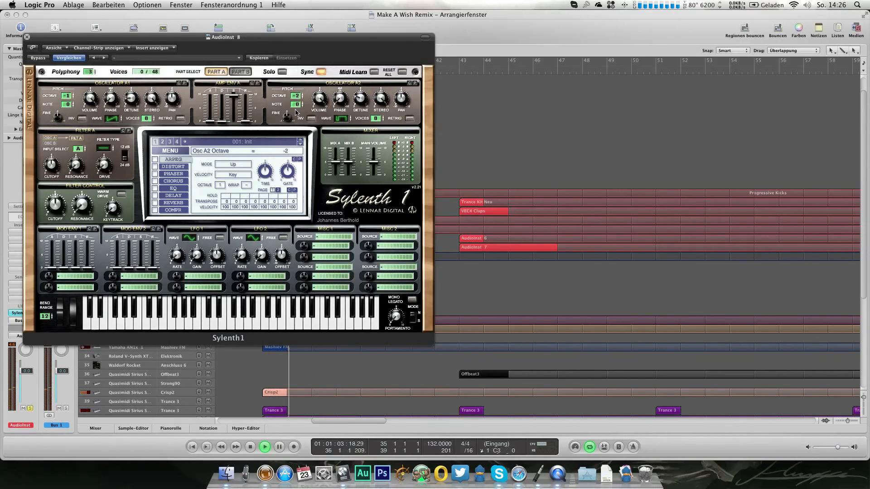
click(27, 36)
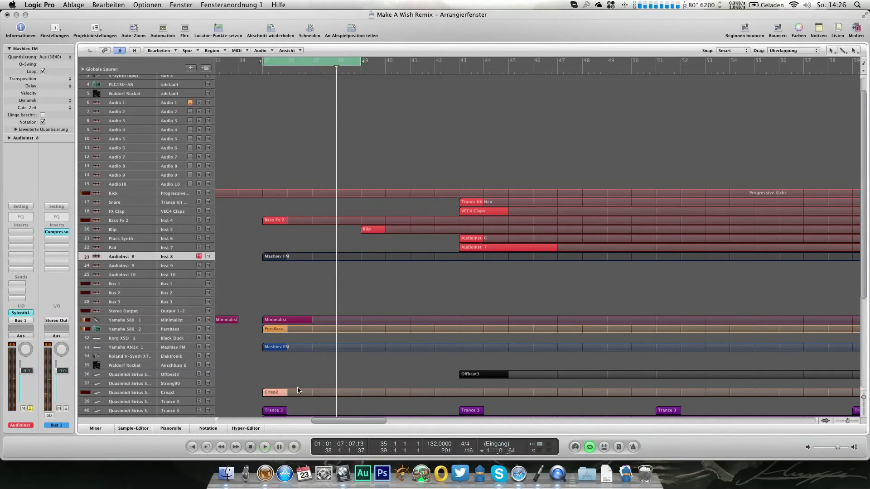
Step: Solo both Mashiev FM regions together and lower the AudioInst 8 track's volume during playback
shift+click(271, 348)
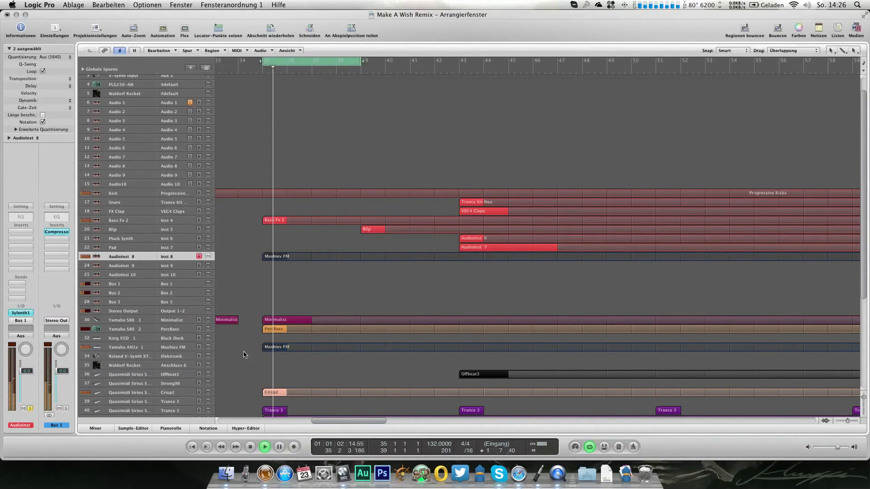
key(s)
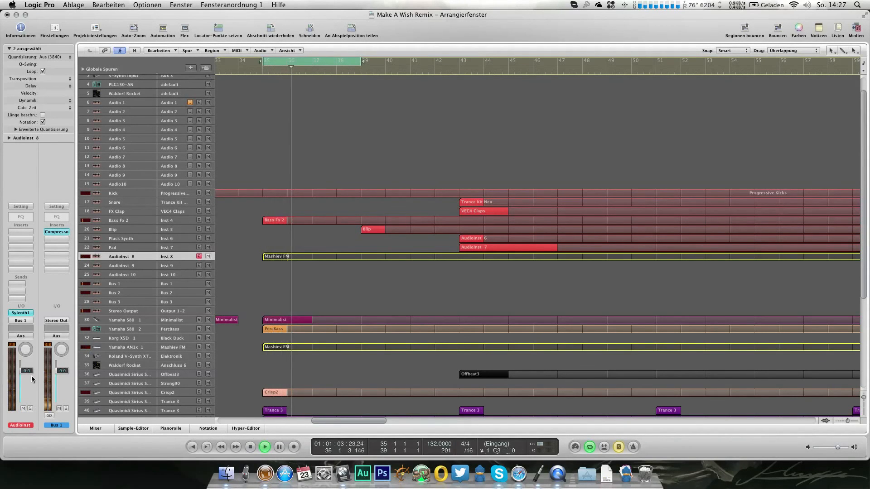
drag(27, 372, 28, 380)
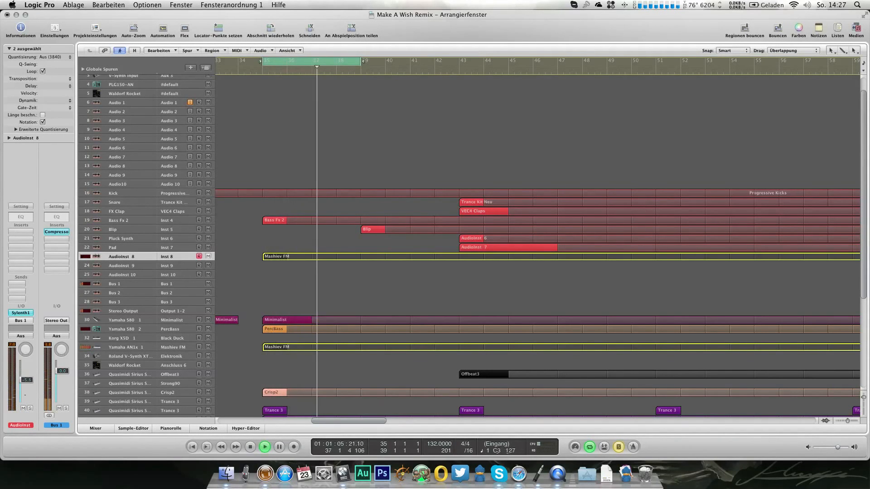
Step: Add a Channel EQ to the AudioInst 8 track with a 24 dB/Oct low cut at 198 Hz
double_click(21, 217)
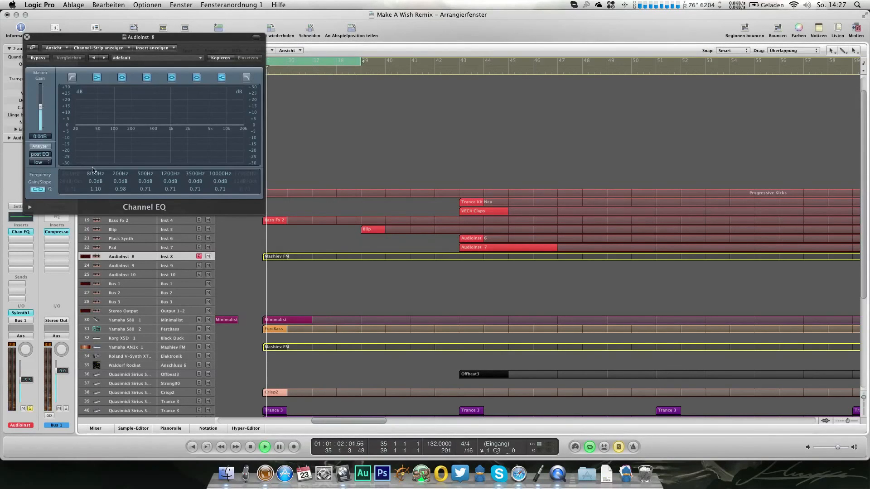
double_click(72, 78)
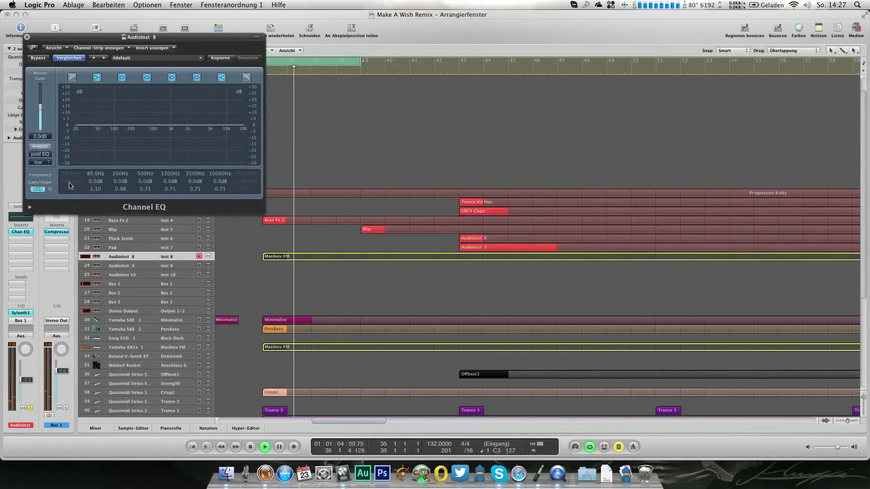
click(72, 78)
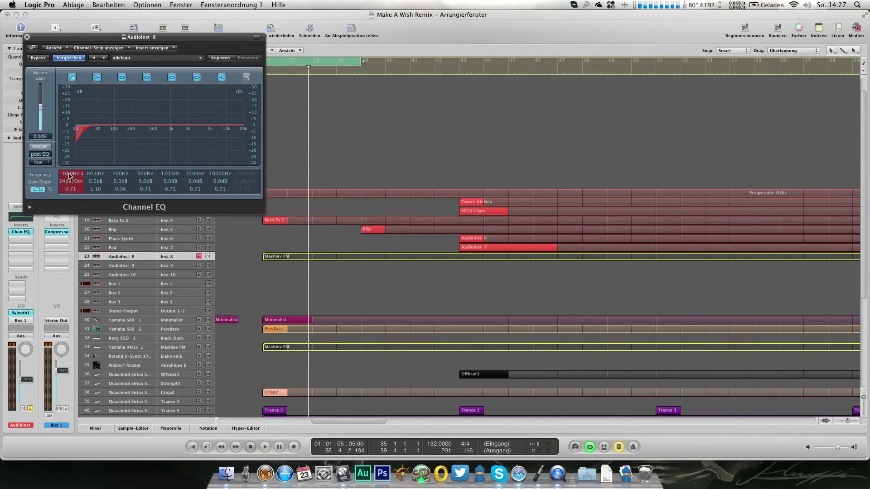
key(space)
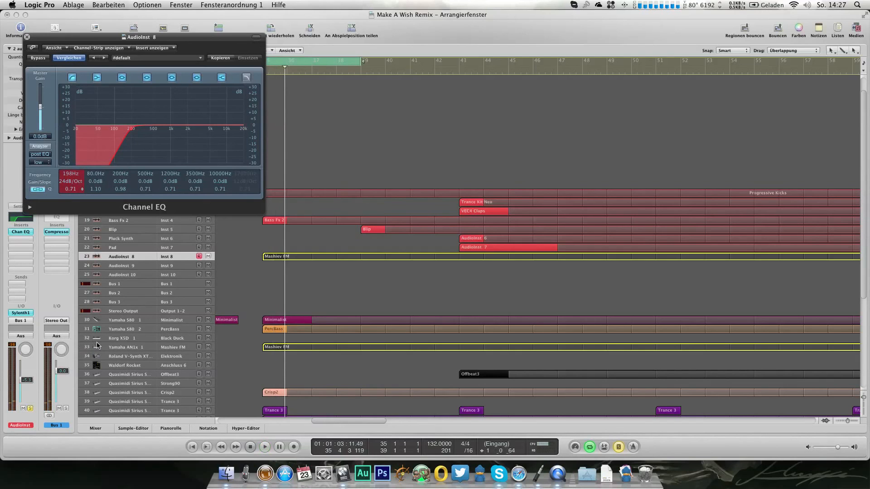
Step: Compare the two Mashiev FM regions within the full mix and soloed during cycle playback
key(s)
key(space)
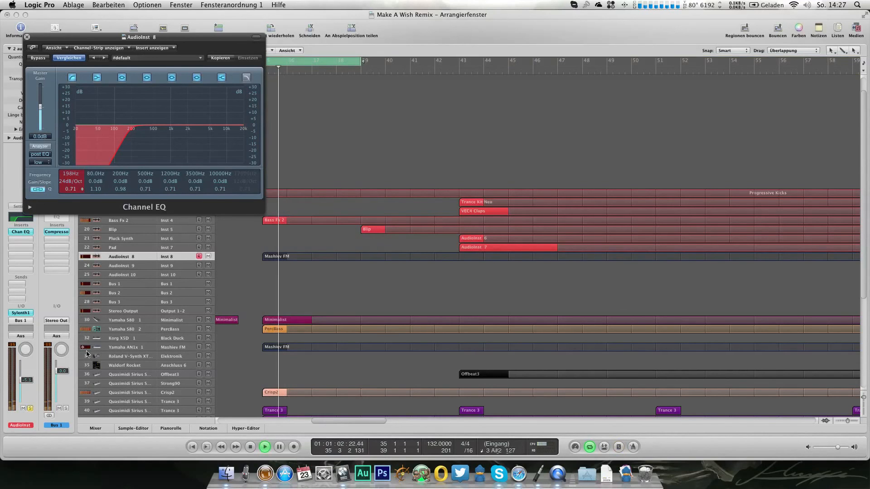
key(s)
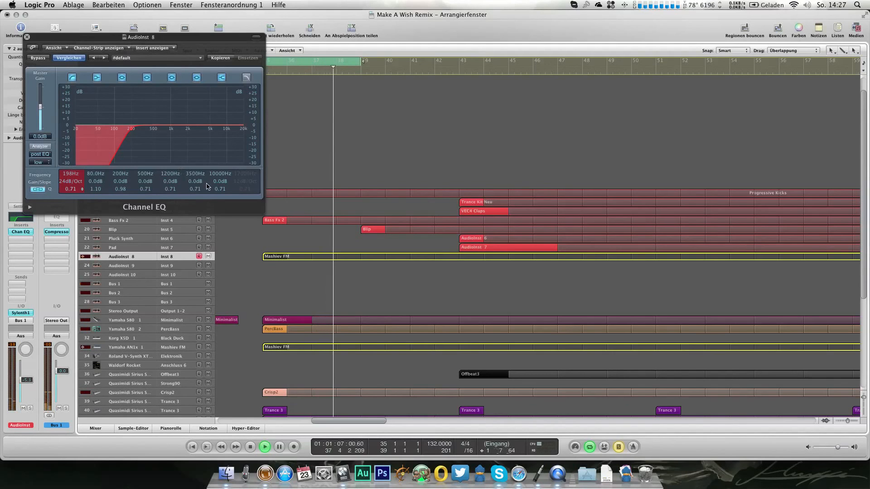
Step: Boost the AudioInst 8 Channel EQ's 3500 Hz band by 4.5 dB, moving it to 14600 Hz with a Q of 0.27
drag(195, 182, 190, 134)
mouse_move(196, 189)
mouse_down()
mouse_move(197, 201)
mouse_move(195, 187)
mouse_up()
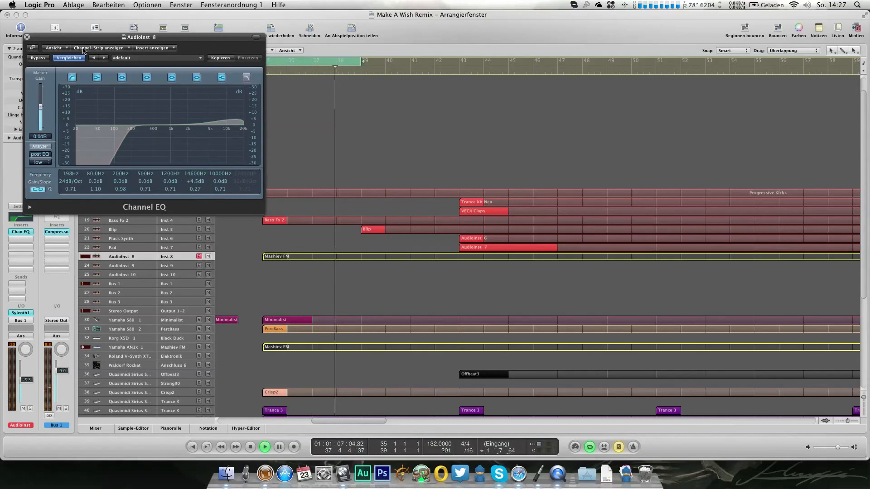
click(27, 37)
Step: Turn off solo and cycle, play the full mix from bar 34, and readjust the AudioInst 8 track's volume
click(250, 121)
key(space)
key(s)
click(241, 70)
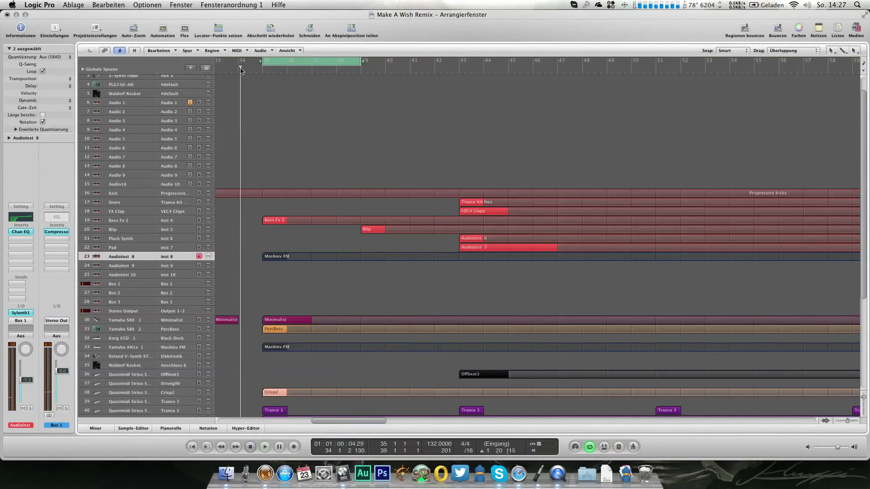
click(266, 62)
key(space)
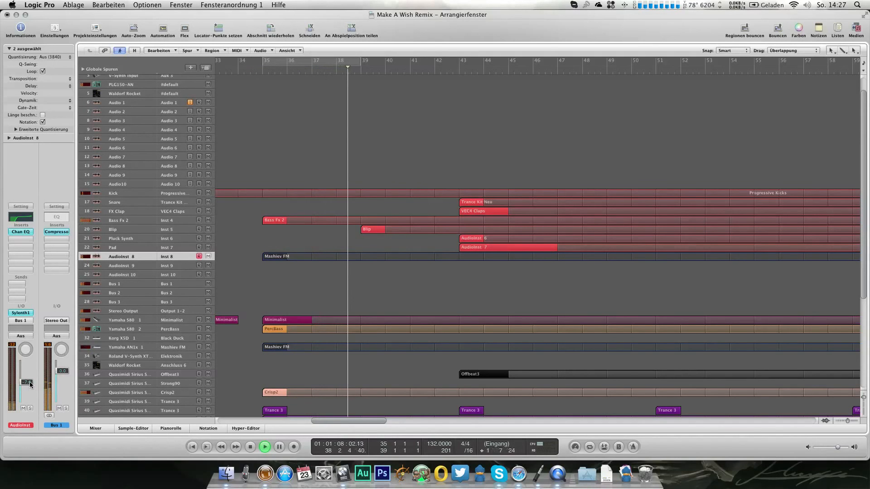
drag(30, 384, 30, 383)
key(space)
Step: Move the Bass Fx 2 region's C3 note to the start of bar 35 in the piano roll
drag(235, 214, 285, 229)
key(super+6)
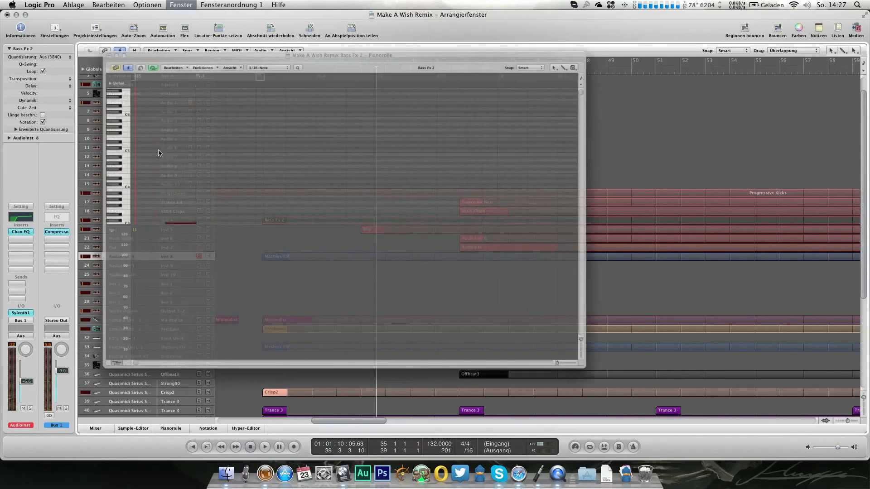
scroll(144, 203, down, 3)
drag(143, 198, 105, 199)
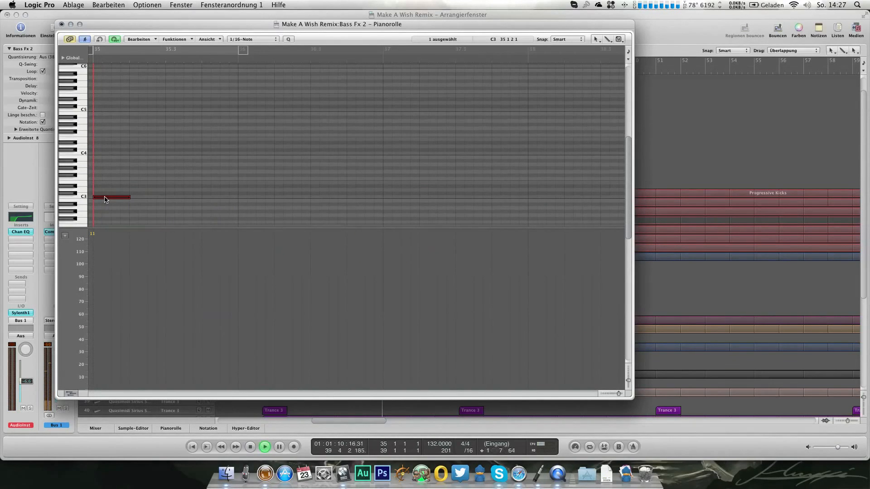
click(61, 24)
Step: Shift the Bass Fx 2 region's C3 note to half a beat after the start of bar 35
key(super+6)
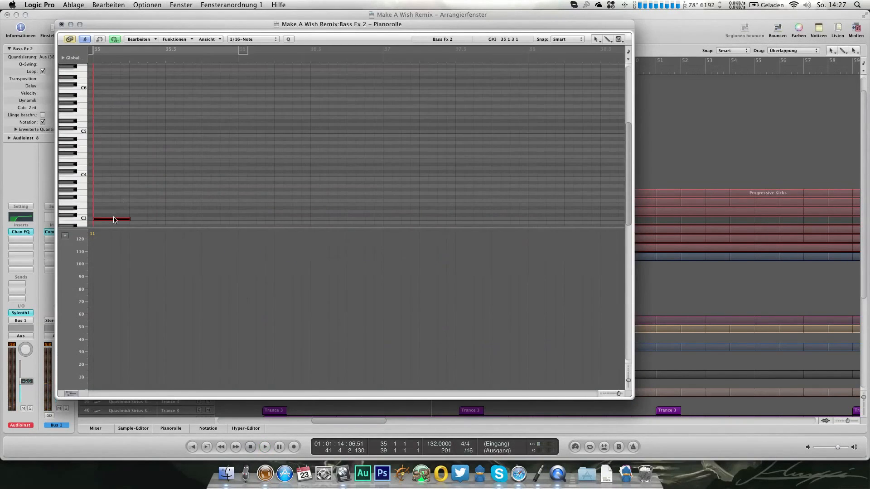
drag(128, 221, 129, 221)
click(131, 221)
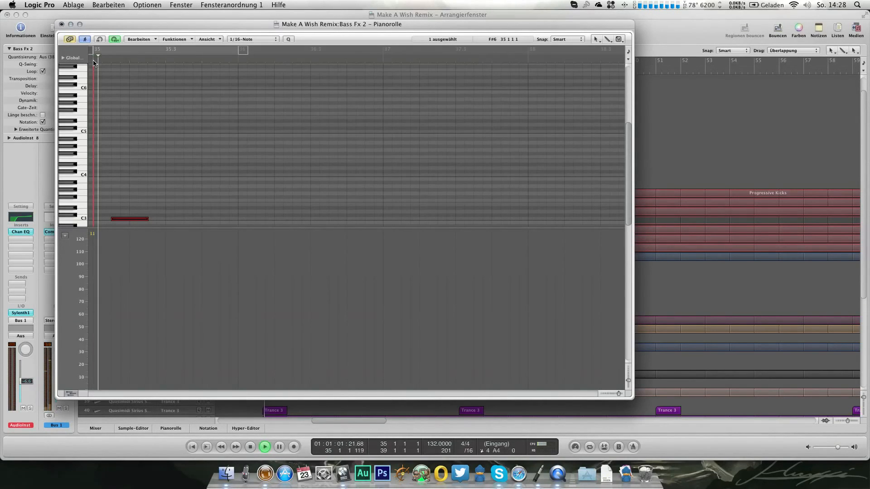
click(61, 24)
Step: Lower the AudioInst 8 track's volume slightly during playback
click(147, 221)
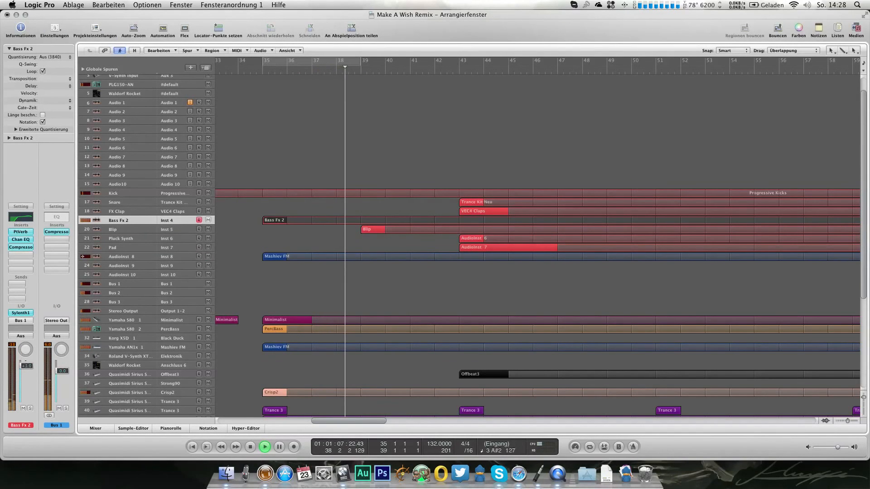
click(132, 256)
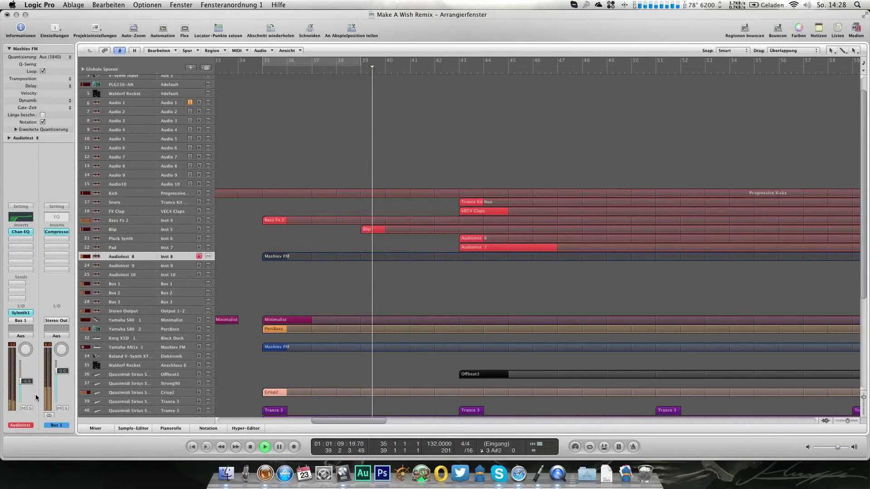
drag(31, 380, 31, 383)
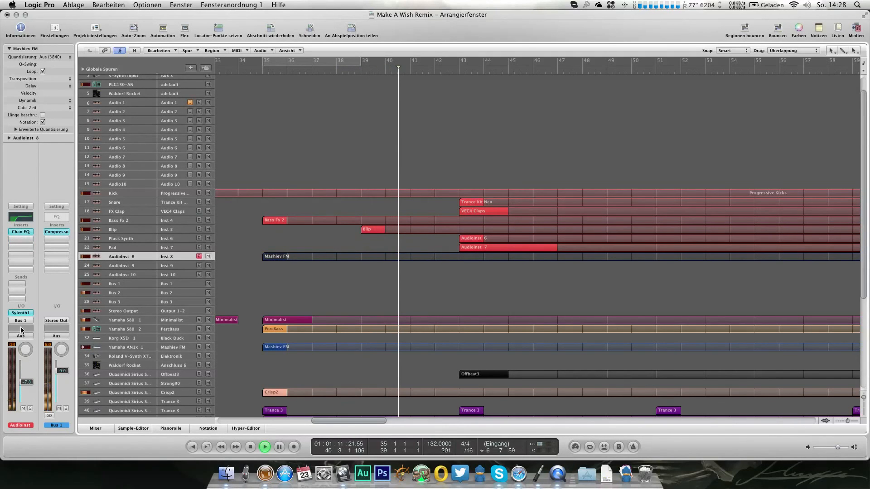
Step: Try Sylenth1's oscillator A1 on AudioInst 8 at octave 0 within the playing mix
click(20, 312)
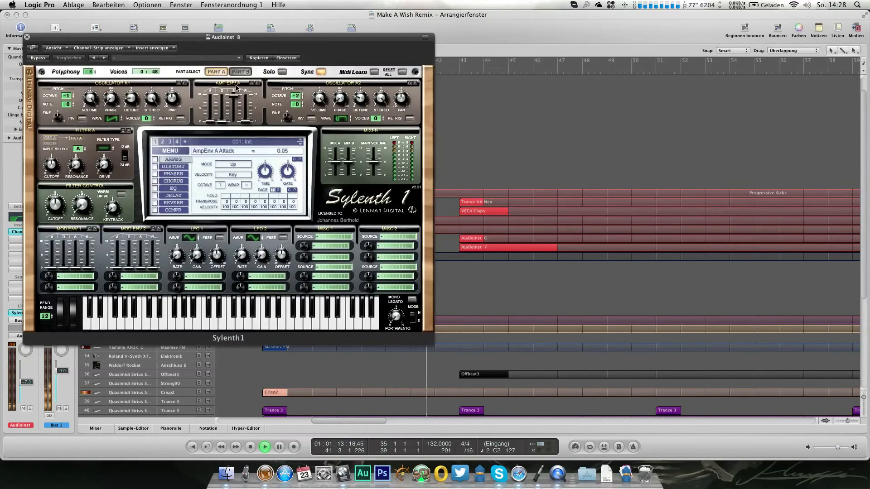
click(68, 95)
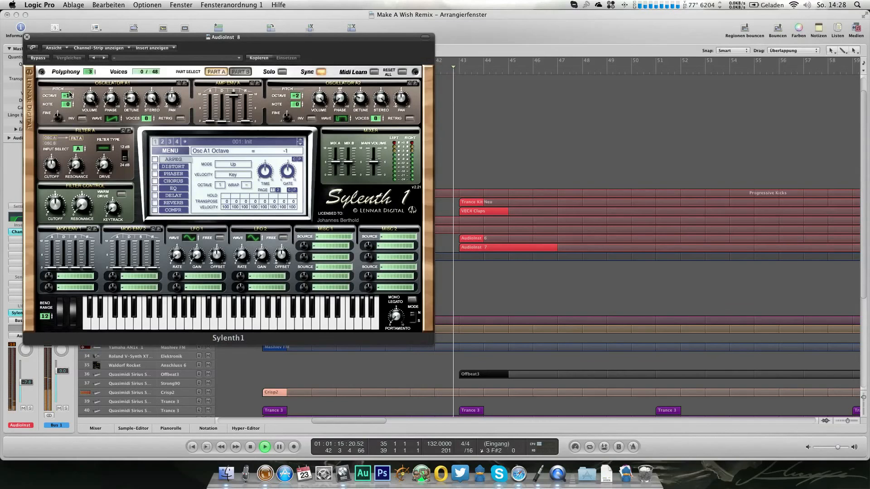
click(70, 93)
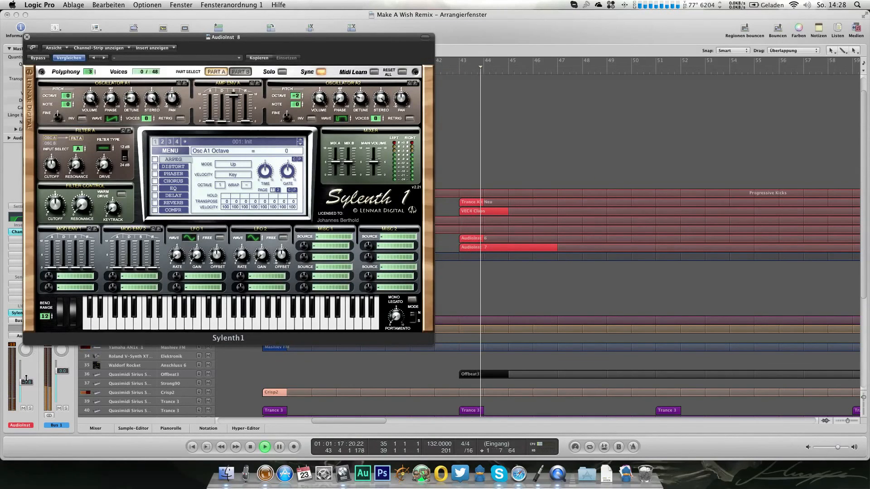
drag(27, 388, 28, 388)
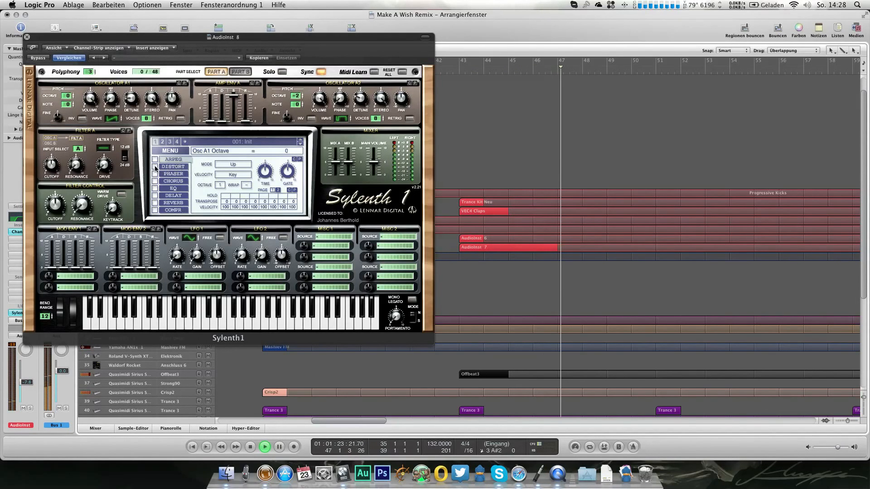
click(27, 37)
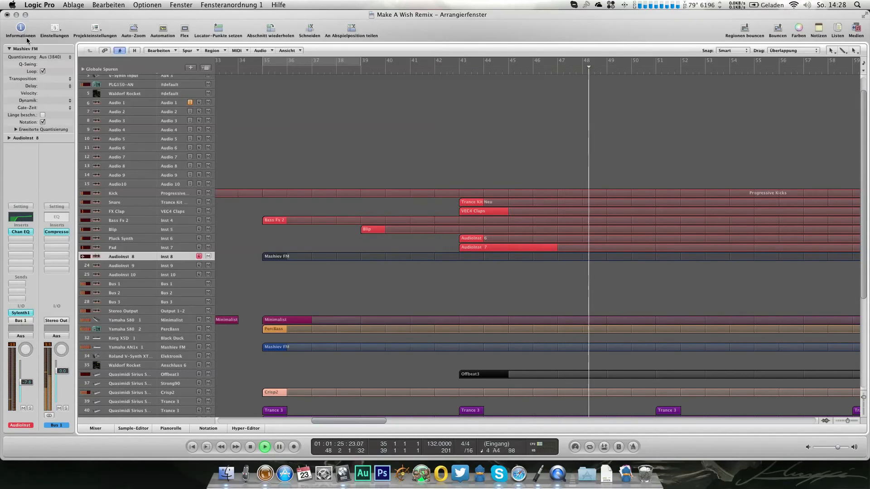
Step: Solo AudioInst 8, set Sylenth1's oscillator A1 wave to HPulse, and return to the full mix
click(30, 409)
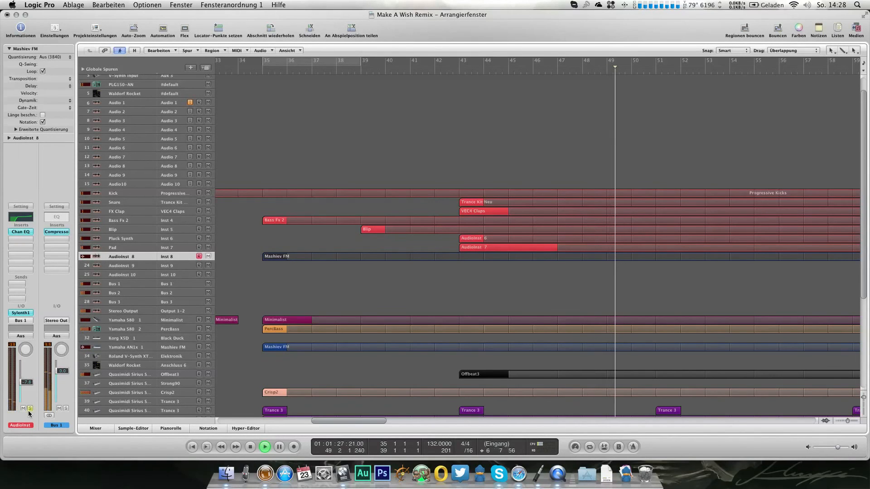
click(21, 313)
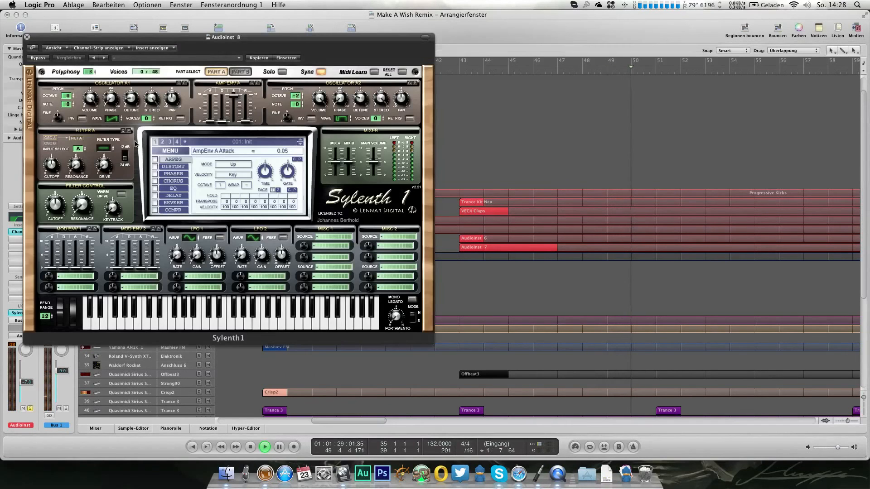
click(73, 97)
click(110, 117)
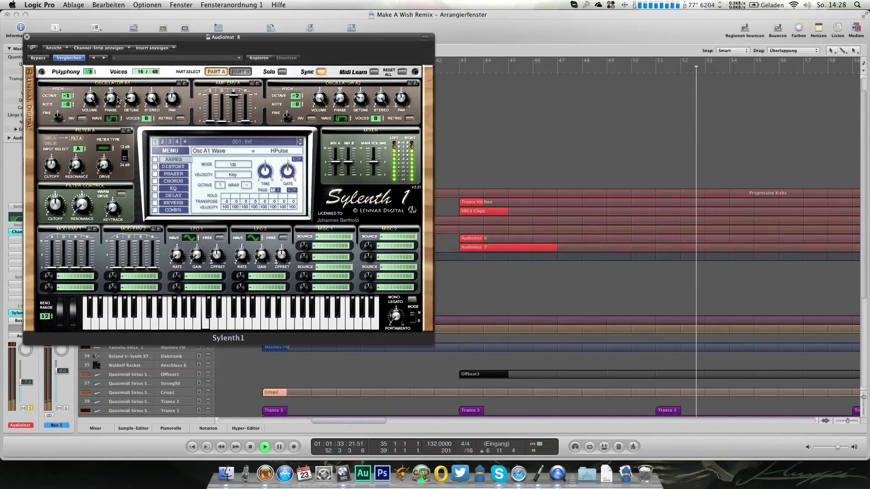
drag(117, 96, 117, 100)
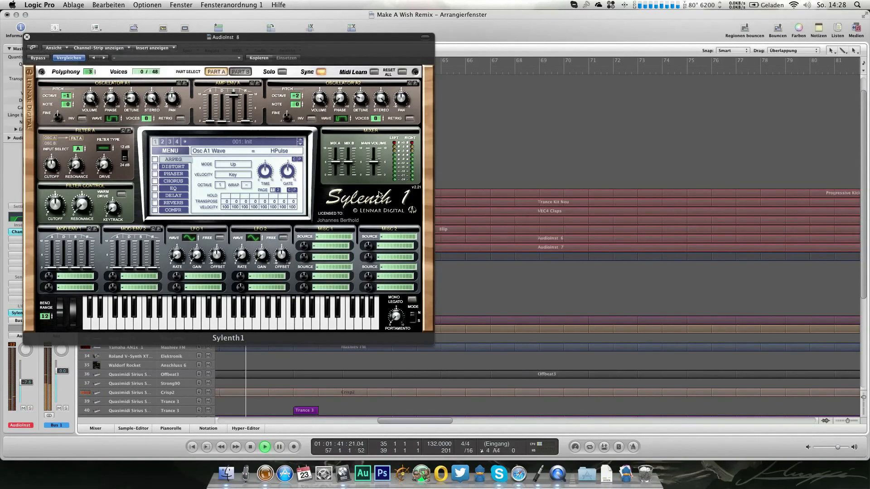
click(27, 37)
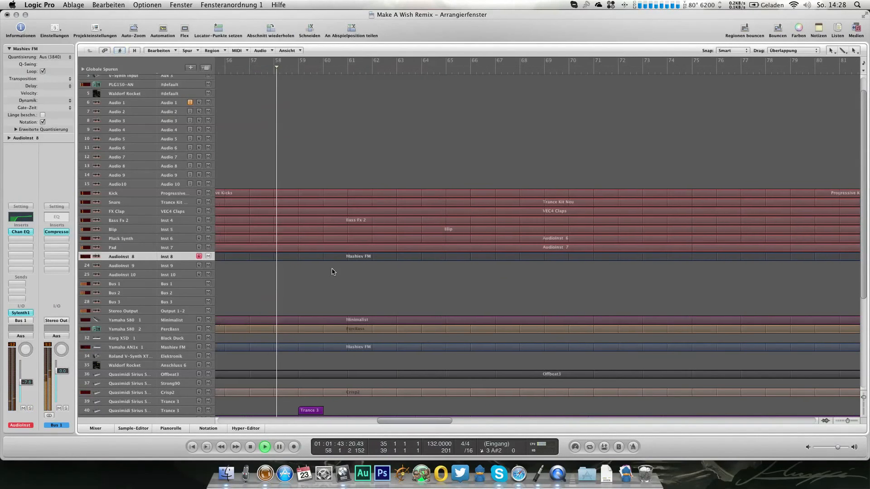
Step: Select the AudioInst 10 track, stop playback and save the project
scroll(331, 274, down, 8)
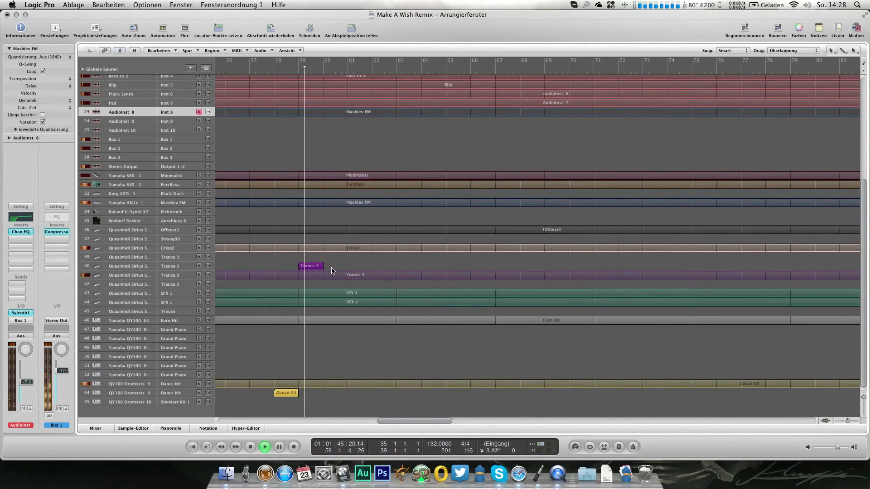
scroll(331, 271, up, 2)
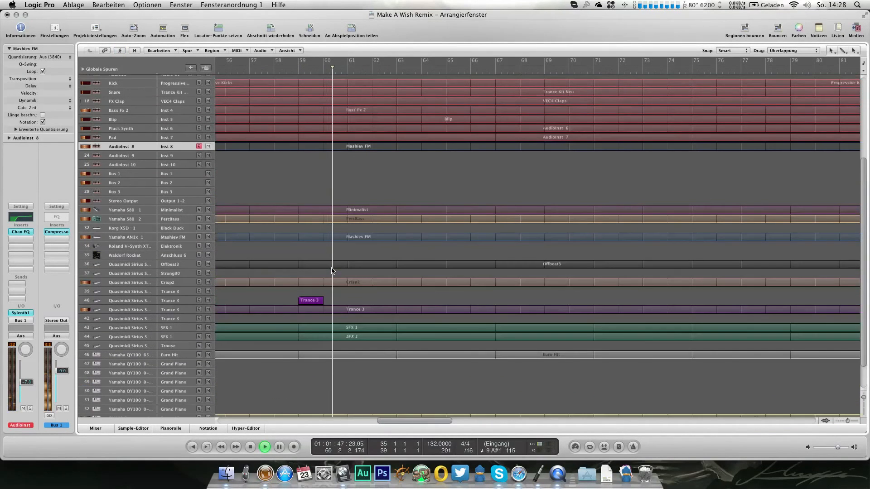
click(186, 165)
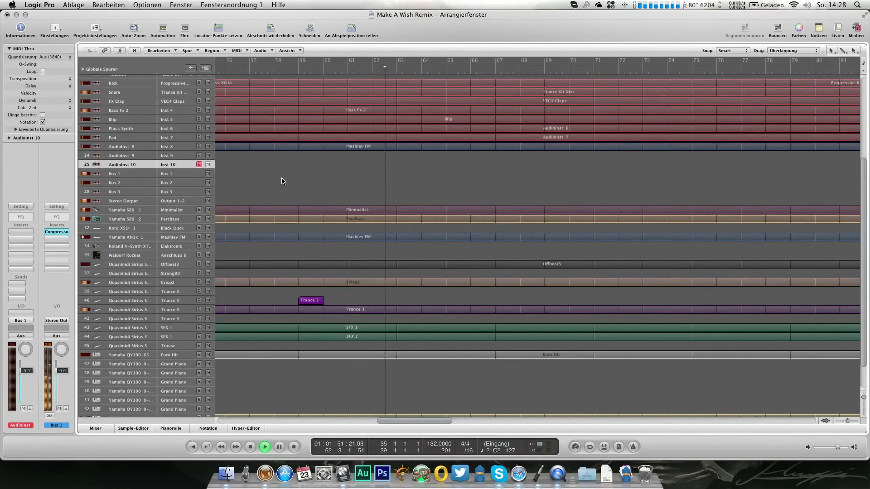
scroll(282, 181, up, 2)
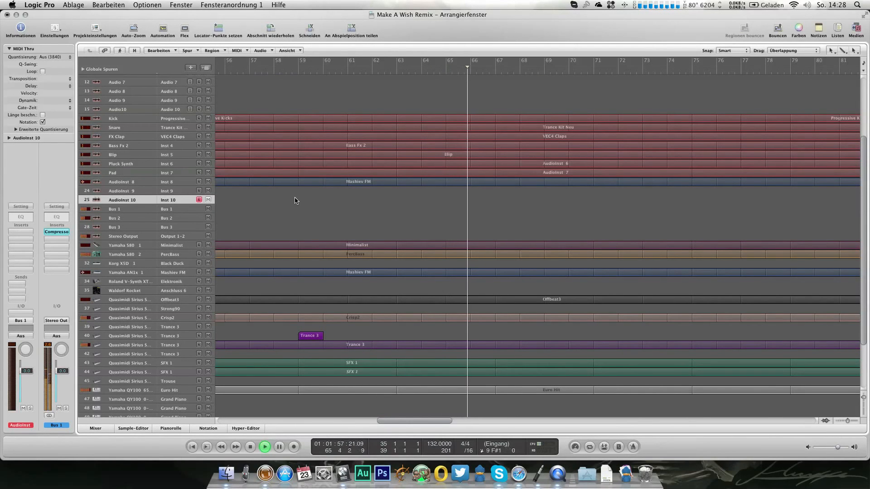
key(space)
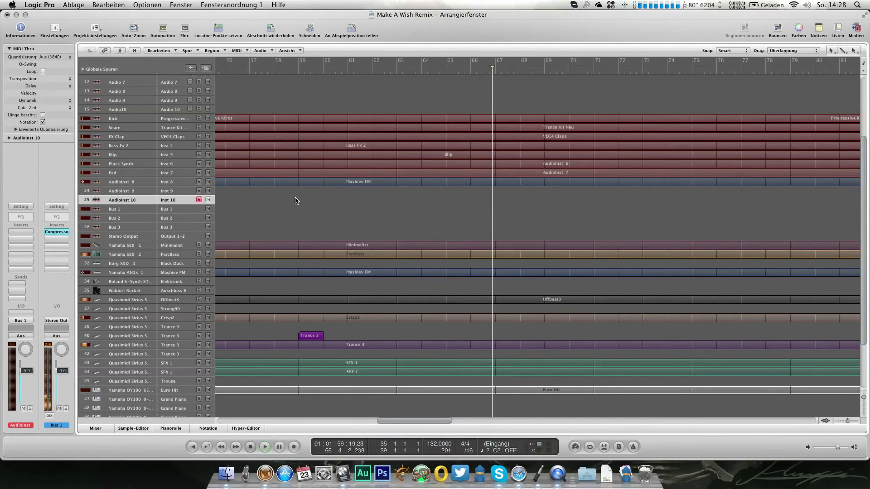
key(super+s)
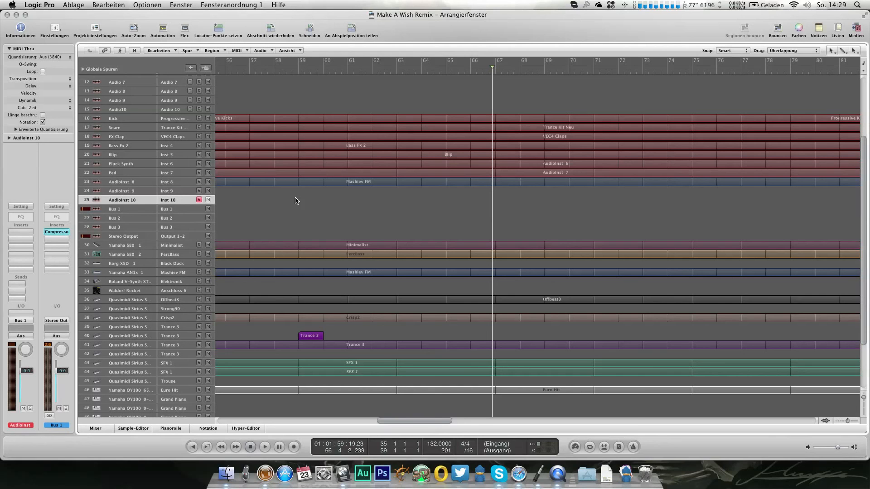
Step: Review the arrangement's tracks and play the full mix from about bar 59 to bar 67
scroll(316, 225, left, 10)
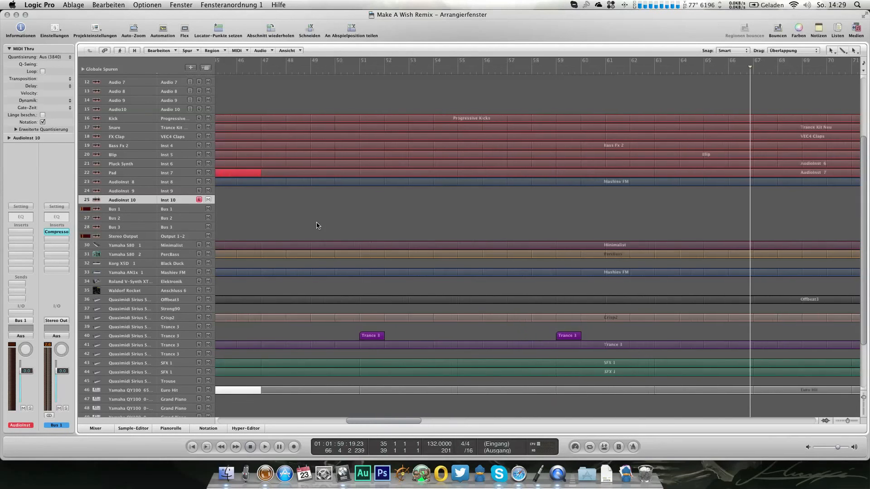
scroll(316, 225, left, 7)
scroll(316, 225, down, 1)
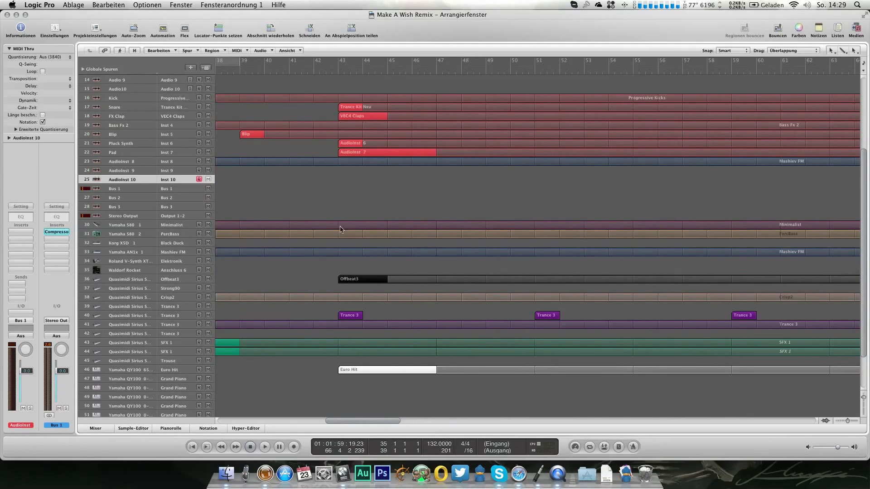
scroll(342, 230, right, 12)
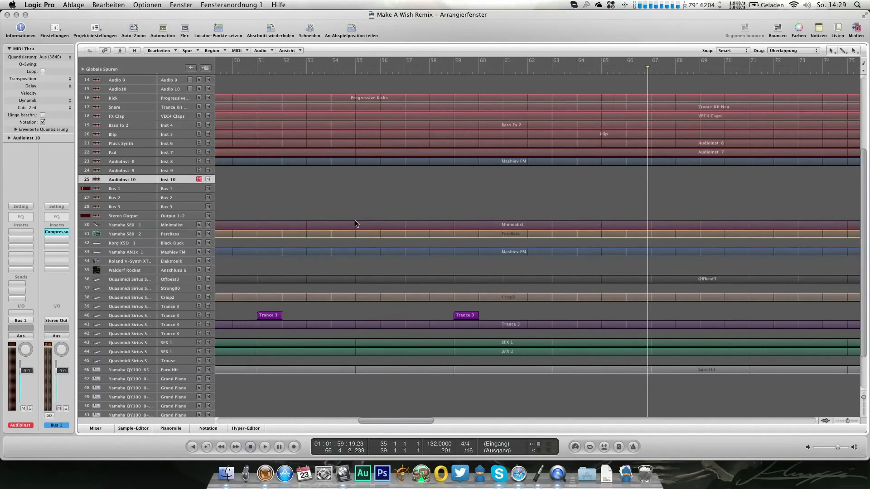
scroll(373, 225, down, 1)
scroll(393, 230, up, 1)
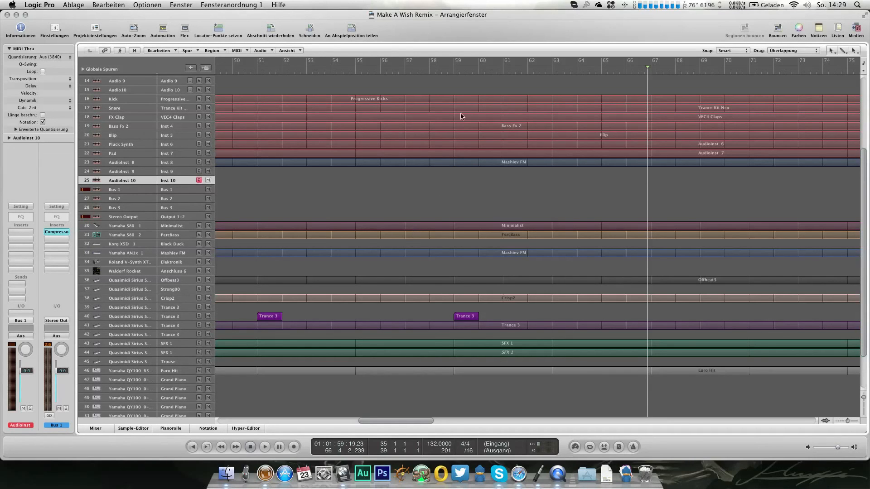
click(453, 72)
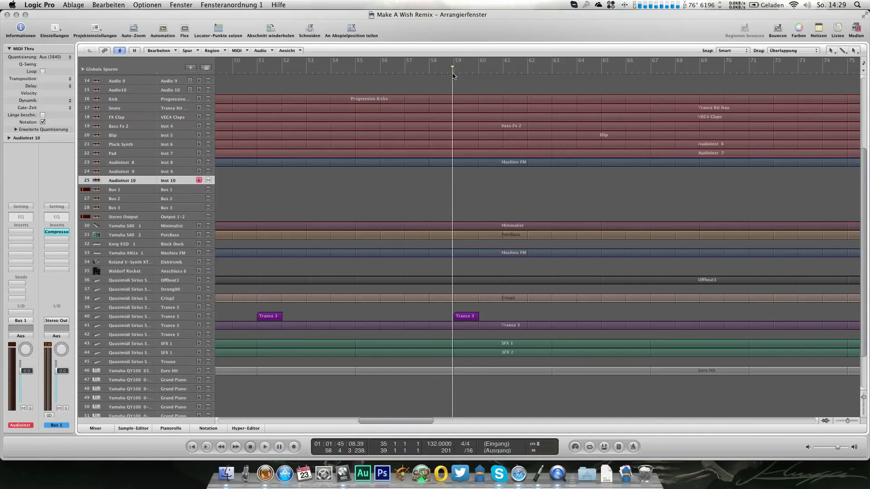
scroll(494, 163, down, 3)
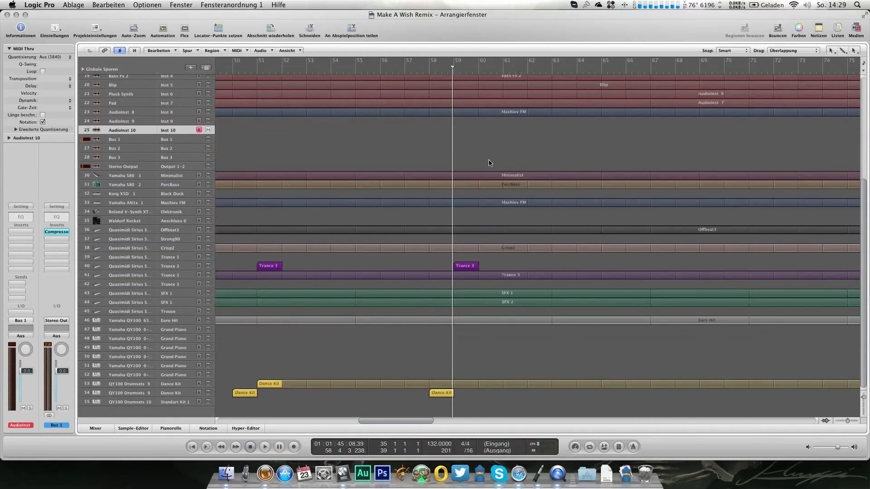
key(space)
scroll(451, 195, up, 3)
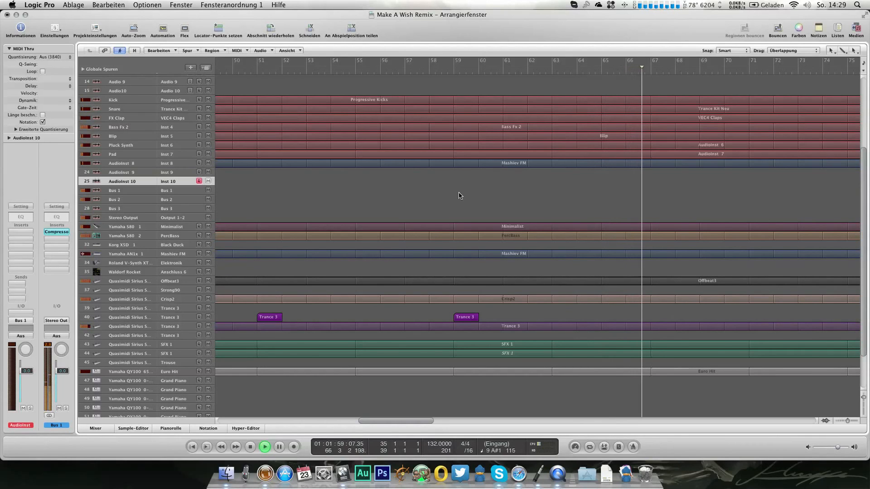
key(space)
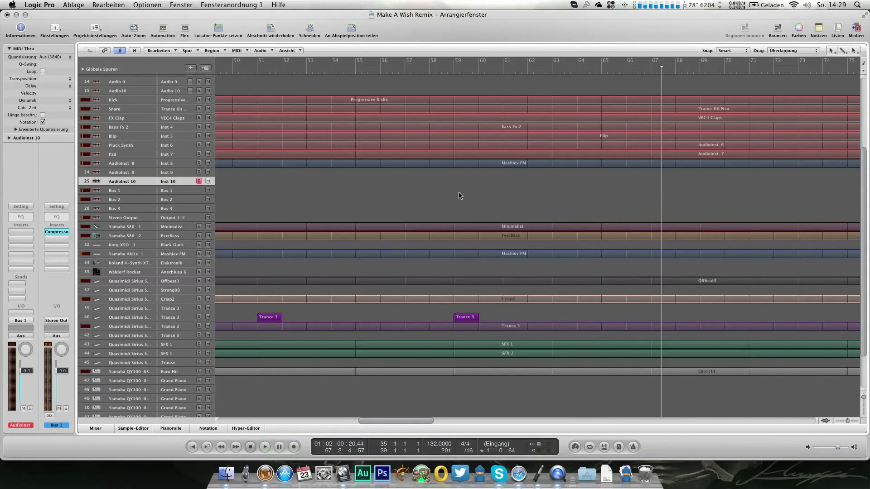